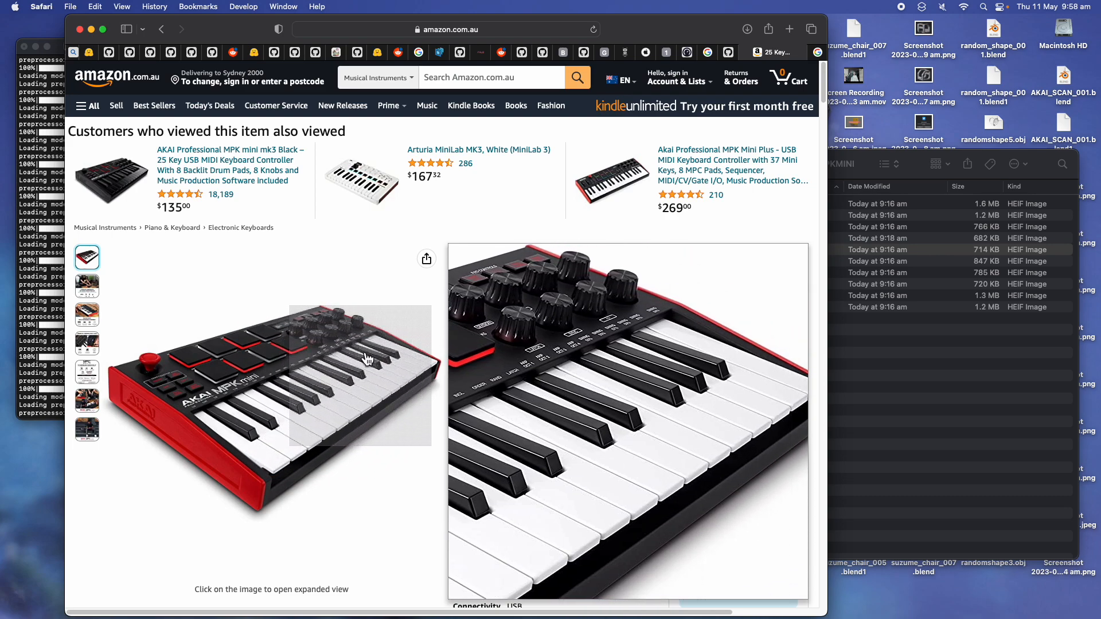
- Enlarge the AKAI MPK mini mk3 Amazon photo, then bring the reference-photo Finder window forward
{"action": "left_click", "coordinate": [360, 403]}
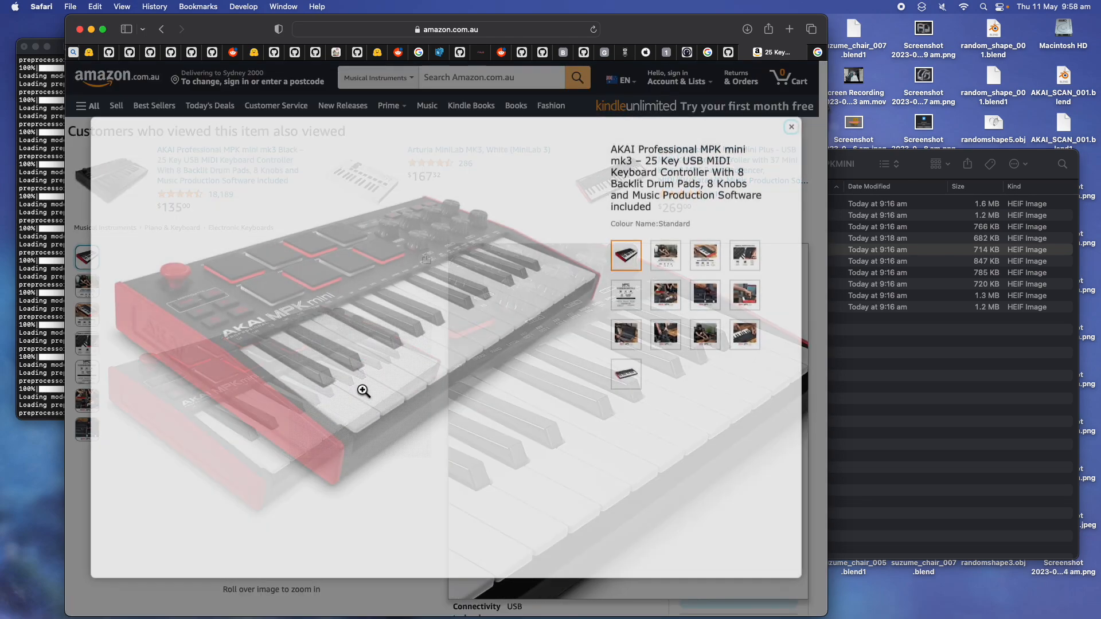
{"action": "left_click", "coordinate": [873, 162]}
- Preview IMG_6626.HEIC full-size and browse the first photos, including the red side trim
{"action": "left_click", "coordinate": [823, 204]}
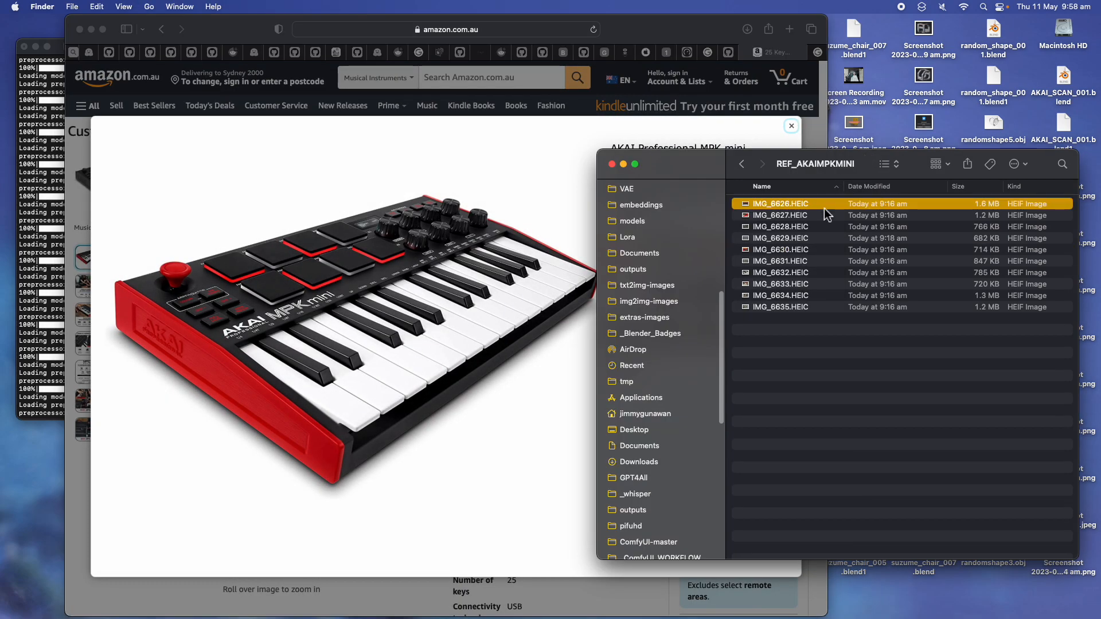
{"action": "key", "text": "space"}
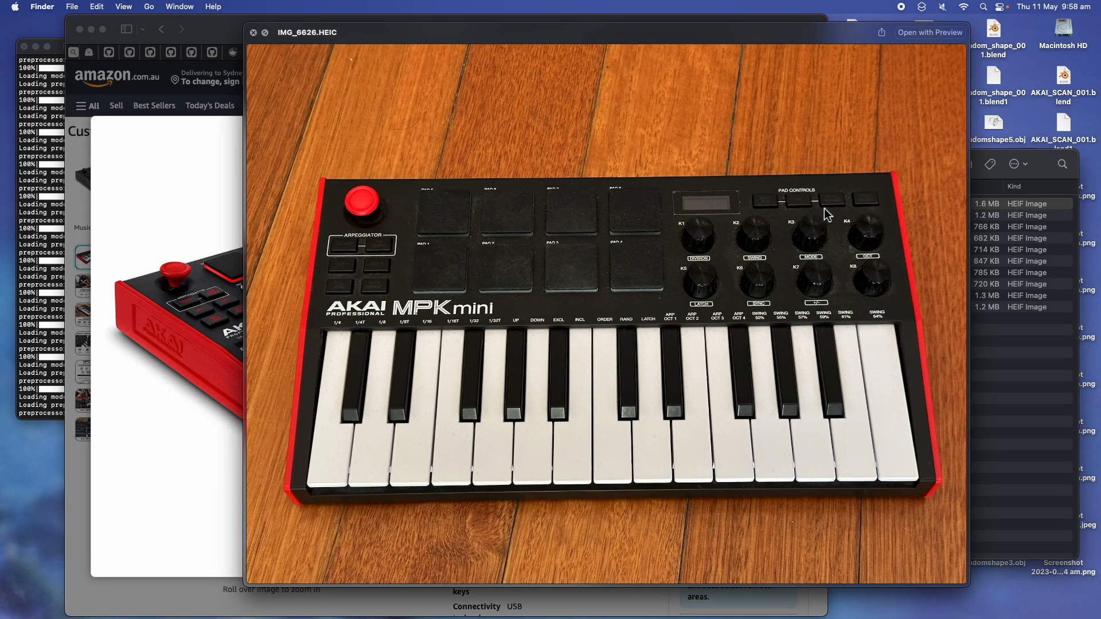
{"action": "key", "text": "Down"}
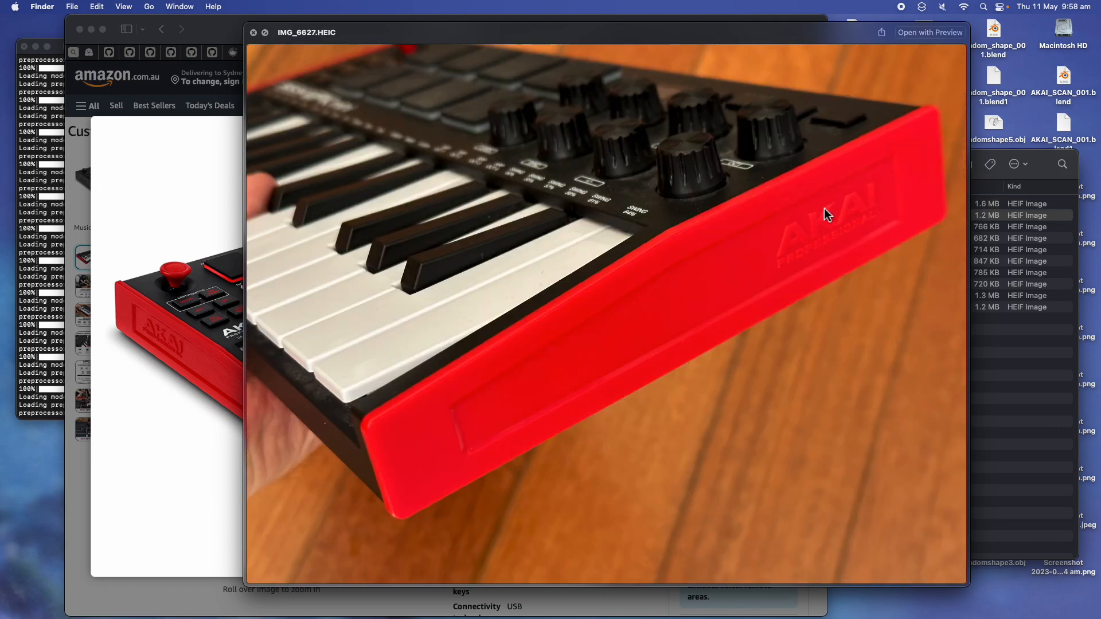
{"action": "key", "text": "Down"}
{"action": "key", "text": "Down"}
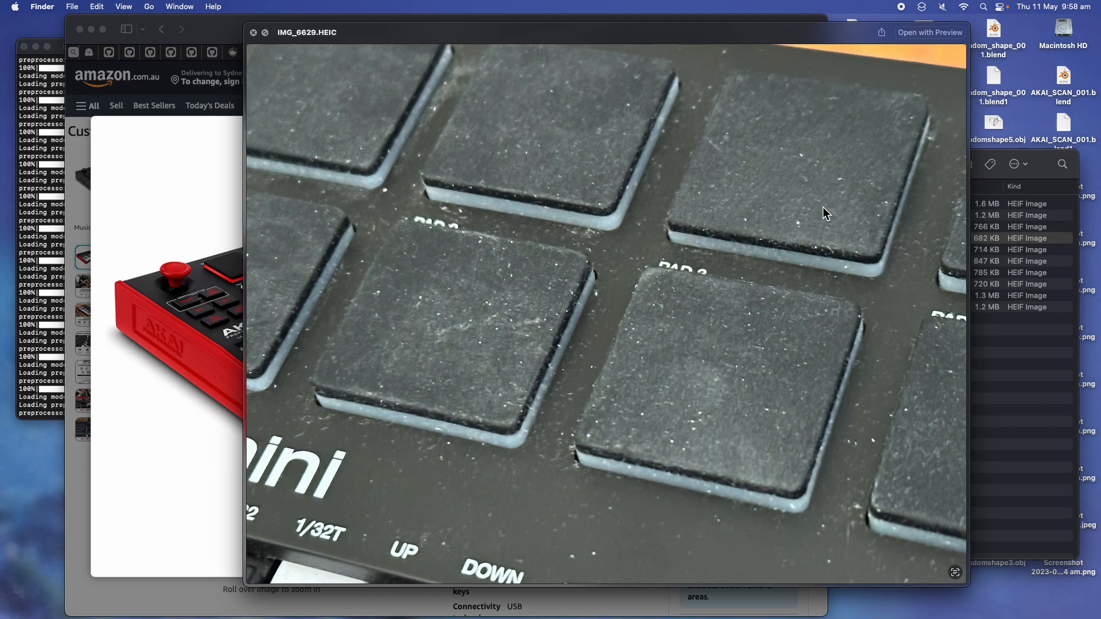
{"action": "key", "text": "Up"}
{"action": "key", "text": "Up"}
{"action": "key", "text": "Up"}
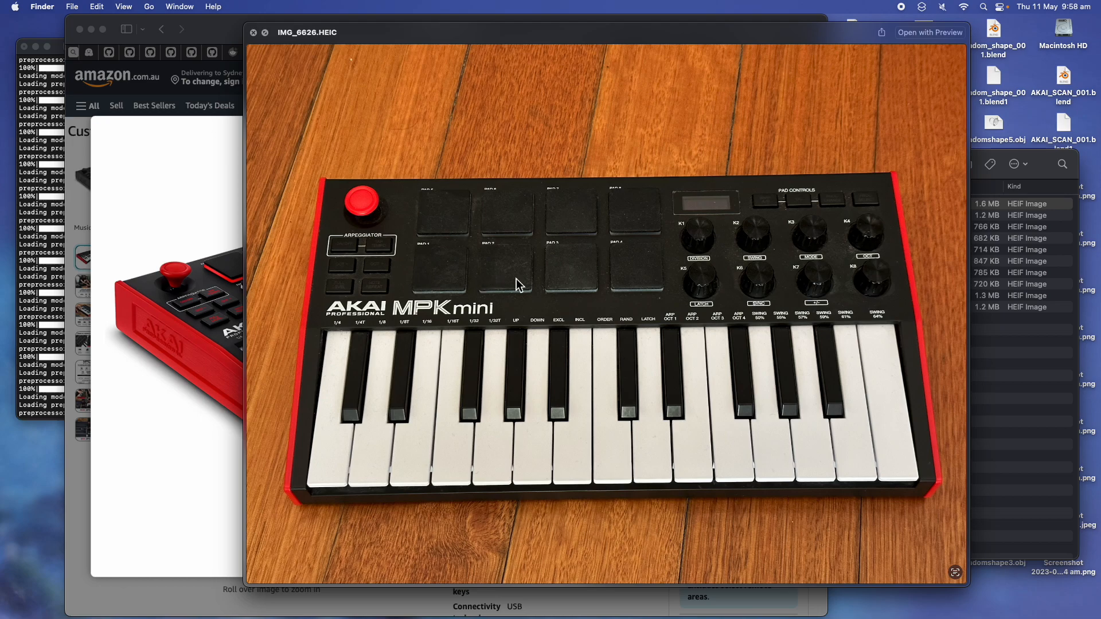
- Page through the drum pad, joystick, knob and key close-ups up to IMG_6633.HEIC
{"action": "key", "text": "Down"}
{"action": "key", "text": "Down"}
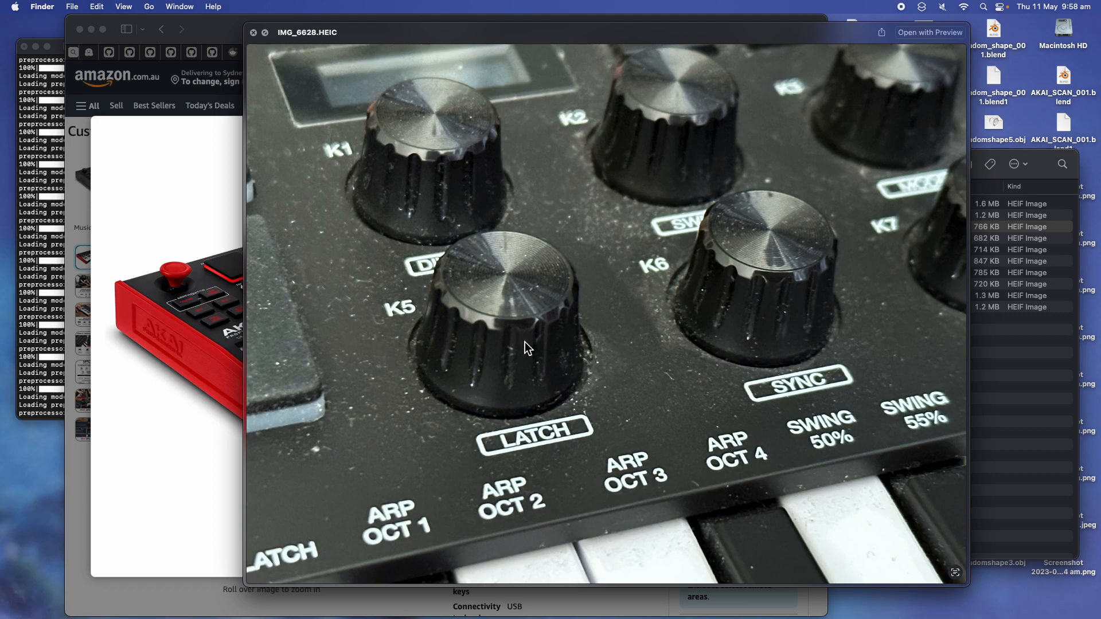
{"action": "key", "text": "Down"}
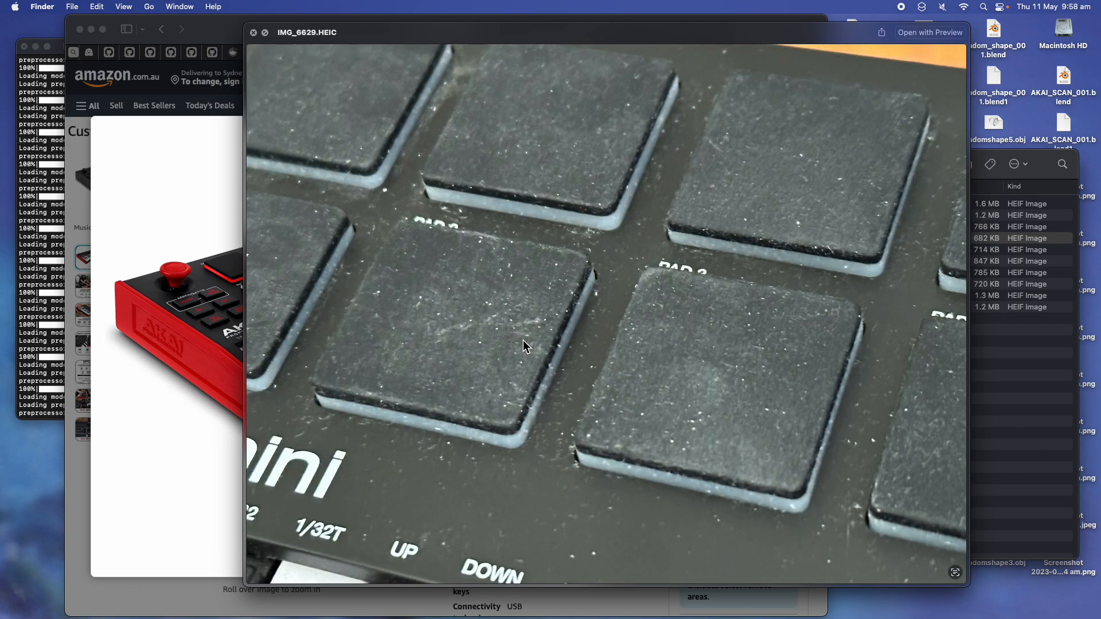
{"action": "key", "text": "Down"}
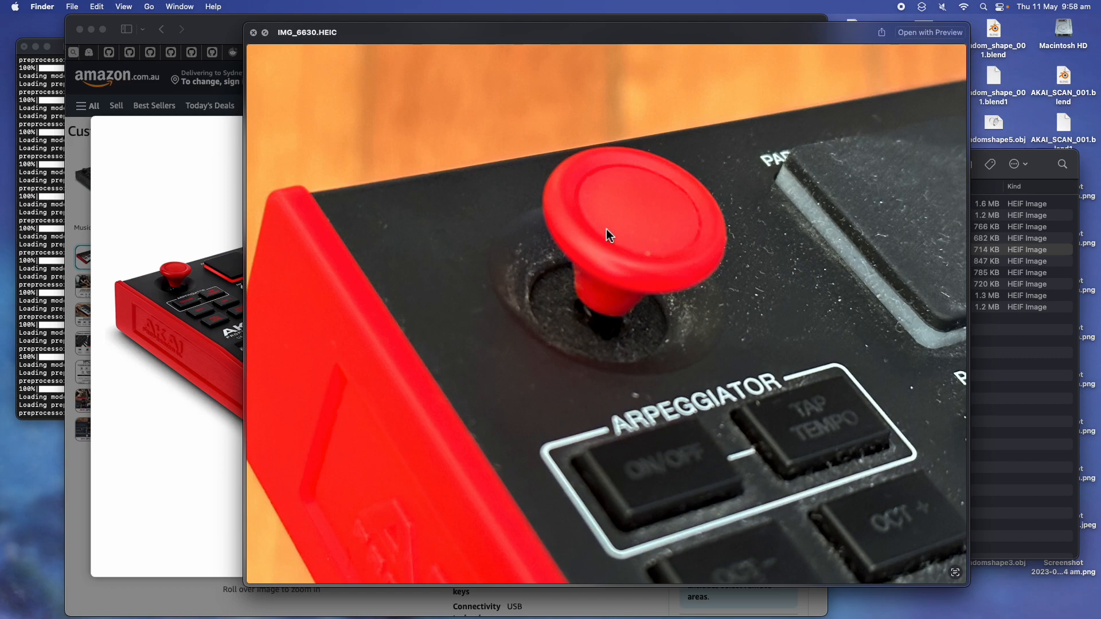
{"action": "key", "text": "Down"}
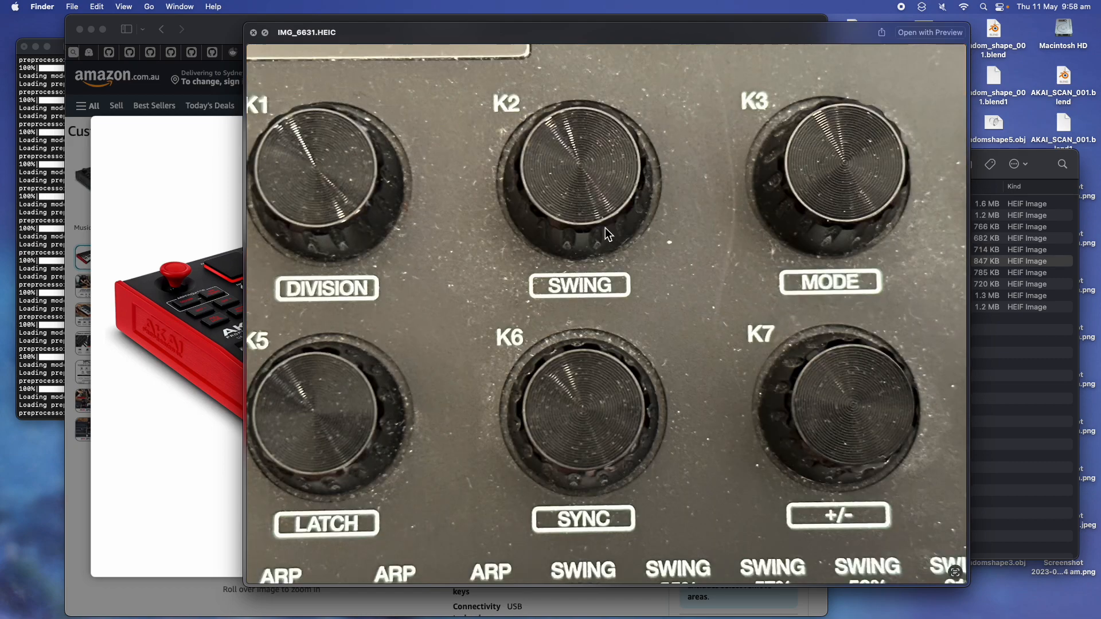
{"action": "key", "text": "Down"}
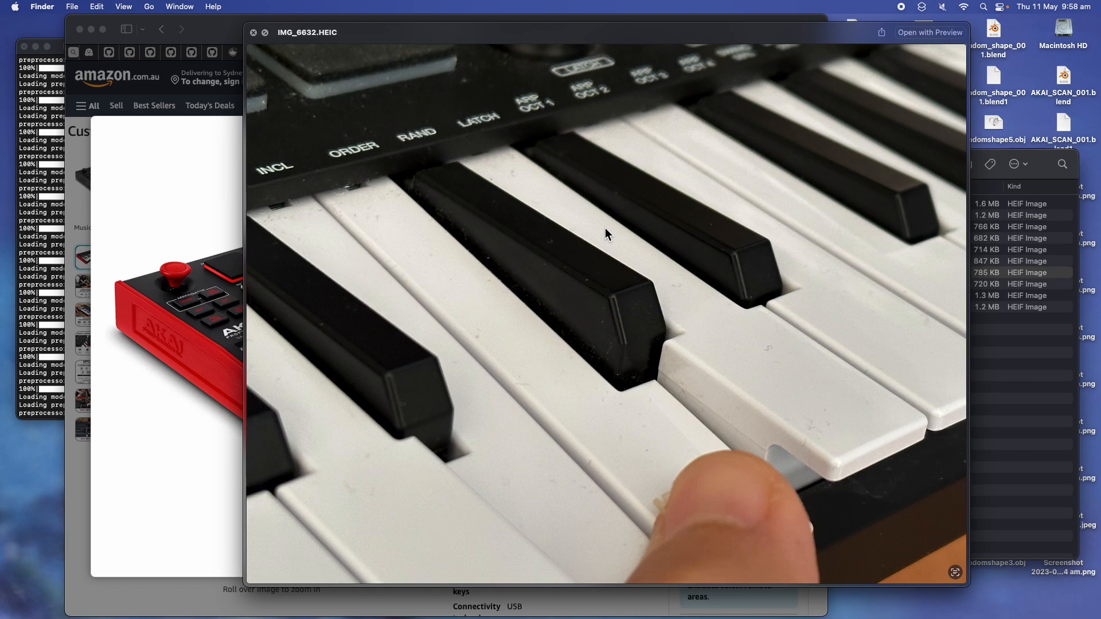
{"action": "key", "text": "Down"}
{"action": "key", "text": "Down"}
{"action": "key", "text": "Up"}
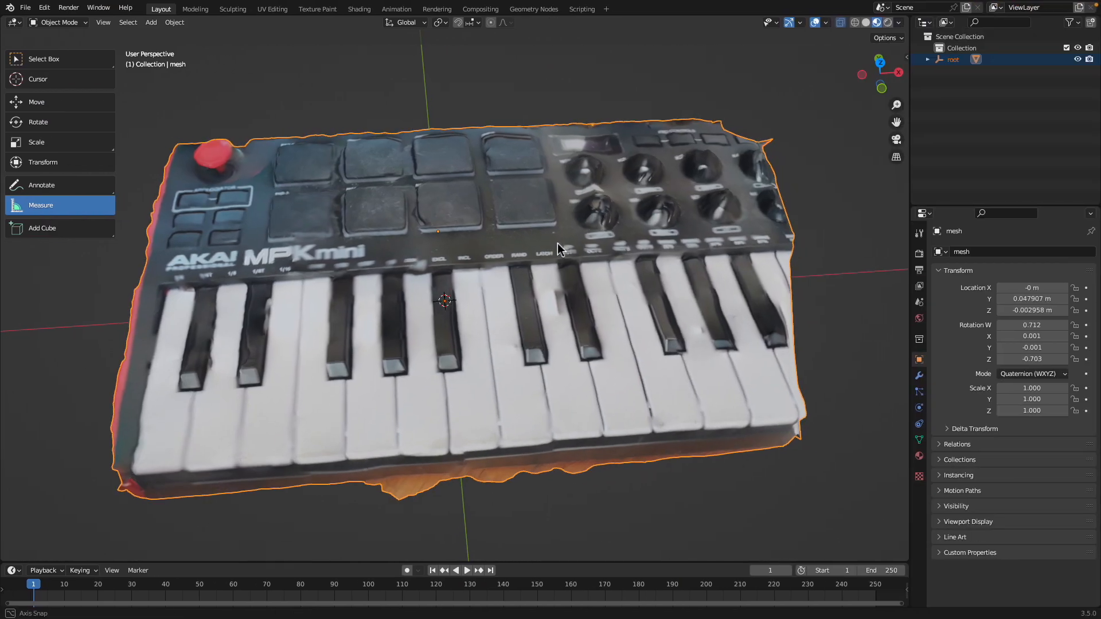
{"action": "middle_click_drag", "start_coordinate": [558, 243], "coordinate": [710, 208]}
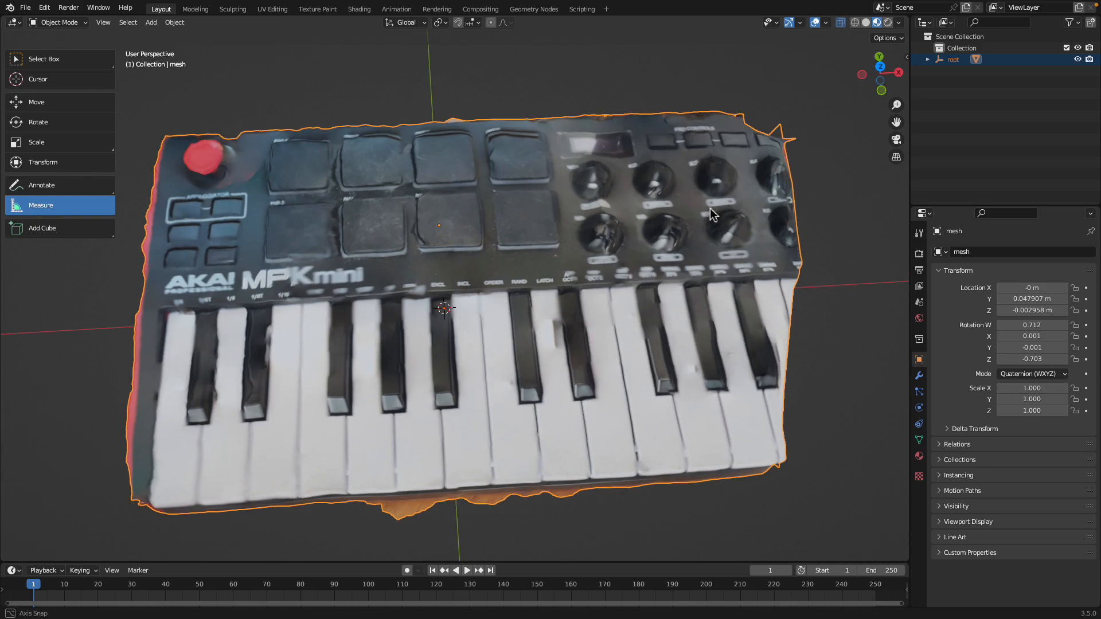
{"action": "left_click", "coordinate": [882, 71]}
{"action": "scroll", "coordinate": [566, 311], "scroll_direction": "up", "scroll_amount": 3}
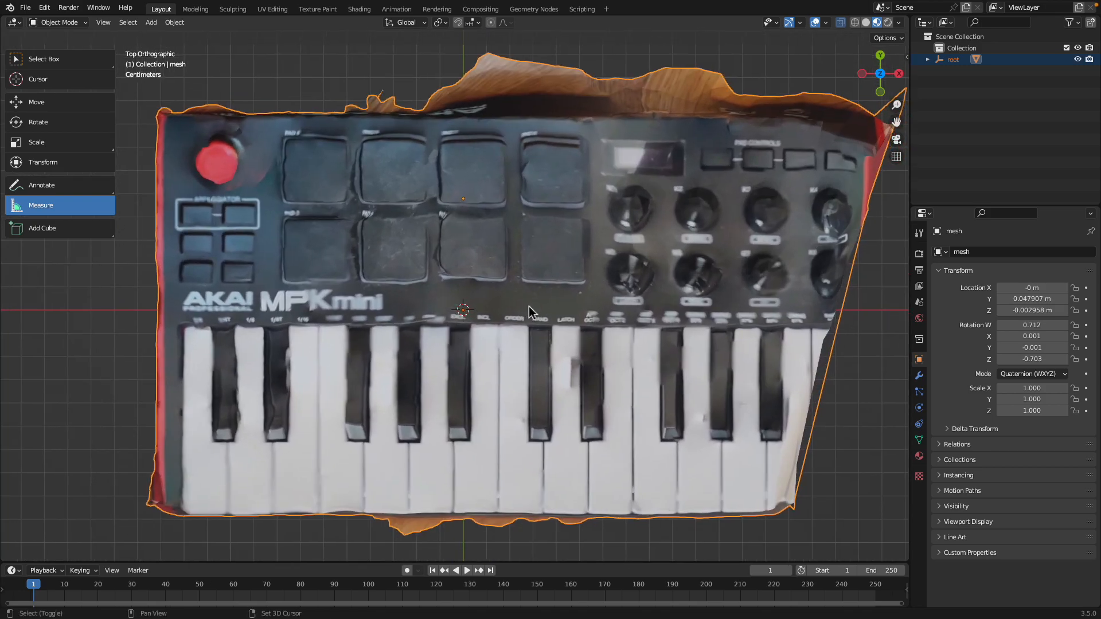
{"action": "mouse_move", "coordinate": [293, 258]}
{"action": "middle_mouse_down"}
{"action": "mouse_move", "coordinate": [311, 219]}
{"action": "mouse_move", "coordinate": [306, 242]}
{"action": "middle_mouse_up"}
{"action": "scroll", "coordinate": [353, 224], "scroll_direction": "up", "scroll_amount": 2}
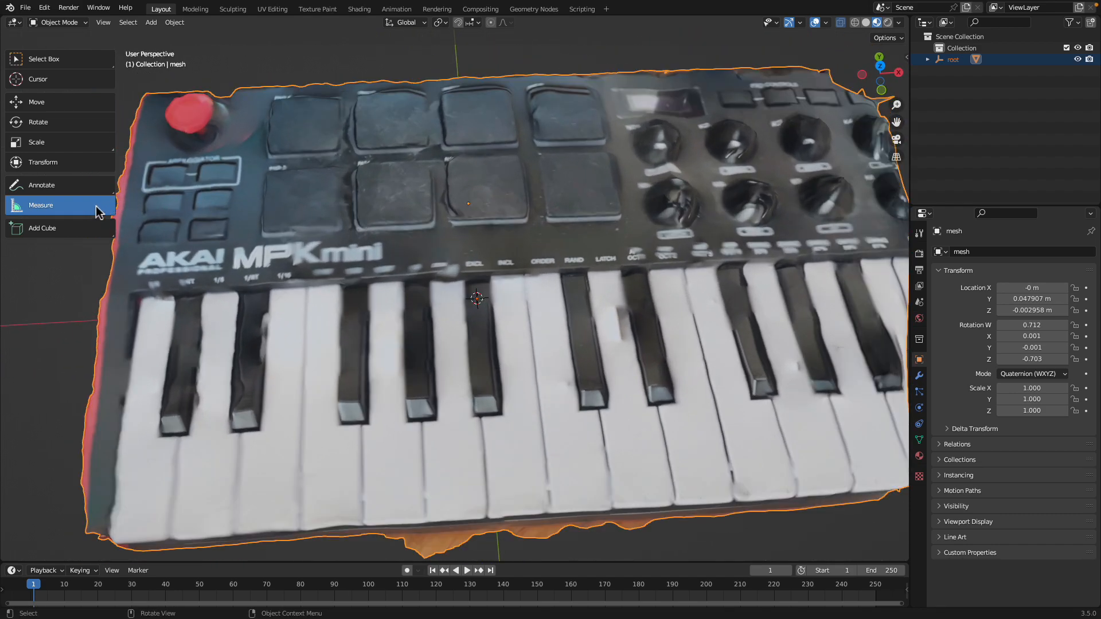
{"action": "scroll", "coordinate": [195, 235], "scroll_direction": "down", "scroll_amount": 4}
{"action": "middle_click_drag", "start_coordinate": [201, 238], "coordinate": [191, 249]}
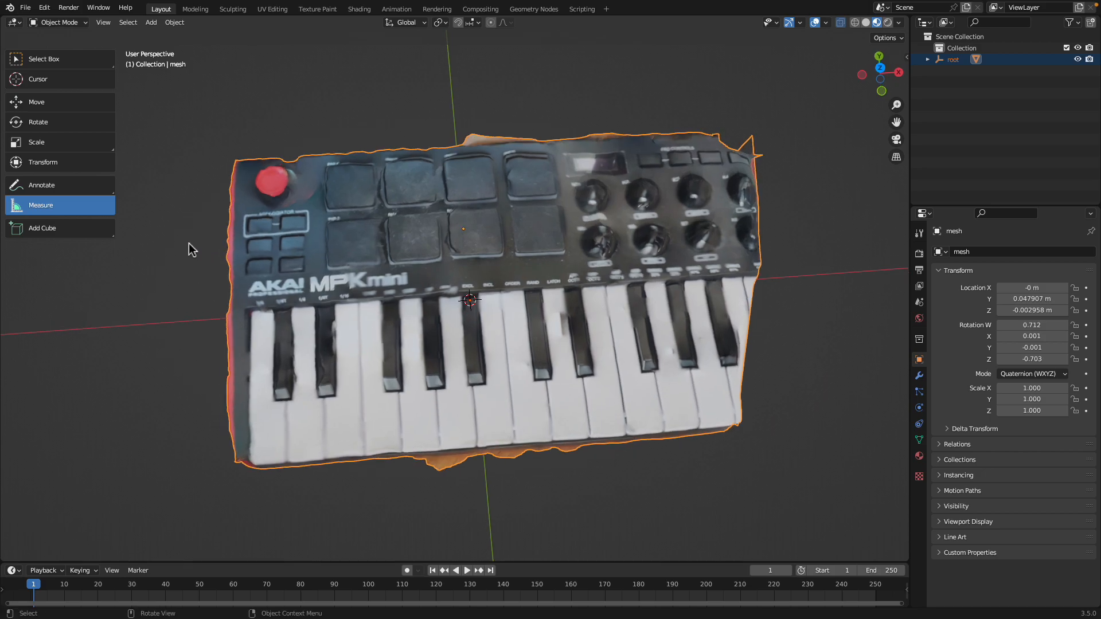
{"action": "scroll", "coordinate": [191, 249], "scroll_direction": "up", "scroll_amount": 4}
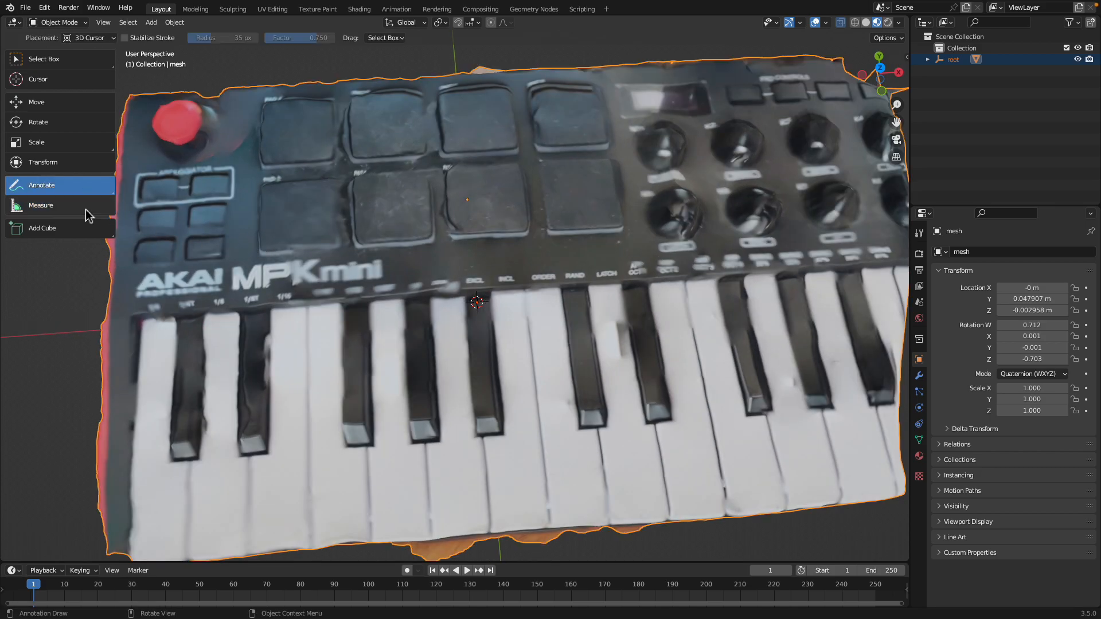
{"action": "scroll", "coordinate": [322, 243], "scroll_direction": "up", "scroll_amount": 2}
- Measure a drum pad's width and depth on the scanned keyboard mesh
{"action": "left_click_drag", "start_coordinate": [369, 219], "coordinate": [477, 213]}
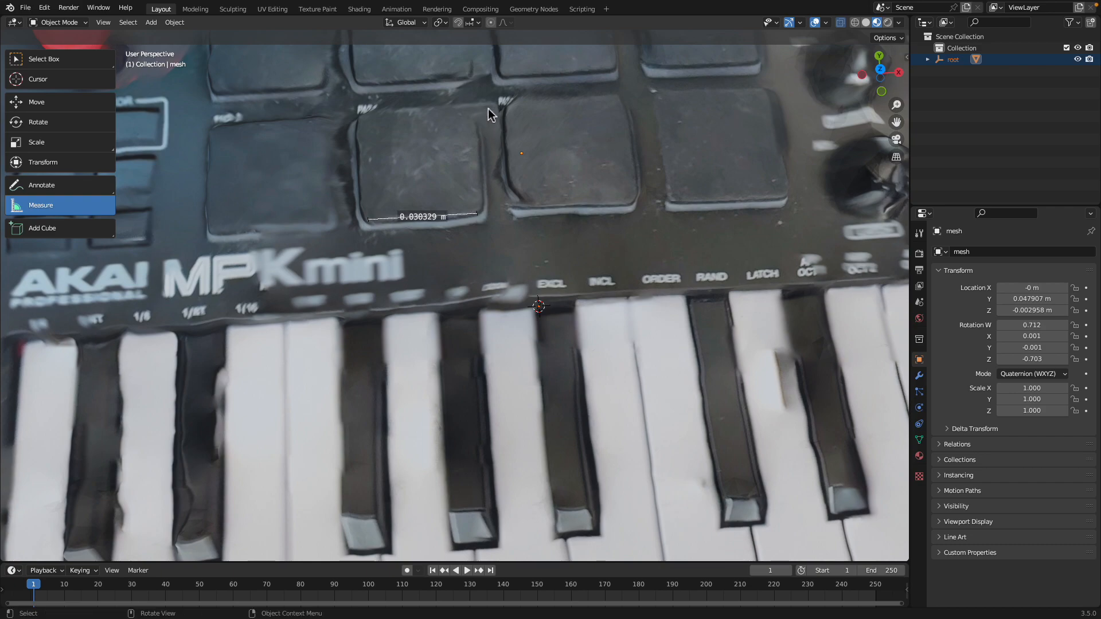
{"action": "left_click_drag", "start_coordinate": [619, 98], "coordinate": [640, 204]}
{"action": "scroll", "coordinate": [580, 329], "scroll_direction": "down", "scroll_amount": 1}
{"action": "scroll", "coordinate": [574, 335], "scroll_direction": "down", "scroll_amount": 1}
{"action": "middle_click_drag", "start_coordinate": [530, 367], "coordinate": [537, 313], "text": "shift"}
{"action": "scroll", "coordinate": [536, 312], "scroll_direction": "up", "scroll_amount": 1}
{"action": "middle_click_drag", "start_coordinate": [434, 365], "coordinate": [427, 360], "text": "shift"}
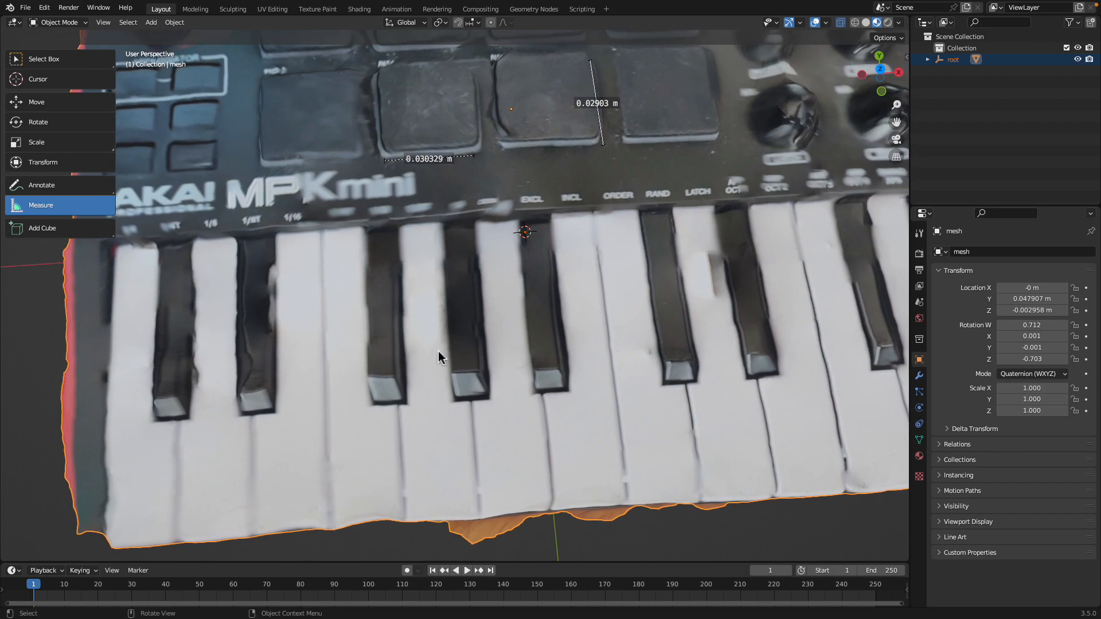
- Measure a white key's length and width and a black key's length and front width
{"action": "left_click_drag", "start_coordinate": [594, 215], "coordinate": [629, 501]}
{"action": "left_click_drag", "start_coordinate": [698, 499], "coordinate": [631, 500]}
{"action": "middle_click_drag", "start_coordinate": [526, 256], "coordinate": [521, 291], "text": "shift"}
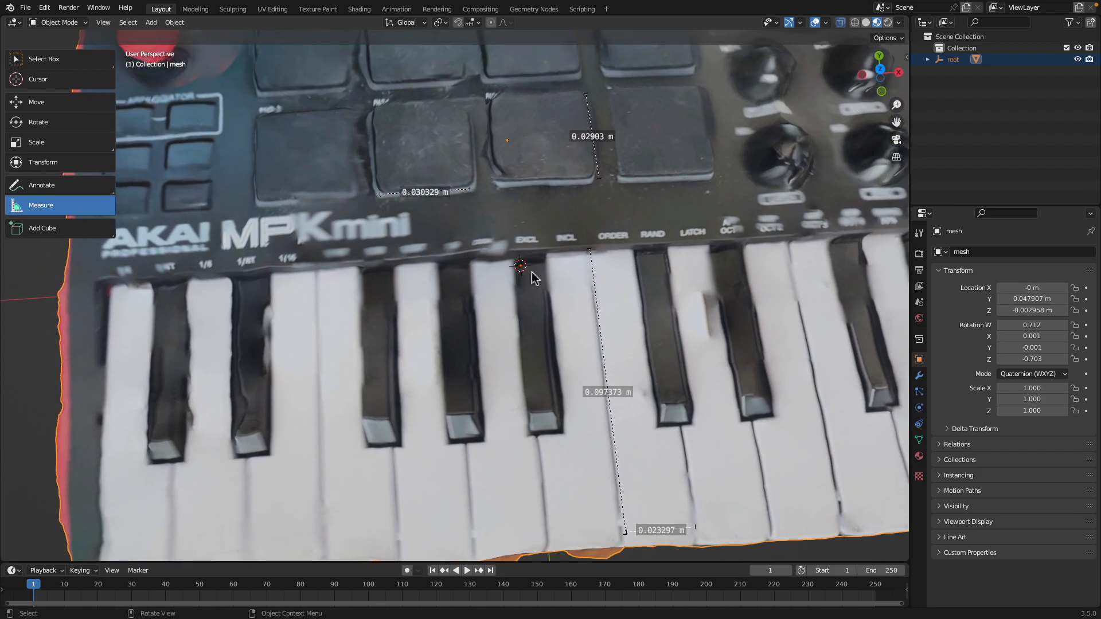
{"action": "left_click_drag", "start_coordinate": [635, 256], "coordinate": [662, 406]}
{"action": "left_click_drag", "start_coordinate": [532, 411], "coordinate": [554, 410]}
{"action": "mouse_move", "coordinate": [545, 361]}
{"action": "middle_mouse_down", "text": "shift"}
{"action": "mouse_move", "coordinate": [498, 365]}
{"action": "mouse_move", "coordinate": [541, 320]}
{"action": "mouse_move", "coordinate": [524, 343]}
{"action": "middle_mouse_up", "text": "shift"}
{"action": "scroll", "coordinate": [499, 363], "scroll_direction": "down", "scroll_amount": 2}
{"action": "scroll", "coordinate": [510, 355], "scroll_direction": "up", "scroll_amount": 2}
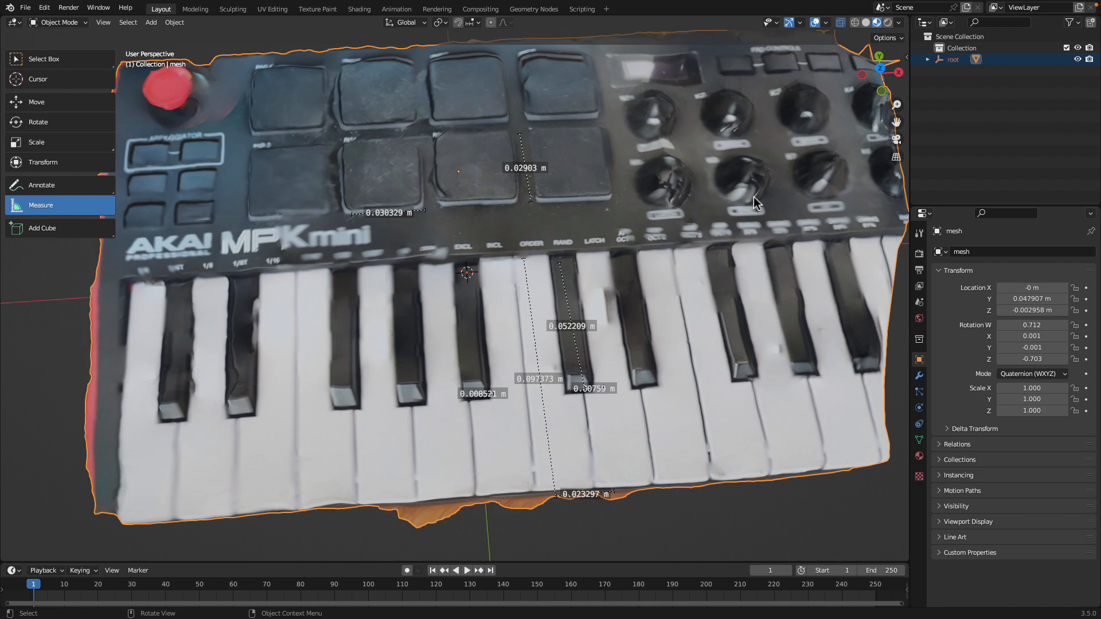
{"action": "key", "text": "n"}
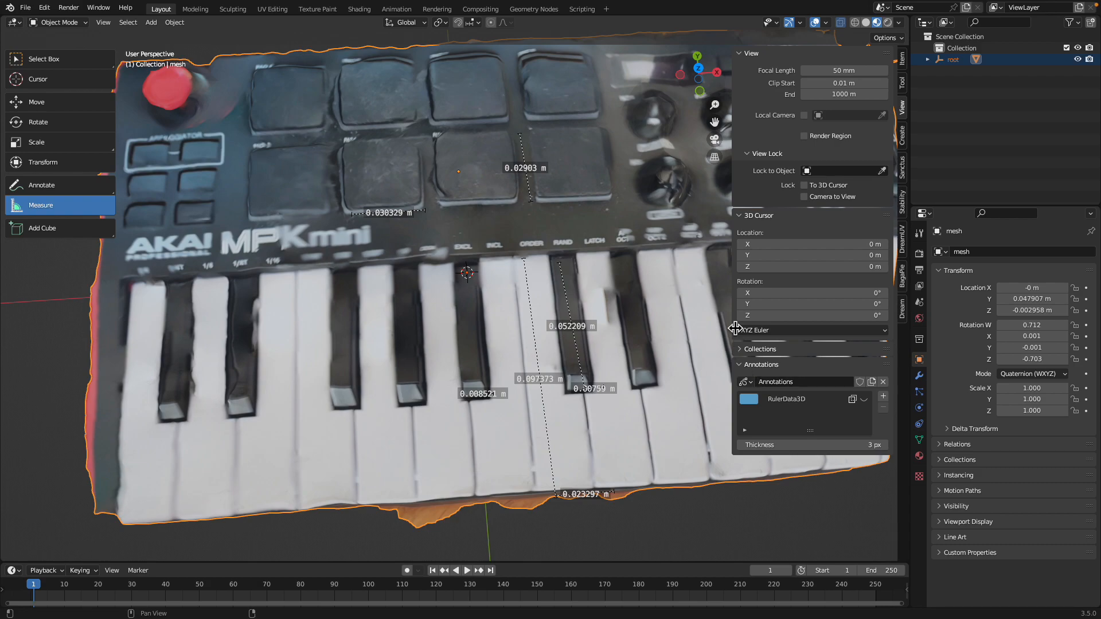
{"action": "left_click_drag", "start_coordinate": [735, 328], "coordinate": [860, 329]}
{"action": "middle_click_drag", "start_coordinate": [656, 269], "coordinate": [637, 284]}
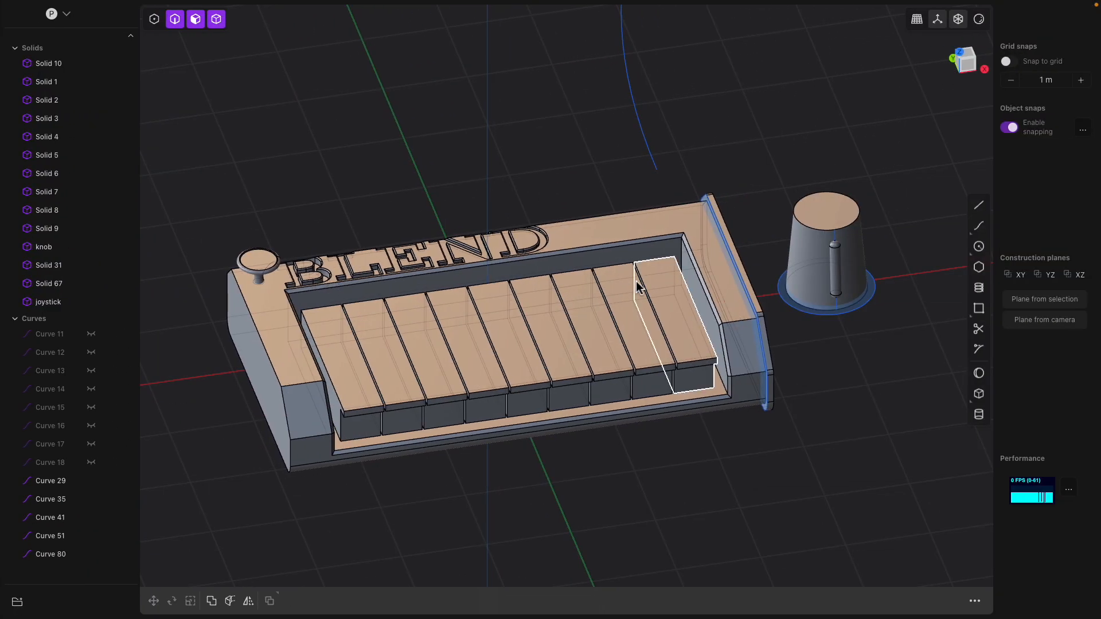
- Orbit the blocked-out keyboard model slightly upward to inspect it
{"action": "middle_click_drag", "start_coordinate": [607, 265], "coordinate": [603, 273]}
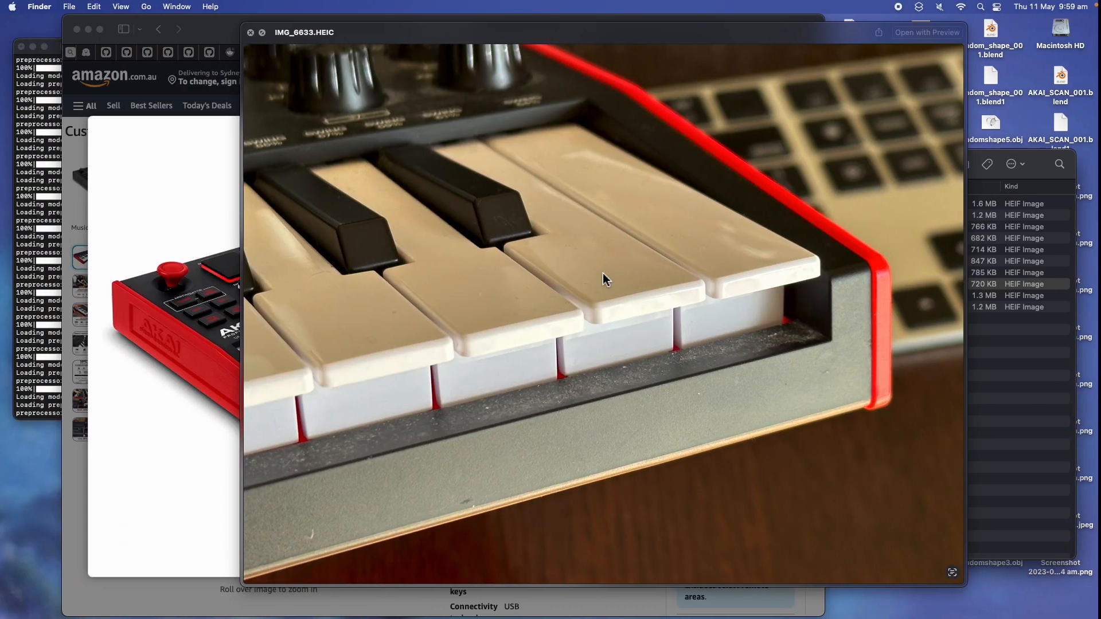
- Highlight the 31.8 x 18.0 x 4.6 cm dimensions in the Google results, then return to Blender
{"action": "left_click", "coordinate": [224, 24]}
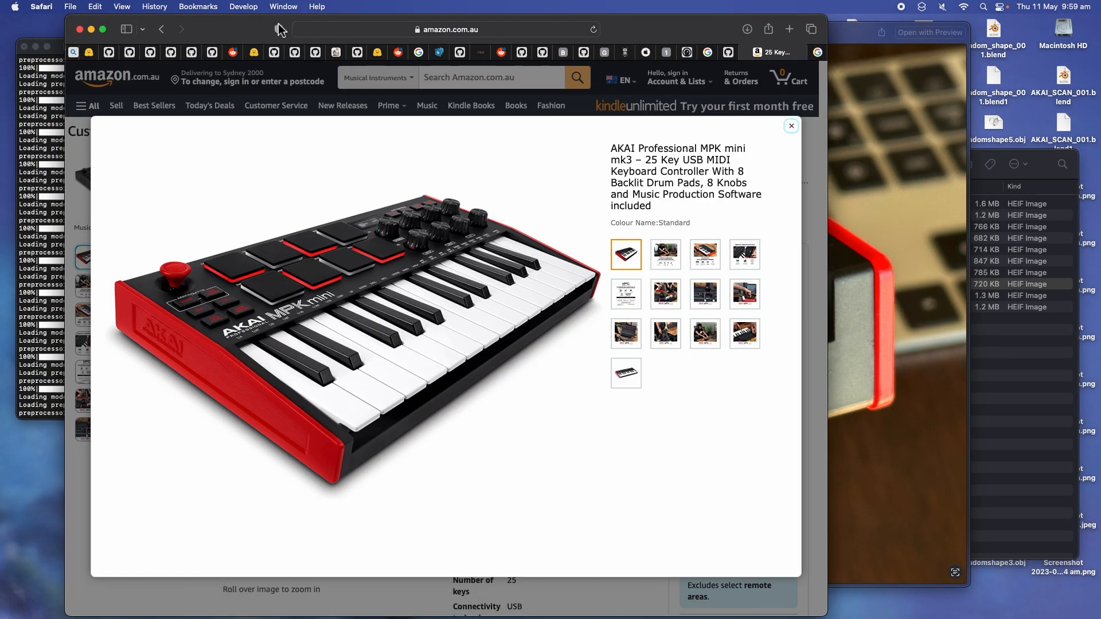
{"action": "left_click", "coordinate": [818, 53]}
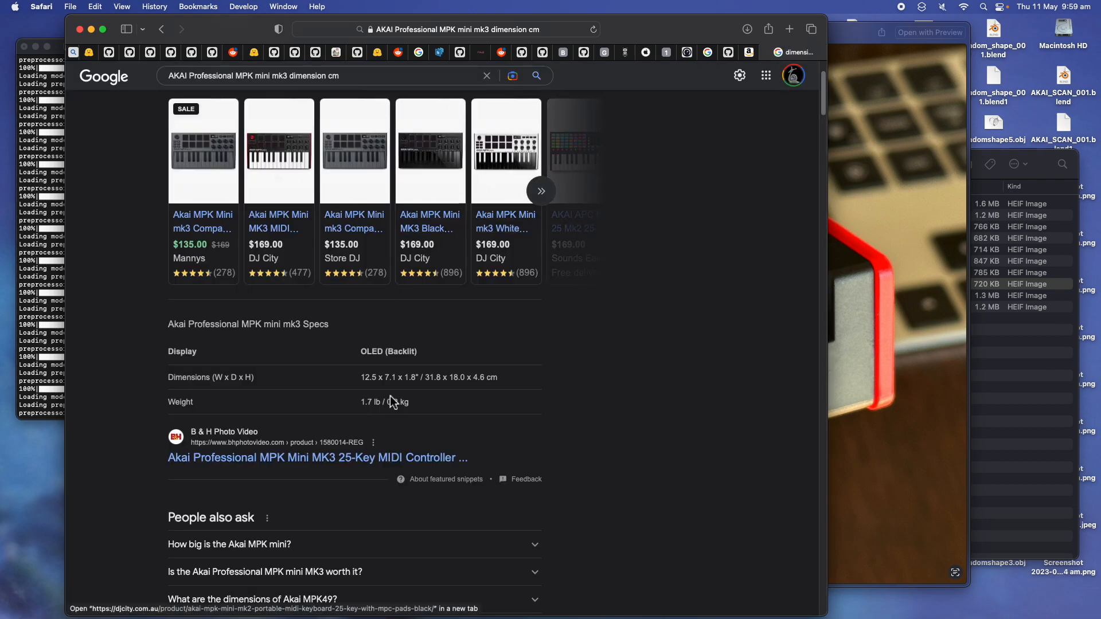
{"action": "left_click_drag", "start_coordinate": [425, 377], "coordinate": [499, 384]}
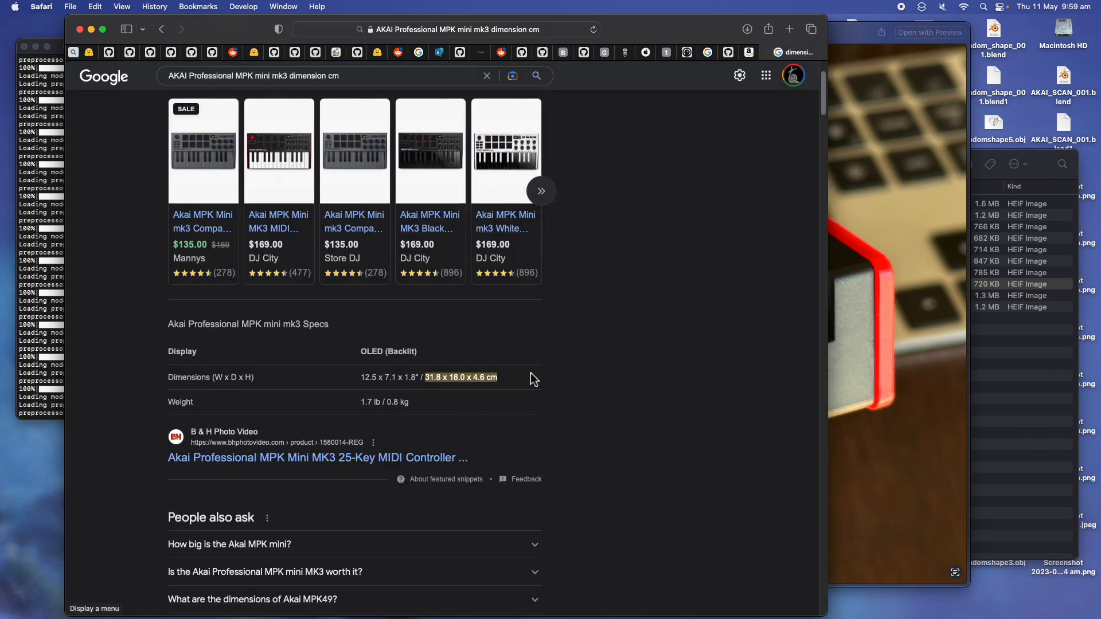
{"action": "key", "text": "ctrl+Right"}
{"action": "key", "text": "ctrl+Right"}
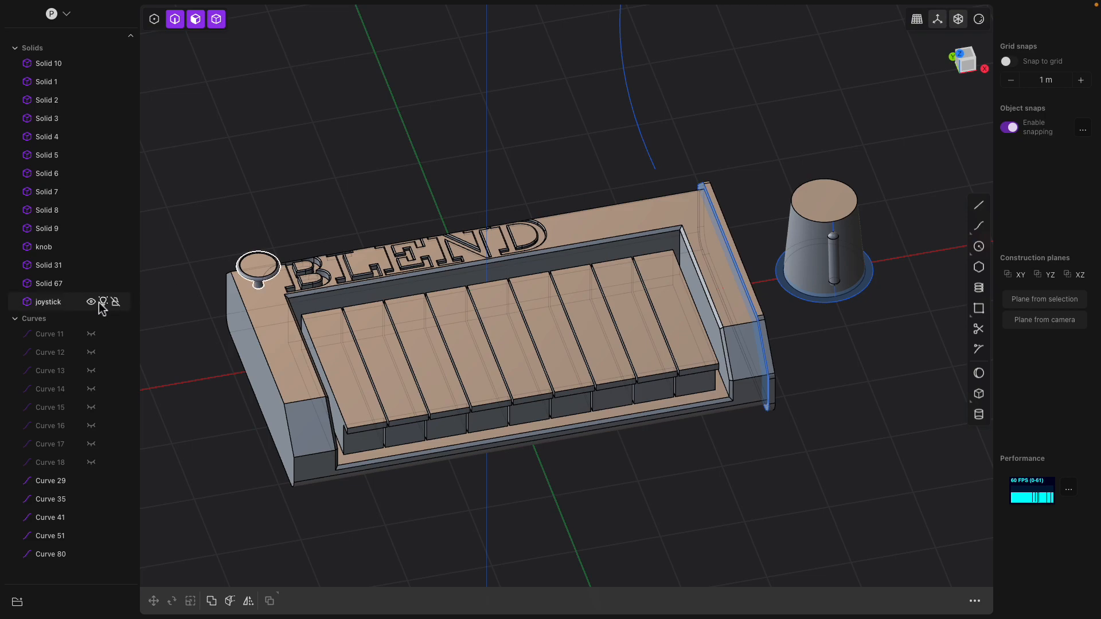
- Start a new empty scene from the File menu, confirming the current one is cleared
{"action": "scroll", "coordinate": [342, 279], "scroll_direction": "down", "scroll_amount": 4}
{"action": "scroll", "coordinate": [342, 279], "scroll_direction": "up", "scroll_amount": 3}
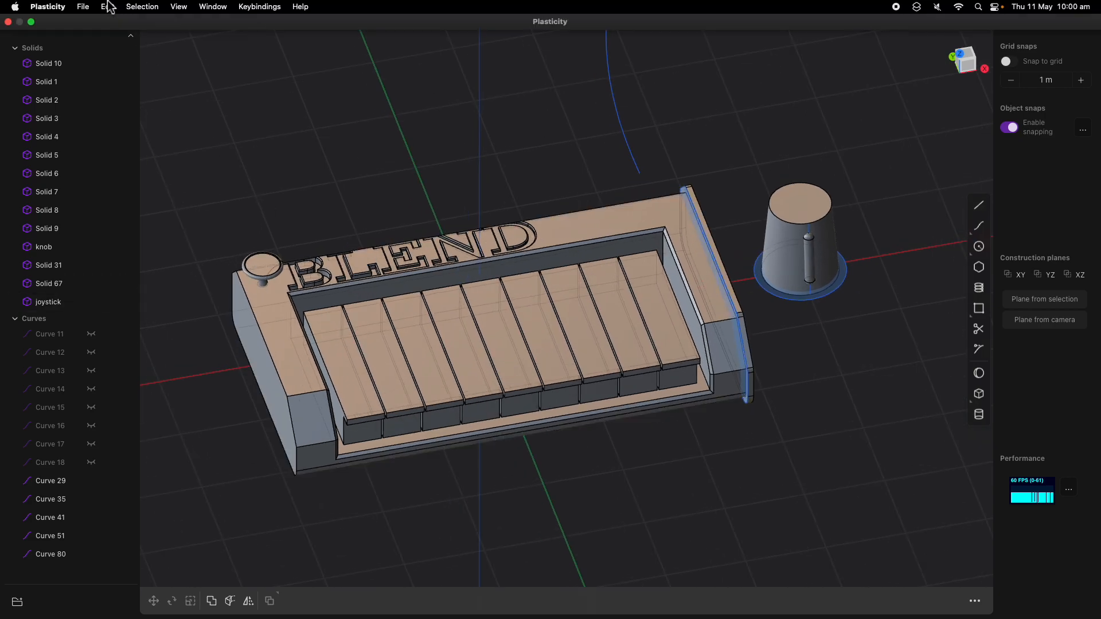
{"action": "left_click", "coordinate": [88, 5]}
{"action": "left_click", "coordinate": [94, 23]}
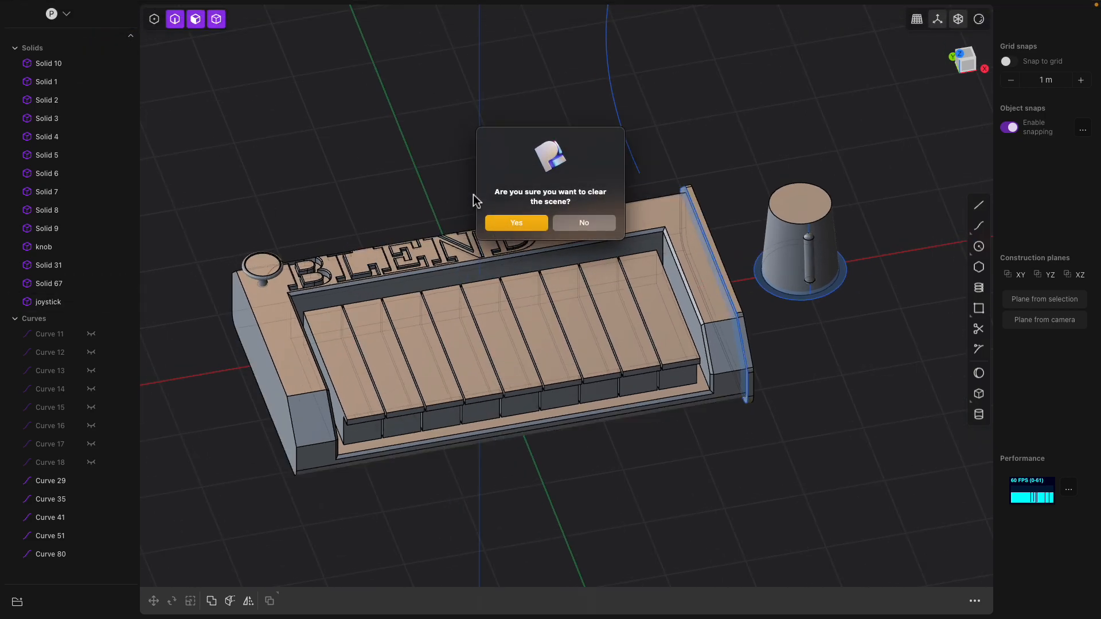
{"action": "left_click", "coordinate": [517, 223]}
- Check the Plasticity version, 1.1.0, in the About window and close it
{"action": "mouse_move", "coordinate": [96, 7]}
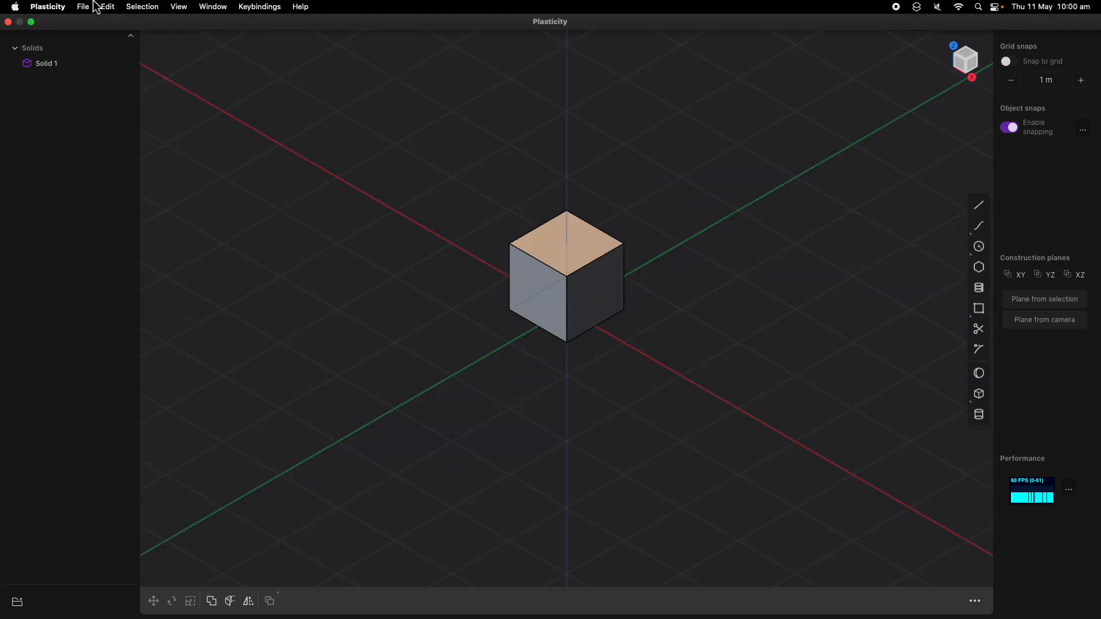
{"action": "left_click", "coordinate": [50, 7]}
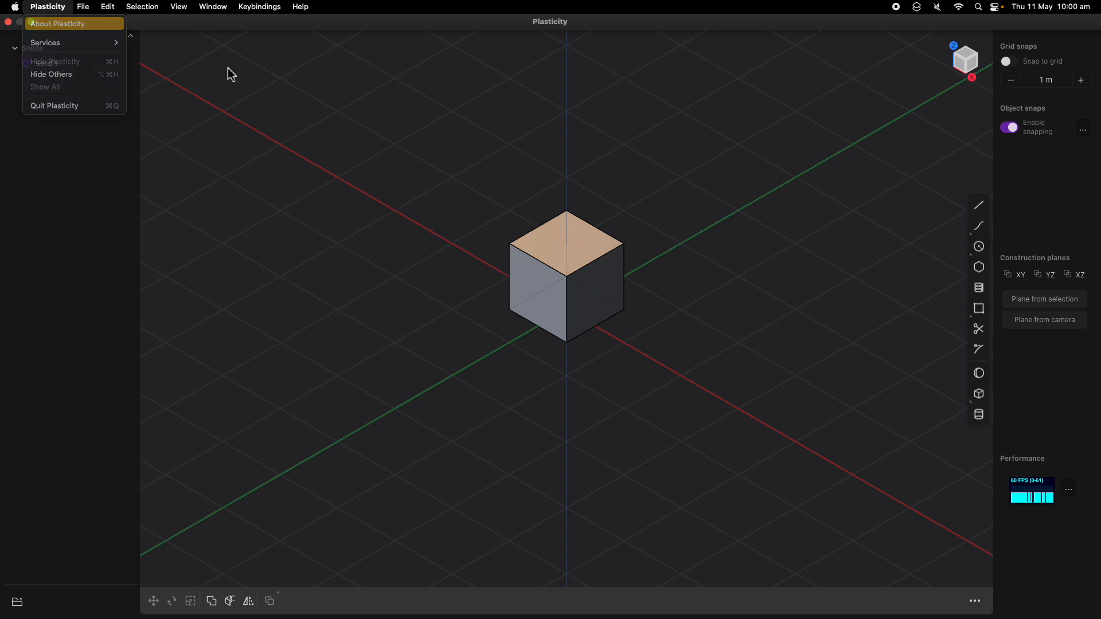
{"action": "left_click", "coordinate": [57, 24]}
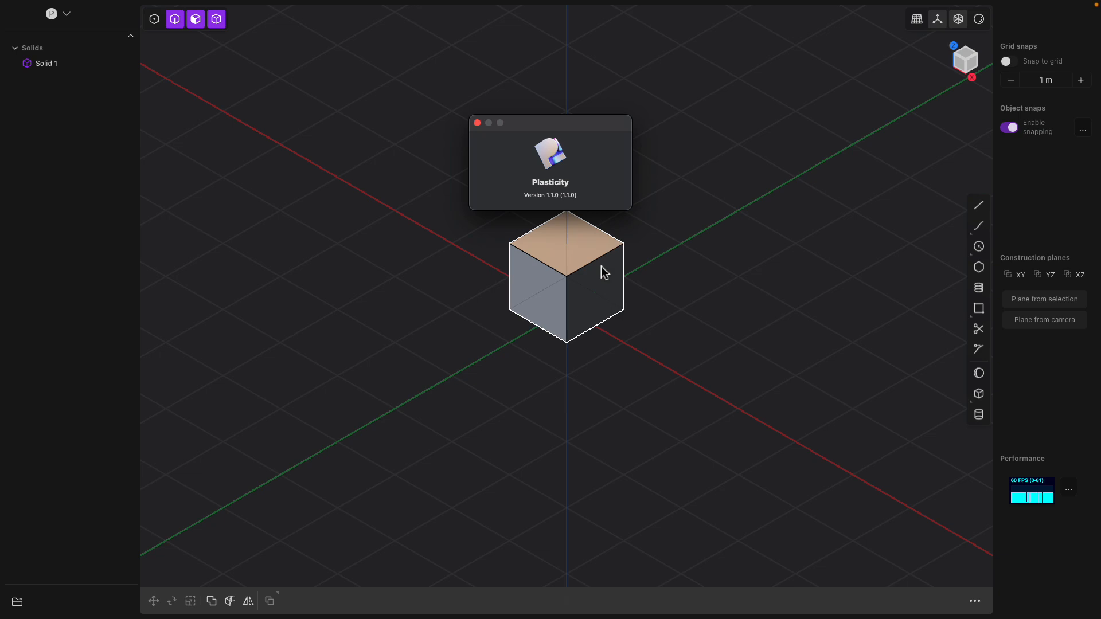
{"action": "middle_click_drag", "start_coordinate": [637, 275], "coordinate": [615, 275]}
{"action": "scroll", "coordinate": [624, 265], "scroll_direction": "up", "scroll_amount": 5}
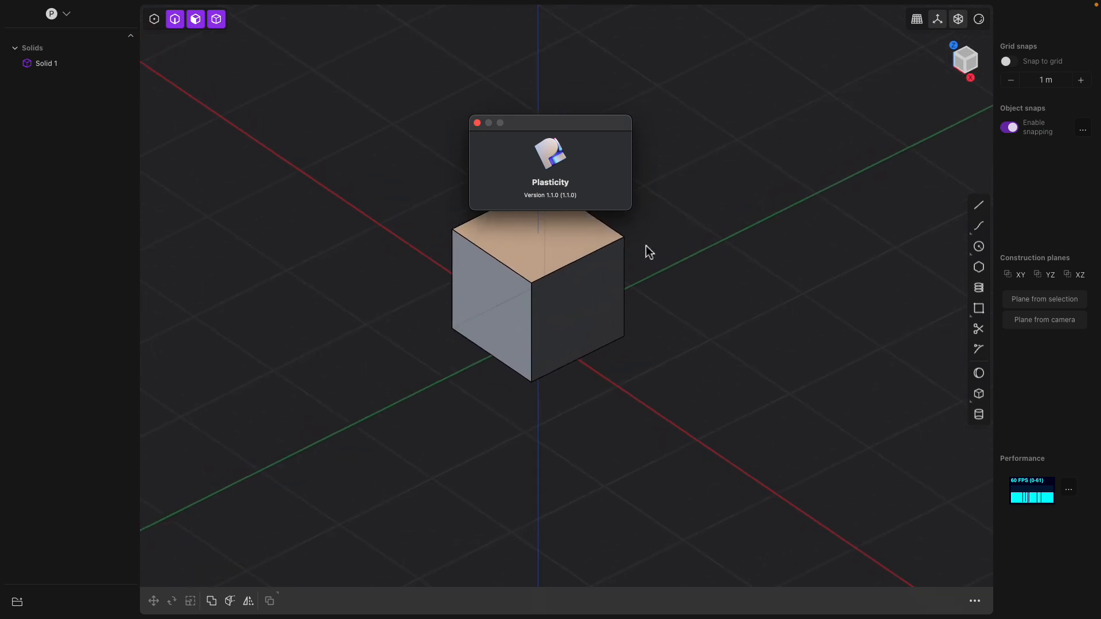
{"action": "left_click", "coordinate": [477, 124]}
- Delete the default cube Solid 1, leaving the scene empty
{"action": "left_click", "coordinate": [576, 230]}
{"action": "middle_click_drag", "start_coordinate": [576, 230], "coordinate": [581, 226]}
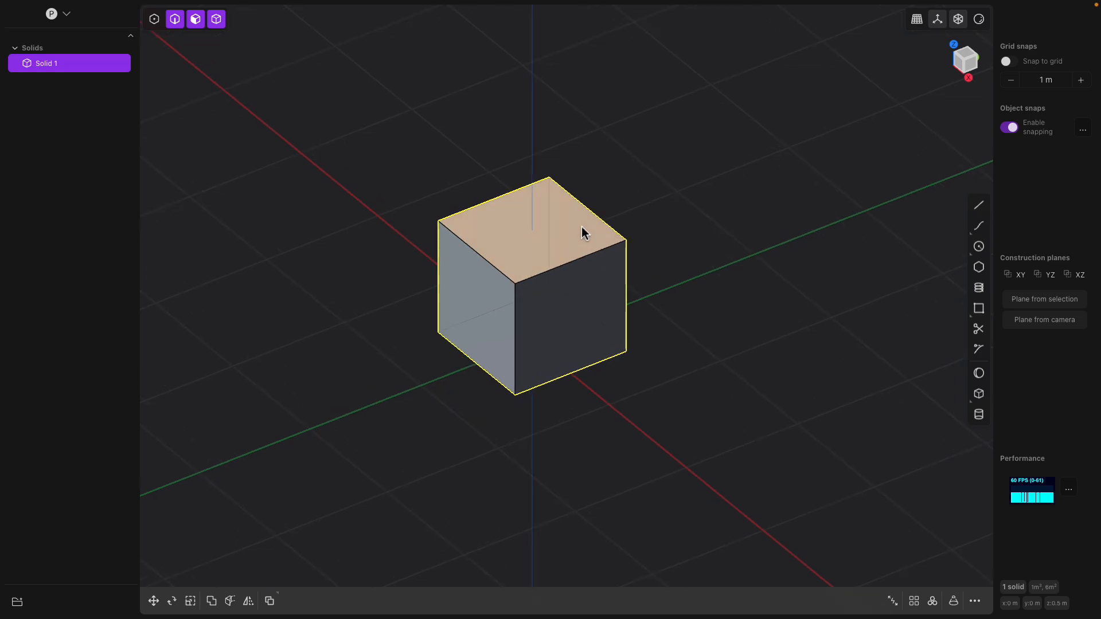
{"action": "key", "text": "Delete"}
{"action": "middle_click_drag", "start_coordinate": [663, 219], "coordinate": [494, 216]}
{"action": "key", "text": "l"}
{"action": "key", "text": "Escape"}
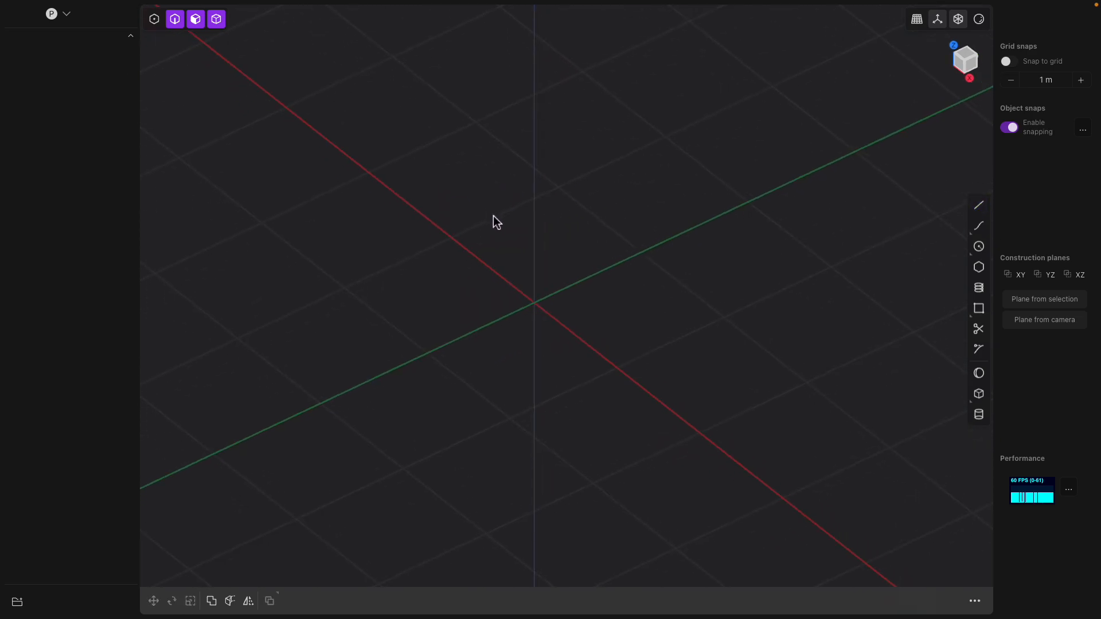
{"action": "key", "text": "f"}
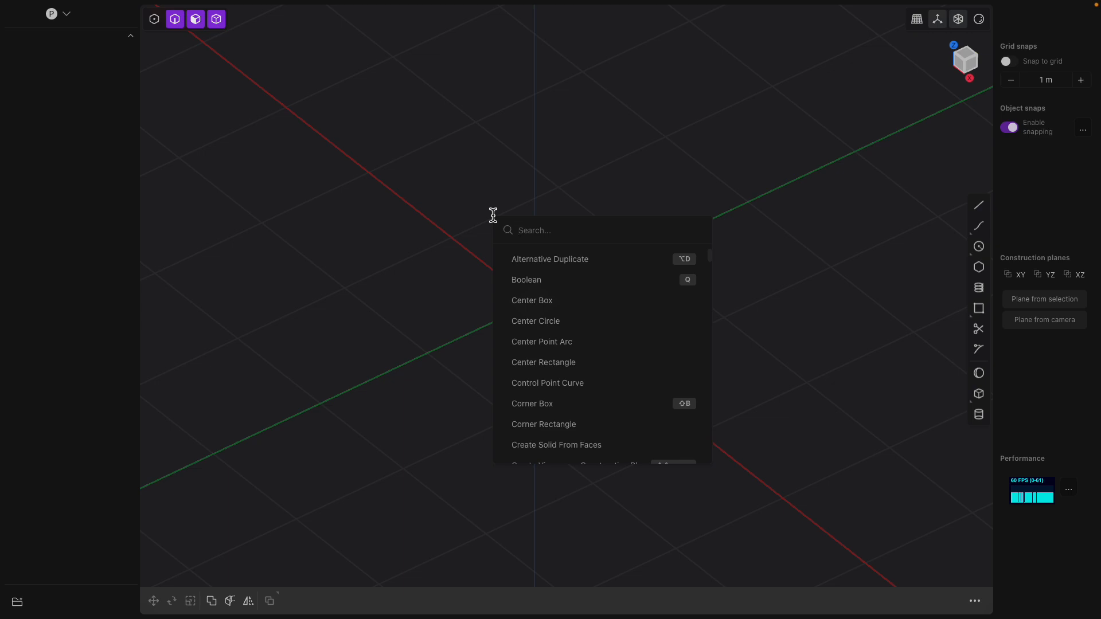
{"action": "type", "text": "text"}
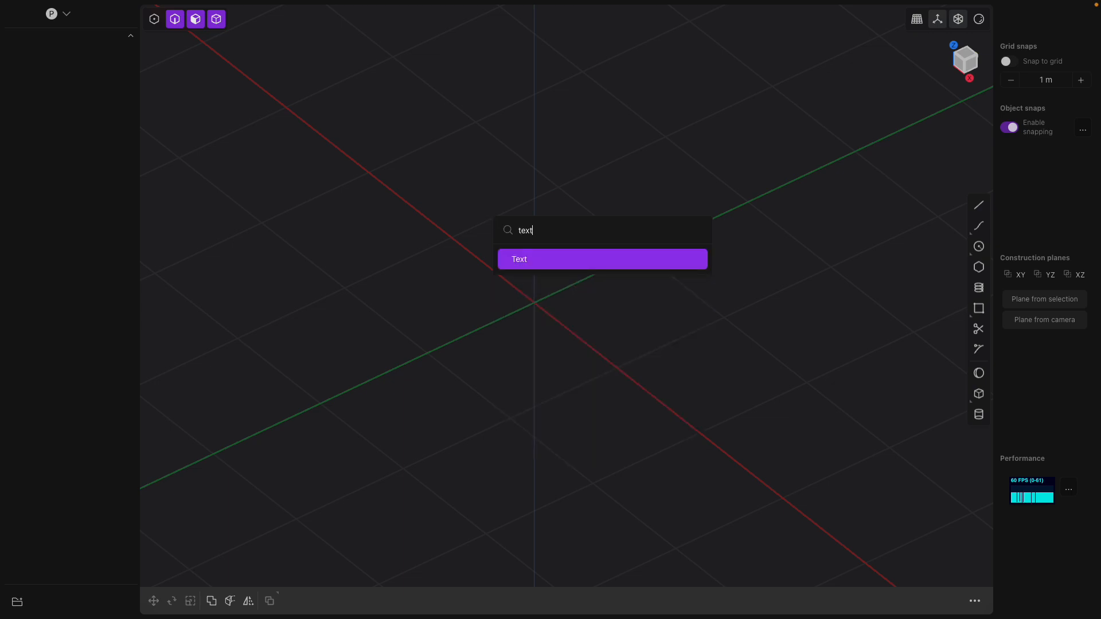
{"action": "left_click", "coordinate": [512, 260]}
{"action": "middle_click_drag", "start_coordinate": [514, 263], "coordinate": [446, 378]}
{"action": "scroll", "coordinate": [443, 372], "scroll_direction": "down", "scroll_amount": 1}
{"action": "double_click", "coordinate": [208, 494]}
{"action": "type", "text": "AKAI"}
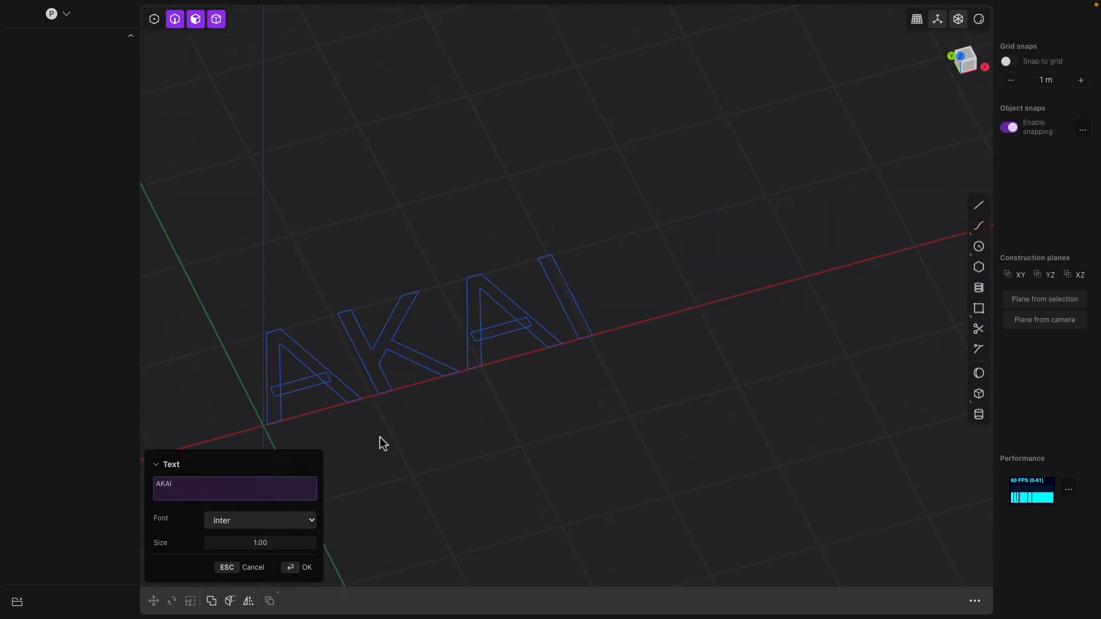
{"action": "middle_click_drag", "start_coordinate": [369, 336], "coordinate": [501, 373]}
{"action": "left_click", "coordinate": [252, 520]}
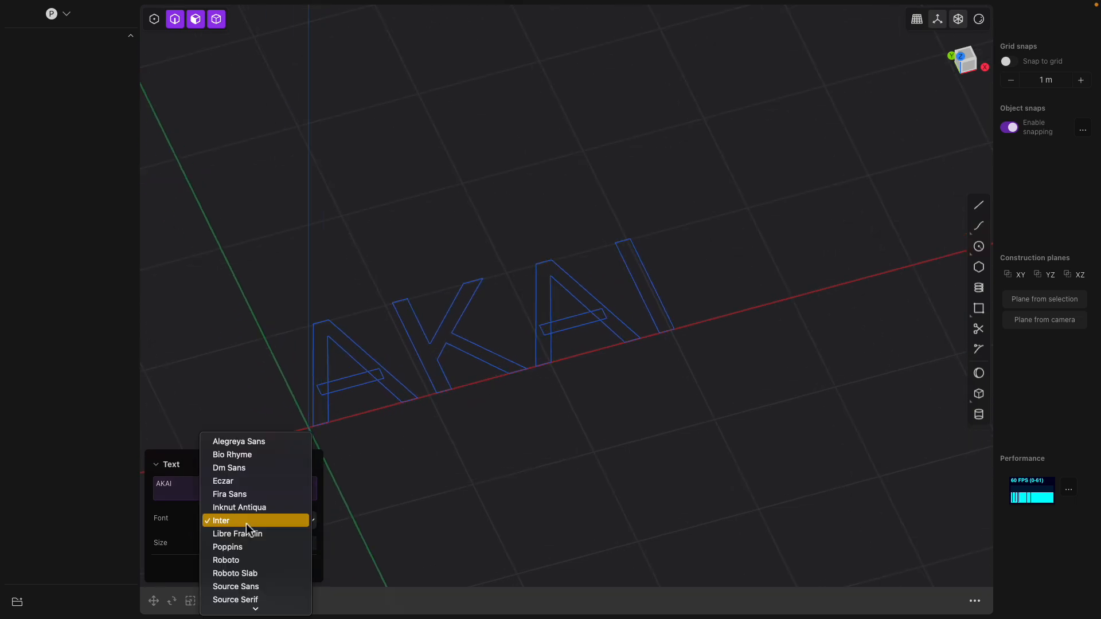
{"action": "left_click", "coordinate": [259, 443]}
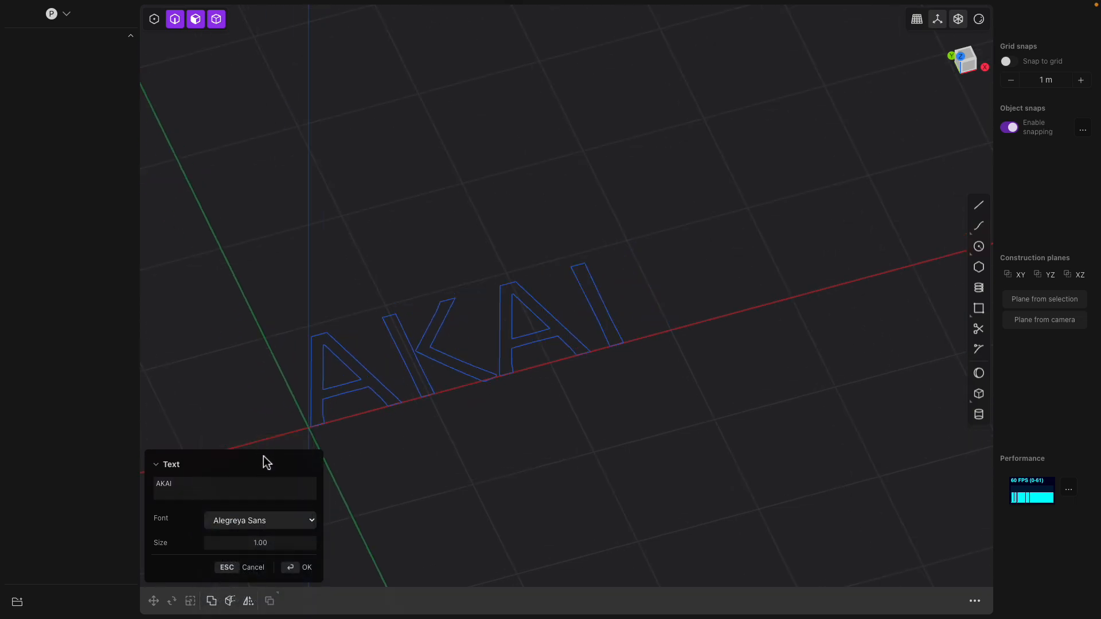
{"action": "left_click", "coordinate": [261, 521]}
{"action": "left_click", "coordinate": [263, 535]}
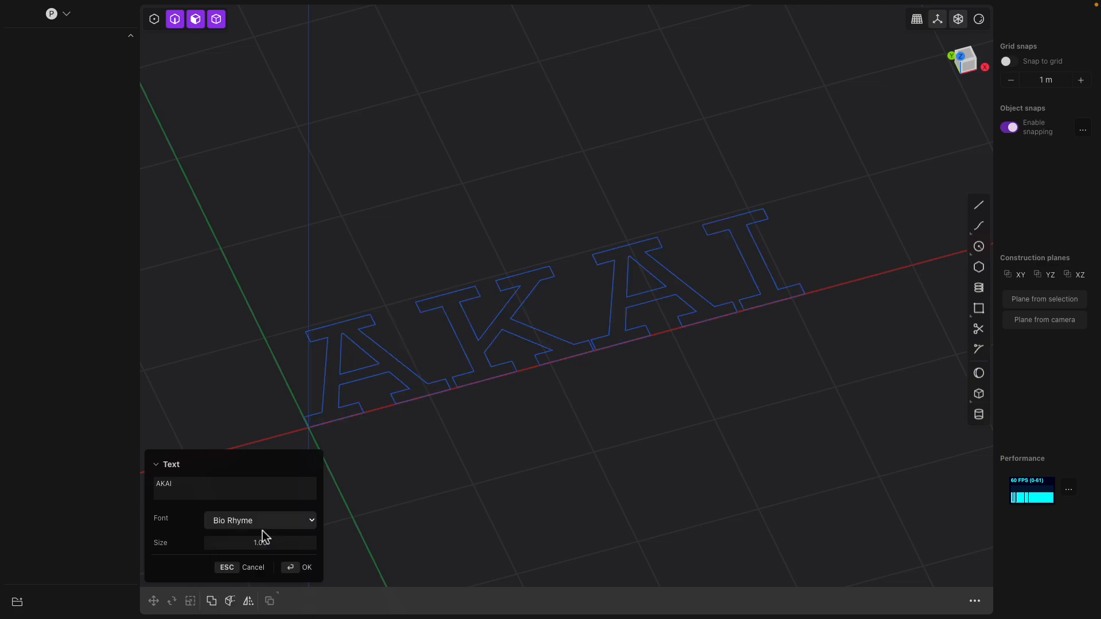
{"action": "key", "text": "Return"}
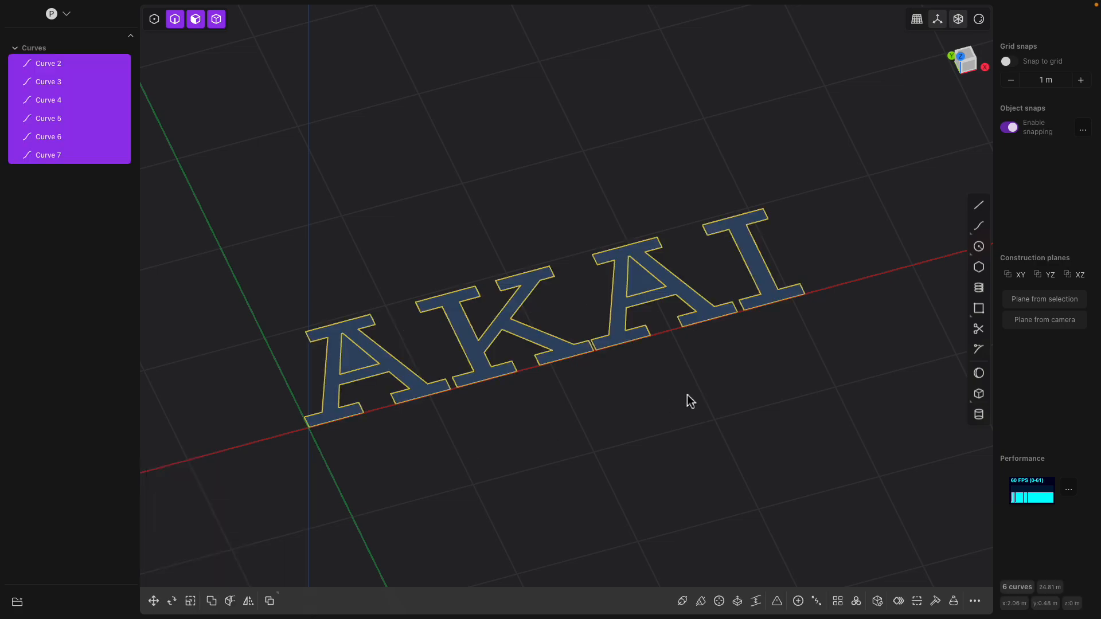
{"action": "key", "text": "Delete"}
{"action": "middle_click_drag", "start_coordinate": [688, 395], "coordinate": [683, 290]}
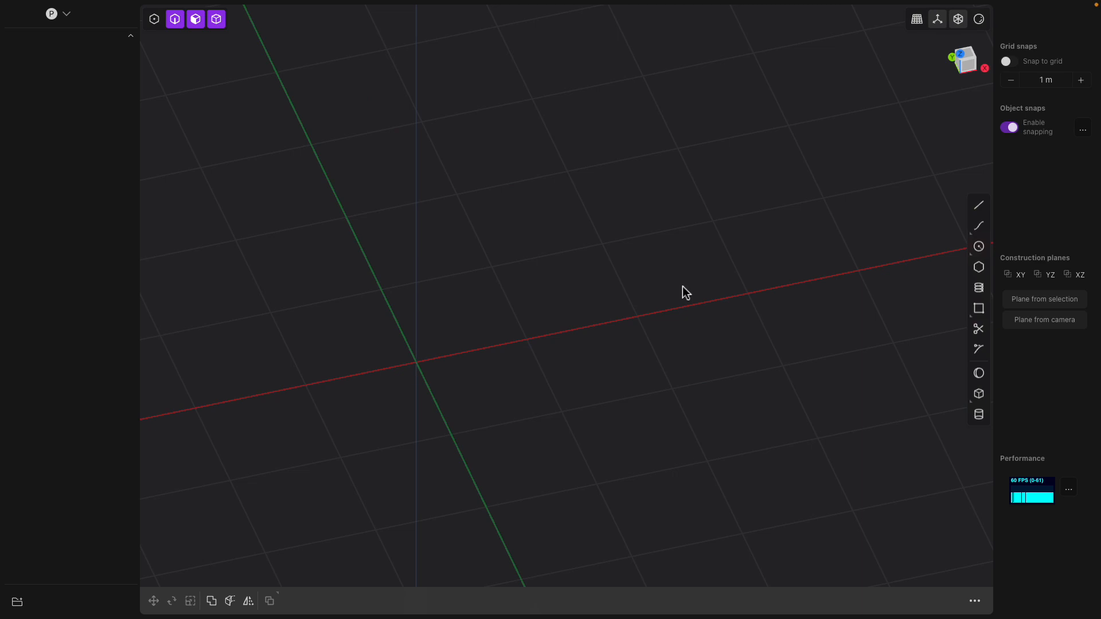
- Start a corner box at the origin with a 31.8 by 18 base
{"action": "left_click", "coordinate": [978, 394]}
{"action": "scroll", "coordinate": [659, 267], "scroll_direction": "down", "scroll_amount": 3}
{"action": "middle_click_drag", "start_coordinate": [658, 267], "coordinate": [568, 219], "text": "shift"}
{"action": "left_click", "coordinate": [381, 293]}
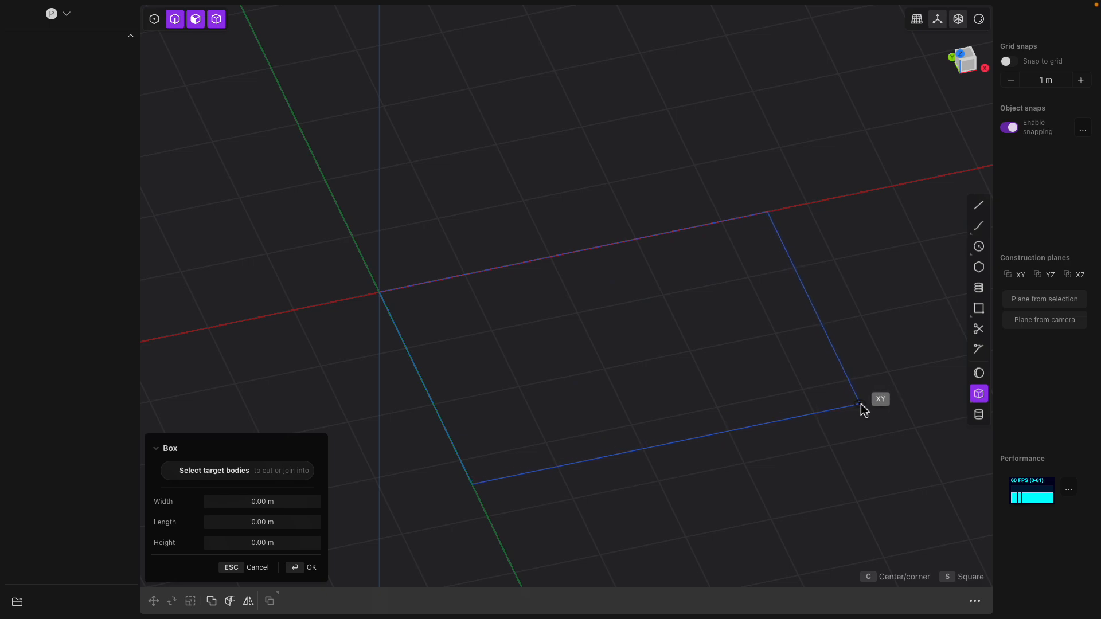
{"action": "key", "text": "Tab"}
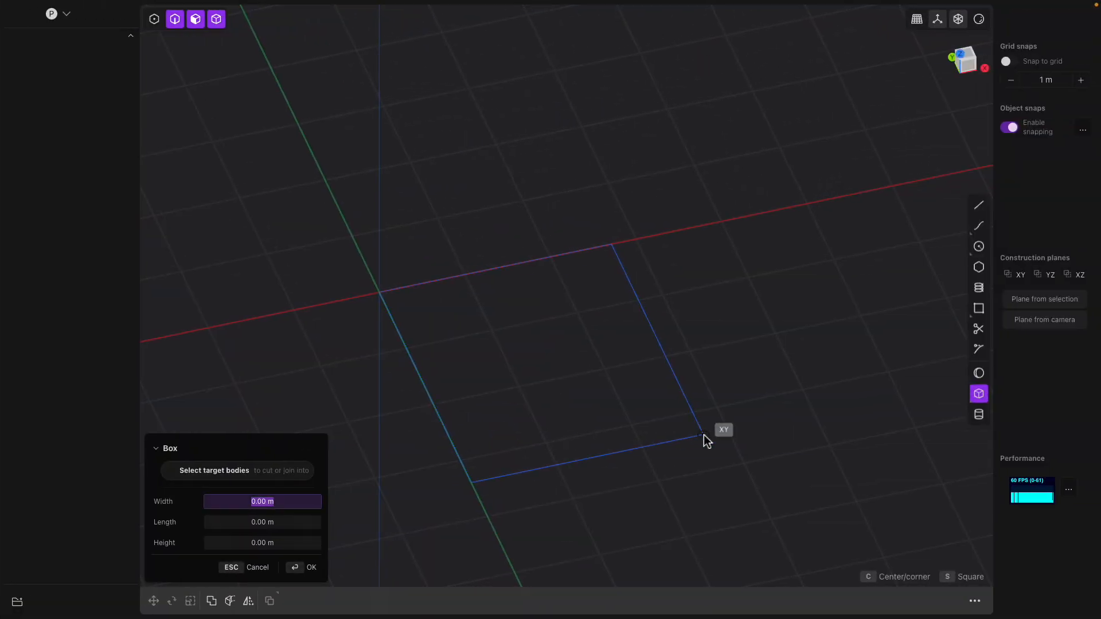
{"action": "key", "text": "Tab"}
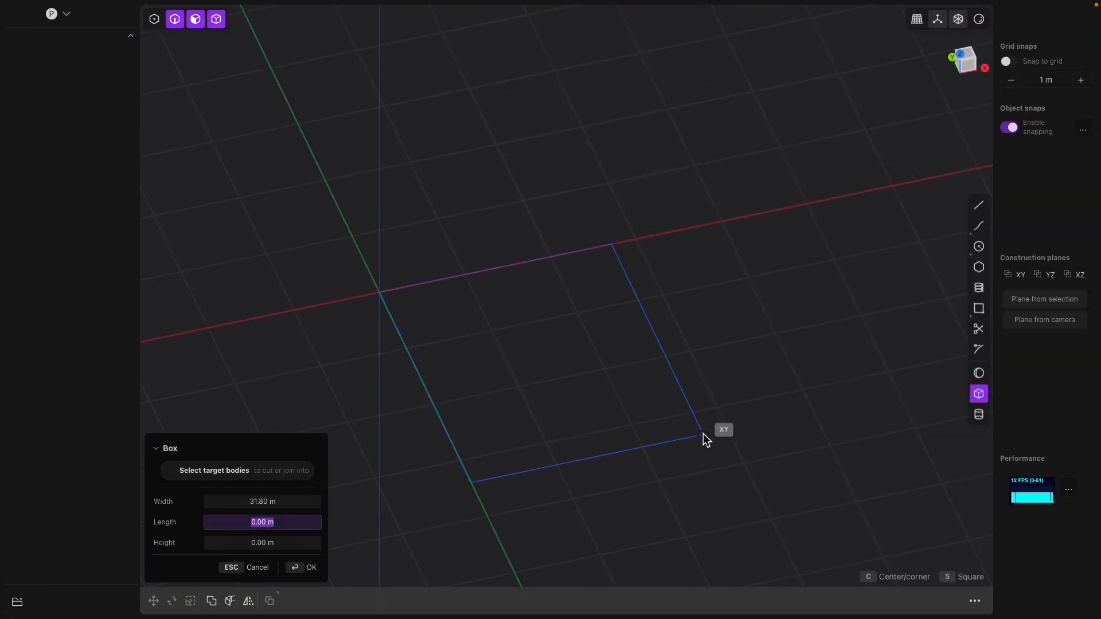
{"action": "type", "text": "18"}
{"action": "key", "text": "Tab"}
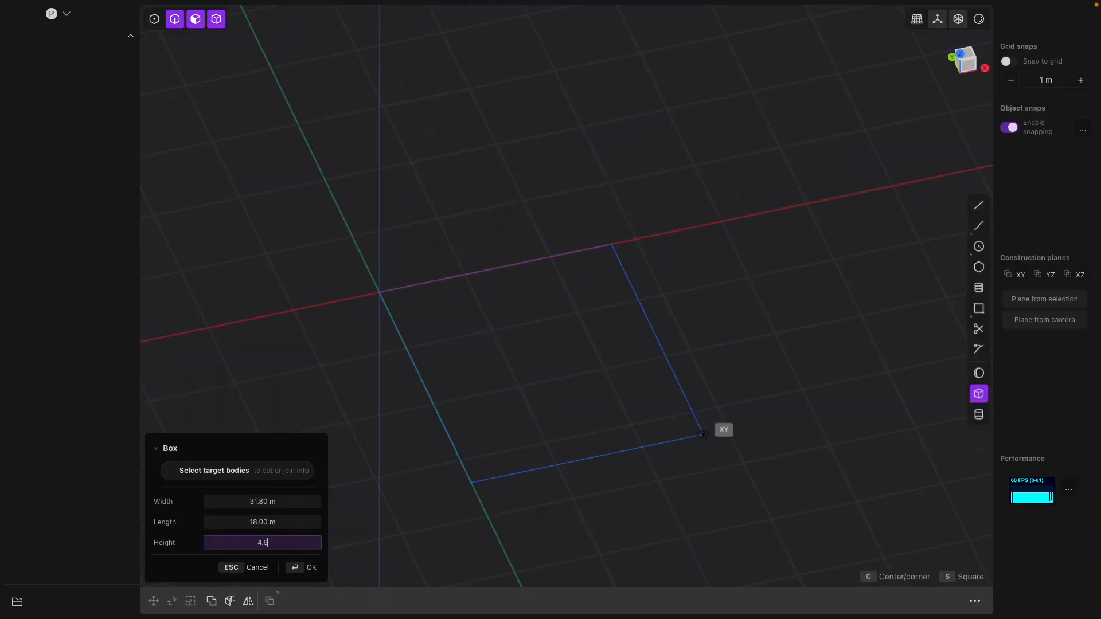
{"action": "key", "text": "Tab"}
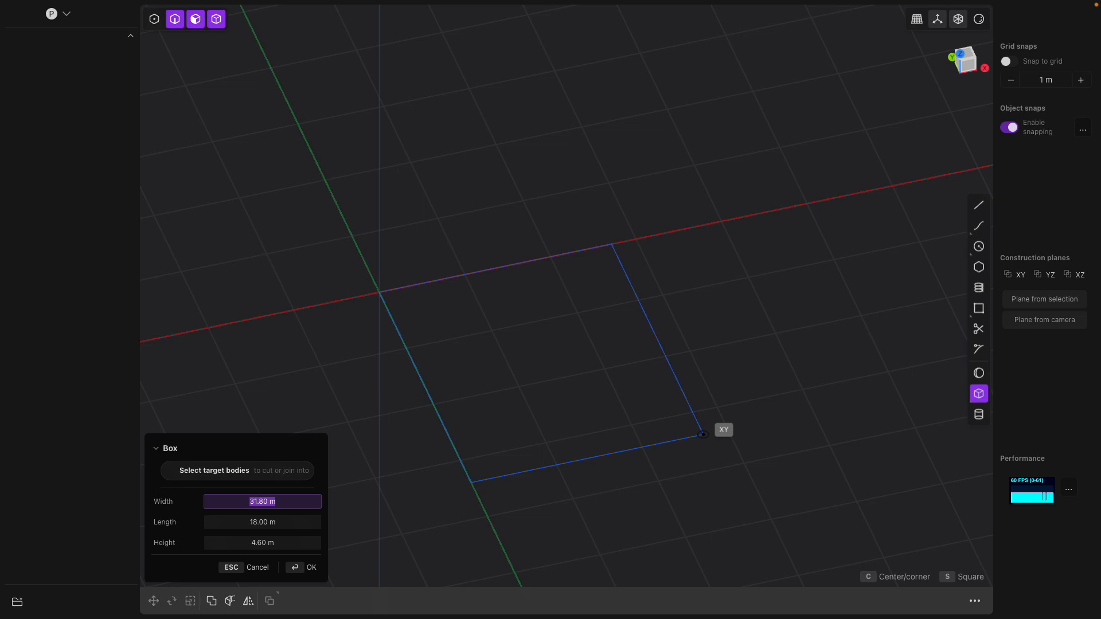
{"action": "key", "text": "Tab"}
{"action": "key", "text": "Tab"}
{"action": "key", "text": "Tab"}
{"action": "key", "text": "Tab"}
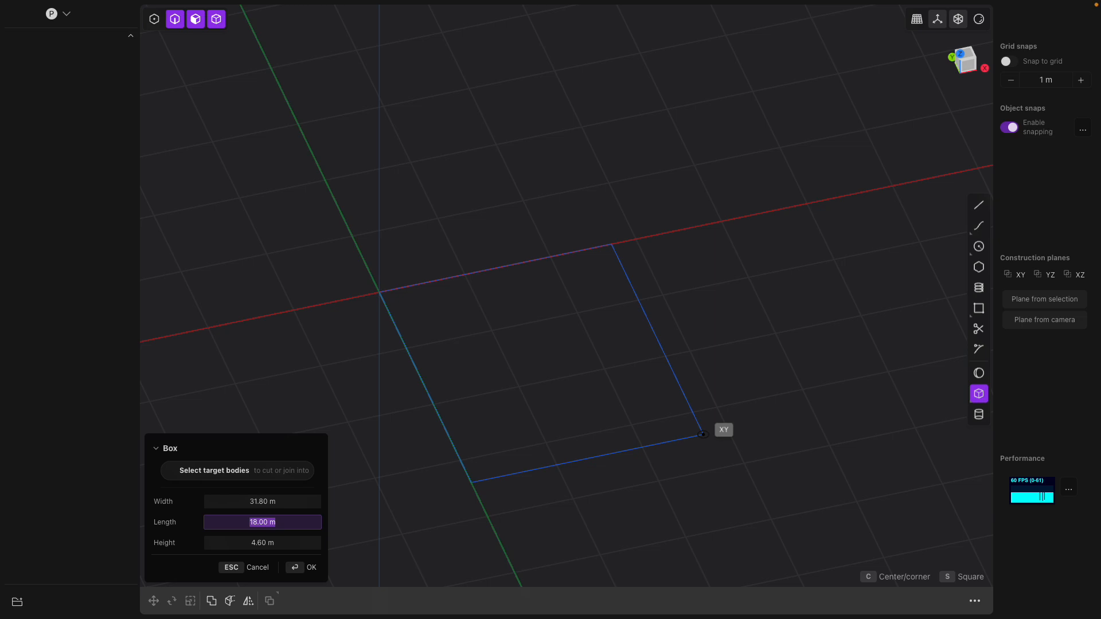
{"action": "left_click", "coordinate": [703, 434]}
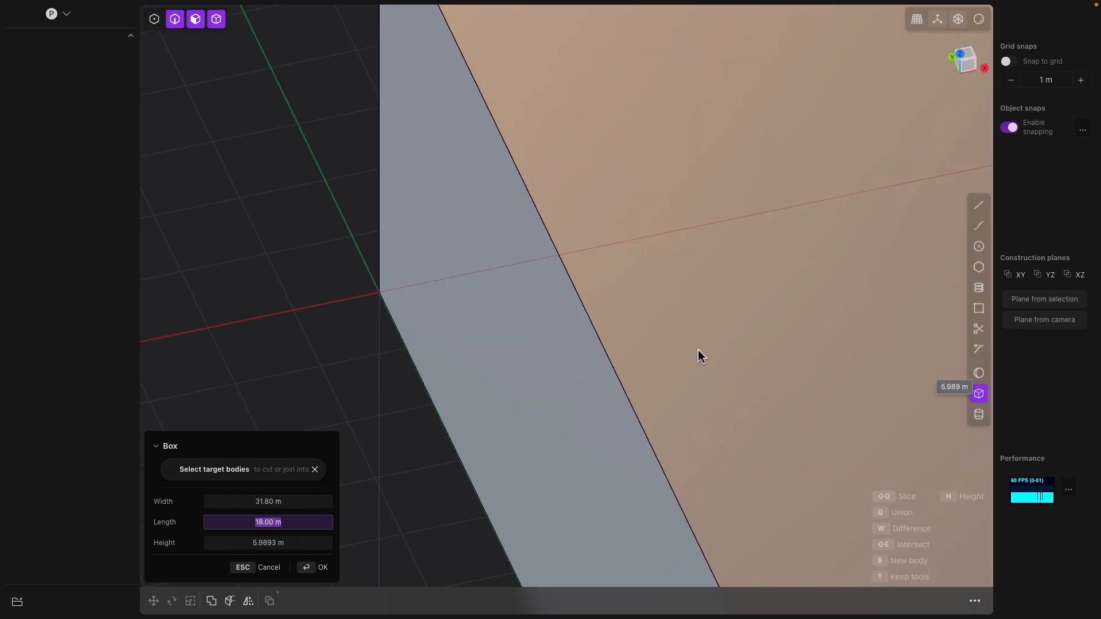
- Set the box height to 4.6 and confirm, creating Solid 100
{"action": "scroll", "coordinate": [700, 390], "scroll_direction": "down", "scroll_amount": 10}
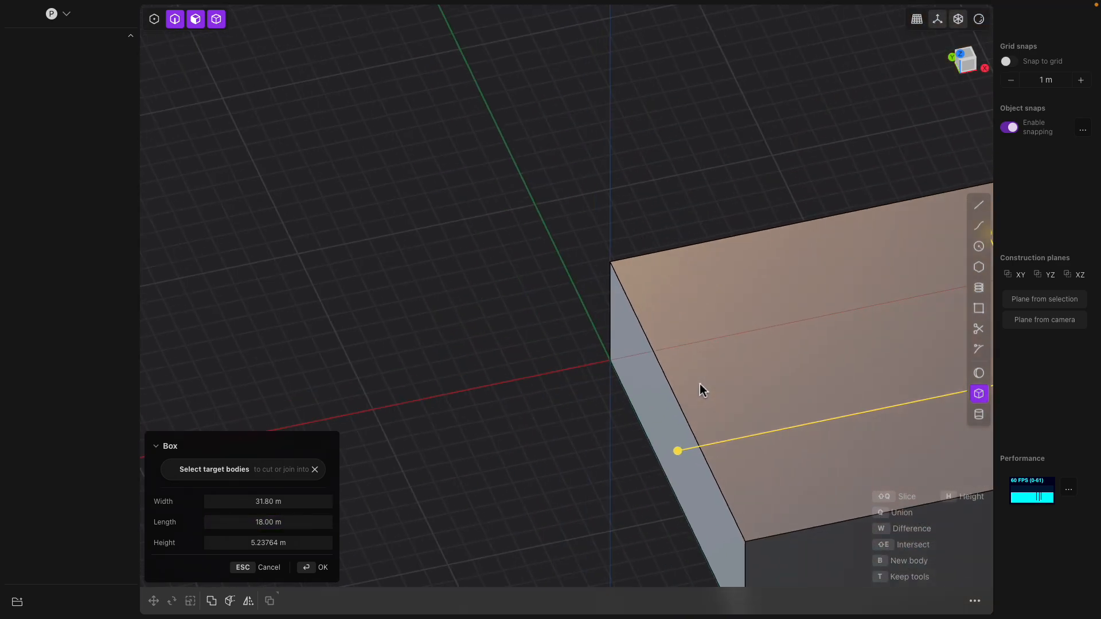
{"action": "scroll", "coordinate": [699, 383], "scroll_direction": "down", "scroll_amount": 3}
{"action": "middle_click_drag", "start_coordinate": [700, 384], "coordinate": [407, 274], "text": "shift"}
{"action": "scroll", "coordinate": [407, 274], "scroll_direction": "down", "scroll_amount": 4}
{"action": "middle_click_drag", "start_coordinate": [493, 273], "coordinate": [414, 283], "text": "shift"}
{"action": "middle_click_drag", "start_coordinate": [414, 283], "coordinate": [442, 273]}
{"action": "mouse_move", "coordinate": [558, 250]}
{"action": "left_mouse_down"}
{"action": "mouse_move", "coordinate": [560, 235]}
{"action": "mouse_move", "coordinate": [565, 262]}
{"action": "mouse_move", "coordinate": [561, 252]}
{"action": "left_mouse_up"}
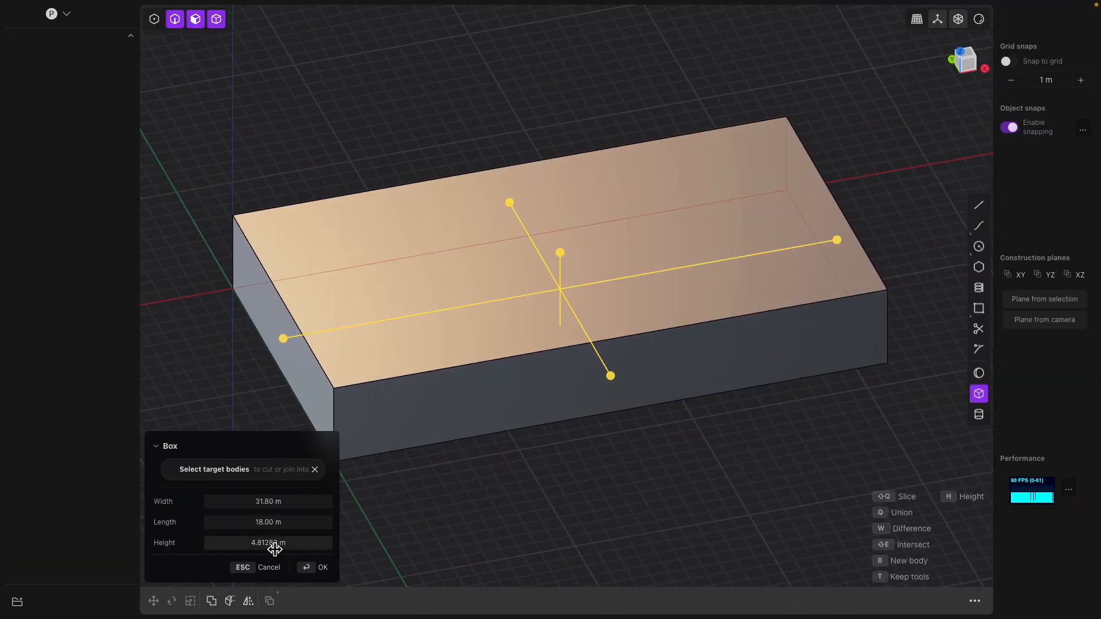
{"action": "left_click", "coordinate": [274, 545]}
{"action": "type", "text": "4.6"}
{"action": "key", "text": "Return"}
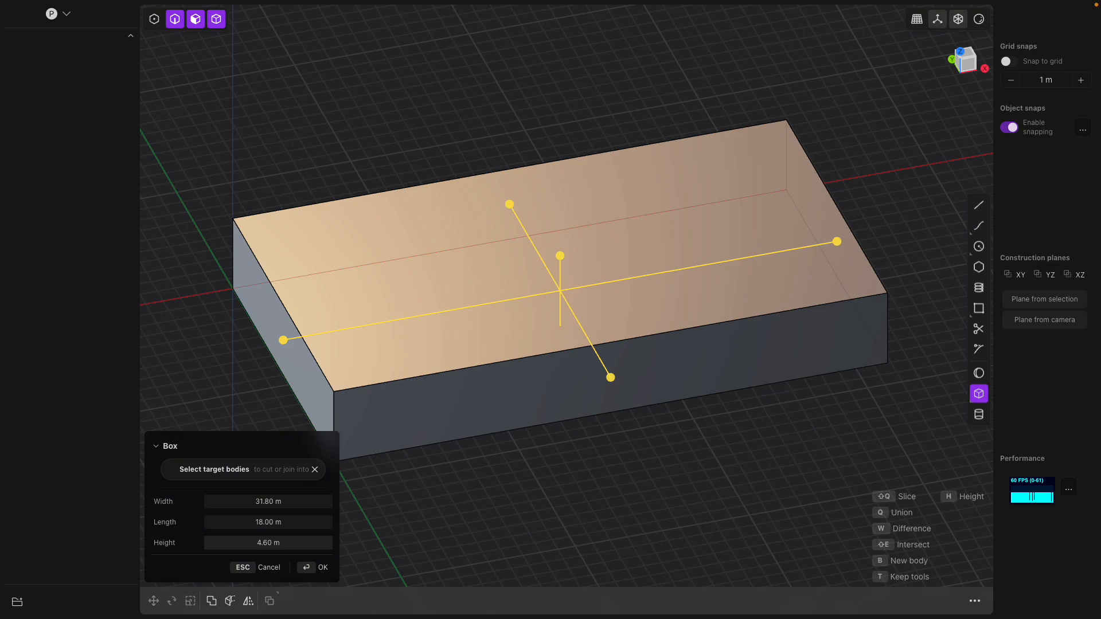
{"action": "left_click", "coordinate": [314, 569]}
{"action": "middle_click_drag", "start_coordinate": [470, 515], "coordinate": [499, 495]}
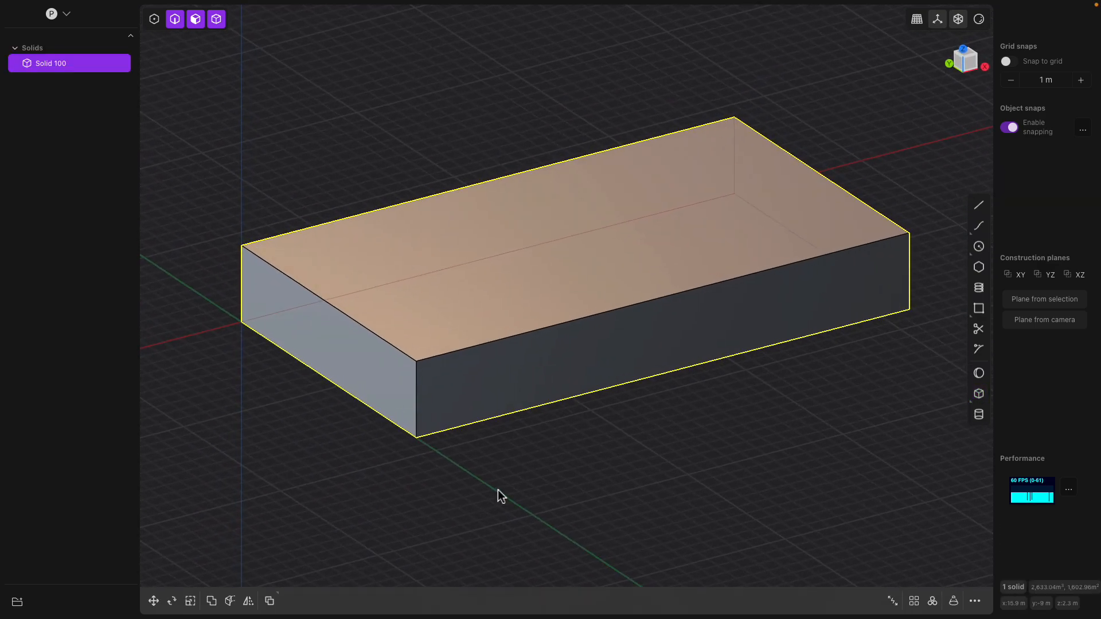
- Save the file as akai_rough and orbit around the 31.8 × 18 × 4.6 box
{"action": "key", "text": "super+s"}
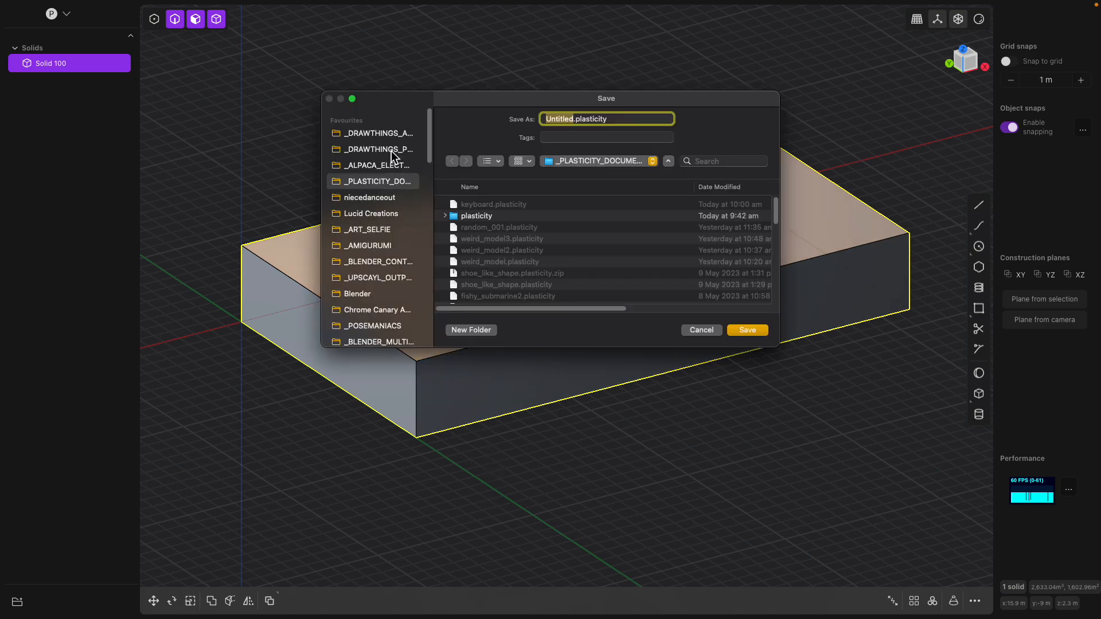
{"action": "type", "text": "akai_rough"}
{"action": "key", "text": "Return"}
{"action": "middle_click_drag", "start_coordinate": [550, 167], "coordinate": [467, 142]}
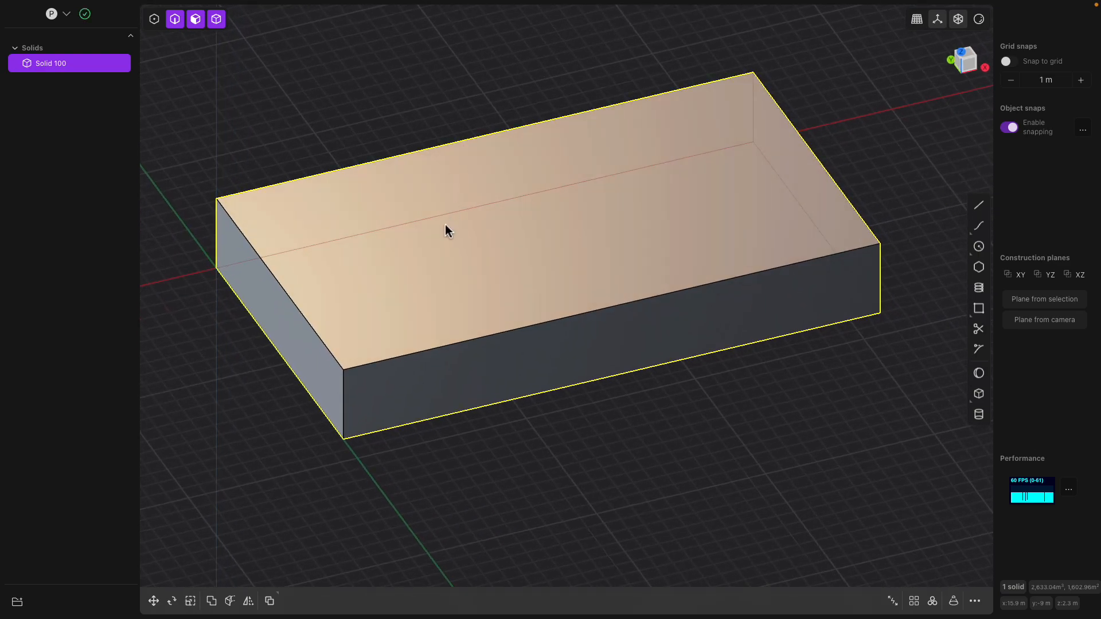
{"action": "mouse_move", "coordinate": [432, 253]}
{"action": "middle_mouse_down"}
{"action": "mouse_move", "coordinate": [396, 269]}
{"action": "mouse_move", "coordinate": [415, 263]}
{"action": "middle_mouse_up"}
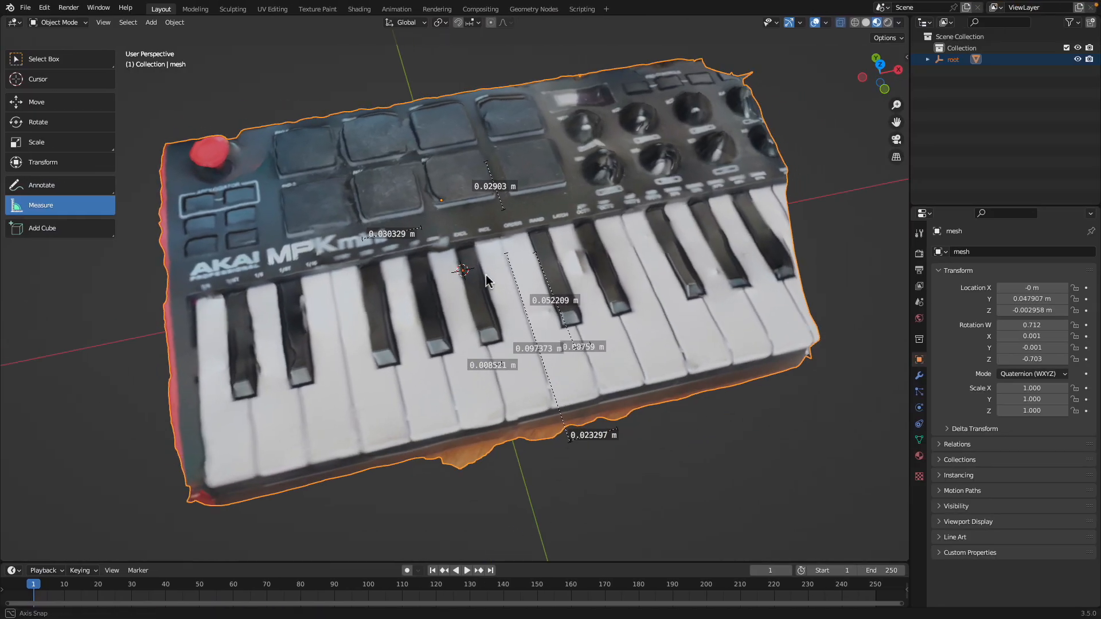
{"action": "middle_click_drag", "start_coordinate": [487, 281], "coordinate": [299, 345]}
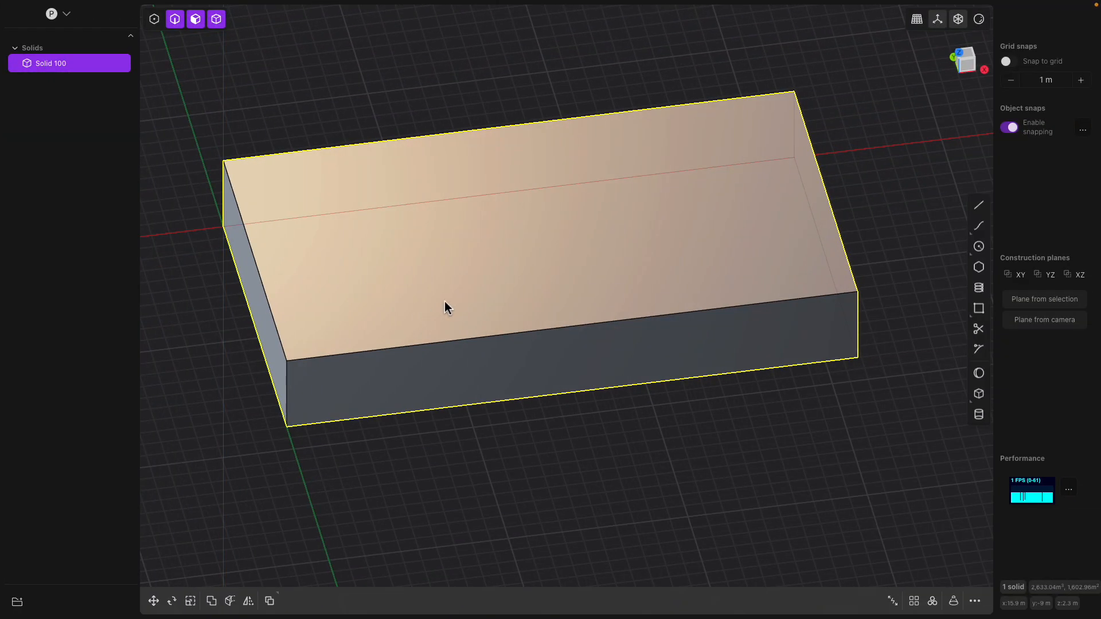
{"action": "middle_click_drag", "start_coordinate": [445, 305], "coordinate": [494, 315]}
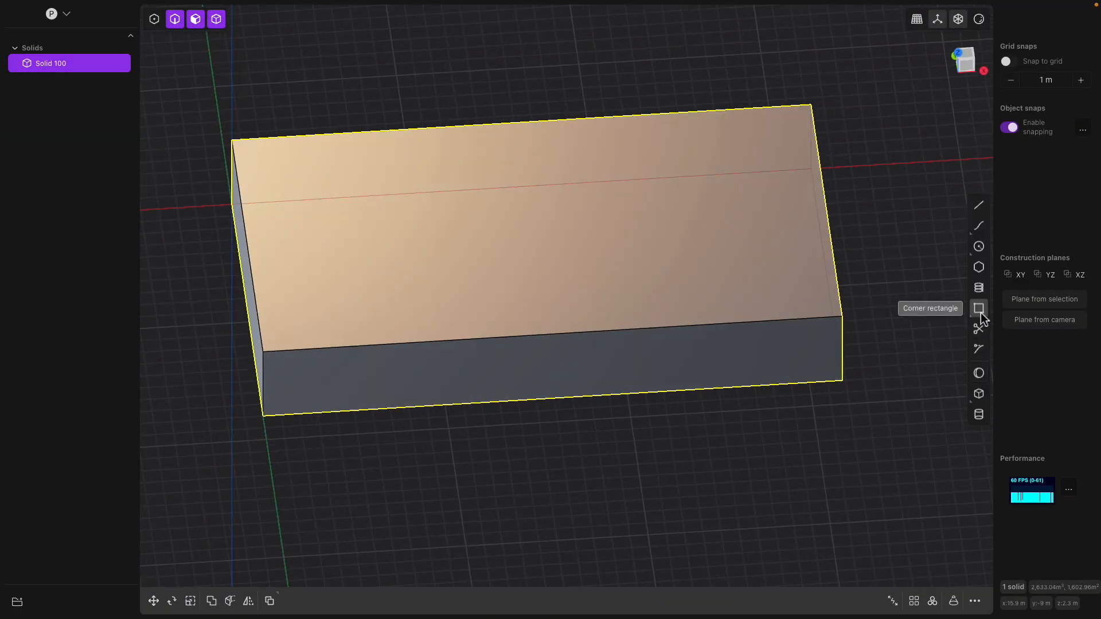
- Draw a corner box from the slab's left-edge middle to the edge end, about 3.2 m deep
{"action": "left_click", "coordinate": [979, 394]}
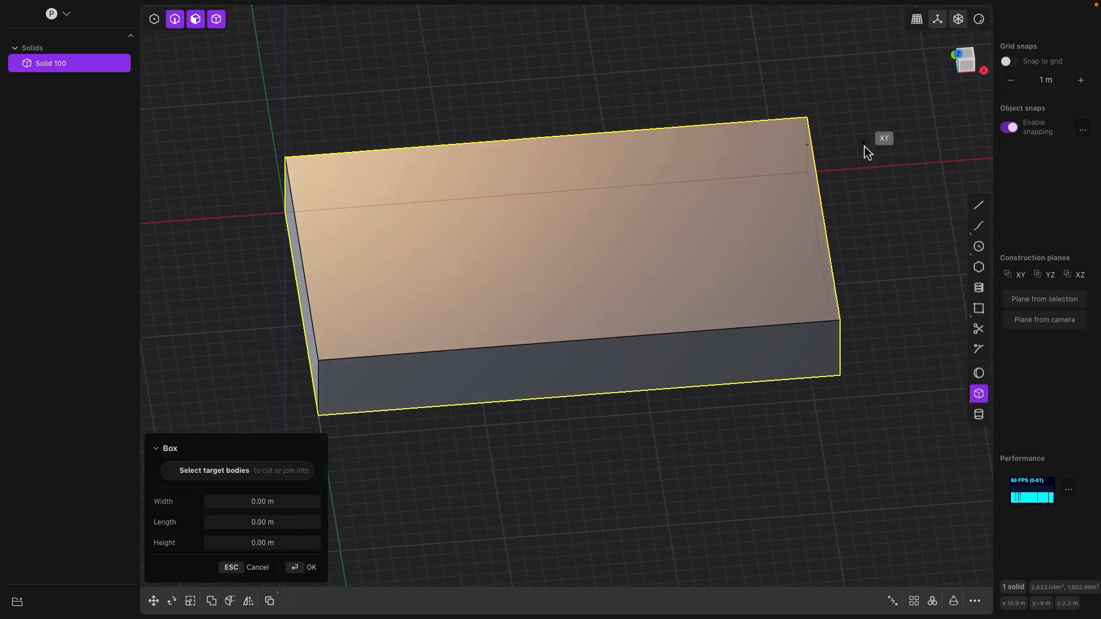
{"action": "left_click", "coordinate": [973, 61]}
{"action": "scroll", "coordinate": [654, 230], "scroll_direction": "down", "scroll_amount": 2}
{"action": "middle_click_drag", "start_coordinate": [400, 315], "coordinate": [415, 256], "text": "shift"}
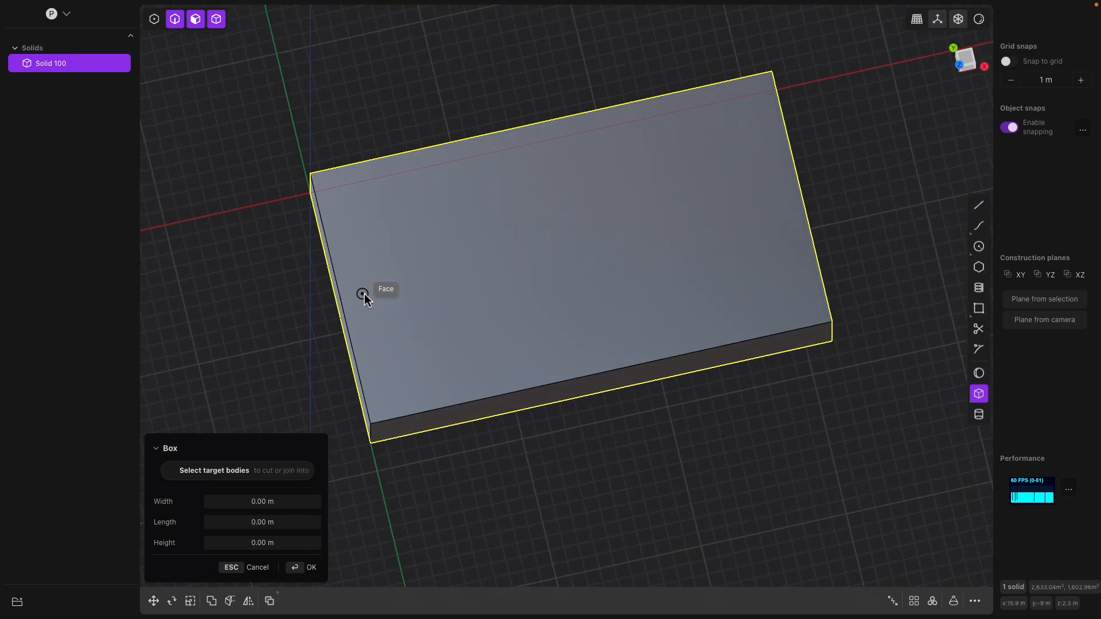
{"action": "middle_click_drag", "start_coordinate": [404, 272], "coordinate": [412, 260]}
{"action": "middle_click_drag", "start_coordinate": [354, 296], "coordinate": [359, 295]}
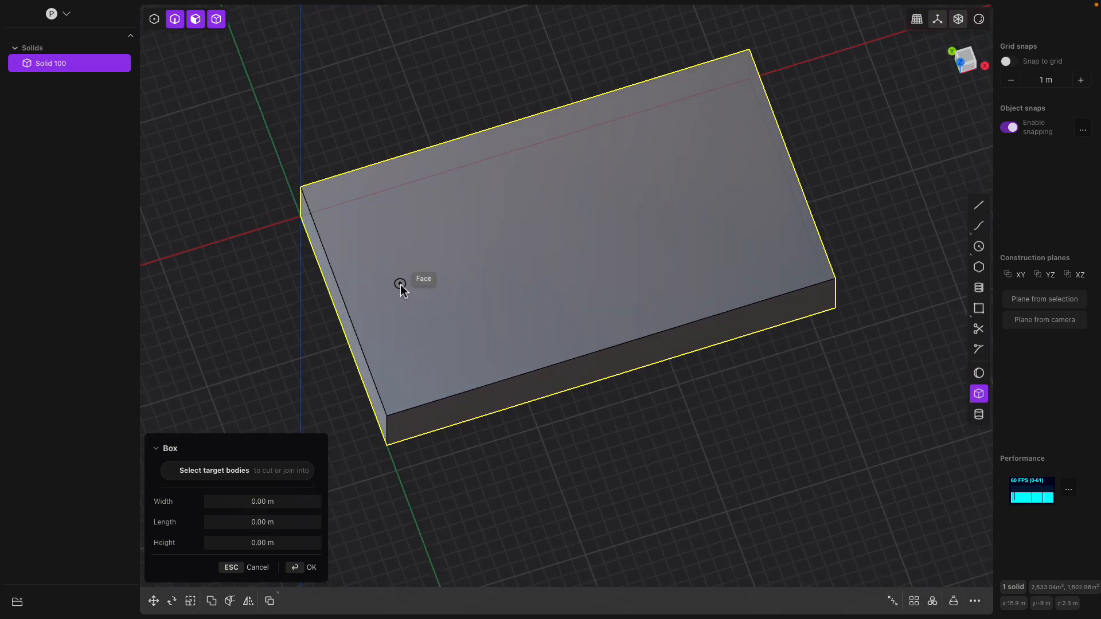
{"action": "left_click", "coordinate": [343, 299]}
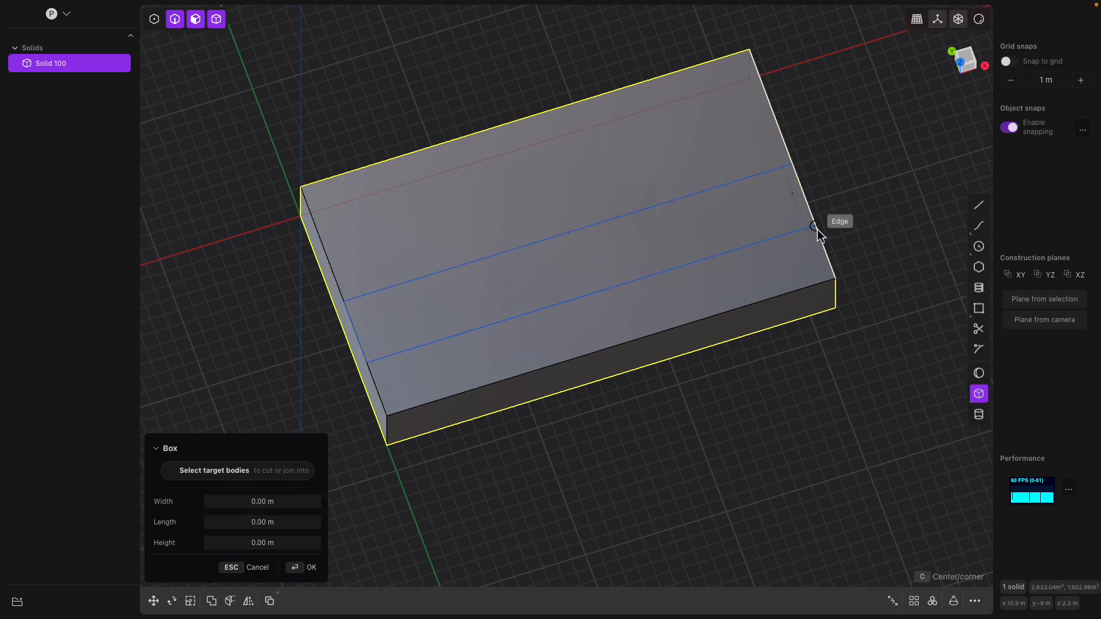
{"action": "left_click", "coordinate": [838, 275]}
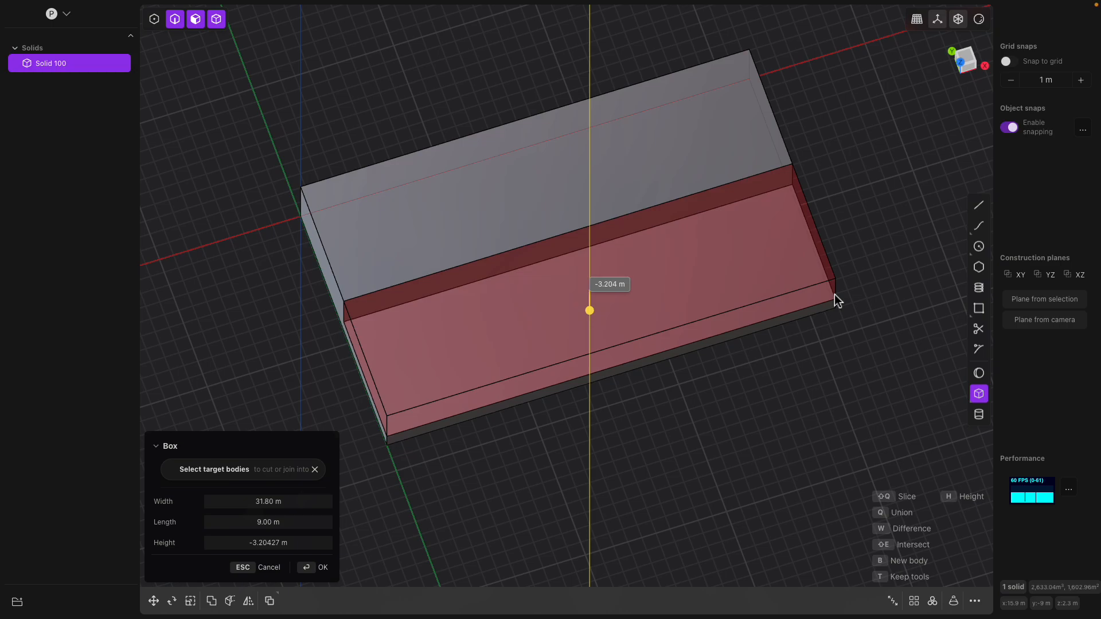
{"action": "left_click", "coordinate": [835, 294]}
- Trim the box width to about 30 m, shorten its length, and subtract the pocket
{"action": "middle_click_drag", "start_coordinate": [667, 265], "coordinate": [678, 238]}
{"action": "mouse_move", "coordinate": [382, 347]}
{"action": "left_mouse_down"}
{"action": "mouse_move", "coordinate": [415, 338]}
{"action": "mouse_move", "coordinate": [397, 349]}
{"action": "left_mouse_up"}
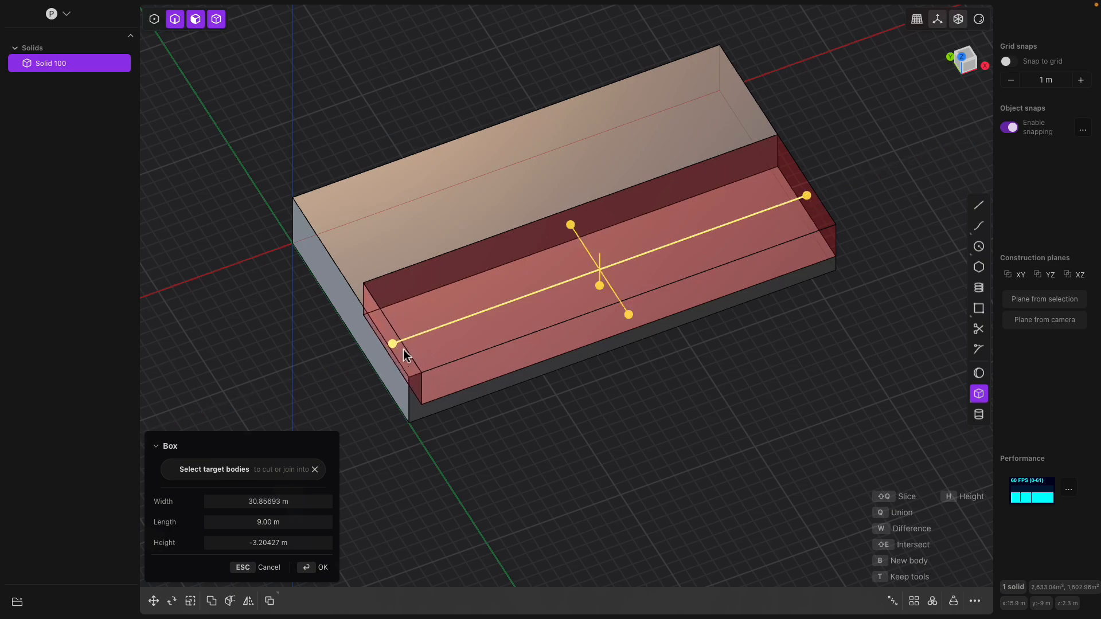
{"action": "middle_click_drag", "start_coordinate": [697, 280], "coordinate": [625, 279]}
{"action": "left_click_drag", "start_coordinate": [790, 331], "coordinate": [777, 333]}
{"action": "middle_click_drag", "start_coordinate": [778, 332], "coordinate": [577, 270]}
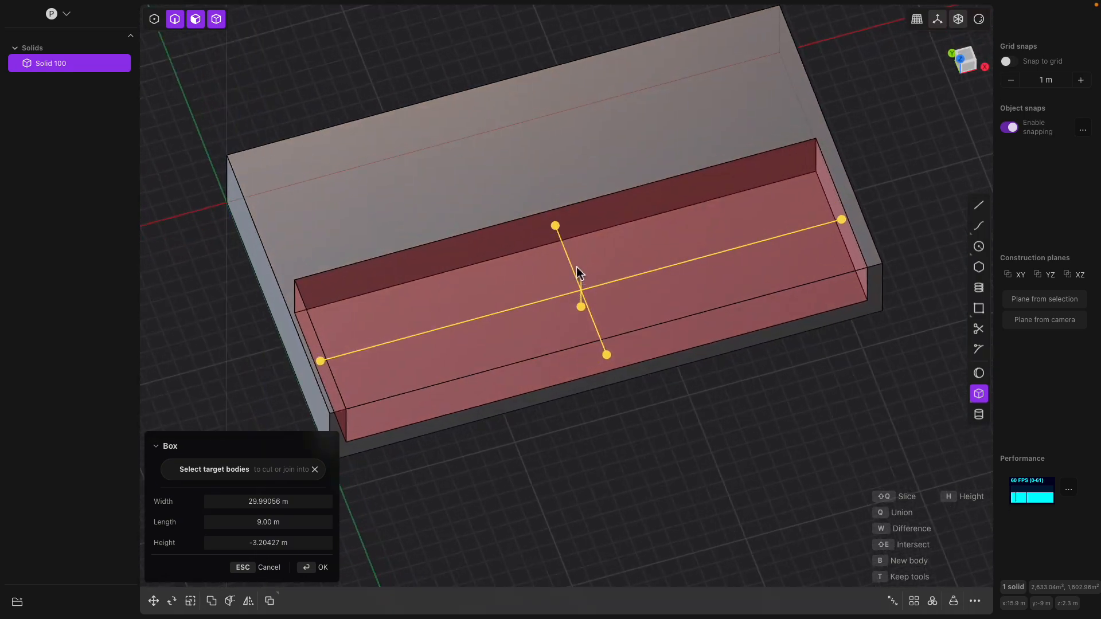
{"action": "mouse_move", "coordinate": [559, 229]}
{"action": "middle_mouse_down"}
{"action": "mouse_move", "coordinate": [550, 223]}
{"action": "mouse_move", "coordinate": [562, 217]}
{"action": "middle_mouse_up"}
{"action": "left_click_drag", "start_coordinate": [561, 215], "coordinate": [567, 222]}
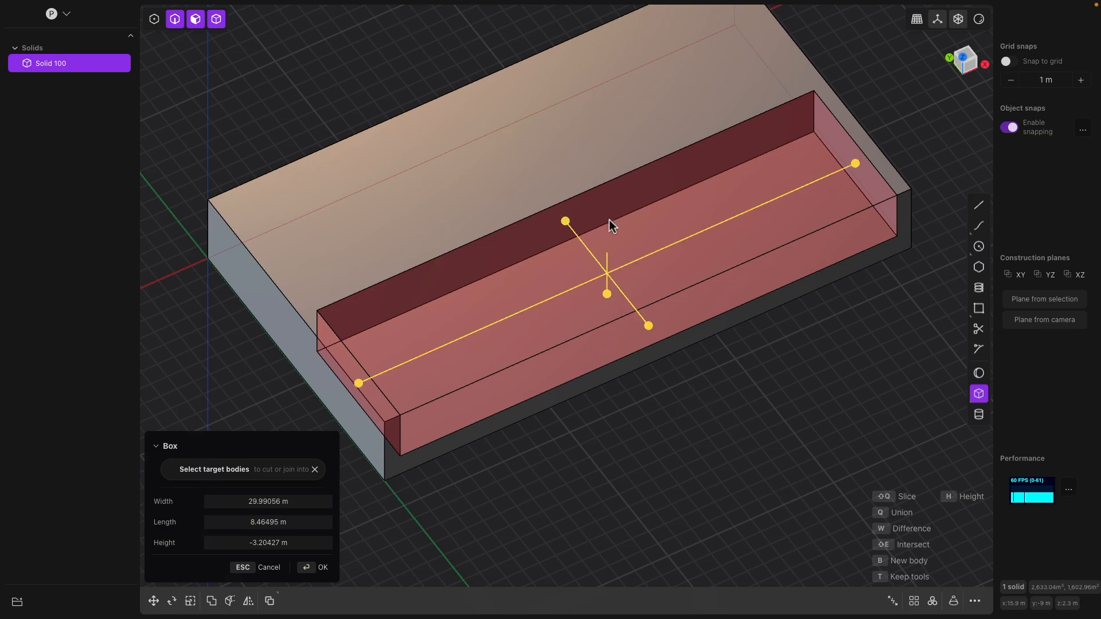
{"action": "key", "text": "Return"}
{"action": "middle_click_drag", "start_coordinate": [626, 222], "coordinate": [266, 181]}
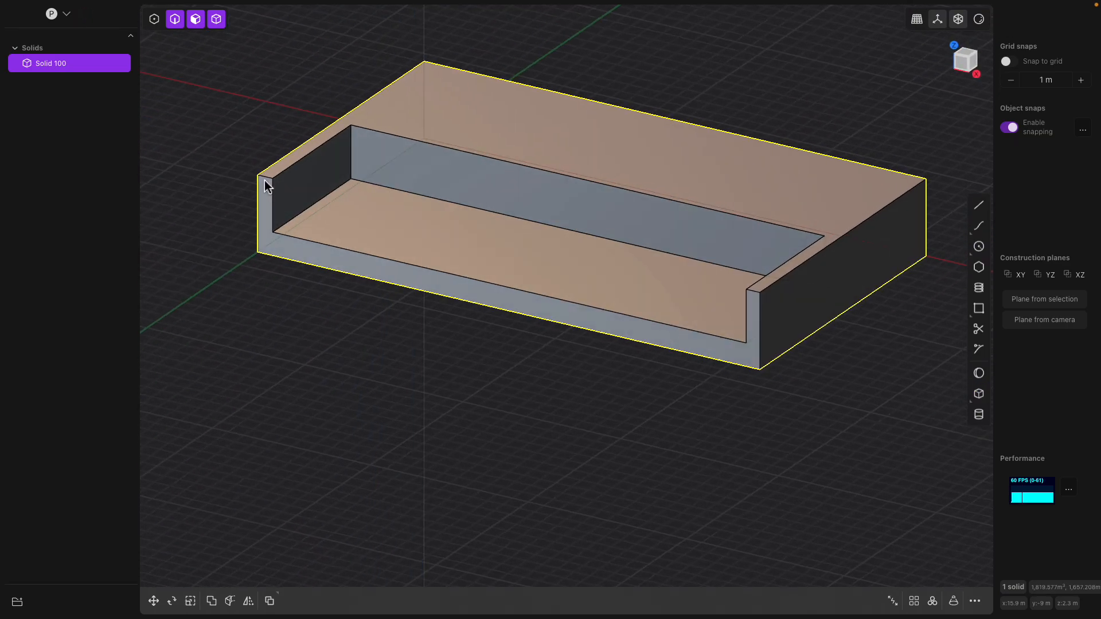
- Fillet both end-wall top edges into slopes of about 1.58 m by 7.91 m
{"action": "left_click", "coordinate": [264, 179]}
{"action": "key", "text": "b"}
{"action": "left_click", "coordinate": [754, 293]}
{"action": "middle_click_drag", "start_coordinate": [772, 304], "coordinate": [708, 319]}
{"action": "mouse_move", "coordinate": [708, 319]}
{"action": "left_mouse_down"}
{"action": "mouse_move", "coordinate": [730, 345]}
{"action": "mouse_move", "coordinate": [725, 317]}
{"action": "left_mouse_up"}
{"action": "middle_click_drag", "start_coordinate": [724, 317], "coordinate": [601, 275]}
{"action": "left_click_drag", "start_coordinate": [605, 268], "coordinate": [589, 258]}
{"action": "middle_click_drag", "start_coordinate": [624, 268], "coordinate": [744, 254]}
- Confirm the sloped fillet, then fillet the right and left end-wall edges
{"action": "key", "text": "Return"}
{"action": "left_click", "coordinate": [735, 275]}
{"action": "key", "text": "b"}
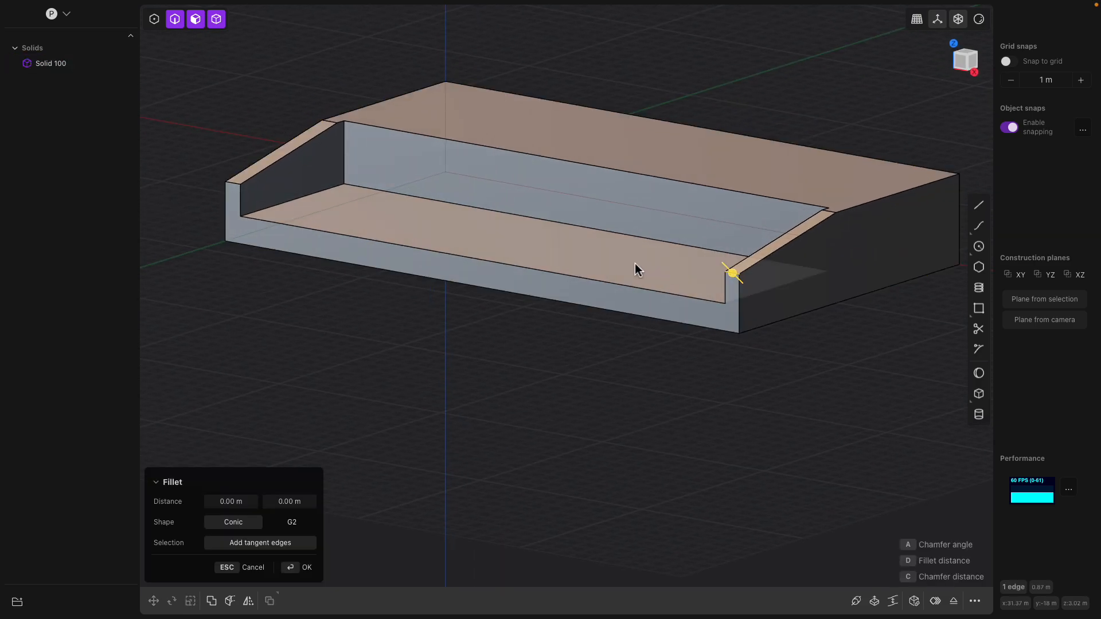
{"action": "middle_click_drag", "start_coordinate": [649, 264], "coordinate": [670, 285]}
{"action": "left_click", "coordinate": [251, 264]}
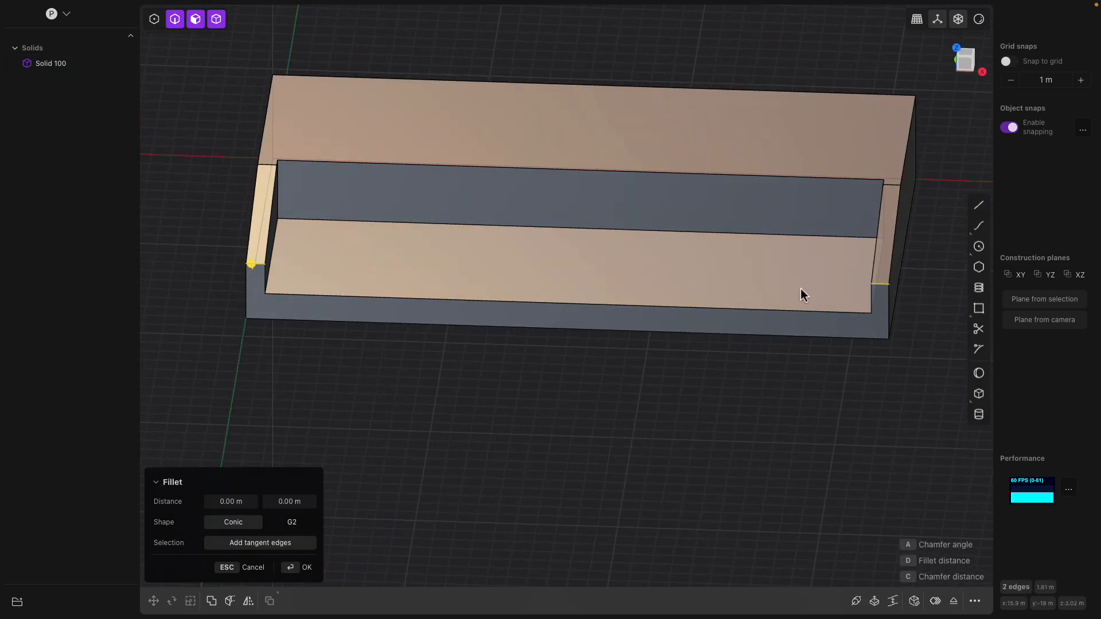
{"action": "left_click", "coordinate": [885, 290]}
{"action": "key", "text": "Escape"}
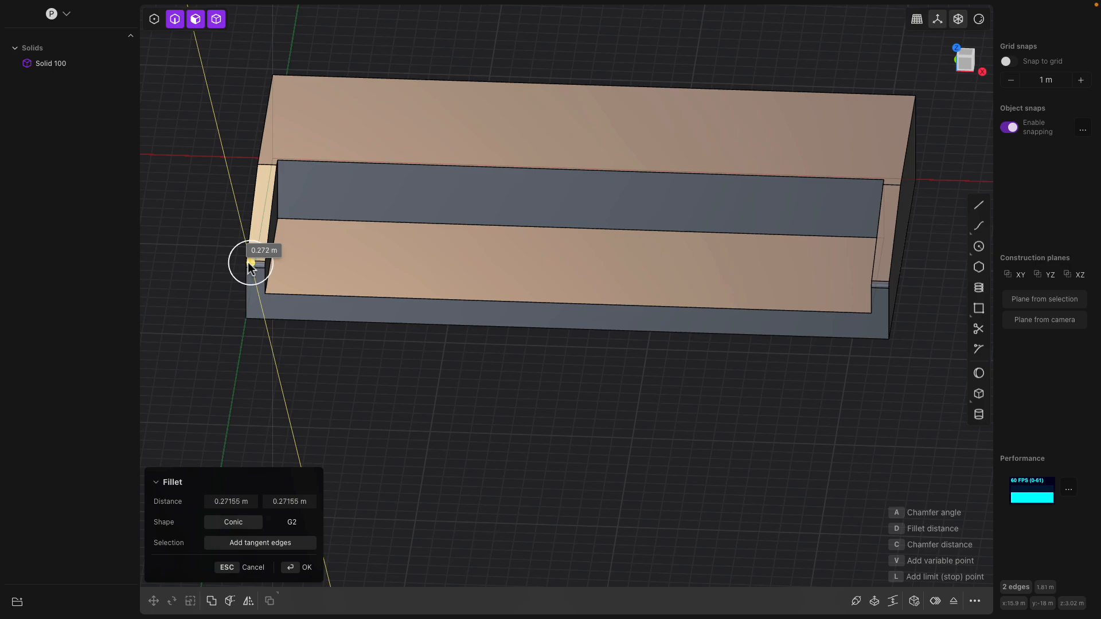
{"action": "middle_click_drag", "start_coordinate": [251, 267], "coordinate": [304, 214]}
{"action": "right_click", "coordinate": [383, 307]}
- Round the two bottom edges with small fillets of about 0.27 m
{"action": "left_click", "coordinate": [383, 307]}
{"action": "middle_click_drag", "start_coordinate": [383, 307], "coordinate": [435, 306]}
{"action": "middle_click_drag", "start_coordinate": [229, 272], "coordinate": [418, 278]}
{"action": "left_click", "coordinate": [381, 300]}
{"action": "left_click_drag", "start_coordinate": [380, 293], "coordinate": [342, 275]}
{"action": "middle_click_drag", "start_coordinate": [431, 268], "coordinate": [366, 298]}
{"action": "key", "text": "Return"}
{"action": "middle_click_drag", "start_coordinate": [648, 391], "coordinate": [899, 397]}
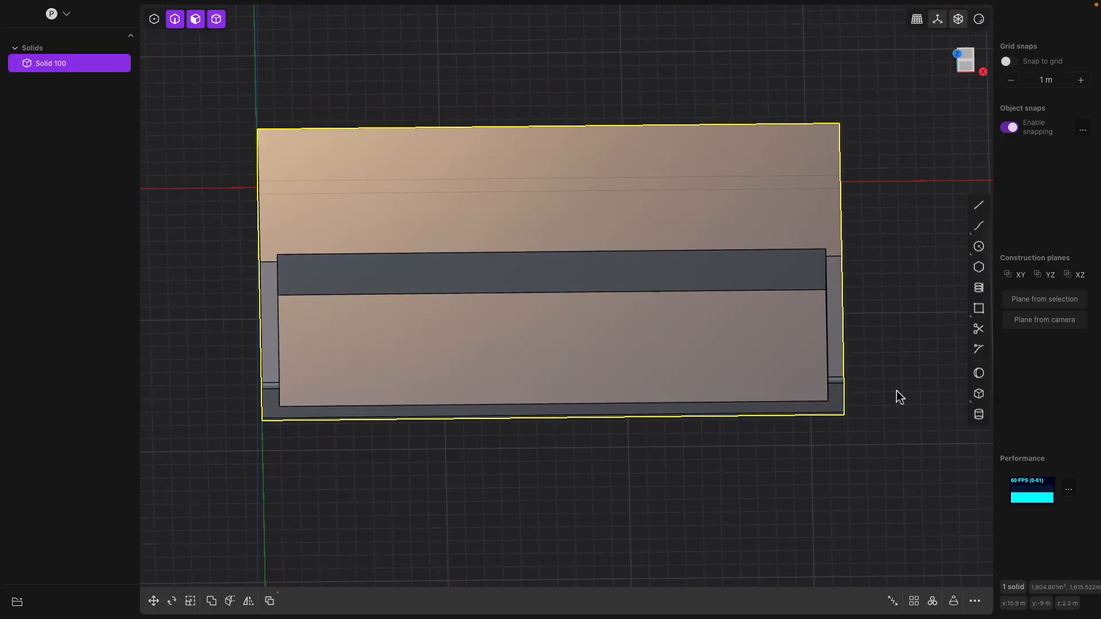
- In Top view, draw a corner box base from the pocket's back edge to its front edge
{"action": "left_click", "coordinate": [980, 393]}
{"action": "middle_click_drag", "start_coordinate": [580, 252], "coordinate": [570, 316]}
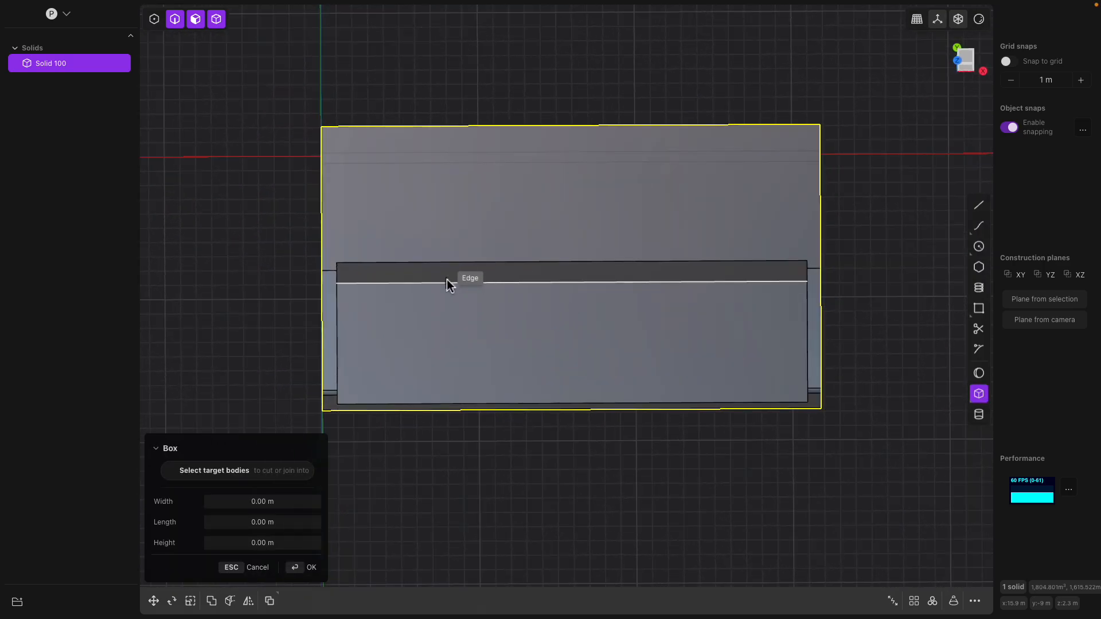
{"action": "middle_click_drag", "start_coordinate": [452, 297], "coordinate": [486, 298]}
{"action": "left_click", "coordinate": [966, 62]}
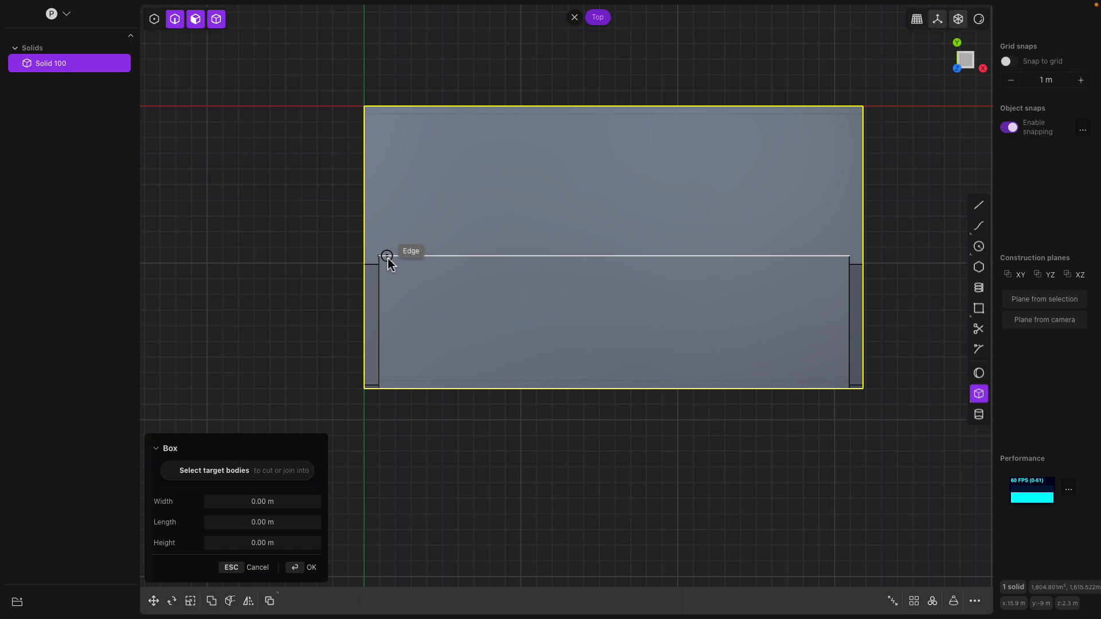
{"action": "left_click", "coordinate": [387, 256]}
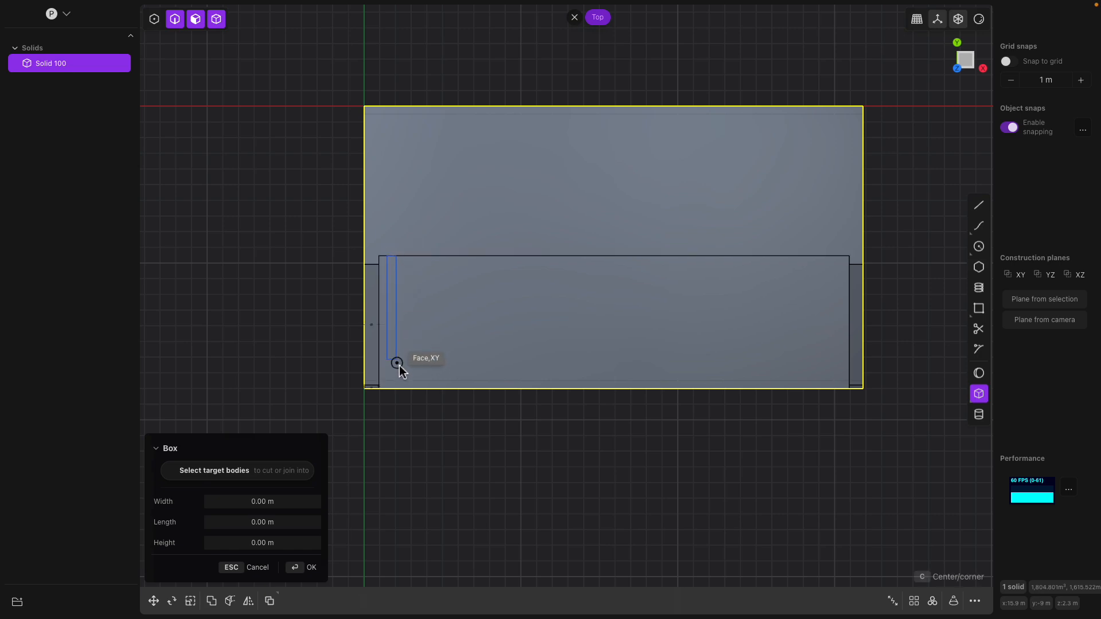
{"action": "left_click", "coordinate": [418, 388]}
- Raise the box height to about 1.8 m
{"action": "middle_click_drag", "start_coordinate": [485, 351], "coordinate": [410, 221]}
{"action": "left_click_drag", "start_coordinate": [408, 219], "coordinate": [405, 207]}
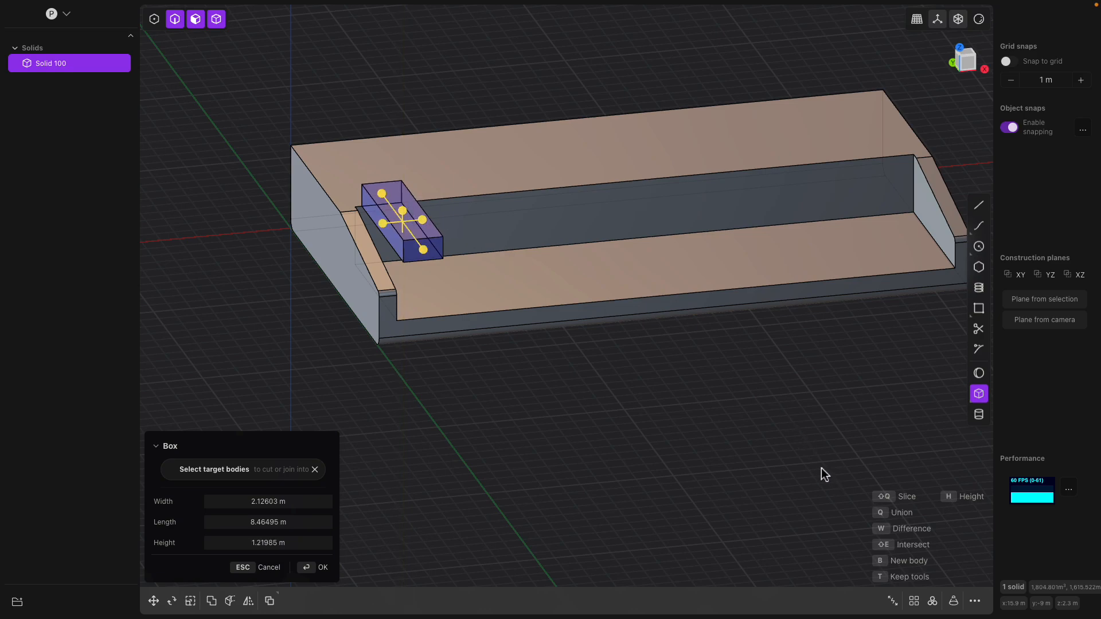
{"action": "key", "text": "q"}
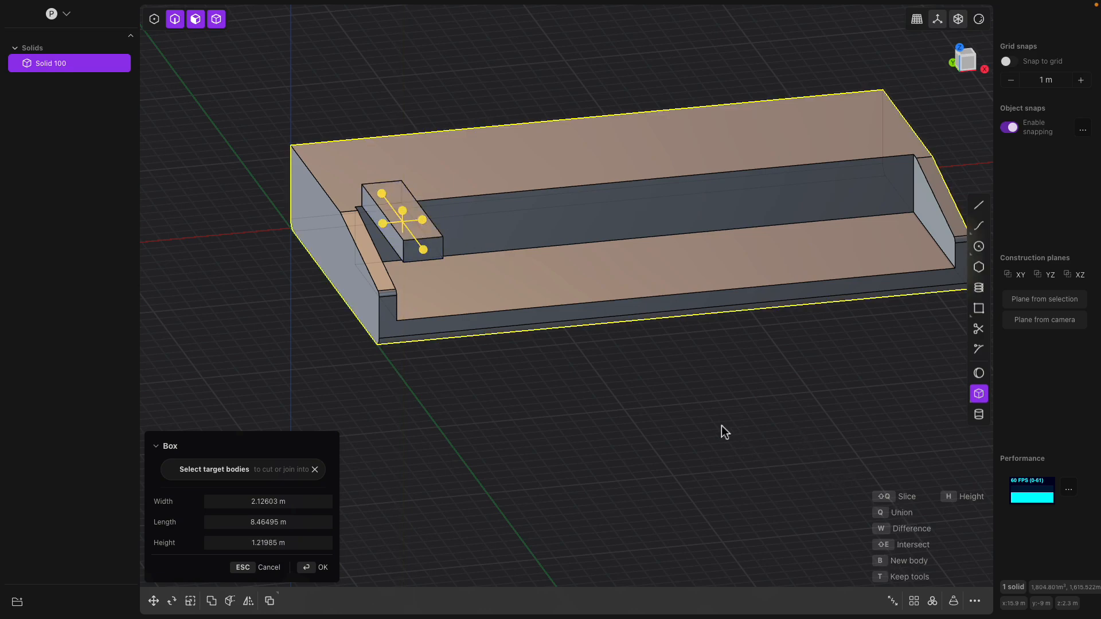
{"action": "middle_click_drag", "start_coordinate": [730, 429], "coordinate": [733, 435]}
{"action": "left_click_drag", "start_coordinate": [407, 224], "coordinate": [407, 206]}
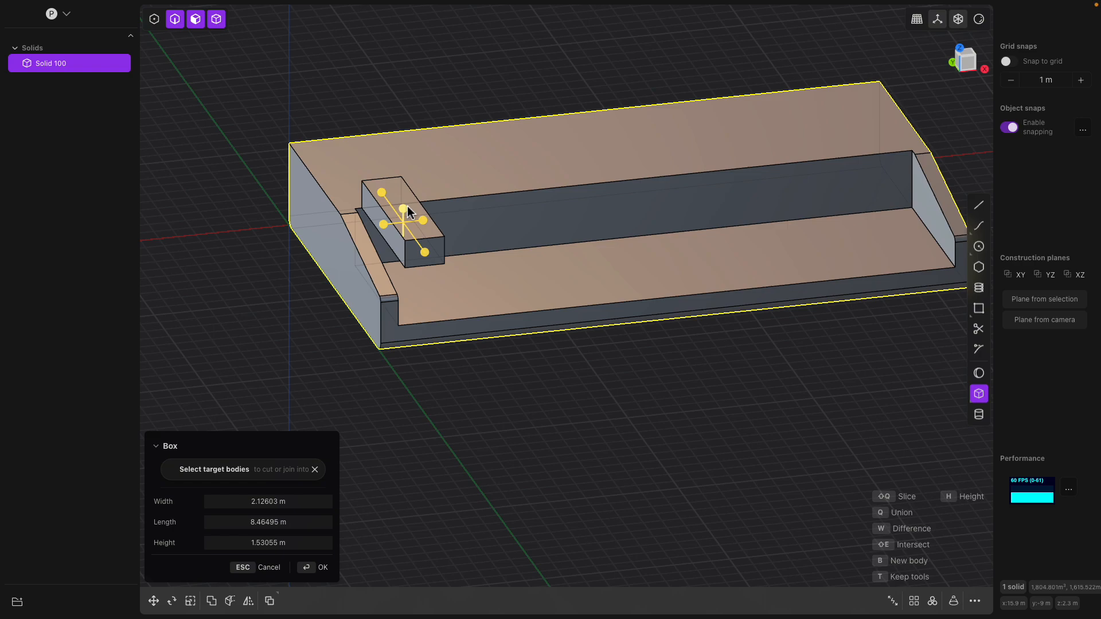
{"action": "left_click_drag", "start_coordinate": [405, 208], "coordinate": [404, 203]}
{"action": "middle_click_drag", "start_coordinate": [438, 212], "coordinate": [422, 242]}
- Commit the box as a separate Solid 105 and select it
{"action": "key", "text": "Return"}
{"action": "key", "text": "Escape"}
{"action": "left_click", "coordinate": [406, 173]}
{"action": "left_click", "coordinate": [413, 187]}
- Move Solid 105 about 3.02 m down and 0.28 m sideways into the pocket
{"action": "key", "text": "g"}
{"action": "middle_click_drag", "start_coordinate": [415, 184], "coordinate": [403, 171]}
{"action": "left_click_drag", "start_coordinate": [402, 170], "coordinate": [402, 225]}
{"action": "middle_click_drag", "start_coordinate": [410, 230], "coordinate": [442, 270]}
{"action": "left_click_drag", "start_coordinate": [444, 267], "coordinate": [436, 267]}
{"action": "middle_click_drag", "start_coordinate": [459, 269], "coordinate": [405, 263], "text": "shift"}
{"action": "scroll", "coordinate": [405, 262], "scroll_direction": "down", "scroll_amount": 1}
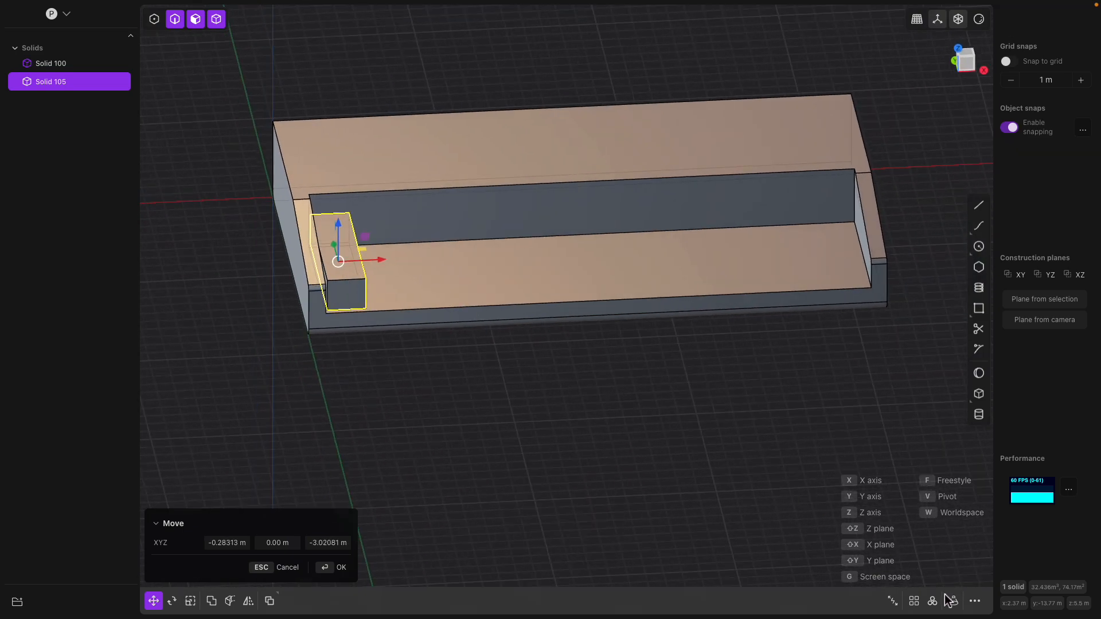
{"action": "scroll", "coordinate": [477, 367], "scroll_direction": "up", "scroll_amount": 4}
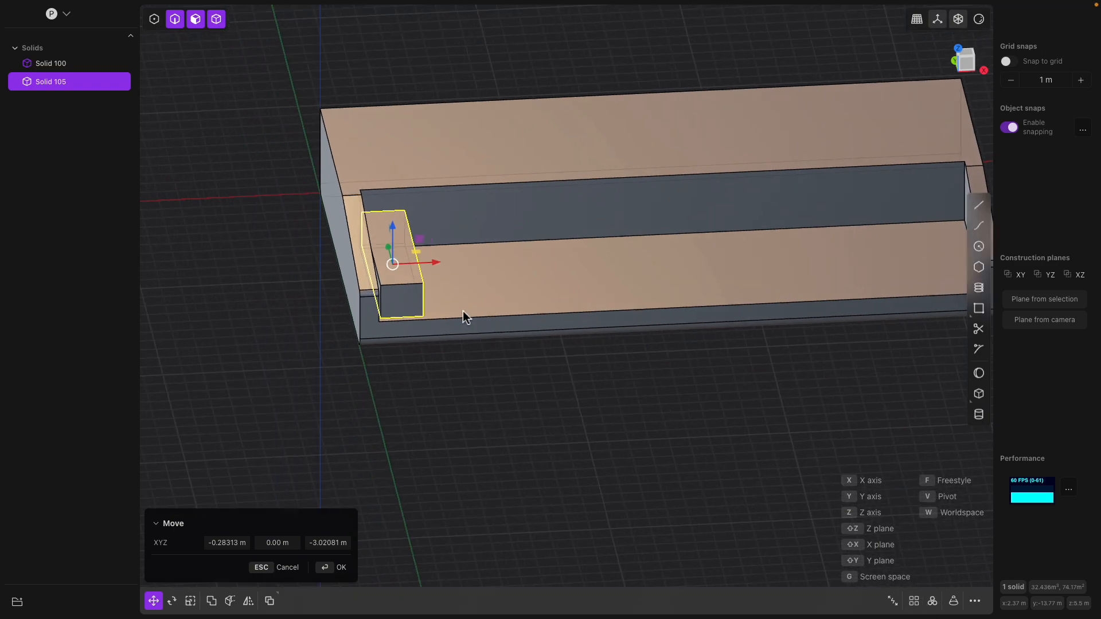
{"action": "middle_click_drag", "start_coordinate": [474, 304], "coordinate": [510, 304]}
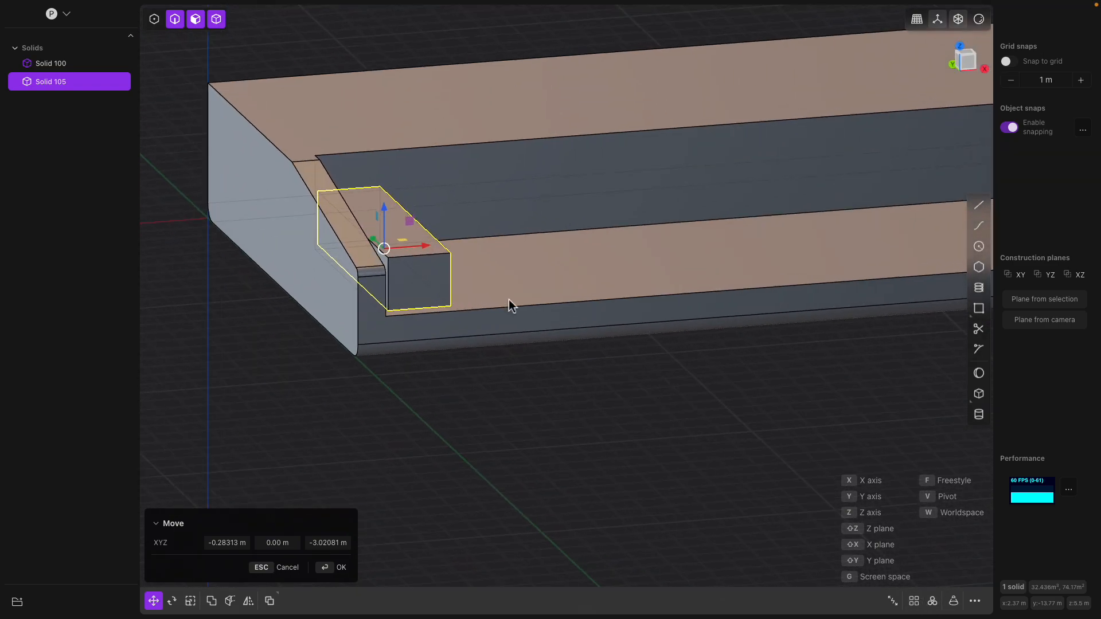
- Start a first corner box at the block's corner along its front edge
{"action": "left_click", "coordinate": [979, 393]}
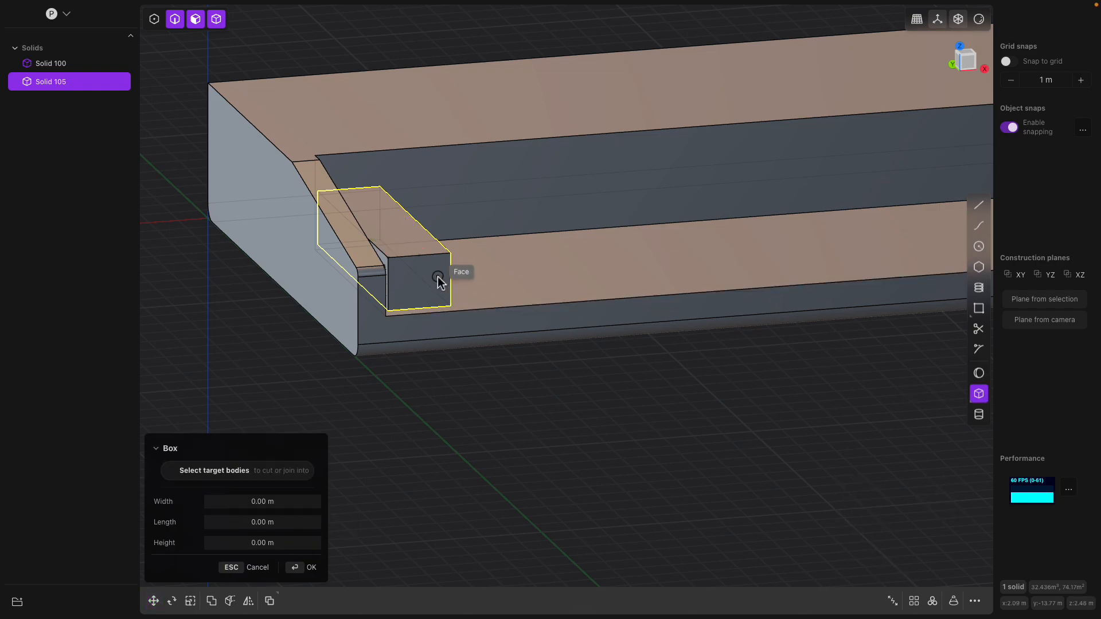
{"action": "scroll", "coordinate": [394, 269], "scroll_direction": "up", "scroll_amount": 2}
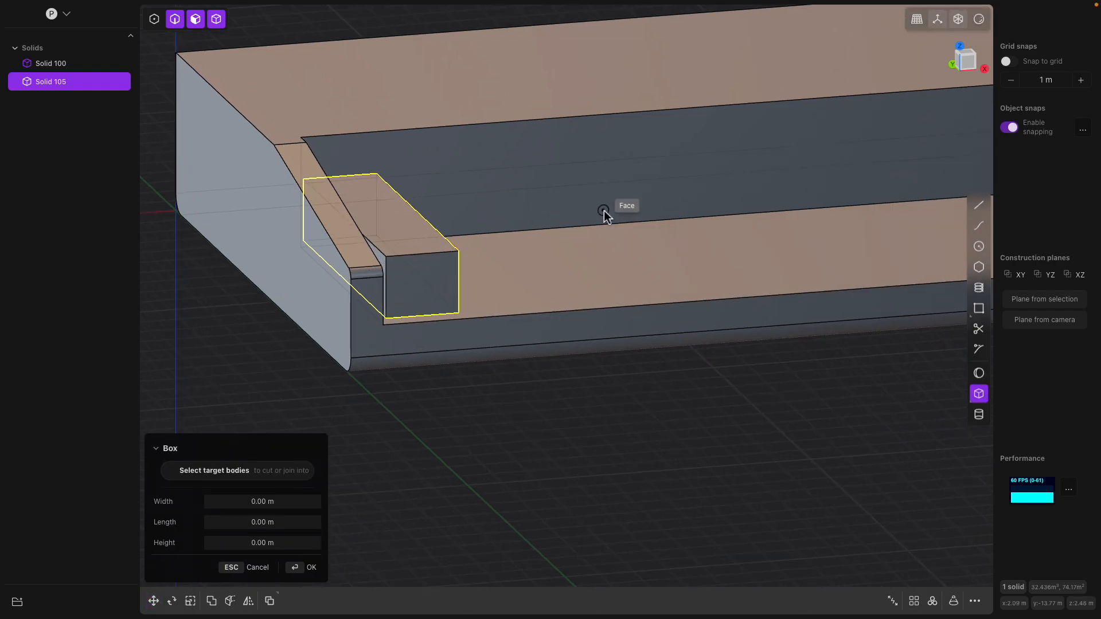
{"action": "scroll", "coordinate": [408, 278], "scroll_direction": "up", "scroll_amount": 1}
{"action": "scroll", "coordinate": [407, 276], "scroll_direction": "up", "scroll_amount": 3}
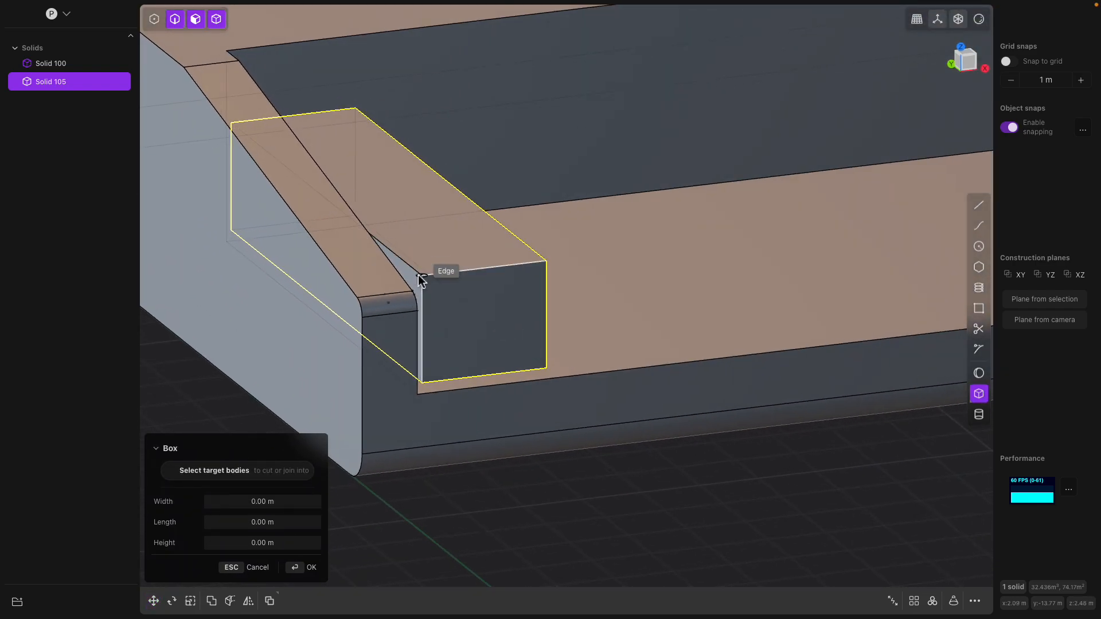
{"action": "middle_click_drag", "start_coordinate": [423, 287], "coordinate": [413, 317]}
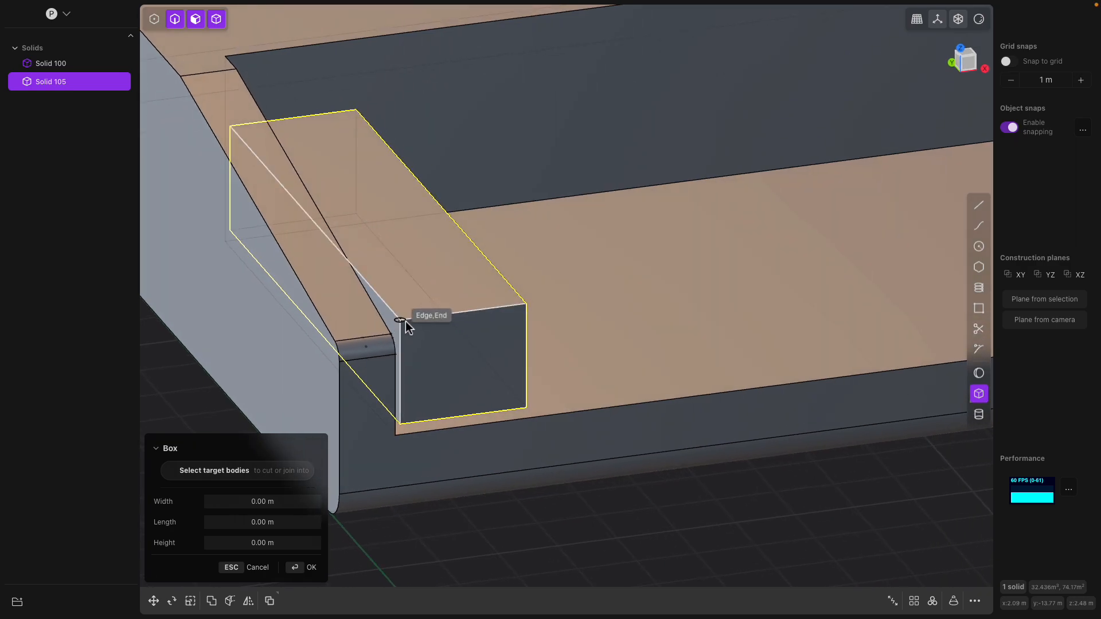
{"action": "left_click", "coordinate": [403, 321]}
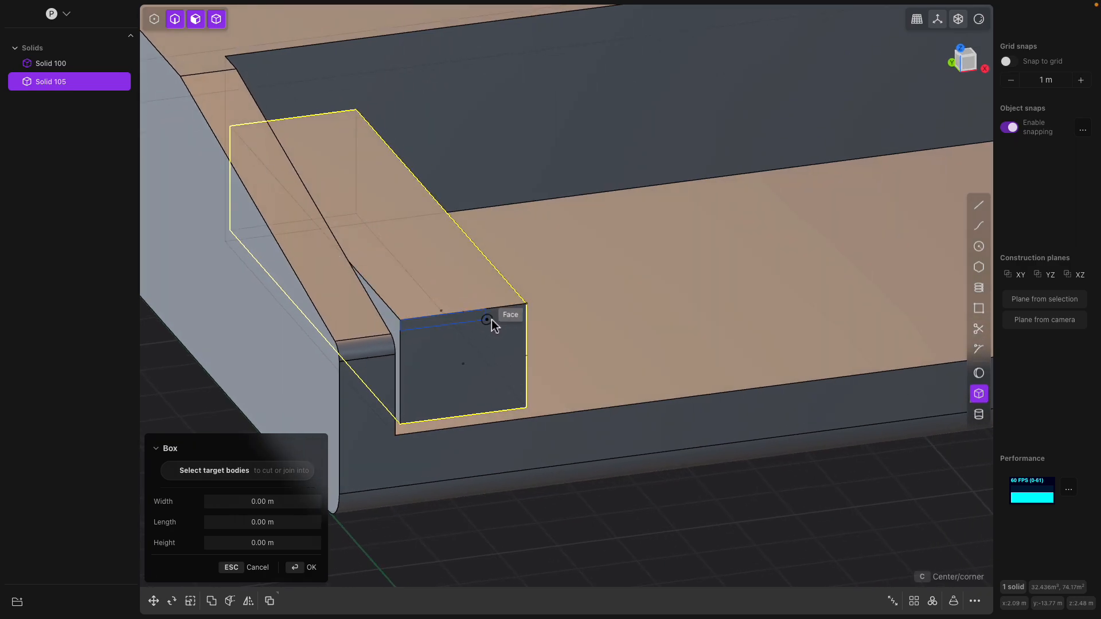
{"action": "left_click", "coordinate": [526, 304]}
{"action": "left_click", "coordinate": [518, 349]}
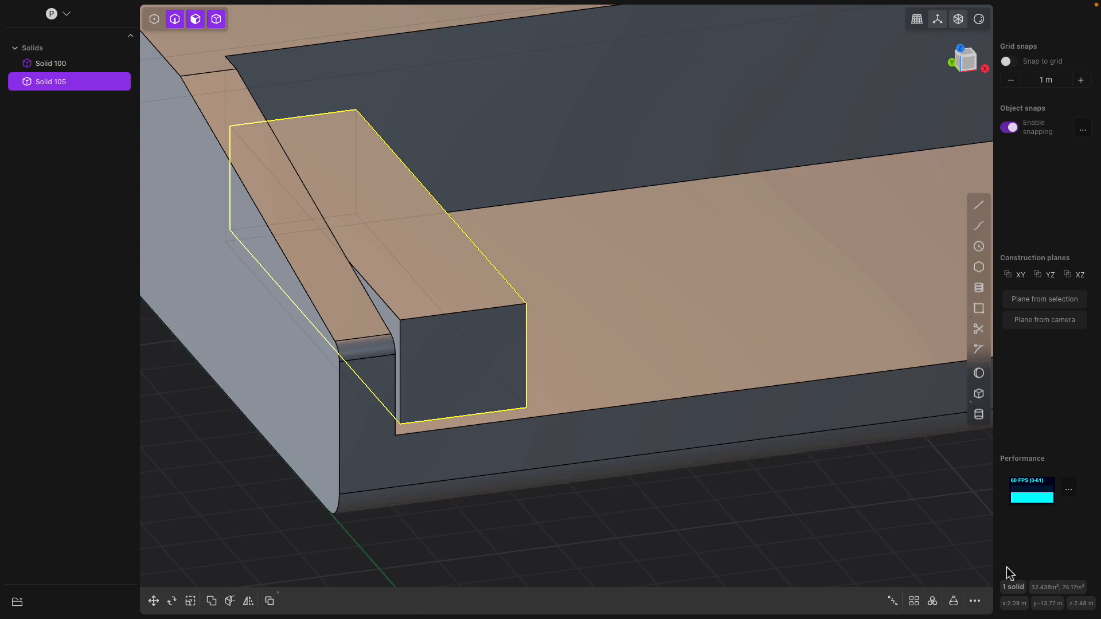
- Draw a 2.13 × 0.70 × 1.32 m ledge box on the block's top front and join it
{"action": "left_click", "coordinate": [979, 393]}
{"action": "scroll", "coordinate": [491, 373], "scroll_direction": "up", "scroll_amount": 2}
{"action": "scroll", "coordinate": [438, 374], "scroll_direction": "up", "scroll_amount": 2}
{"action": "scroll", "coordinate": [412, 367], "scroll_direction": "up", "scroll_amount": 2}
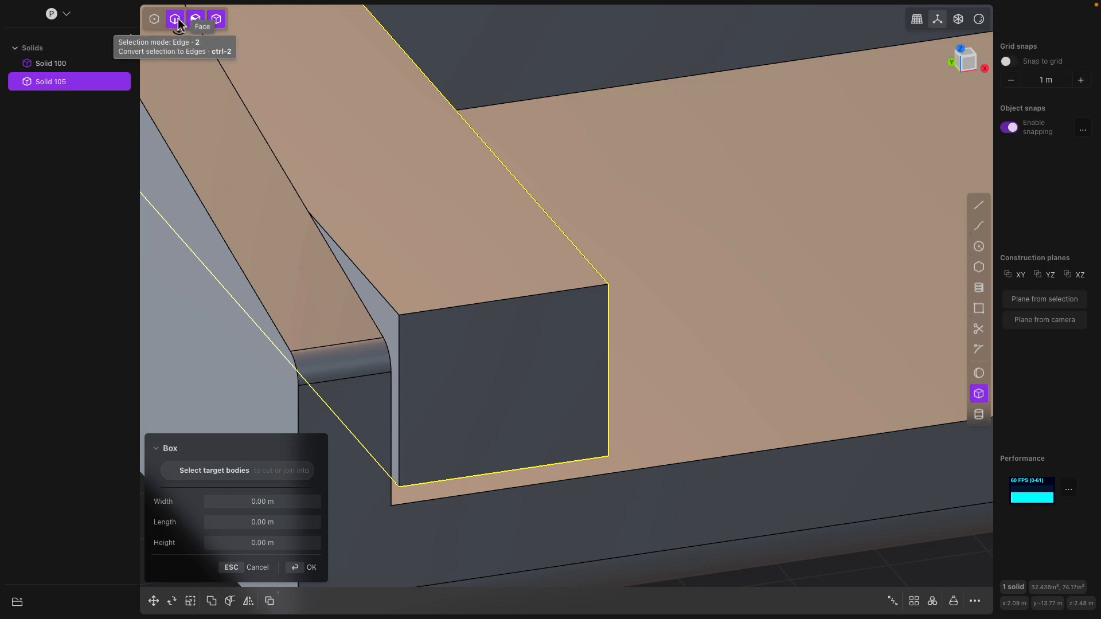
{"action": "left_click", "coordinate": [400, 315]}
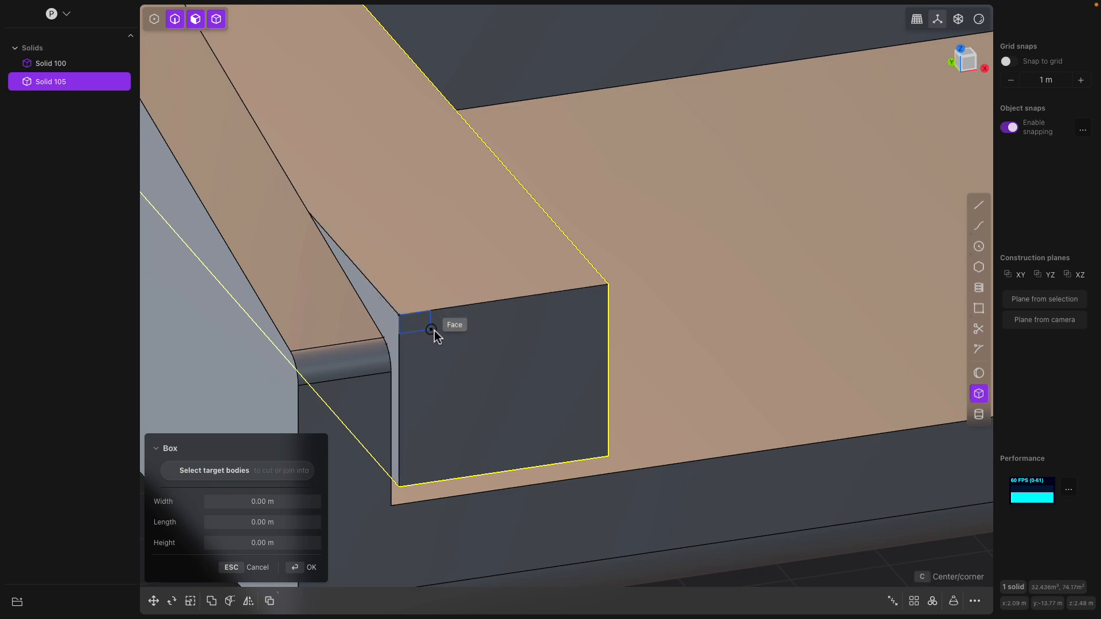
{"action": "left_click", "coordinate": [609, 351]}
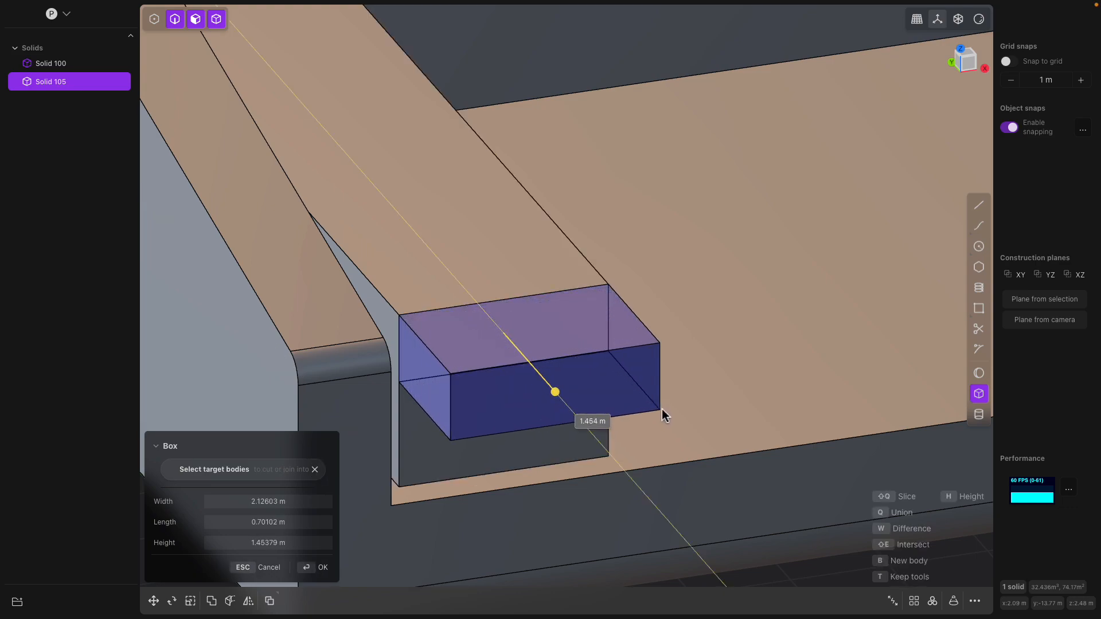
{"action": "left_click", "coordinate": [658, 403]}
{"action": "scroll", "coordinate": [624, 367], "scroll_direction": "down", "scroll_amount": 4}
{"action": "middle_click_drag", "start_coordinate": [624, 367], "coordinate": [513, 311]}
{"action": "key", "text": "Return"}
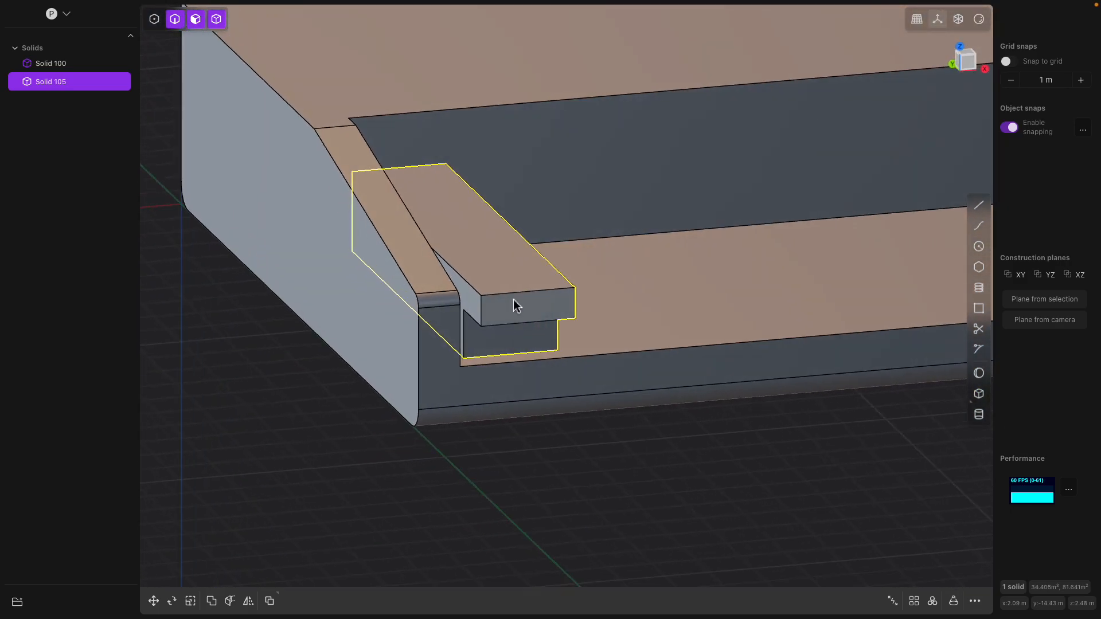
- End the top-face offset, select Solid 105 in the Solids outliner, and view the bed from above
{"action": "left_click", "coordinate": [514, 289]}
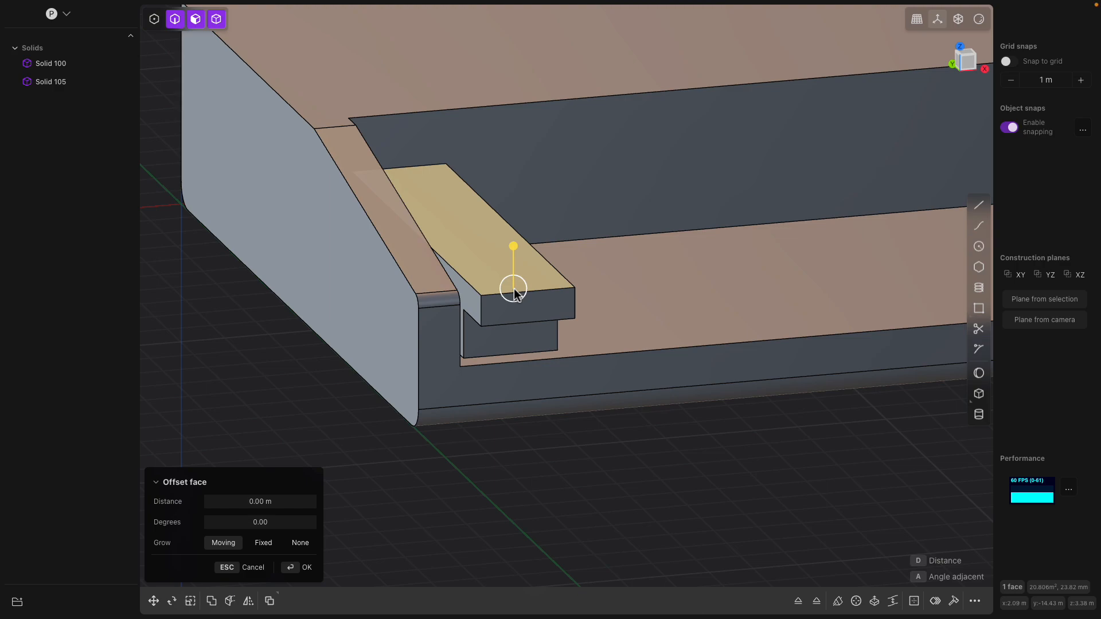
{"action": "scroll", "coordinate": [513, 290], "scroll_direction": "down", "scroll_amount": 2}
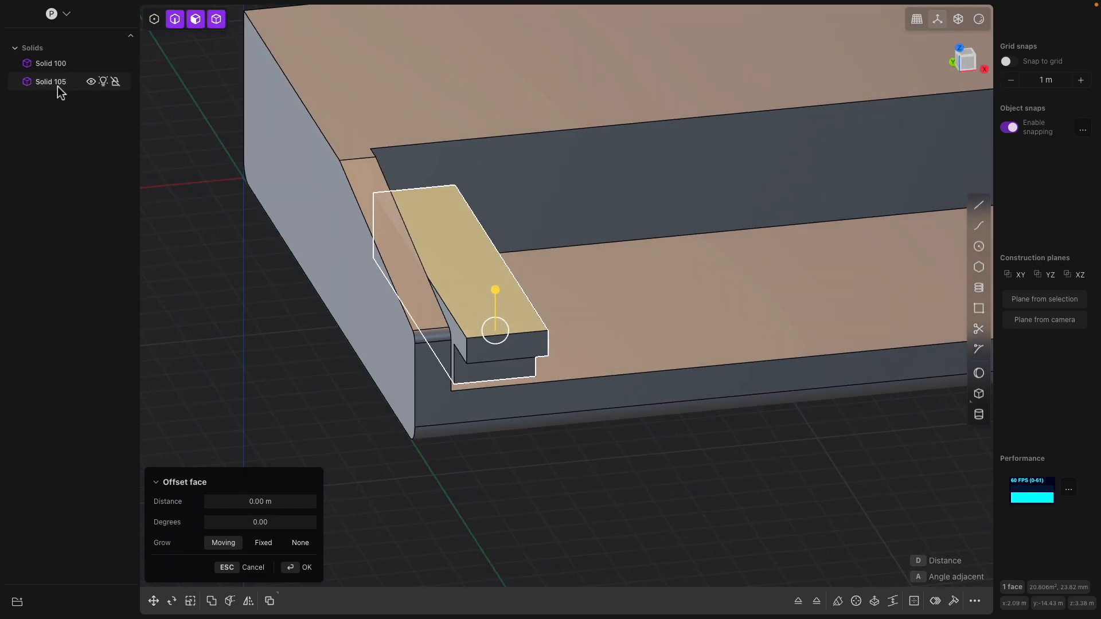
{"action": "left_click", "coordinate": [57, 82]}
{"action": "middle_click_drag", "start_coordinate": [469, 211], "coordinate": [489, 283]}
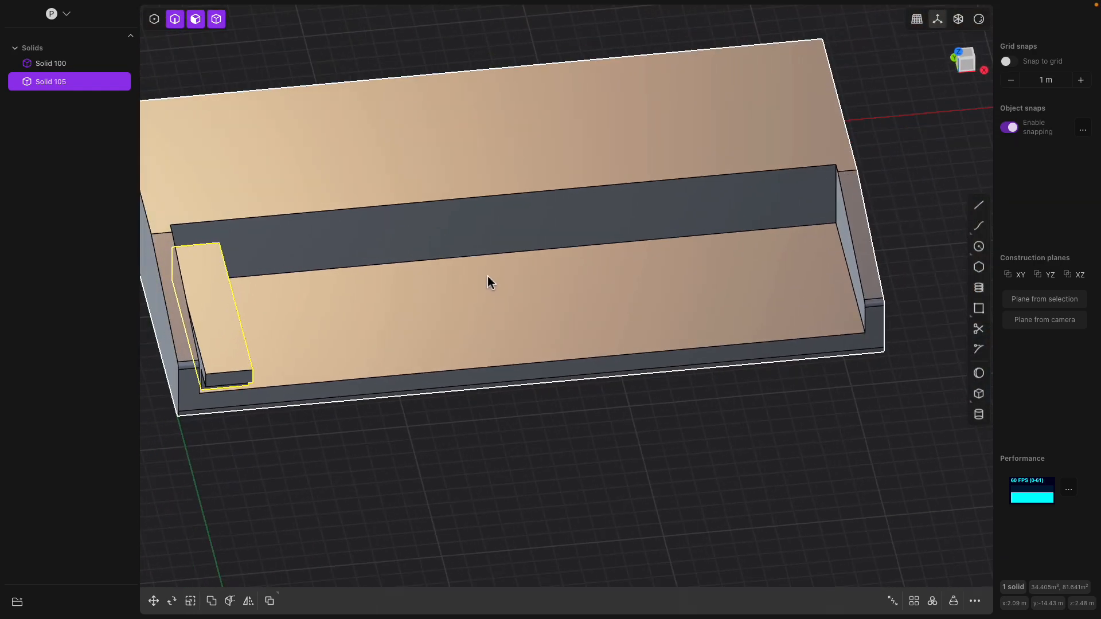
- Array the key into 15 copies reaching the bed's far right side
{"action": "left_click", "coordinate": [914, 602]}
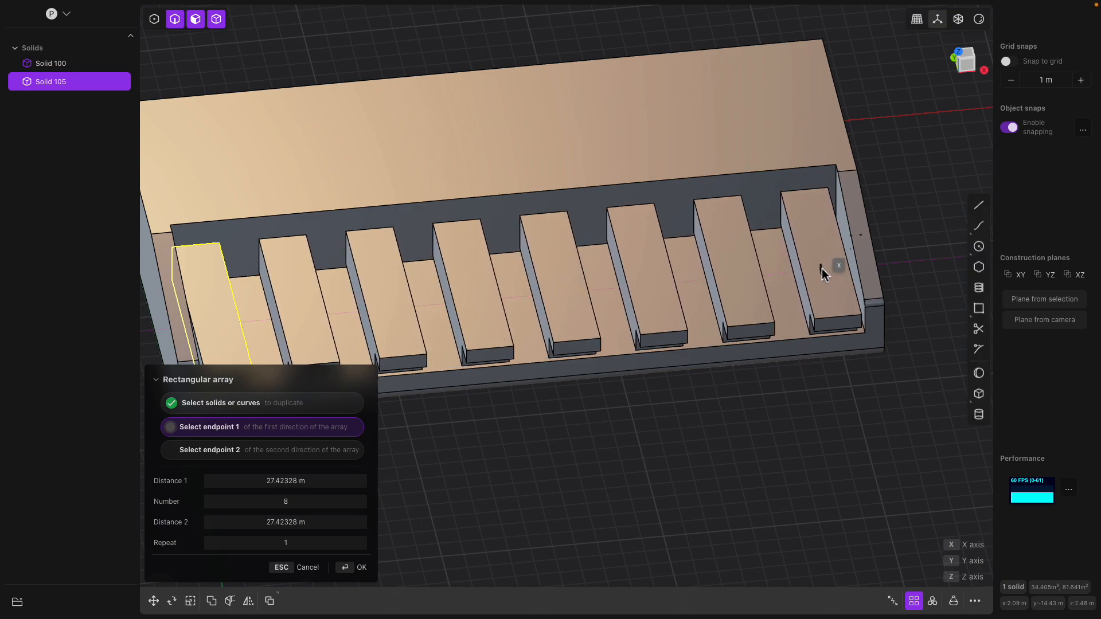
{"action": "left_click", "coordinate": [822, 271]}
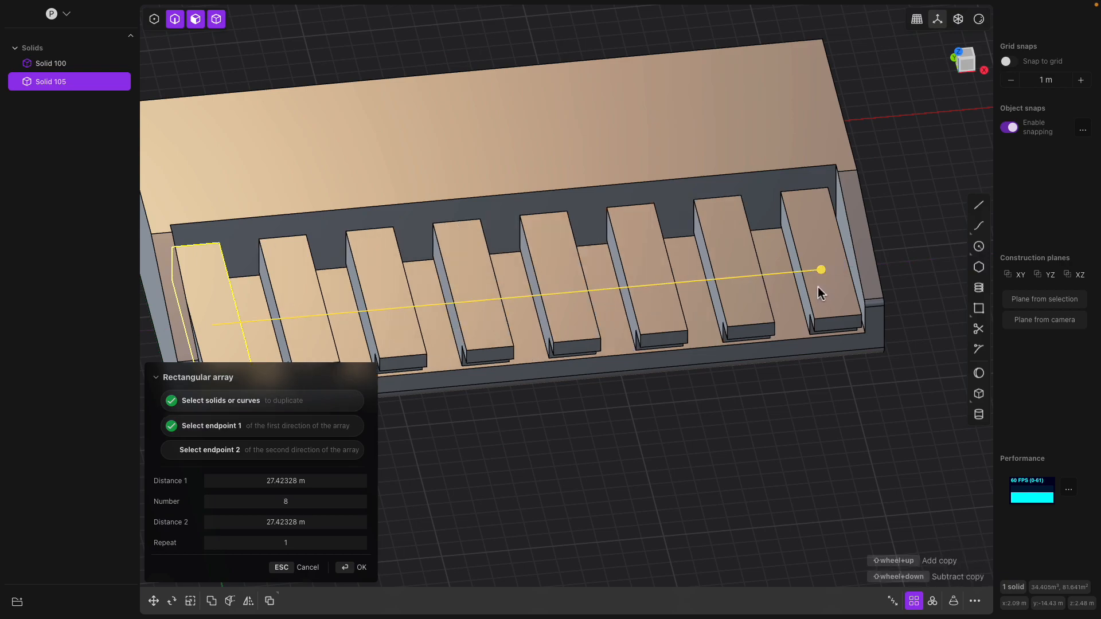
{"action": "scroll", "coordinate": [819, 288], "scroll_direction": "up", "scroll_amount": 3, "text": "shift"}
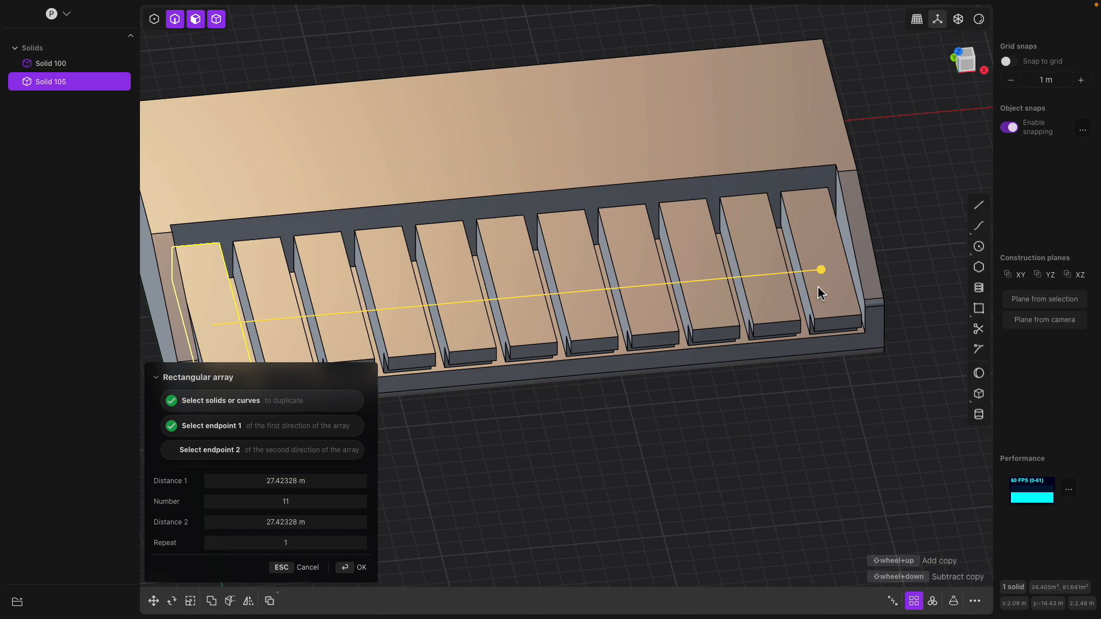
{"action": "scroll", "coordinate": [818, 287], "scroll_direction": "up", "scroll_amount": 4, "text": "shift"}
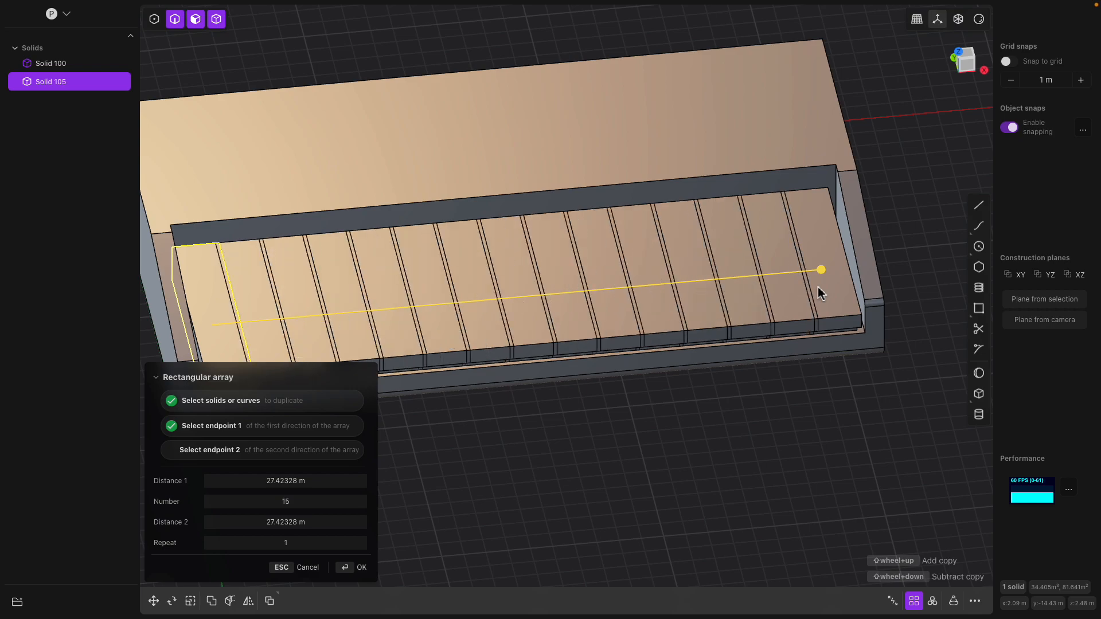
{"action": "scroll", "coordinate": [818, 287], "scroll_direction": "down", "scroll_amount": 3}
{"action": "middle_click_drag", "start_coordinate": [818, 287], "coordinate": [786, 285]}
{"action": "left_click_drag", "start_coordinate": [813, 309], "coordinate": [819, 315]}
{"action": "middle_click_drag", "start_coordinate": [817, 311], "coordinate": [741, 293]}
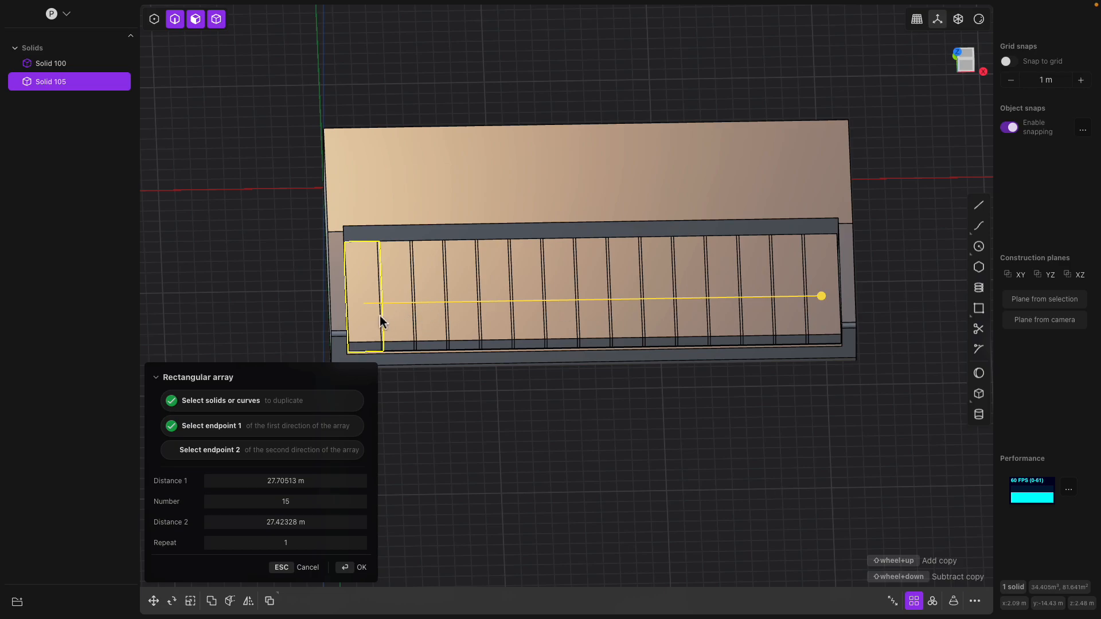
{"action": "middle_click_drag", "start_coordinate": [379, 316], "coordinate": [383, 322]}
{"action": "scroll", "coordinate": [398, 323], "scroll_direction": "up", "scroll_amount": 3}
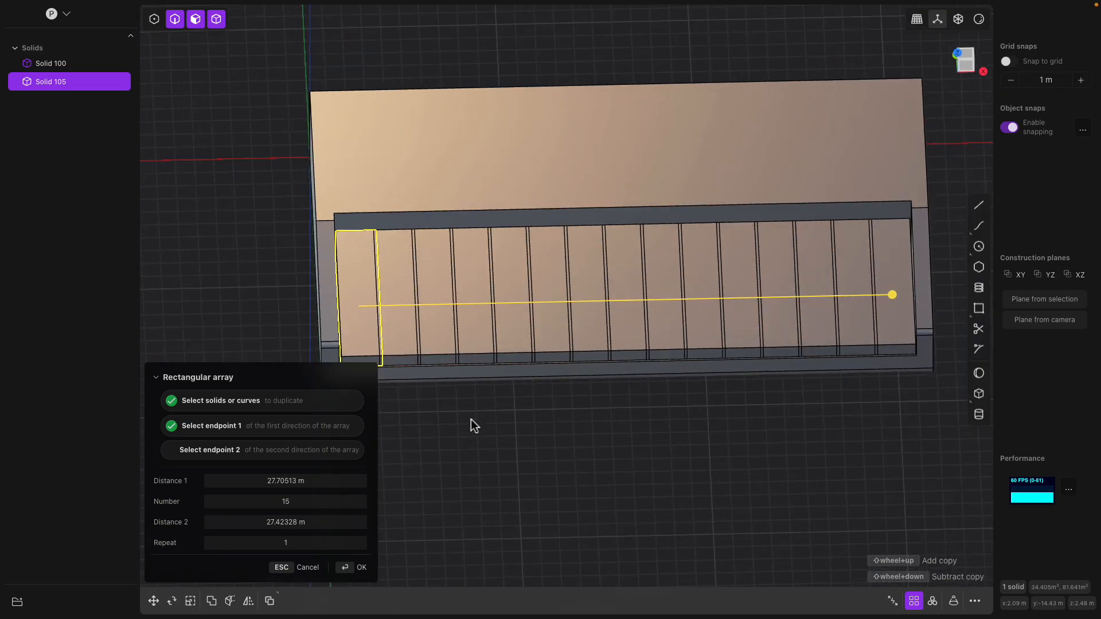
{"action": "key", "text": "Return"}
{"action": "middle_click_drag", "start_coordinate": [470, 419], "coordinate": [439, 365]}
- Undo the key array and push the key's side face inward to -0.66 m
{"action": "key", "text": "ctrl+z"}
{"action": "left_click", "coordinate": [356, 296]}
{"action": "scroll", "coordinate": [362, 287], "scroll_direction": "up", "scroll_amount": 3}
{"action": "middle_click_drag", "start_coordinate": [363, 286], "coordinate": [325, 232]}
{"action": "left_click", "coordinate": [375, 229]}
{"action": "left_click_drag", "start_coordinate": [407, 232], "coordinate": [395, 232]}
{"action": "middle_click_drag", "start_coordinate": [382, 251], "coordinate": [409, 265]}
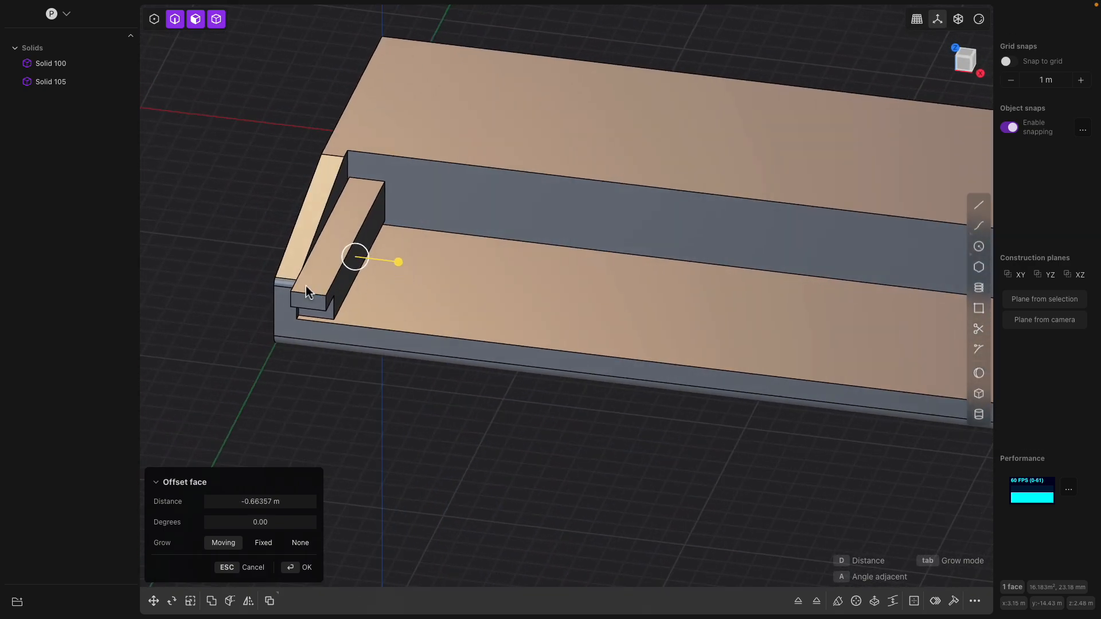
- Narrow the key further to a -0.800 m offset, confirm, and select Solid 105
{"action": "middle_click_drag", "start_coordinate": [302, 292], "coordinate": [306, 268]}
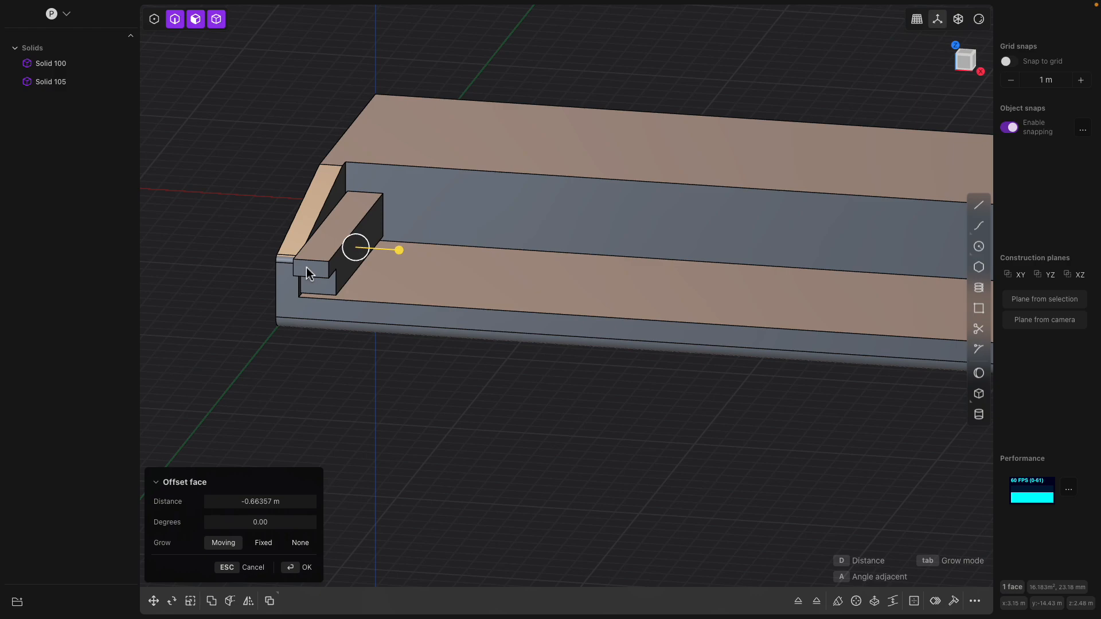
{"action": "middle_click_drag", "start_coordinate": [306, 267], "coordinate": [404, 262]}
{"action": "left_click_drag", "start_coordinate": [405, 262], "coordinate": [401, 267]}
{"action": "middle_click_drag", "start_coordinate": [402, 264], "coordinate": [407, 411]}
{"action": "key", "text": "Return"}
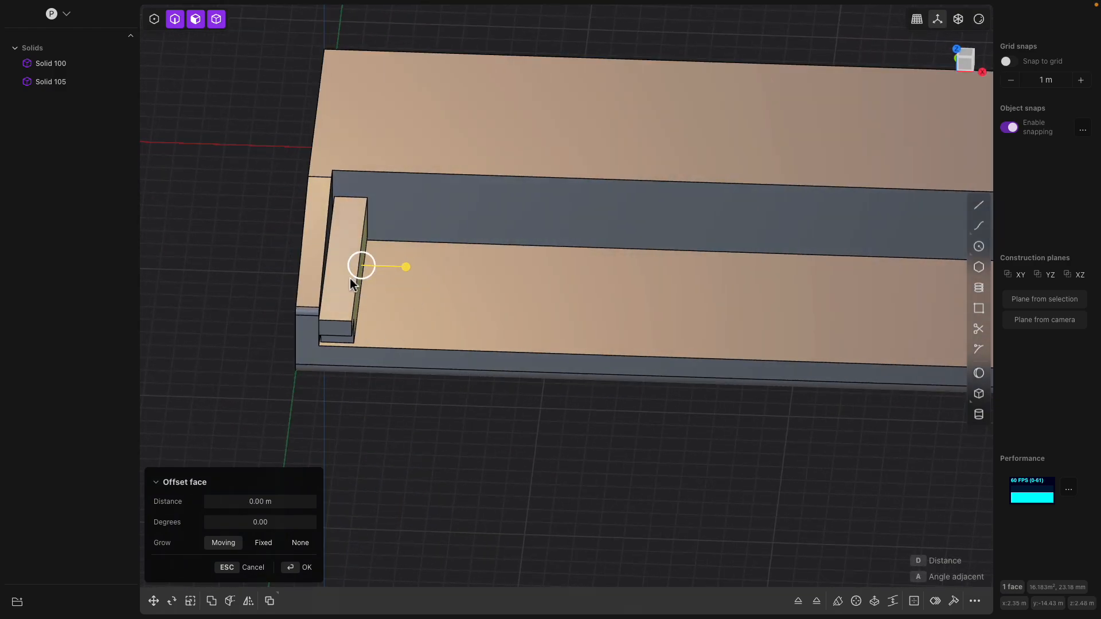
{"action": "left_click", "coordinate": [78, 82]}
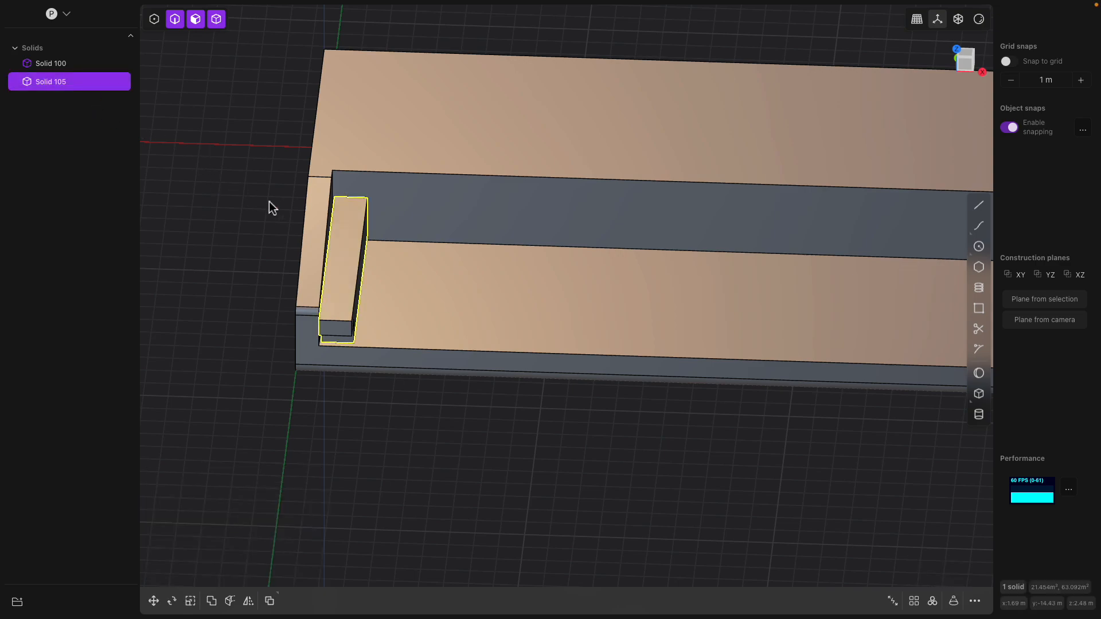
{"action": "scroll", "coordinate": [490, 296], "scroll_direction": "down", "scroll_amount": 3}
{"action": "middle_click_drag", "start_coordinate": [509, 297], "coordinate": [396, 292], "text": "shift"}
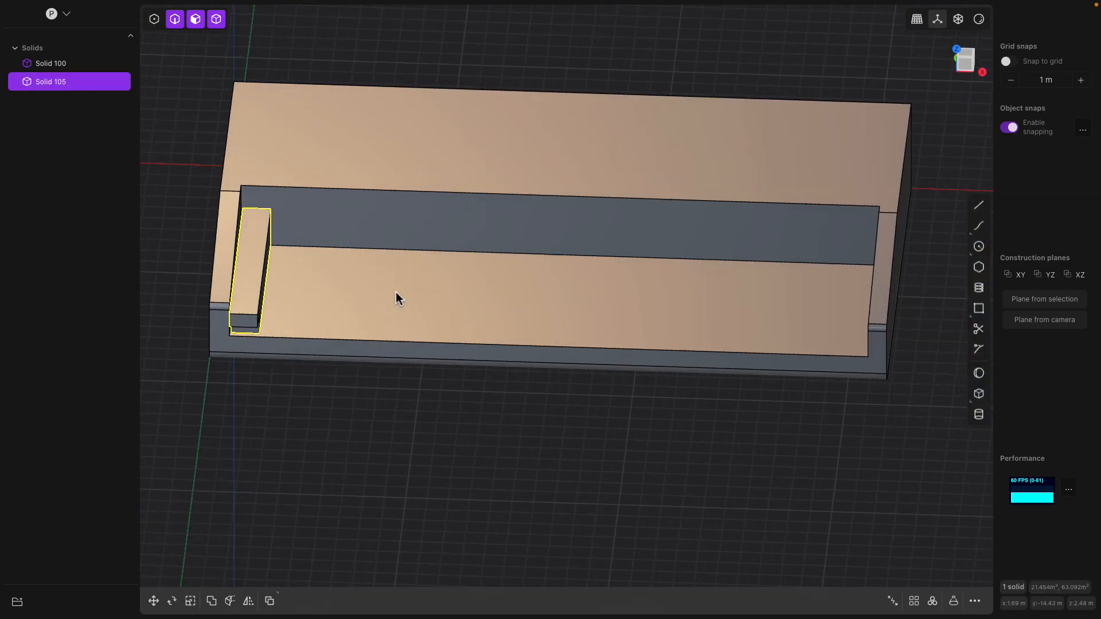
- Try a 15-copy key array with a shortened span, then cancel it
{"action": "left_click", "coordinate": [914, 601]}
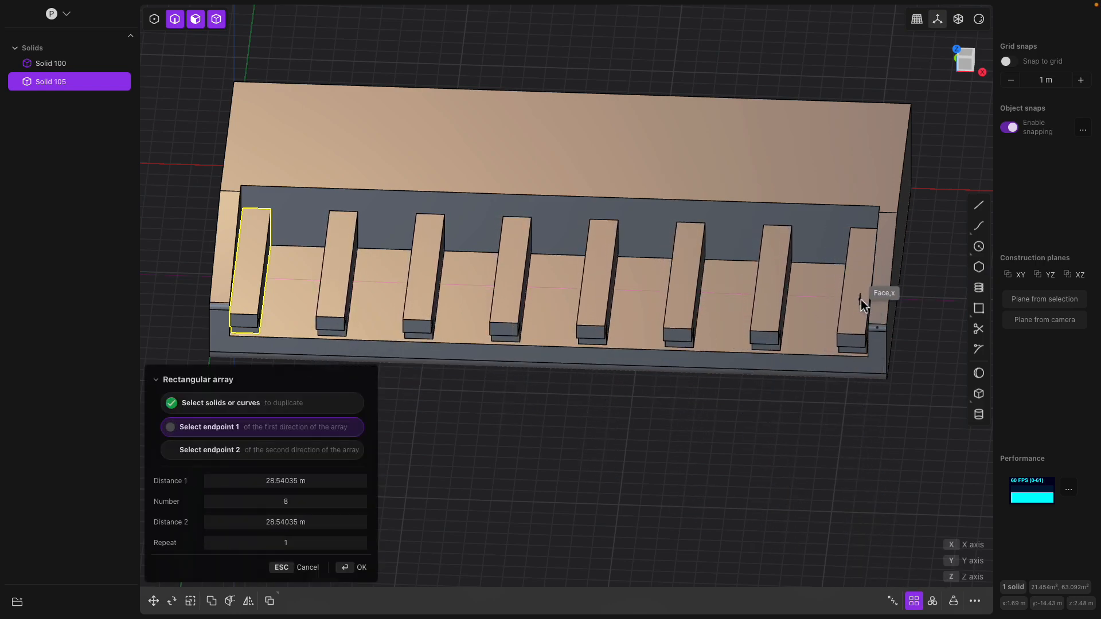
{"action": "left_click", "coordinate": [861, 300]}
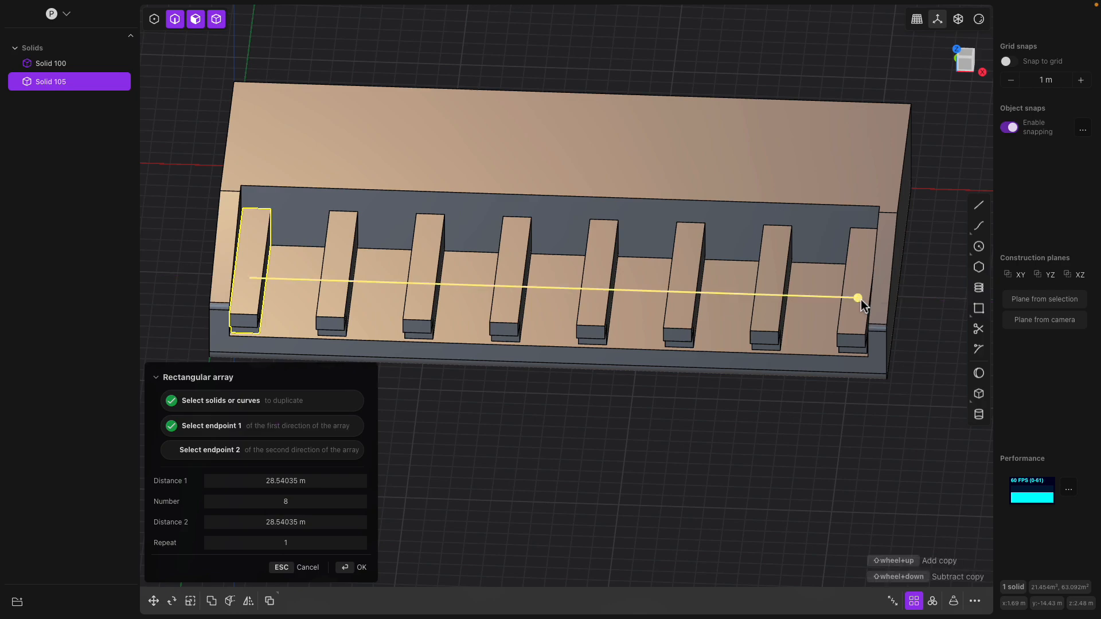
{"action": "scroll", "coordinate": [861, 299], "scroll_direction": "up", "scroll_amount": 4, "text": "shift"}
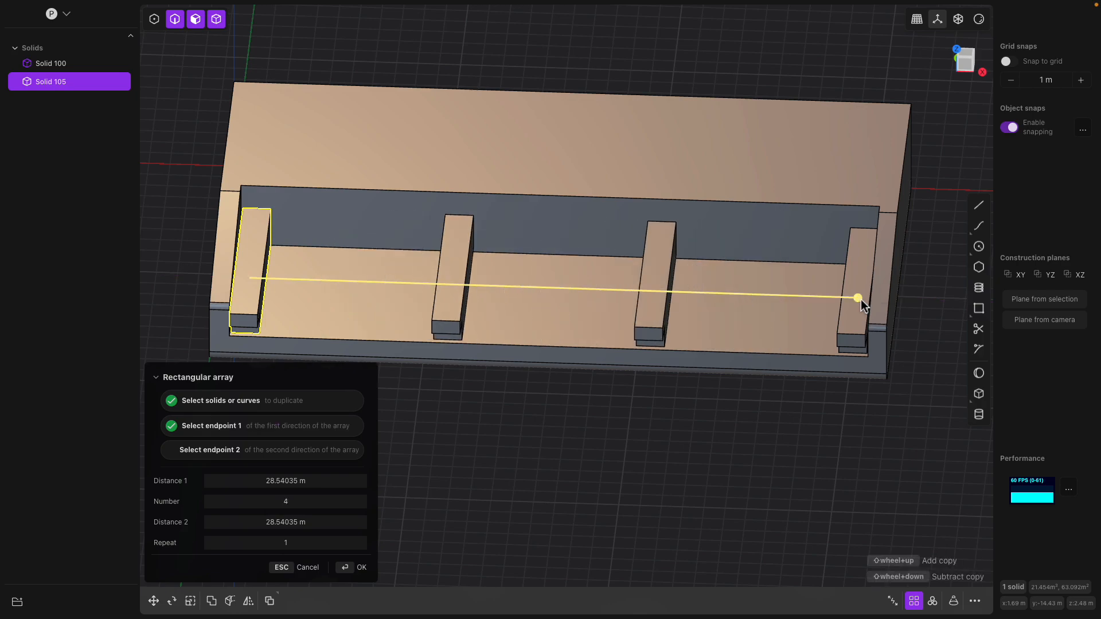
{"action": "scroll", "coordinate": [862, 299], "scroll_direction": "up", "scroll_amount": 3, "text": "shift"}
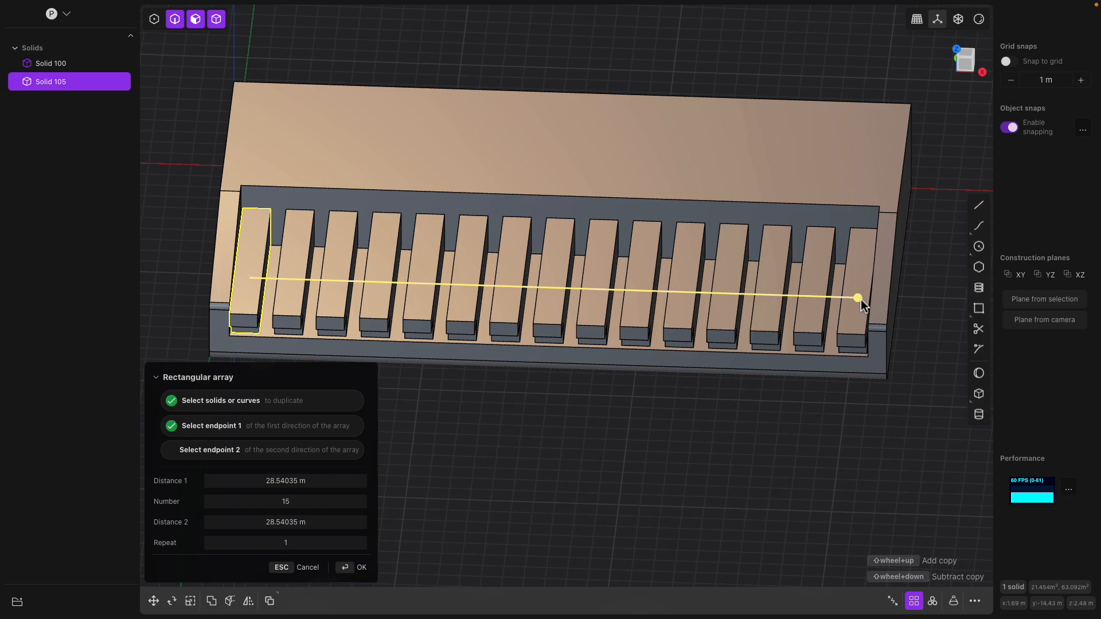
{"action": "left_click_drag", "start_coordinate": [861, 301], "coordinate": [673, 306]}
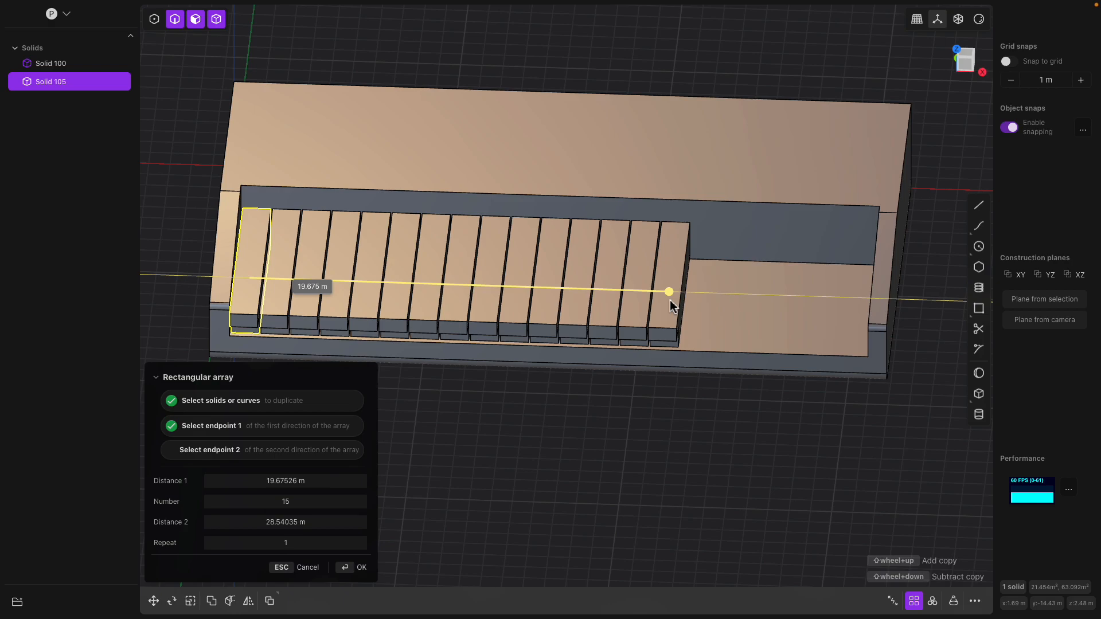
{"action": "middle_click_drag", "start_coordinate": [670, 301], "coordinate": [715, 381]}
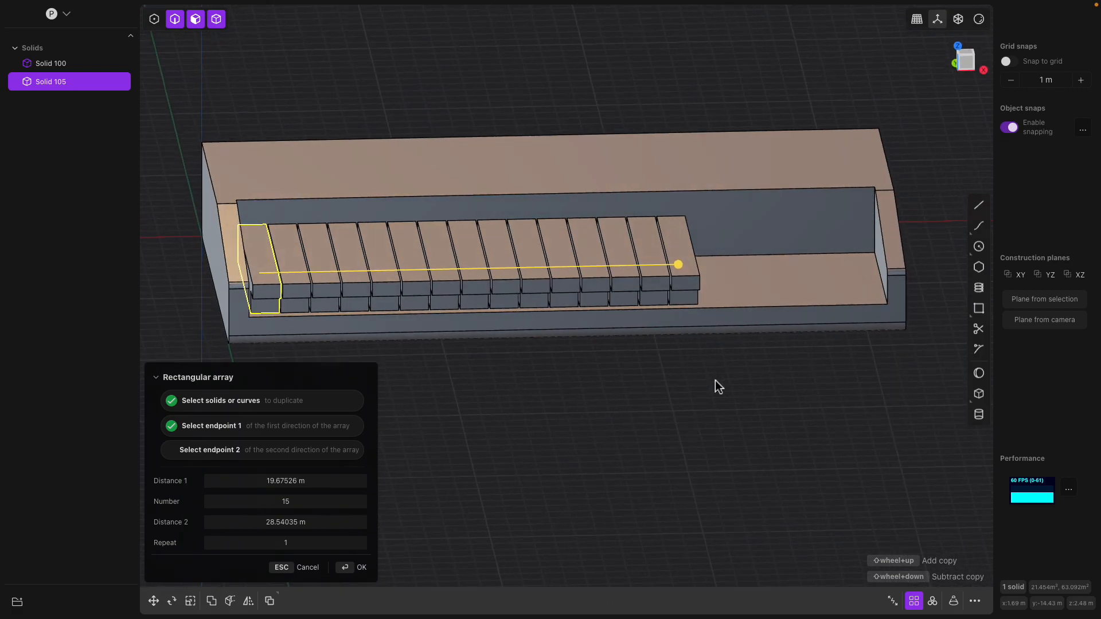
{"action": "key", "text": "Escape"}
- Offset a side face of the key outward by about 0.62 m
{"action": "middle_click_drag", "start_coordinate": [542, 363], "coordinate": [525, 392]}
{"action": "scroll", "coordinate": [510, 384], "scroll_direction": "up", "scroll_amount": 2}
{"action": "middle_click_drag", "start_coordinate": [482, 421], "coordinate": [523, 414]}
{"action": "left_click_drag", "start_coordinate": [445, 319], "coordinate": [492, 320]}
{"action": "scroll", "coordinate": [480, 354], "scroll_direction": "down", "scroll_amount": 3}
{"action": "middle_click_drag", "start_coordinate": [487, 364], "coordinate": [434, 338], "text": "shift"}
- Cancel the face offset and select the key body Solid 105
{"action": "key", "text": "Escape"}
{"action": "left_click", "coordinate": [315, 291]}
{"action": "middle_click_drag", "start_coordinate": [321, 302], "coordinate": [315, 301]}
{"action": "left_click", "coordinate": [74, 82]}
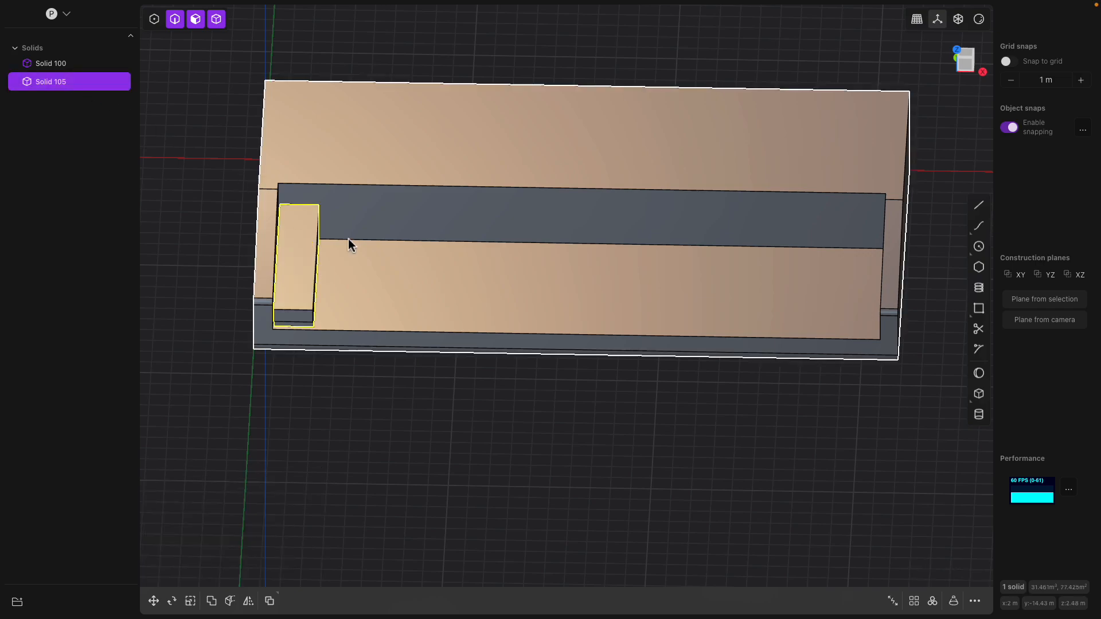
- Array the key into 15 copies spanning to the bed's right end
{"action": "left_click", "coordinate": [914, 602]}
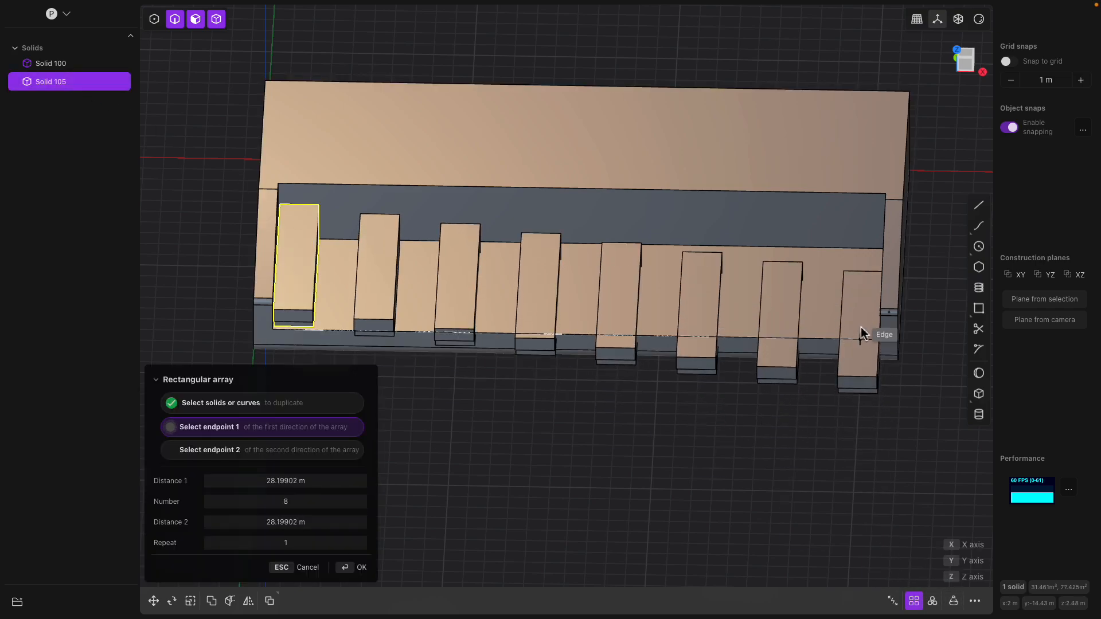
{"action": "left_click", "coordinate": [859, 283]}
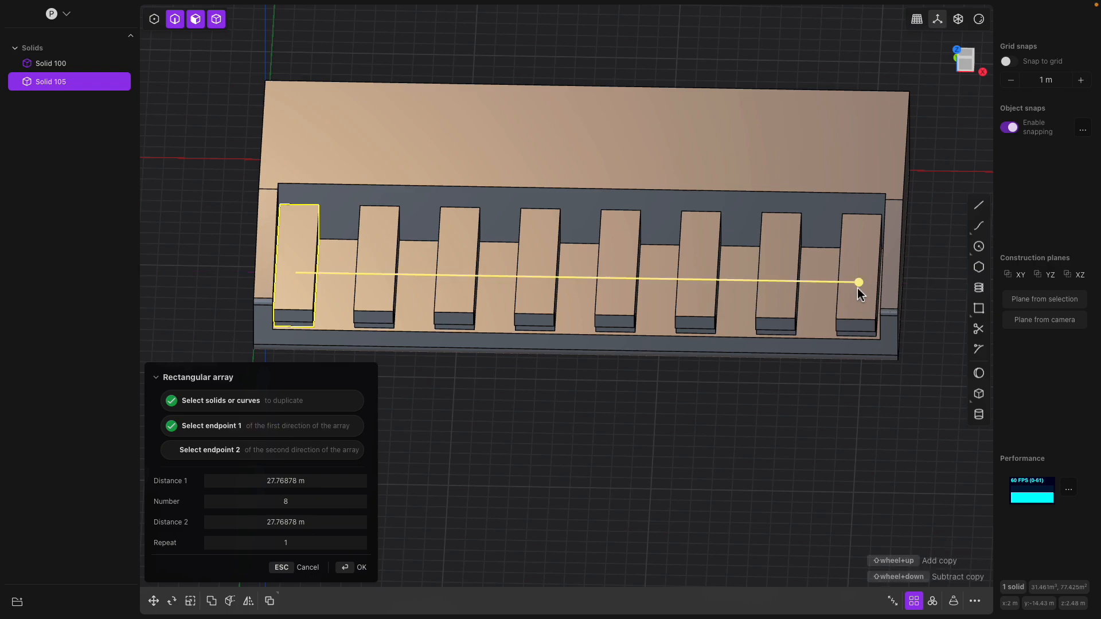
{"action": "scroll", "coordinate": [858, 291], "scroll_direction": "up", "scroll_amount": 5, "text": "shift"}
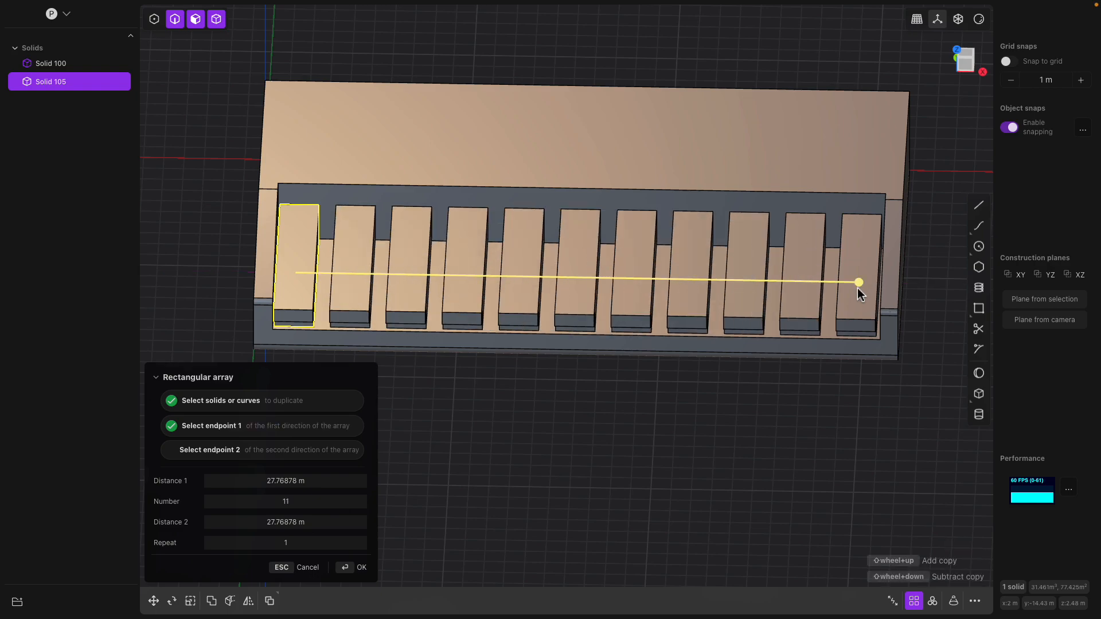
{"action": "scroll", "coordinate": [859, 291], "scroll_direction": "up", "scroll_amount": 2, "text": "shift"}
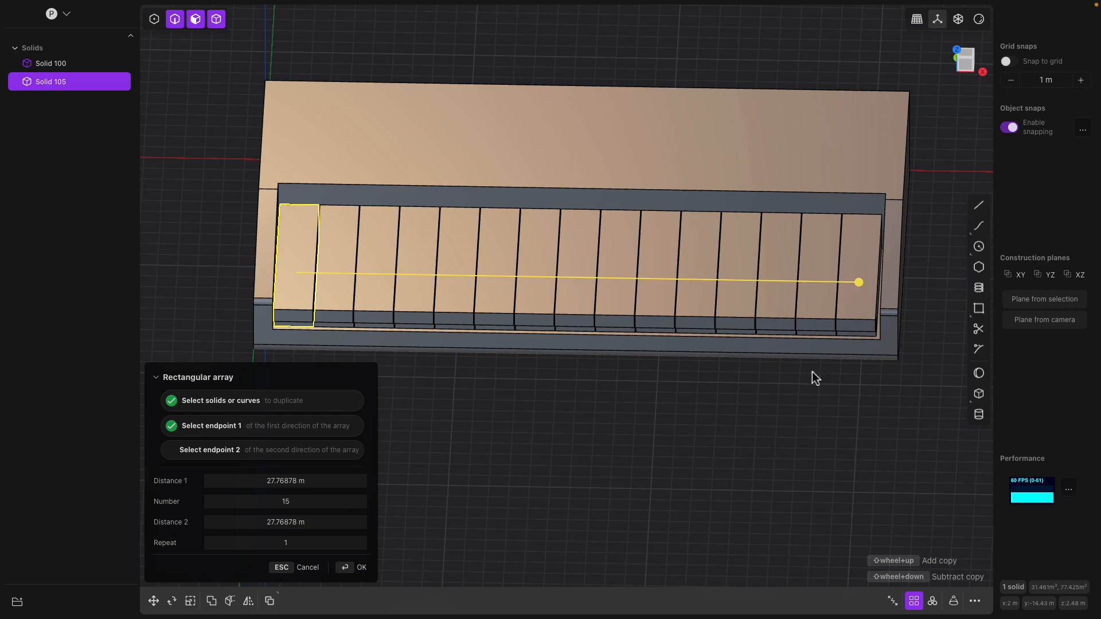
{"action": "key", "text": "Return"}
{"action": "middle_click_drag", "start_coordinate": [812, 372], "coordinate": [779, 373]}
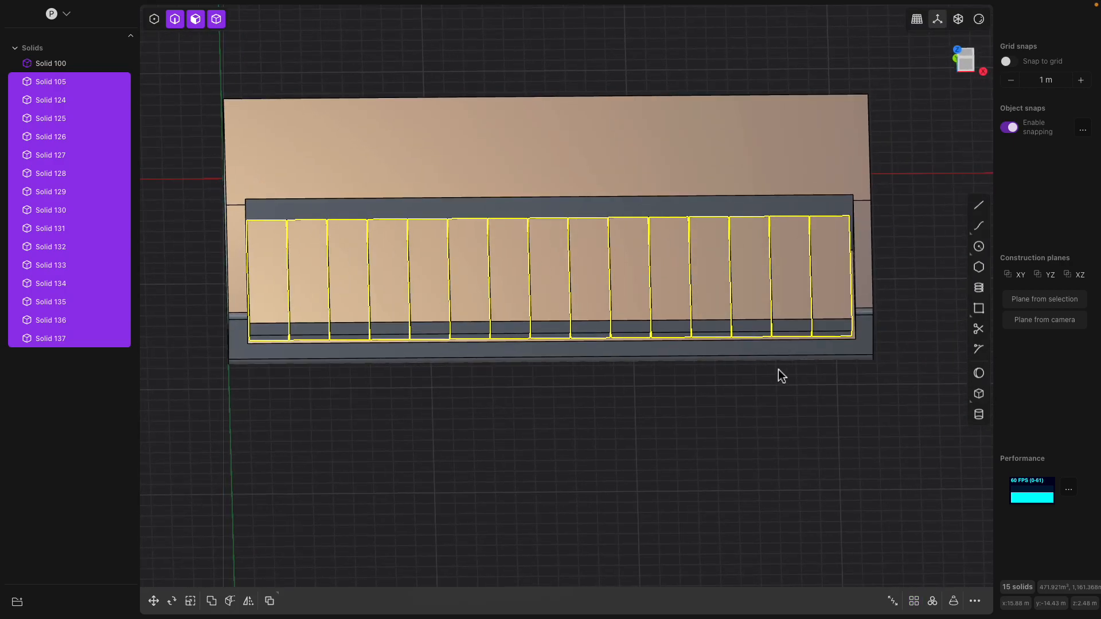
{"action": "left_click", "coordinate": [704, 381]}
{"action": "middle_click_drag", "start_coordinate": [703, 381], "coordinate": [730, 375]}
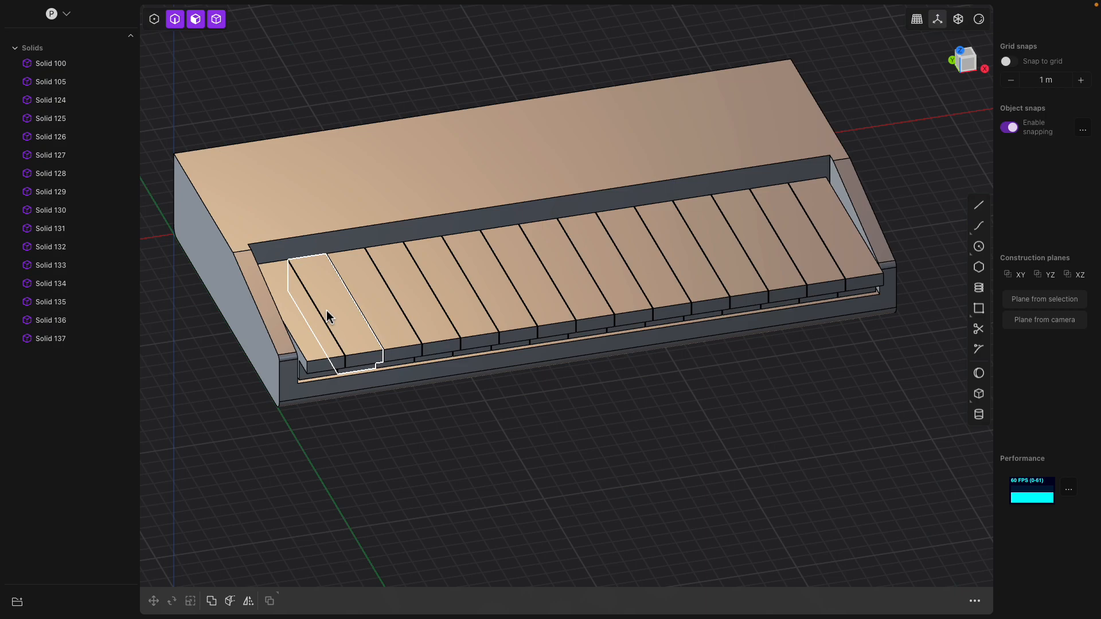
{"action": "middle_click_drag", "start_coordinate": [328, 317], "coordinate": [566, 315]}
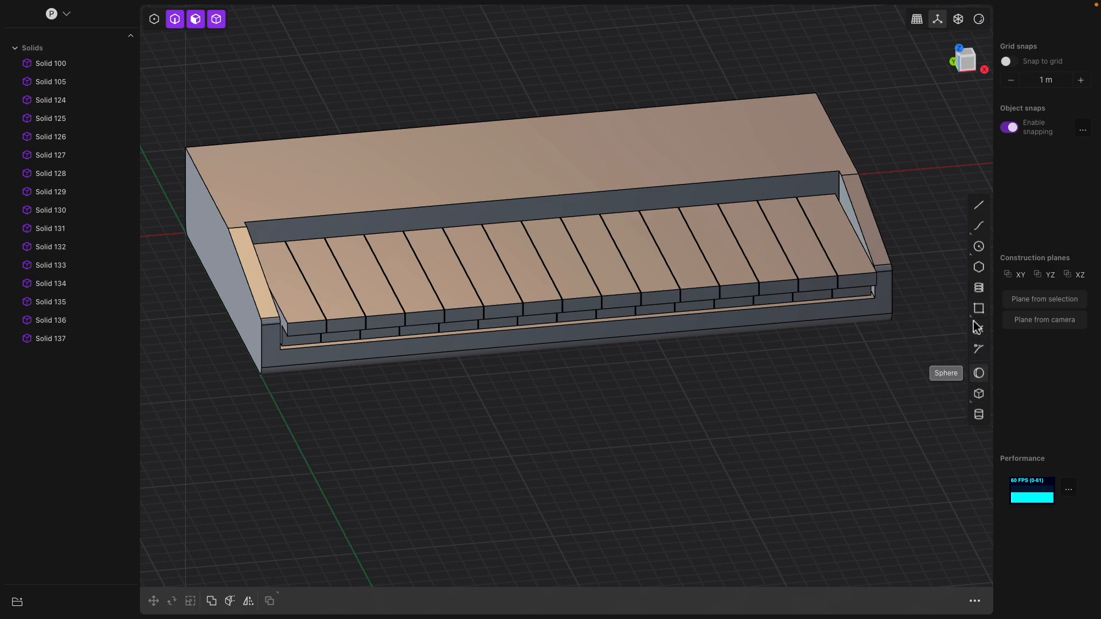
- Draw a corner box over the first key, about 0.97 m tall
{"action": "left_click", "coordinate": [979, 395]}
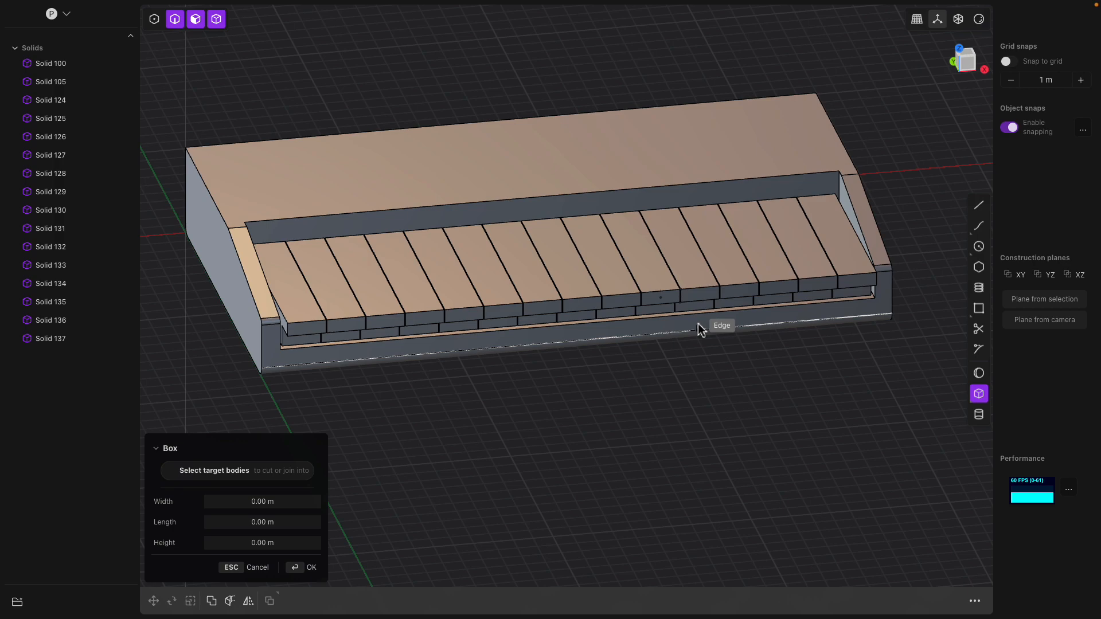
{"action": "middle_click_drag", "start_coordinate": [347, 274], "coordinate": [319, 317]}
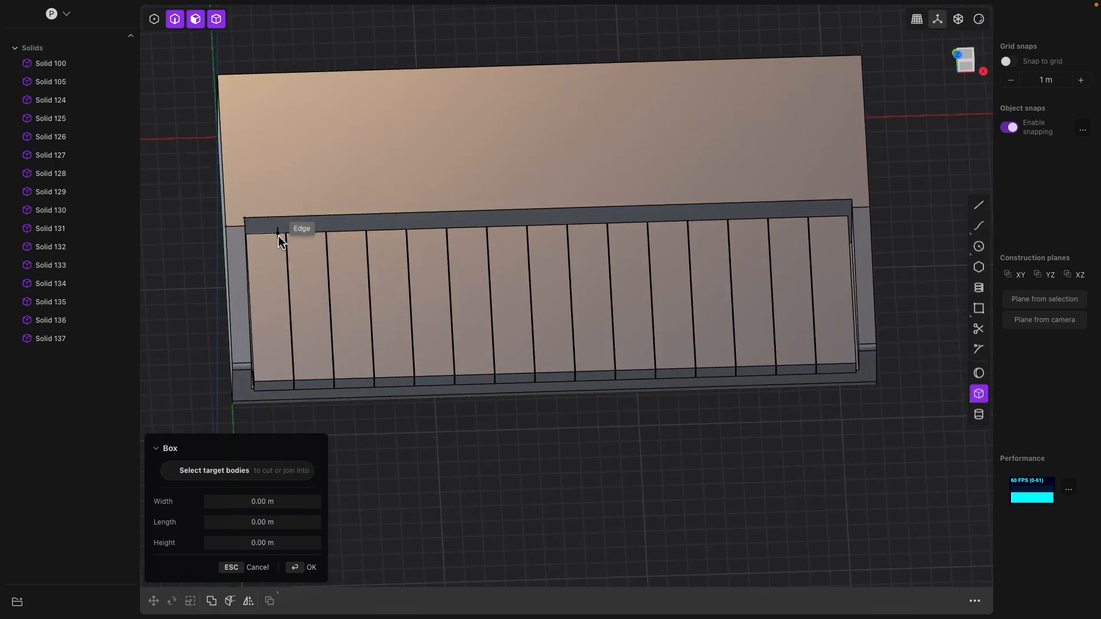
{"action": "left_click", "coordinate": [278, 234]}
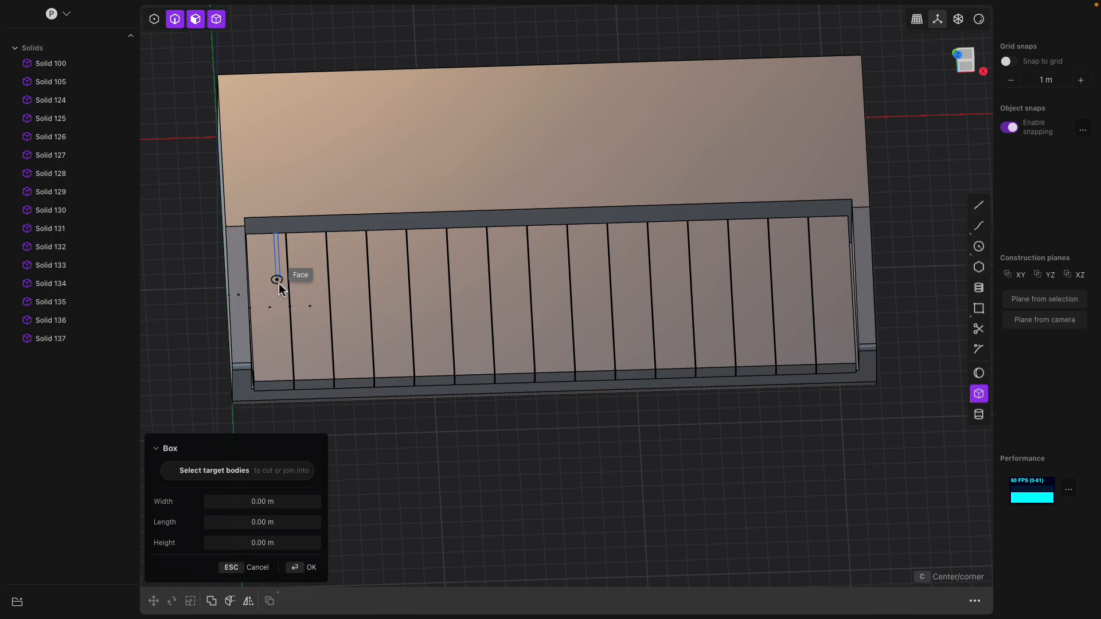
{"action": "left_click", "coordinate": [307, 332]}
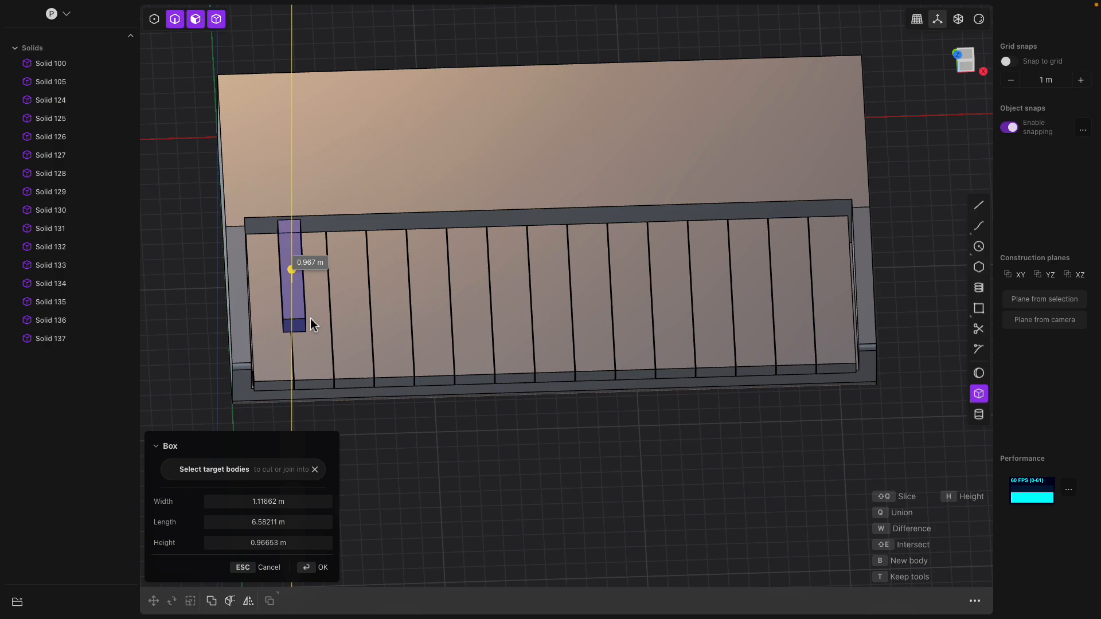
{"action": "left_click", "coordinate": [313, 325]}
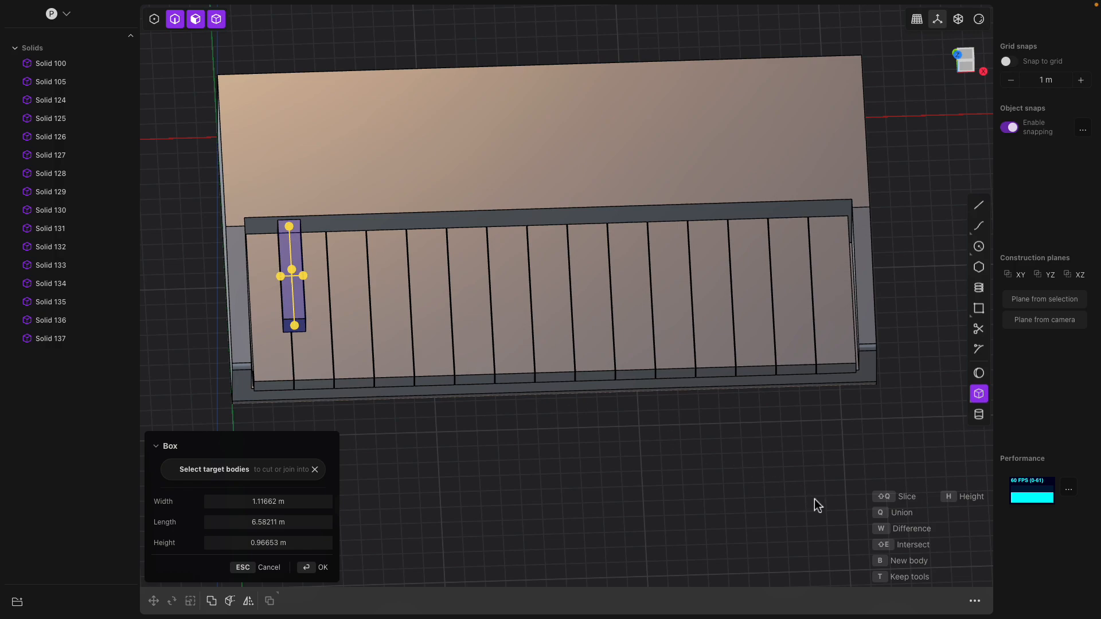
- Adjust the box width to about 1.04 m and commit it as Solid 138
{"action": "middle_click_drag", "start_coordinate": [565, 374], "coordinate": [582, 381]}
{"action": "scroll", "coordinate": [367, 347], "scroll_direction": "up", "scroll_amount": 3}
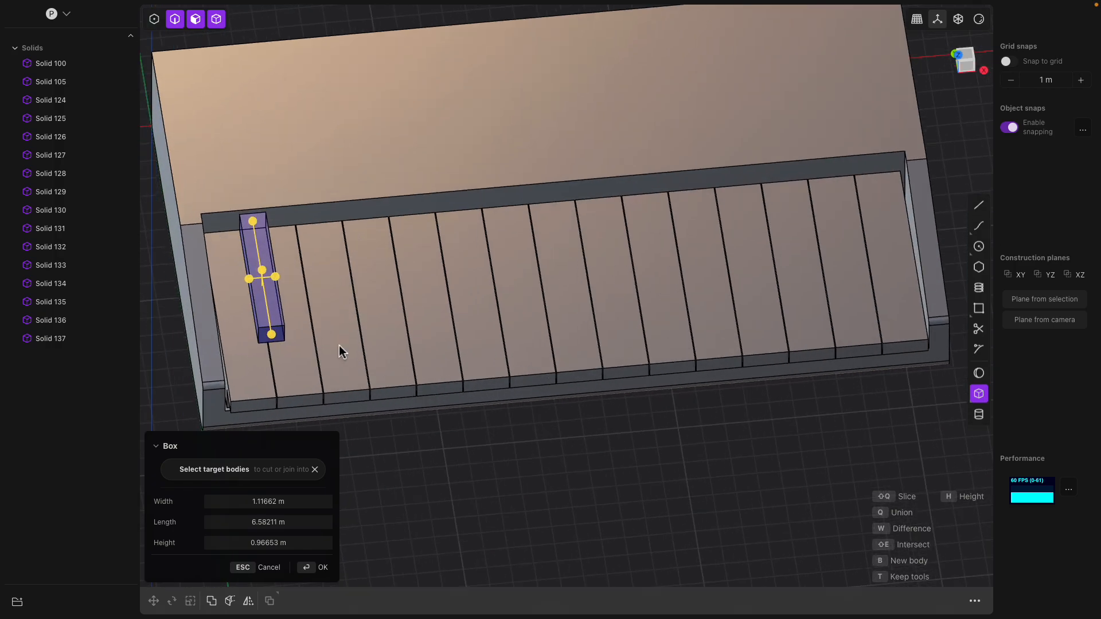
{"action": "middle_click_drag", "start_coordinate": [339, 345], "coordinate": [443, 343], "text": "shift"}
{"action": "scroll", "coordinate": [424, 340], "scroll_direction": "up", "scroll_amount": 5}
{"action": "left_click_drag", "start_coordinate": [343, 275], "coordinate": [335, 278]}
{"action": "scroll", "coordinate": [402, 306], "scroll_direction": "down", "scroll_amount": 3}
{"action": "middle_click_drag", "start_coordinate": [404, 307], "coordinate": [376, 266]}
{"action": "left_click_drag", "start_coordinate": [373, 252], "coordinate": [339, 256]}
{"action": "middle_click_drag", "start_coordinate": [339, 256], "coordinate": [373, 241]}
{"action": "key", "text": "Return"}
- Fillet the black key's back top edge at about -0.64 m so it slopes down
{"action": "left_click", "coordinate": [423, 317]}
{"action": "key", "text": "b"}
{"action": "left_click", "coordinate": [372, 231]}
{"action": "left_click_drag", "start_coordinate": [371, 231], "coordinate": [393, 239]}
{"action": "middle_click_drag", "start_coordinate": [393, 239], "coordinate": [461, 252]}
{"action": "left_click_drag", "start_coordinate": [460, 281], "coordinate": [449, 276]}
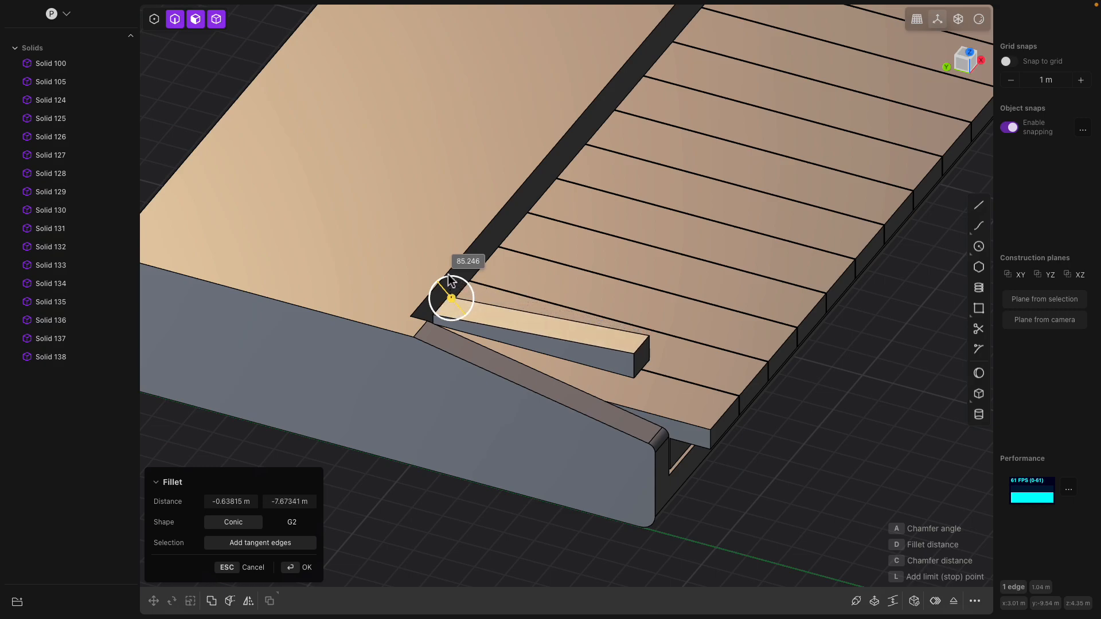
{"action": "middle_click_drag", "start_coordinate": [451, 282], "coordinate": [442, 258]}
{"action": "key", "text": "Return"}
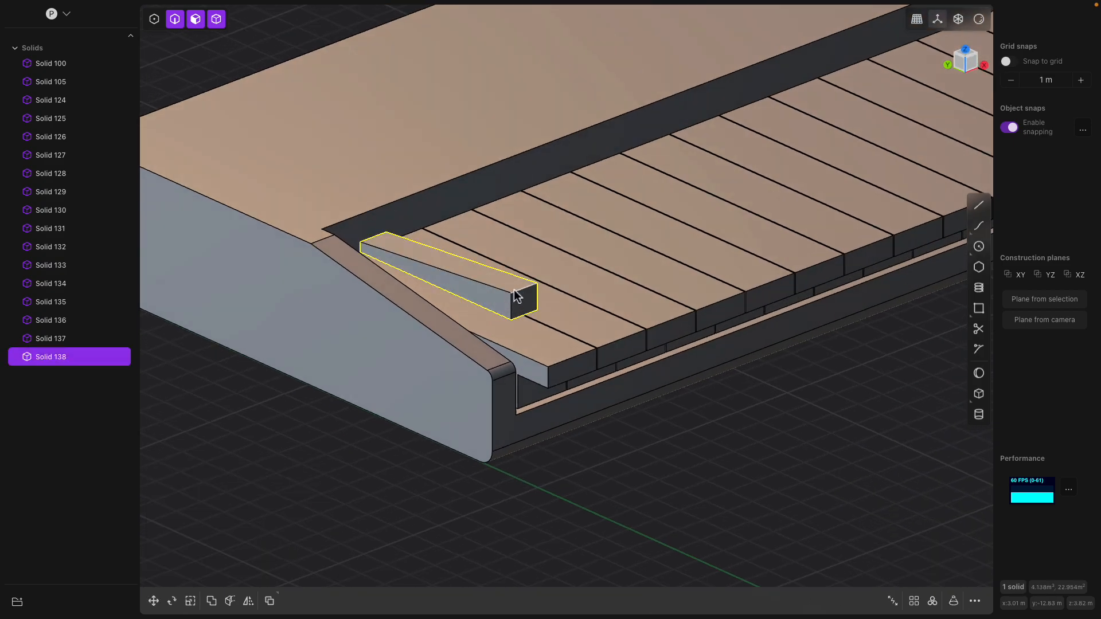
- Round one front edge of the key with a 0.084 m fillet
{"action": "left_click", "coordinate": [525, 289]}
{"action": "key", "text": "f"}
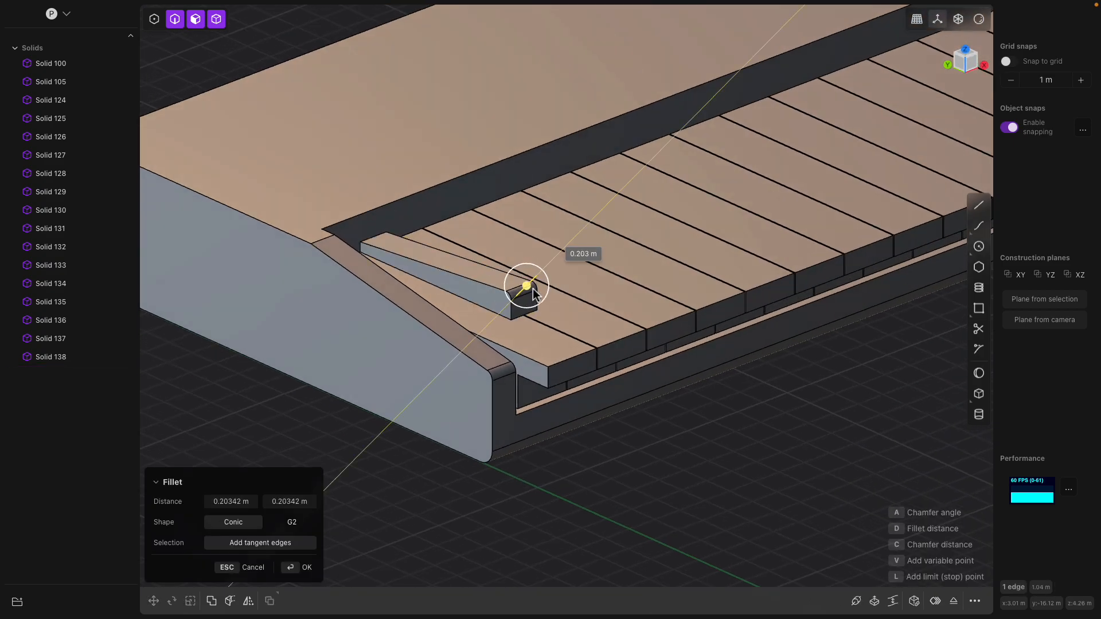
{"action": "left_click_drag", "start_coordinate": [533, 293], "coordinate": [529, 294]}
{"action": "middle_click_drag", "start_coordinate": [529, 294], "coordinate": [504, 315]}
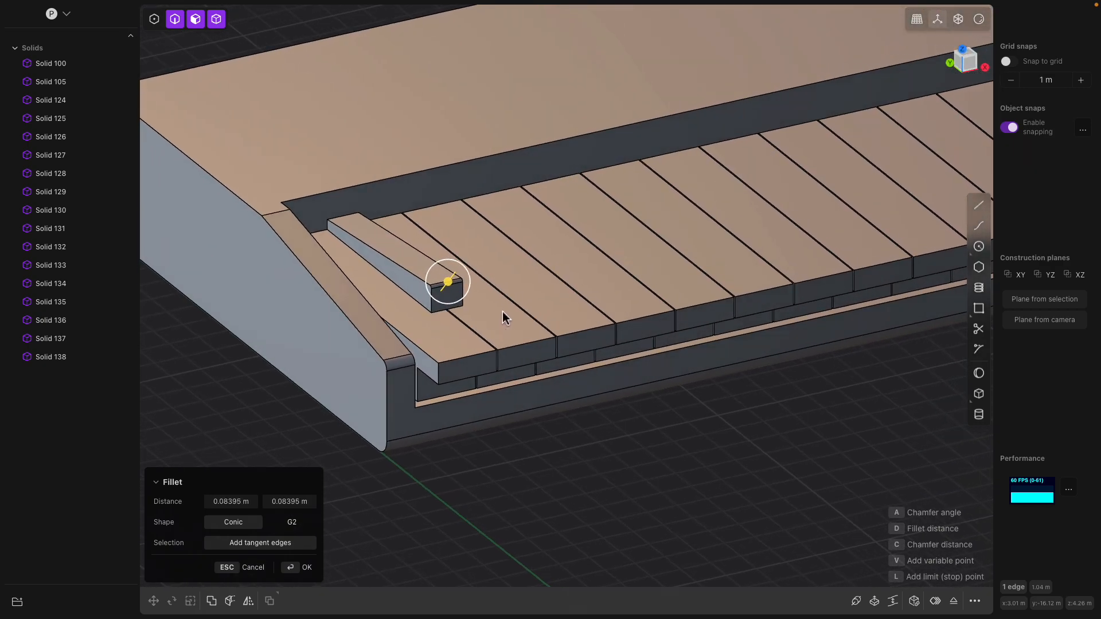
{"action": "key", "text": "Return"}
{"action": "middle_click_drag", "start_coordinate": [594, 401], "coordinate": [363, 287]}
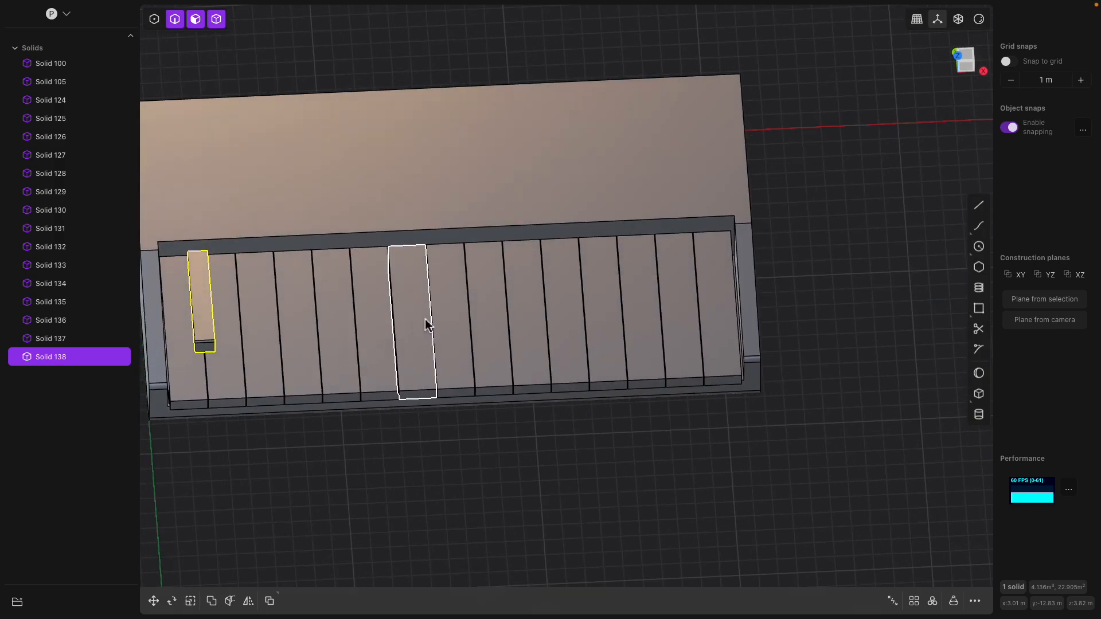
- Rectangular-array the black key along the keyboard into 14 evenly spaced copies
{"action": "middle_click_drag", "start_coordinate": [432, 324], "coordinate": [487, 317]}
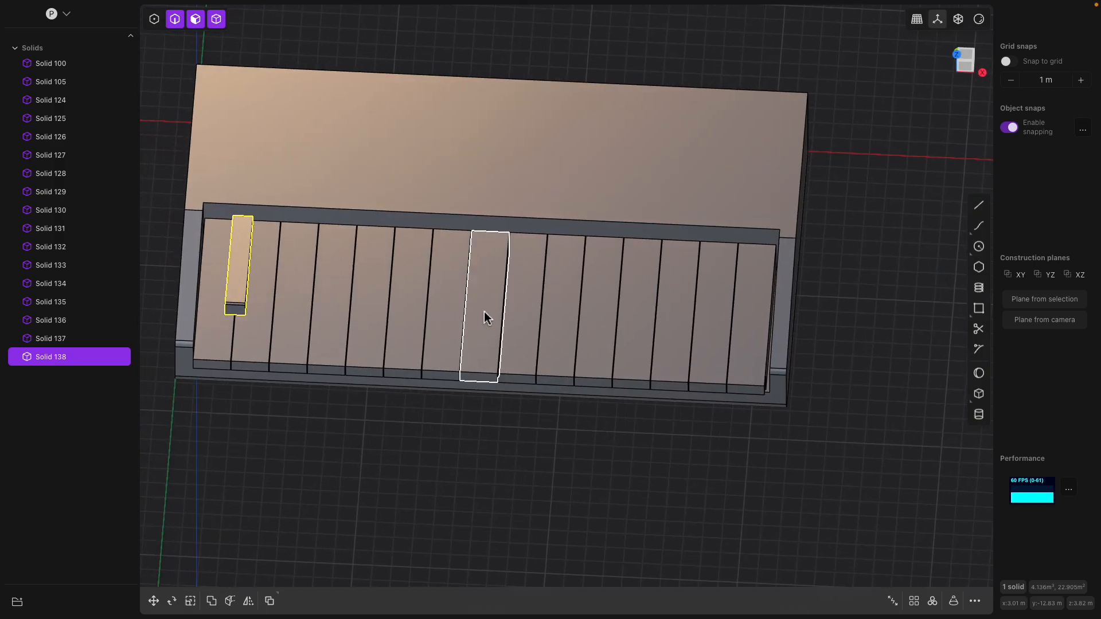
{"action": "left_click", "coordinate": [915, 601]}
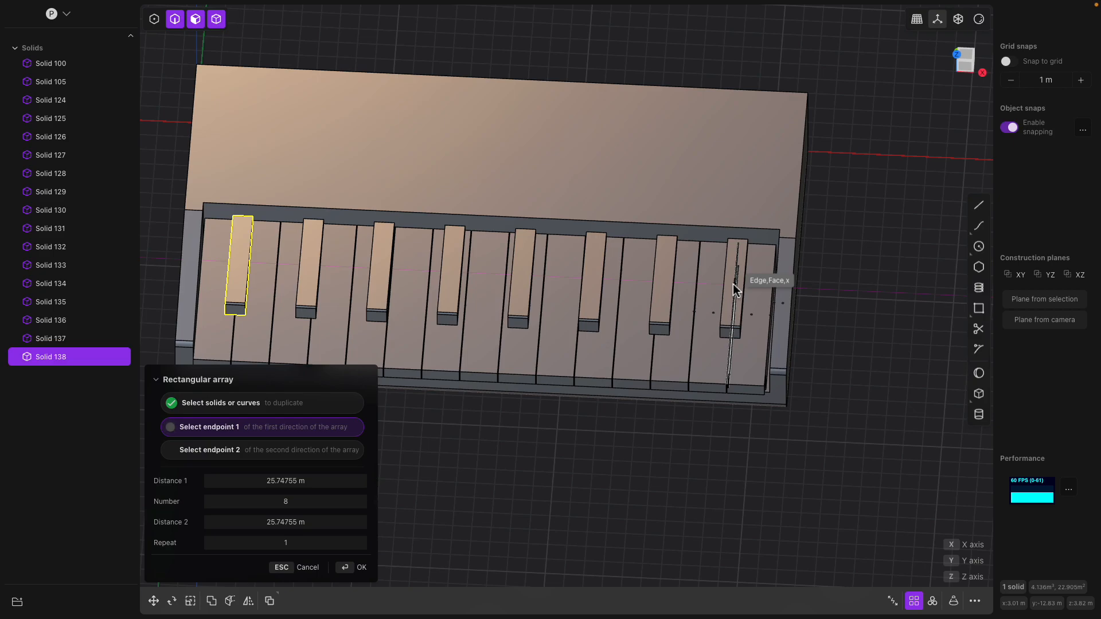
{"action": "left_click", "coordinate": [734, 285]}
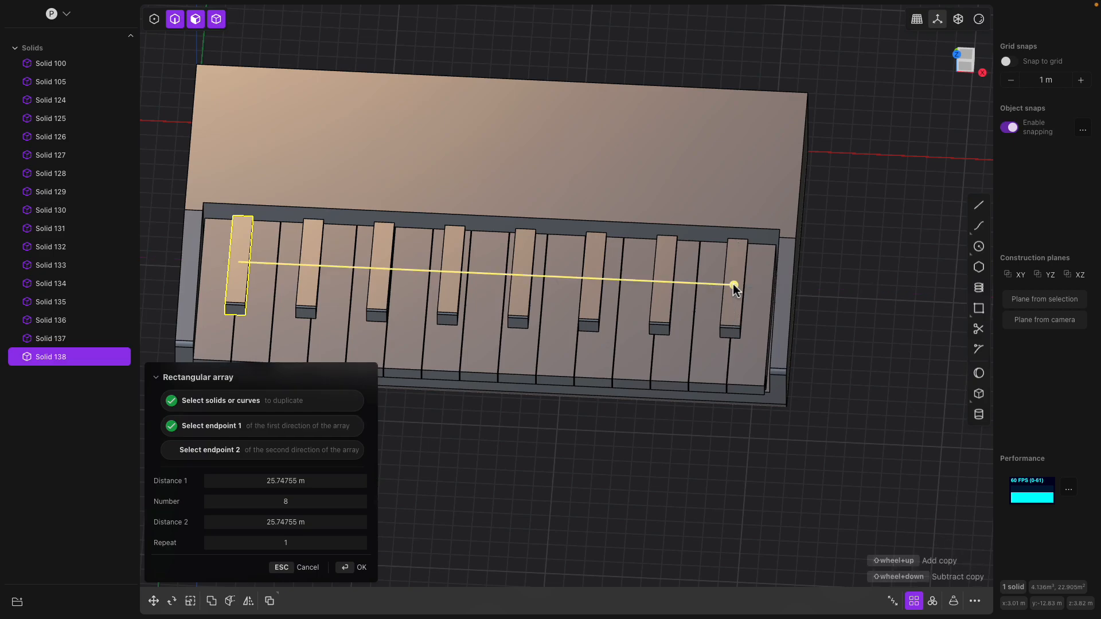
{"action": "scroll", "coordinate": [734, 284], "scroll_direction": "up", "scroll_amount": 2, "text": "shift"}
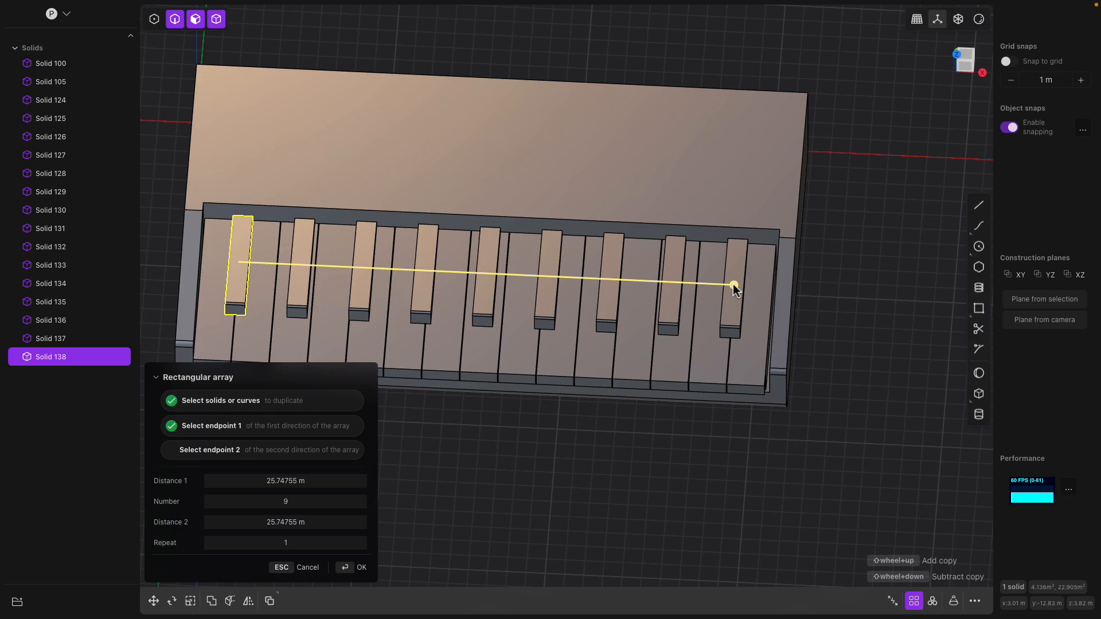
{"action": "scroll", "coordinate": [734, 284], "scroll_direction": "up", "scroll_amount": 4, "text": "shift"}
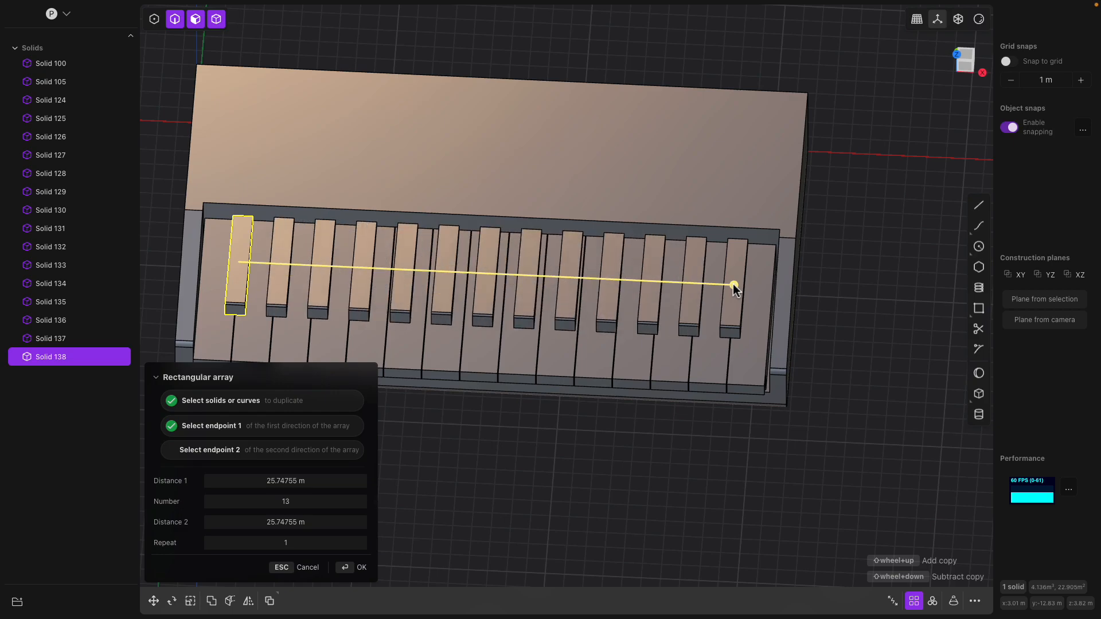
{"action": "scroll", "coordinate": [734, 285], "scroll_direction": "up", "scroll_amount": 1, "text": "shift"}
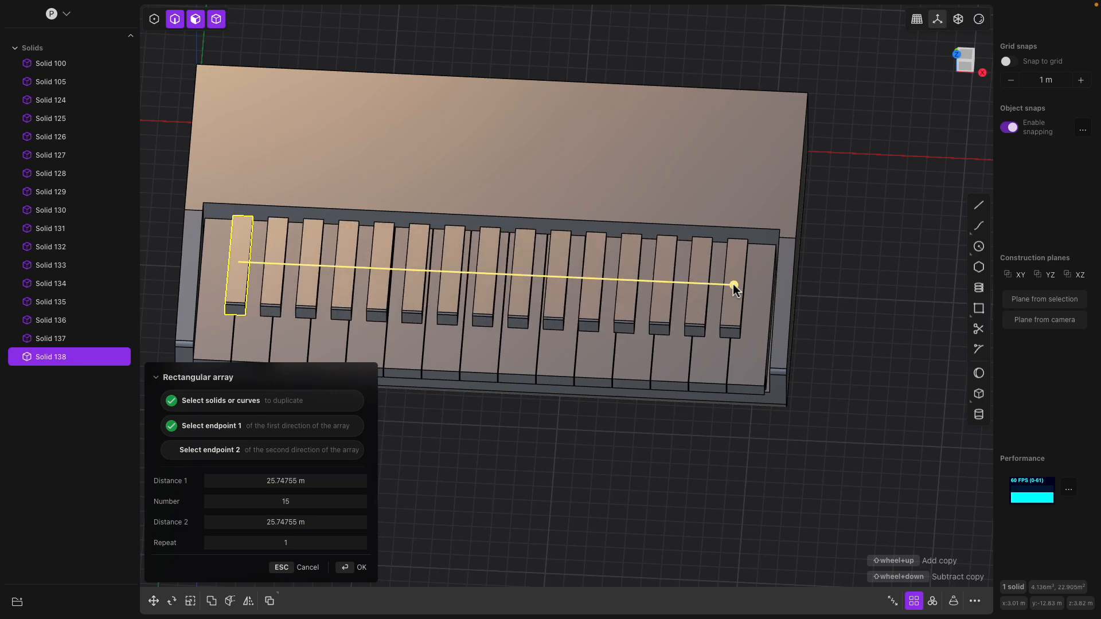
{"action": "scroll", "coordinate": [736, 290], "scroll_direction": "down", "scroll_amount": 1, "text": "shift"}
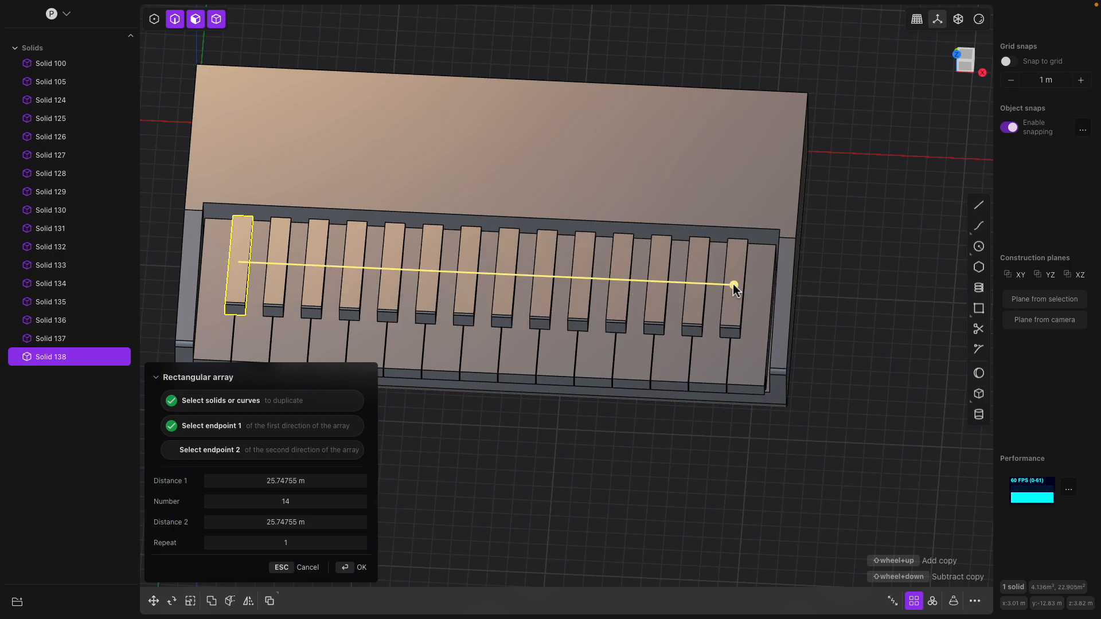
{"action": "key", "text": "Return"}
{"action": "middle_click_drag", "start_coordinate": [735, 291], "coordinate": [731, 314]}
- Delete the third and seventh black keys
{"action": "left_click", "coordinate": [342, 320]}
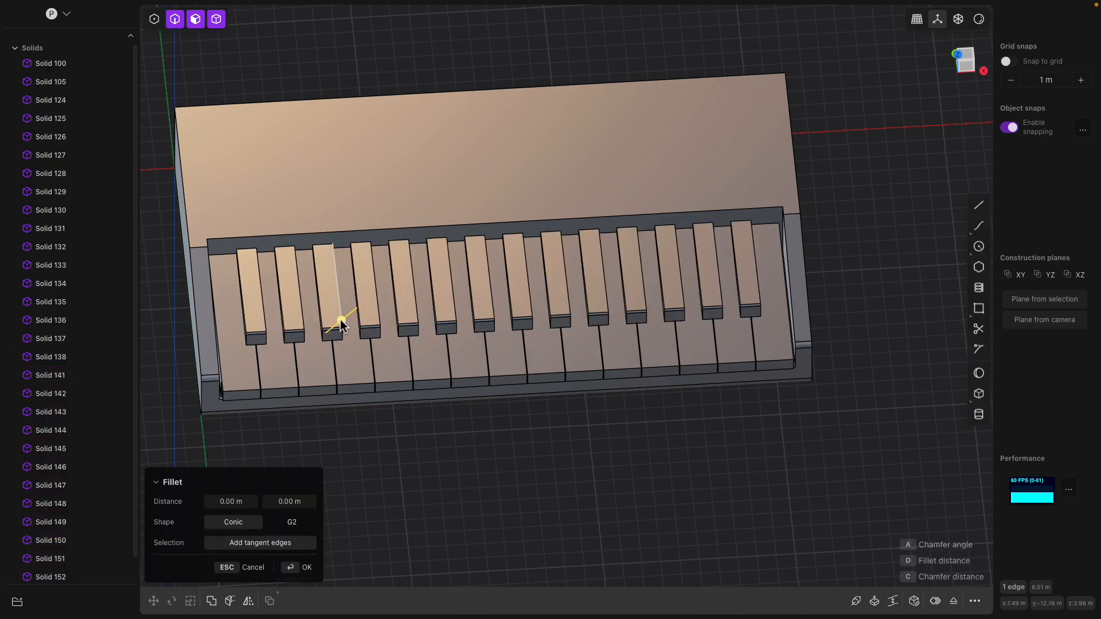
{"action": "left_click", "coordinate": [330, 298]}
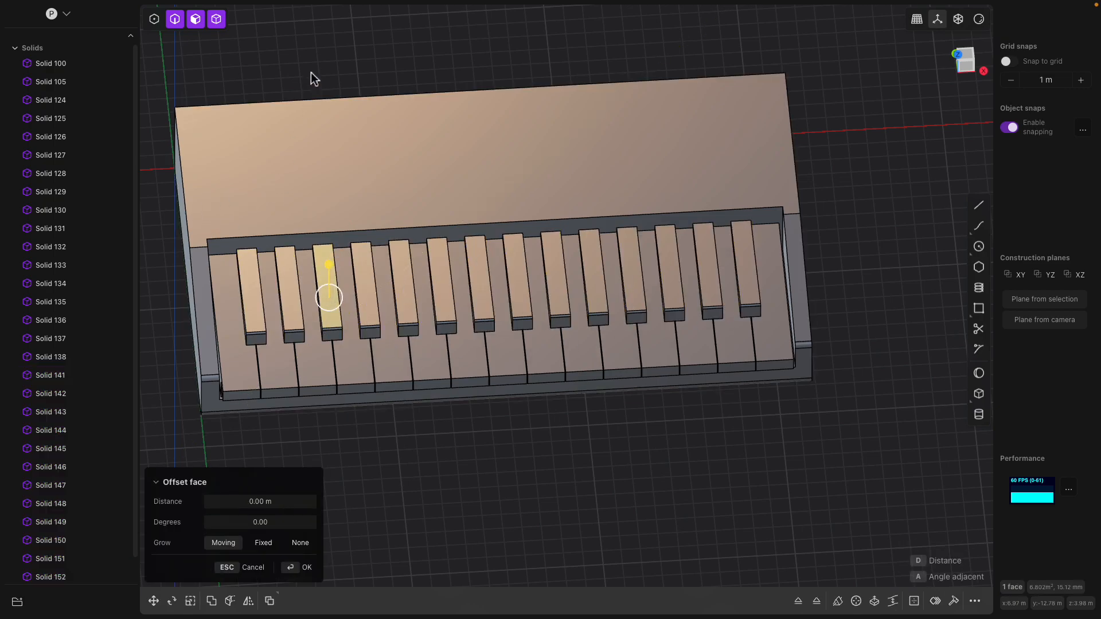
{"action": "key", "text": "Escape"}
{"action": "left_click", "coordinate": [324, 271]}
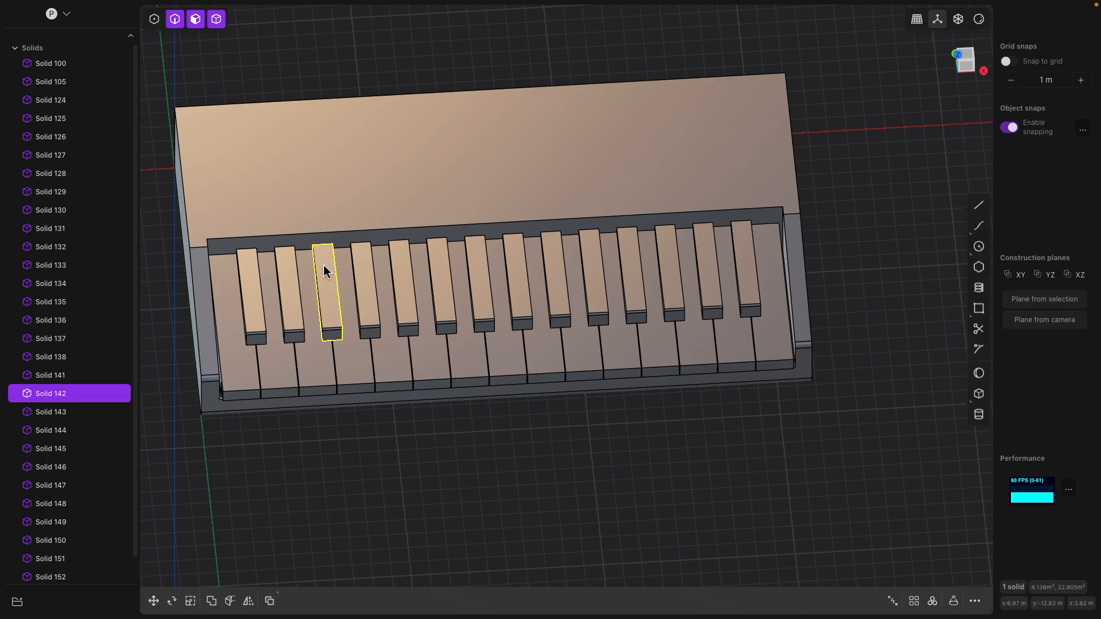
{"action": "key", "text": "Delete"}
{"action": "left_click", "coordinate": [481, 287]}
{"action": "key", "text": "Delete"}
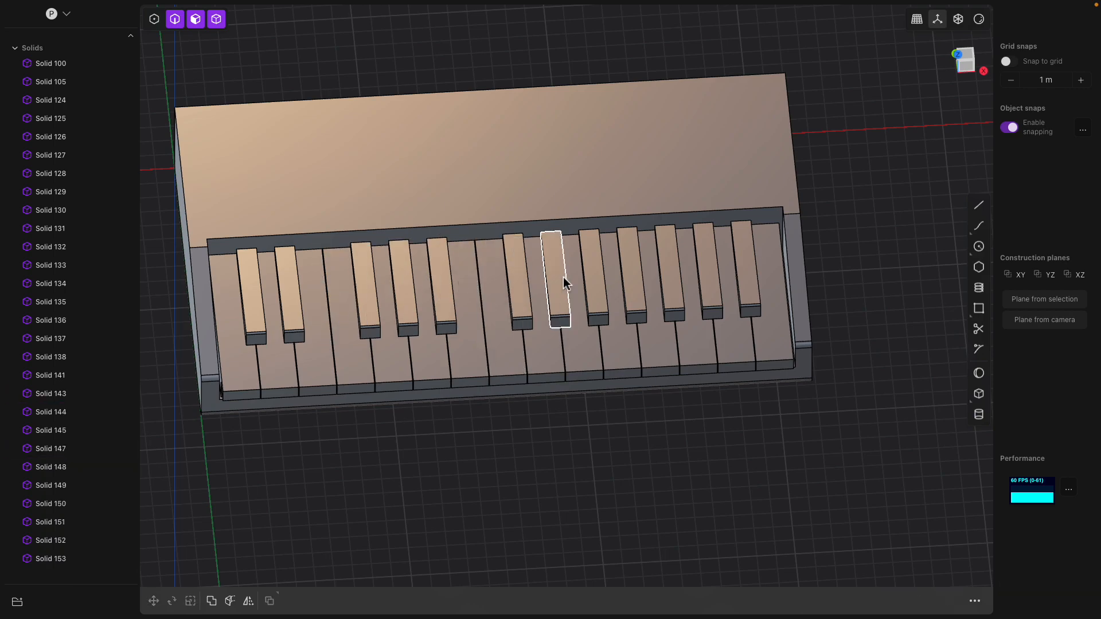
- Delete two more black keys further right, leaving 10 in alternating two-and-three groups
{"action": "left_click", "coordinate": [594, 283]}
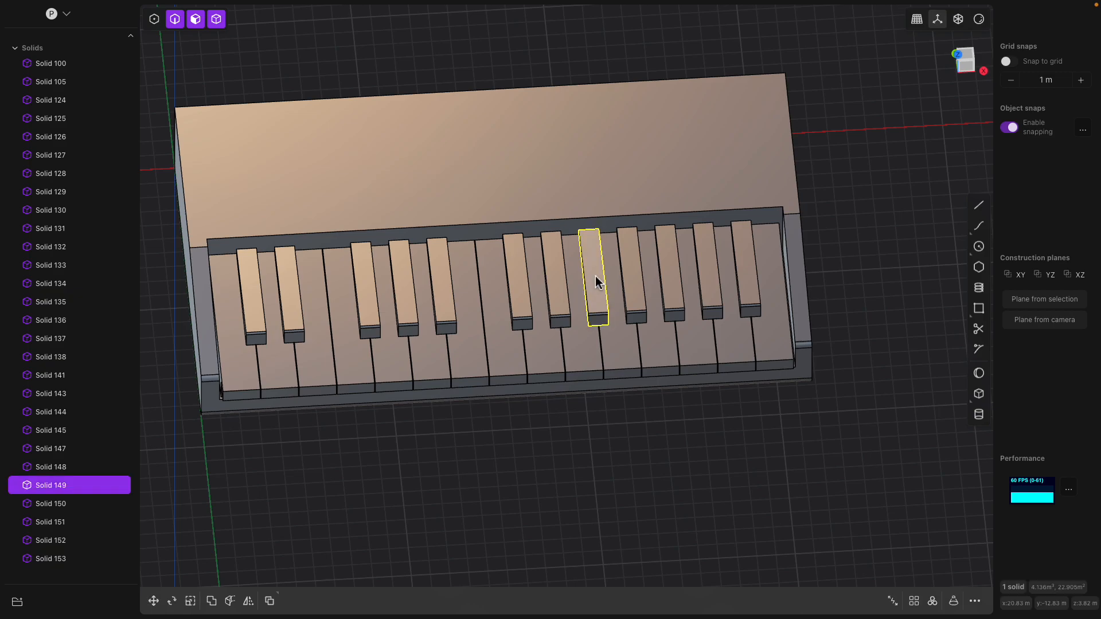
{"action": "key", "text": "Delete"}
{"action": "left_click", "coordinate": [745, 275]}
{"action": "key", "text": "Delete"}
{"action": "key", "text": "KP_7"}
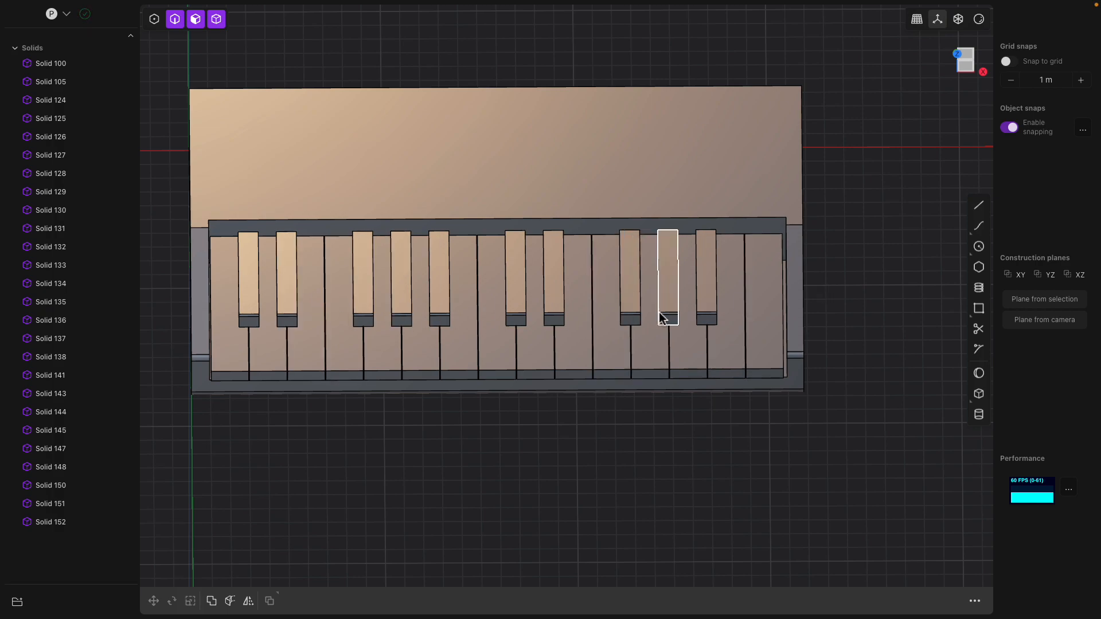
{"action": "middle_click_drag", "start_coordinate": [548, 266], "coordinate": [574, 212]}
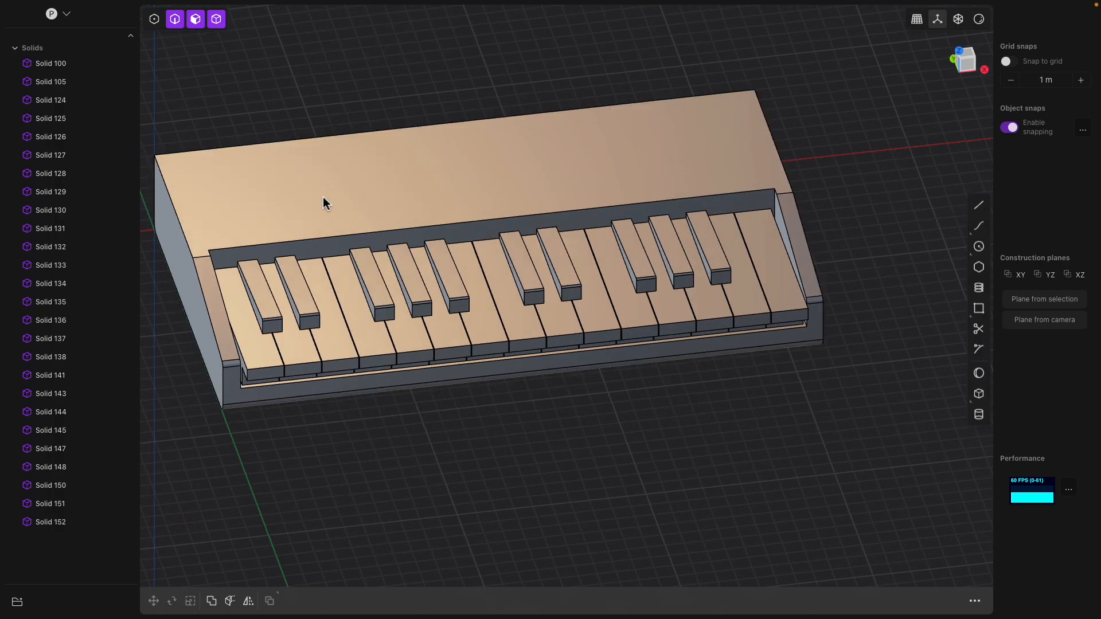
- Take the boundary edges of the body's left side face and duplicate them as Curve 154
{"action": "left_click", "coordinate": [326, 205]}
{"action": "middle_click_drag", "start_coordinate": [349, 205], "coordinate": [466, 198], "text": "shift"}
{"action": "left_click", "coordinate": [243, 306]}
{"action": "middle_click_drag", "start_coordinate": [243, 305], "coordinate": [359, 288], "text": "shift"}
{"action": "middle_click_drag", "start_coordinate": [359, 288], "coordinate": [414, 275]}
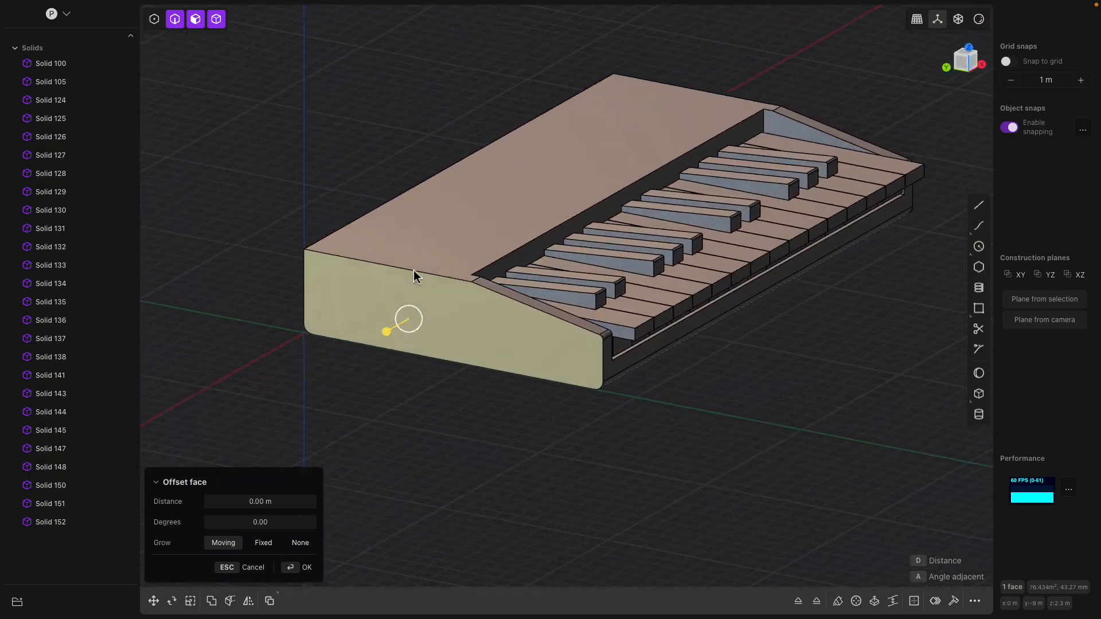
{"action": "scroll", "coordinate": [414, 271], "scroll_direction": "up", "scroll_amount": 6}
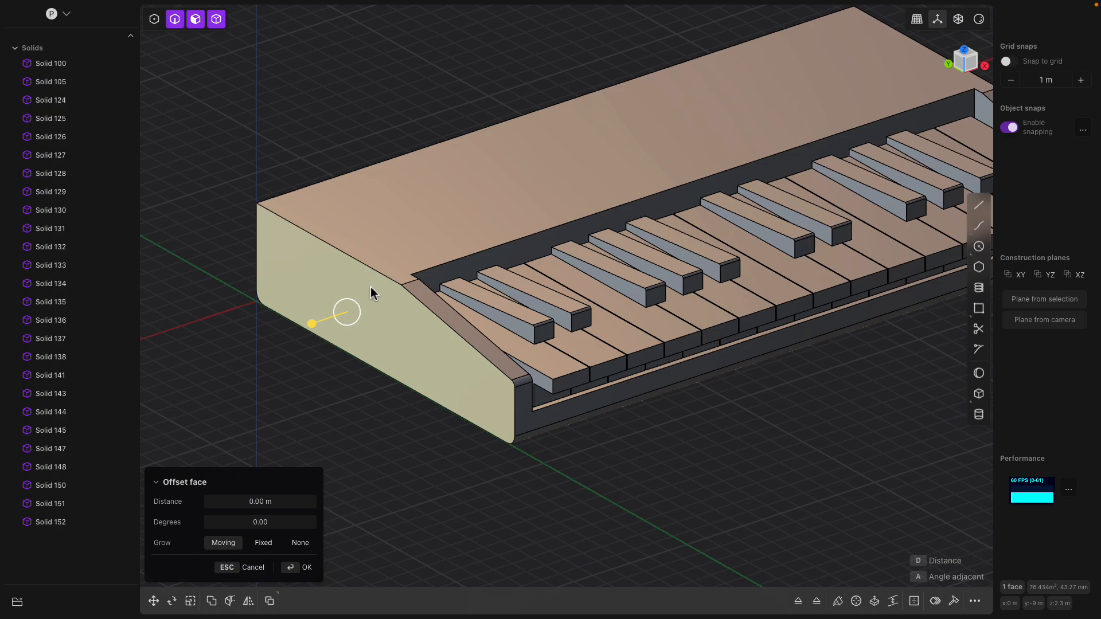
{"action": "middle_click_drag", "start_coordinate": [368, 300], "coordinate": [406, 314]}
{"action": "left_click", "coordinate": [405, 289]}
{"action": "left_click", "coordinate": [414, 312]}
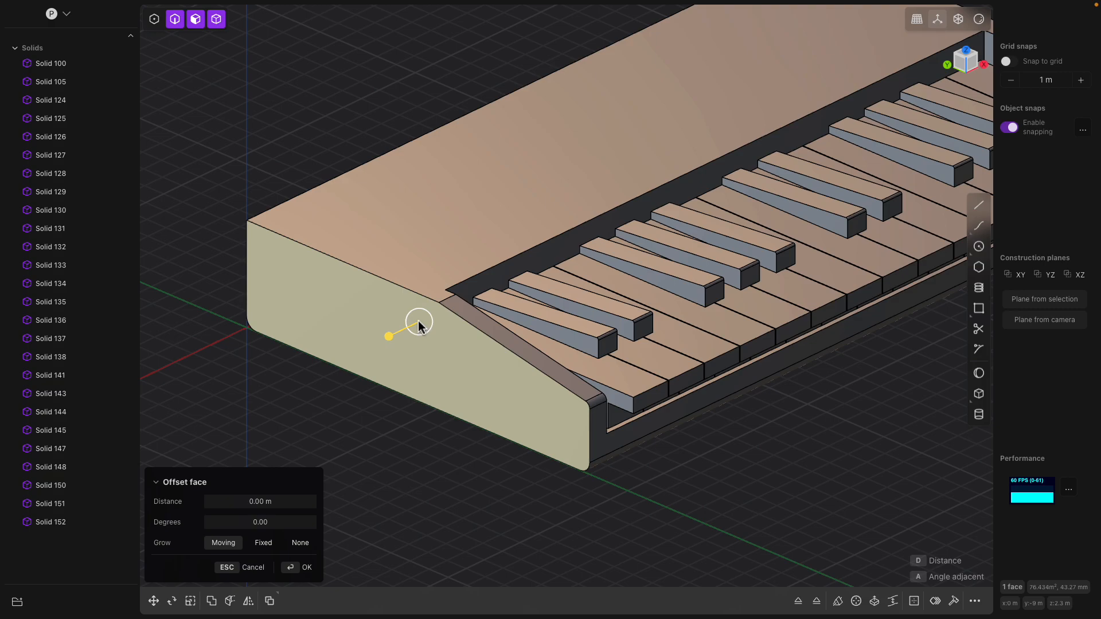
{"action": "key", "text": "ctrl+2"}
{"action": "middle_click_drag", "start_coordinate": [418, 319], "coordinate": [366, 287]}
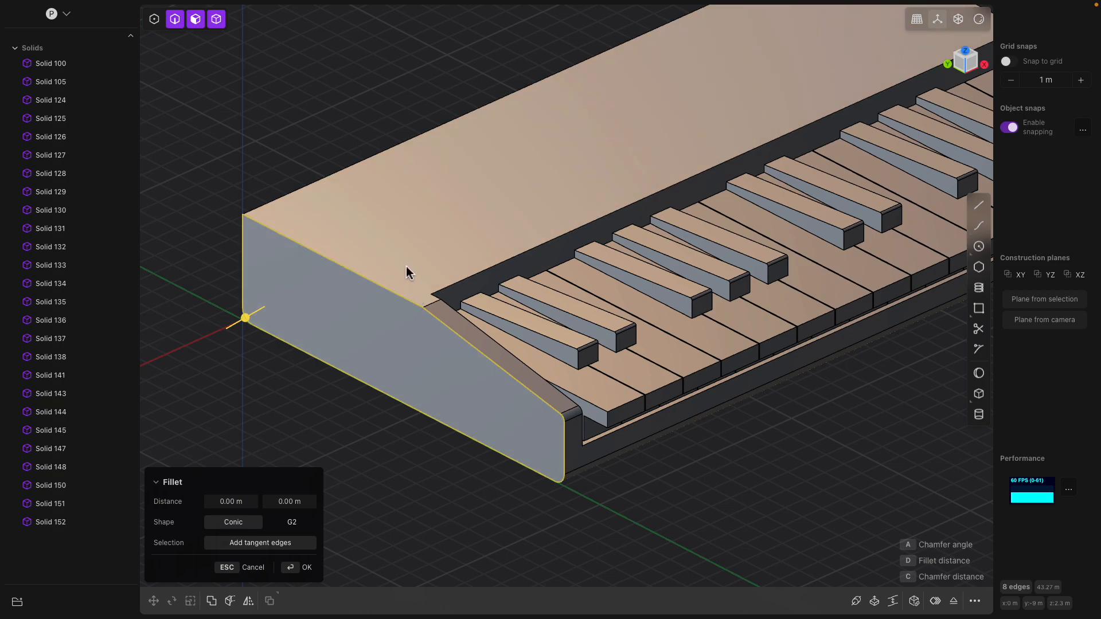
{"action": "key", "text": "shift+d"}
- Start an offset on the new side curve with foff, then cancel the trial offset
{"action": "middle_click_drag", "start_coordinate": [437, 302], "coordinate": [418, 309]}
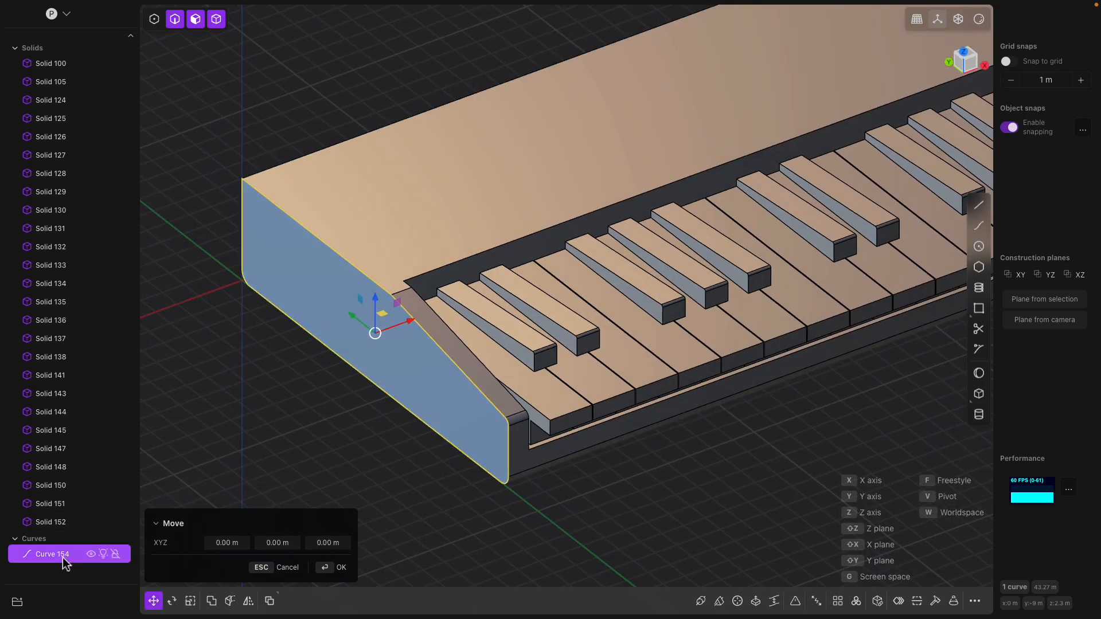
{"action": "middle_click_drag", "start_coordinate": [330, 400], "coordinate": [366, 384]}
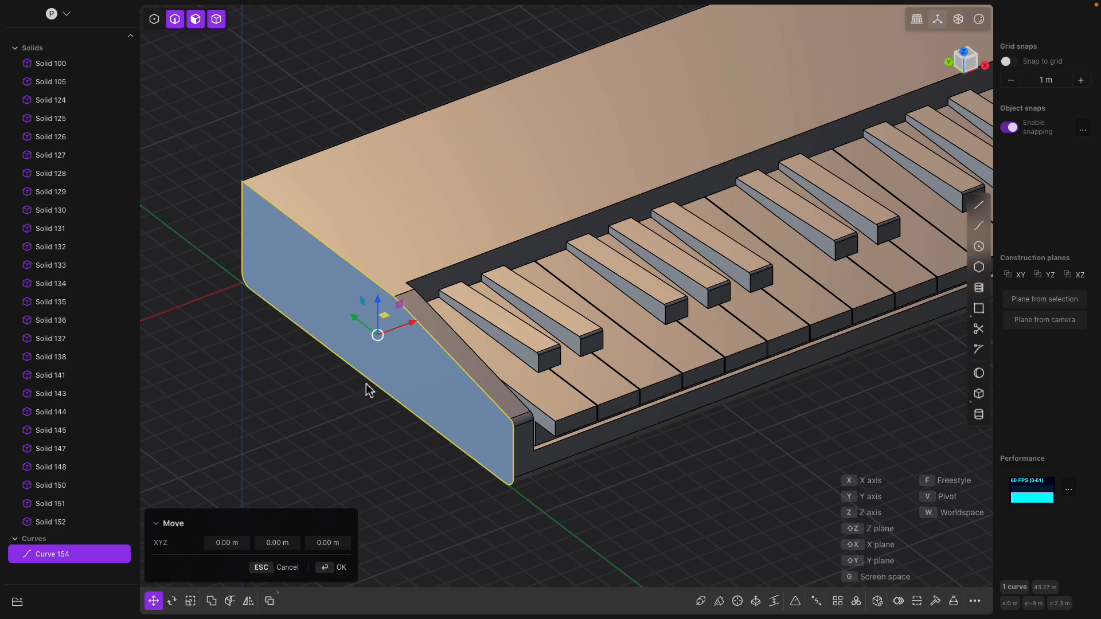
{"action": "key", "text": "Return"}
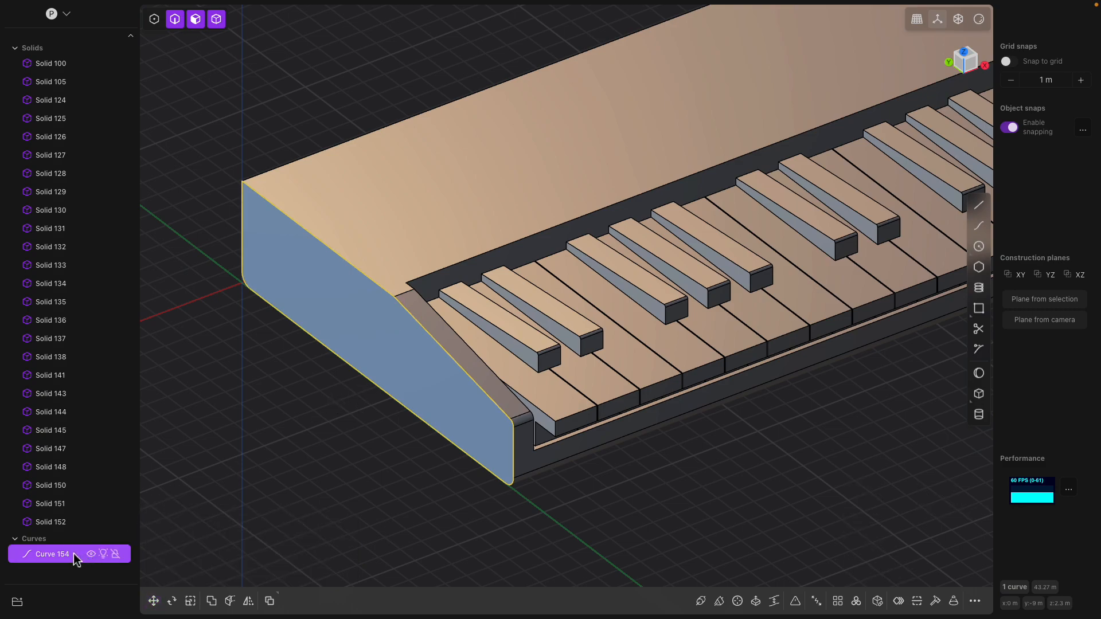
{"action": "type", "text": "f"}
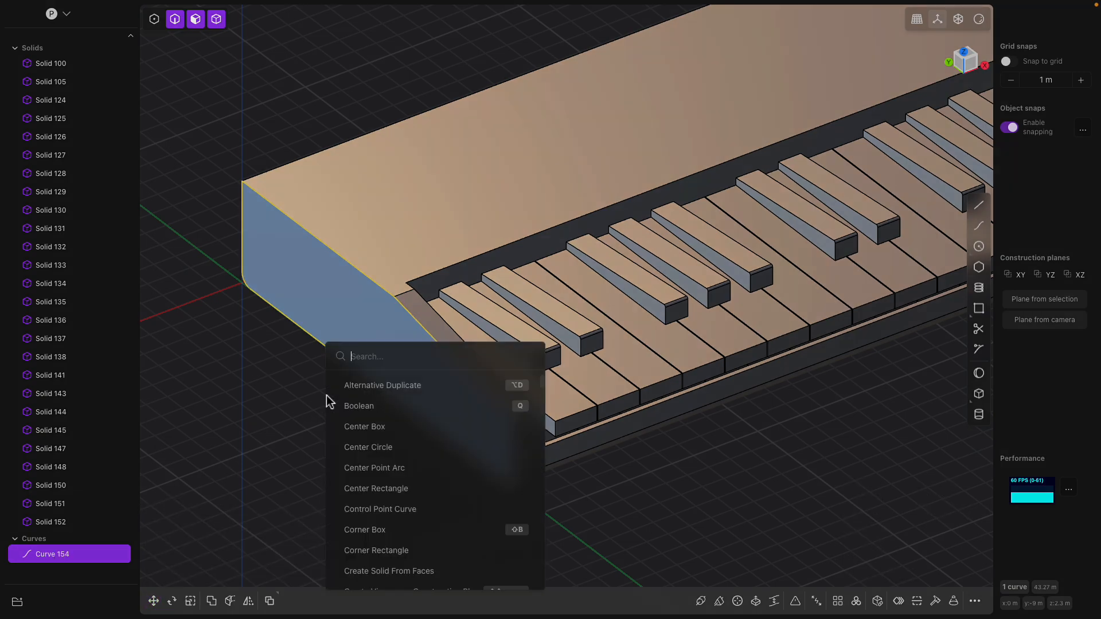
{"action": "type", "text": "off"}
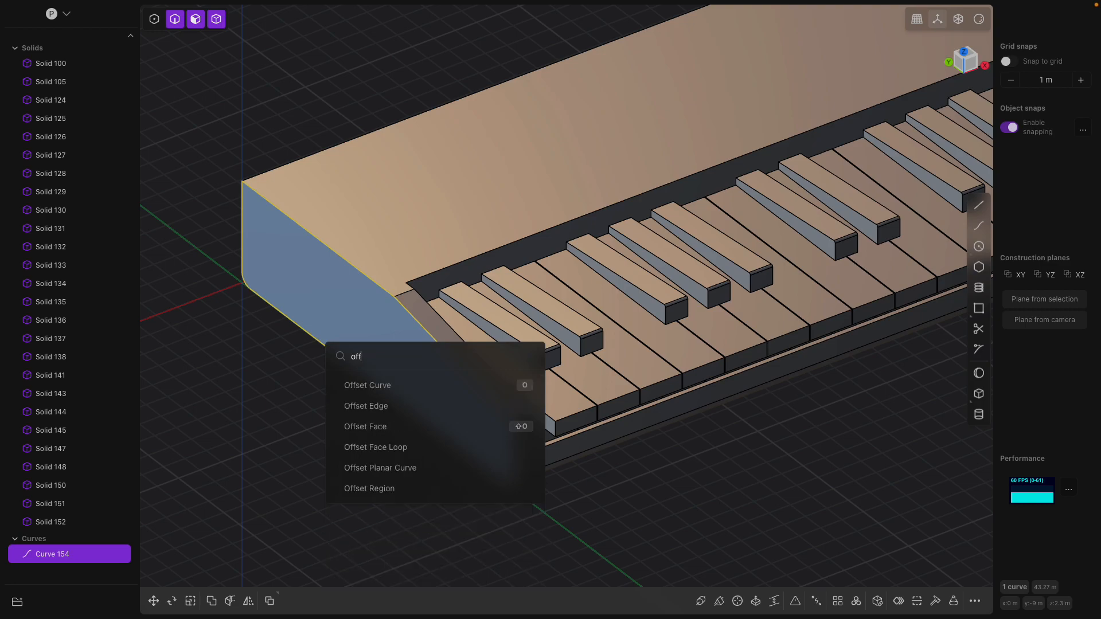
{"action": "left_click", "coordinate": [378, 389]}
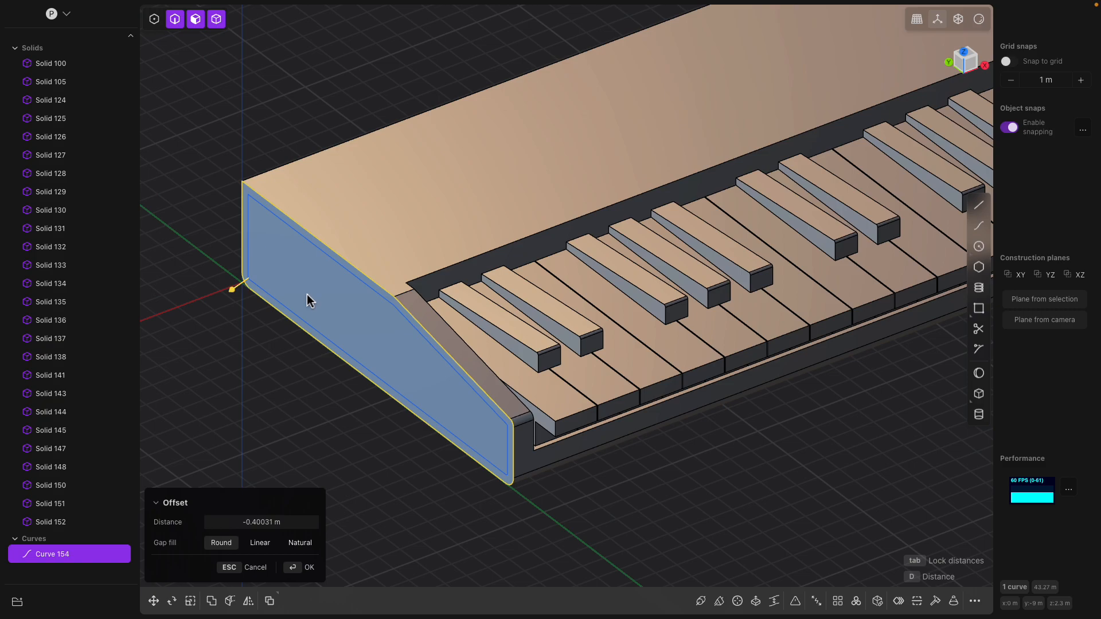
{"action": "key", "text": "Escape"}
- Reselect the outline curve and search the command list for the Offset commands
{"action": "left_click", "coordinate": [46, 519]}
{"action": "left_click", "coordinate": [47, 552]}
{"action": "middle_click_drag", "start_coordinate": [229, 441], "coordinate": [256, 439]}
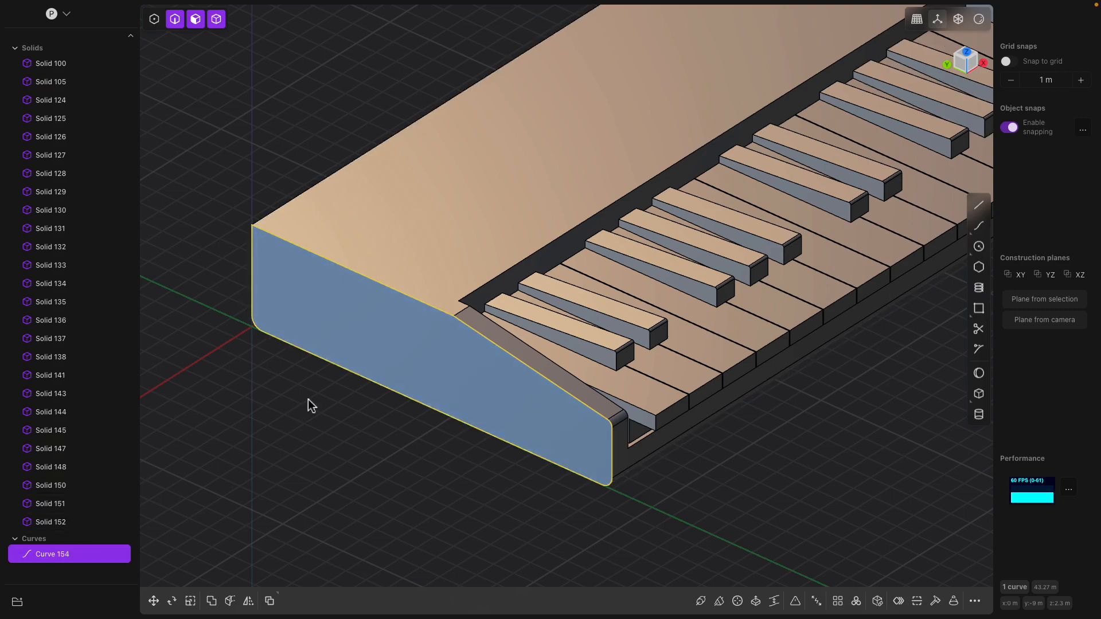
{"action": "key", "text": "f"}
{"action": "type", "text": "ffs"}
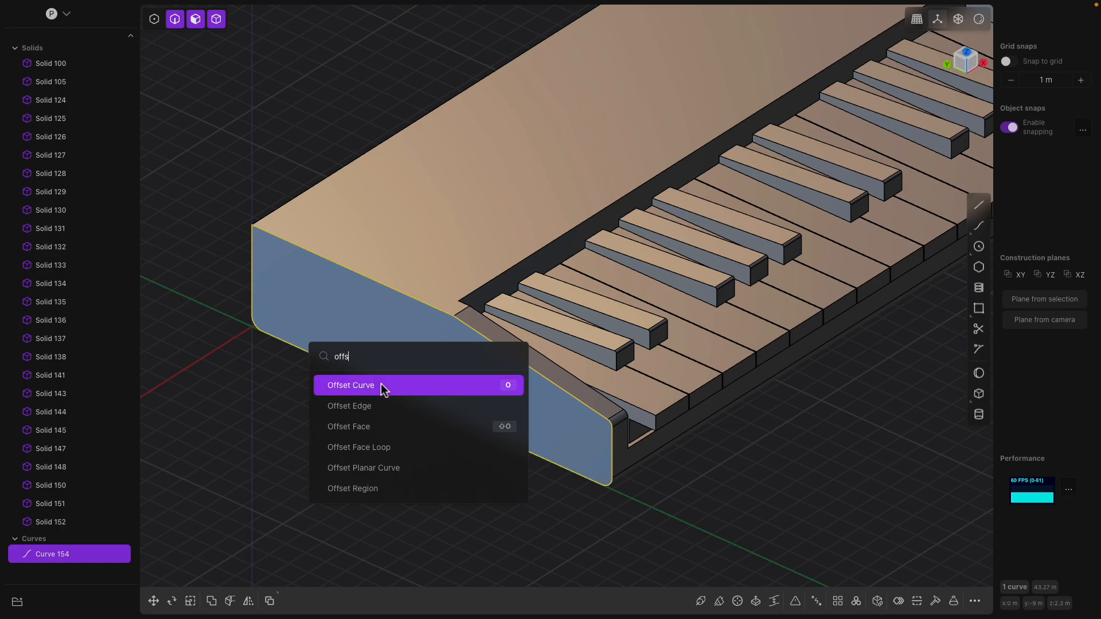
- Offset the left side face's outline outward by 0.28 m as a new curve
{"action": "left_click", "coordinate": [457, 411]}
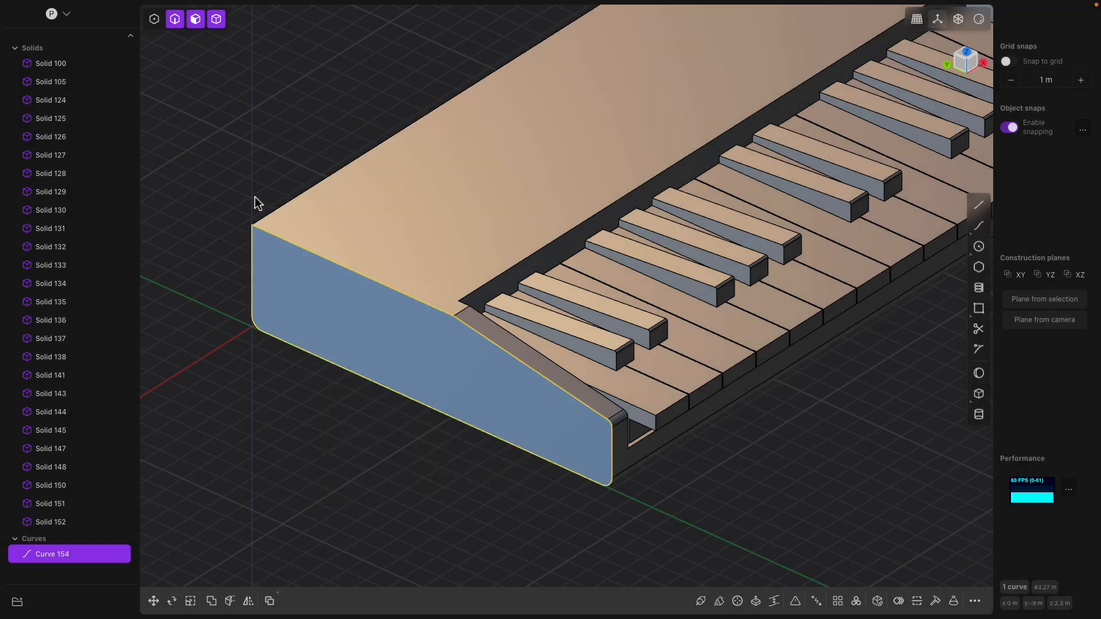
{"action": "left_click", "coordinate": [318, 247]}
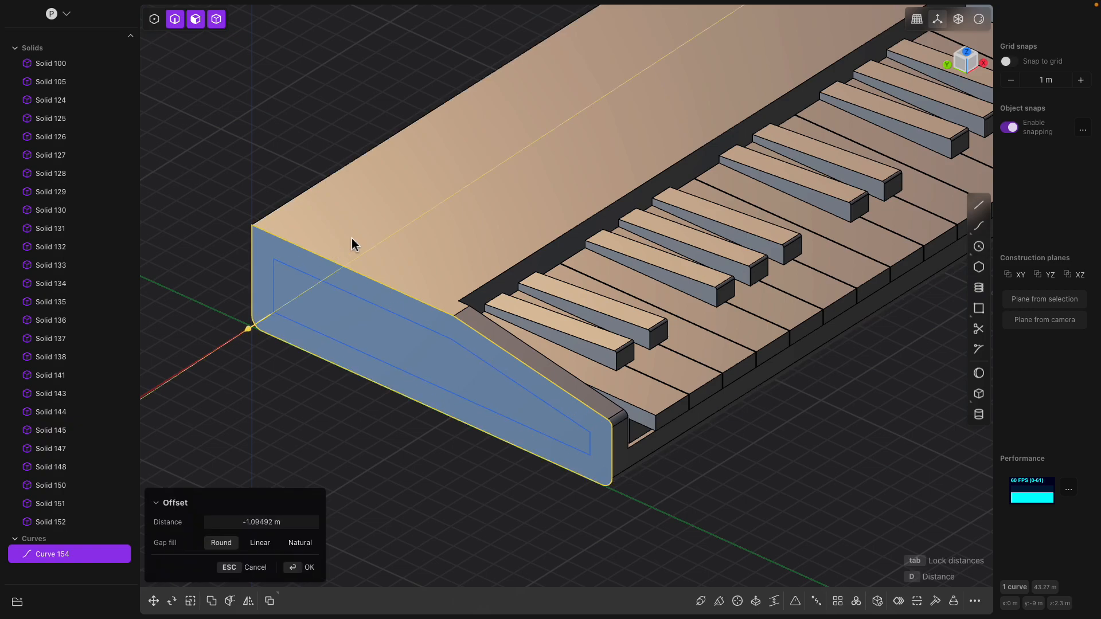
{"action": "left_click", "coordinate": [342, 267]}
{"action": "scroll", "coordinate": [236, 206], "scroll_direction": "up", "scroll_amount": 5}
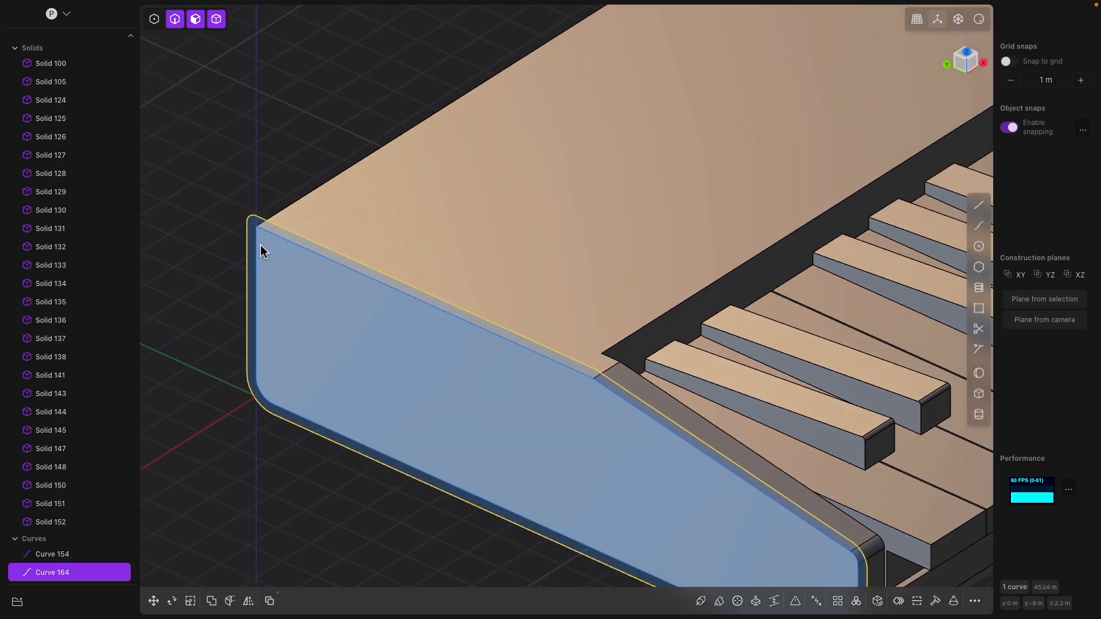
- Extrude the offset outline about 0.42 m into a thick side panel, Solid 176
{"action": "key", "text": "e"}
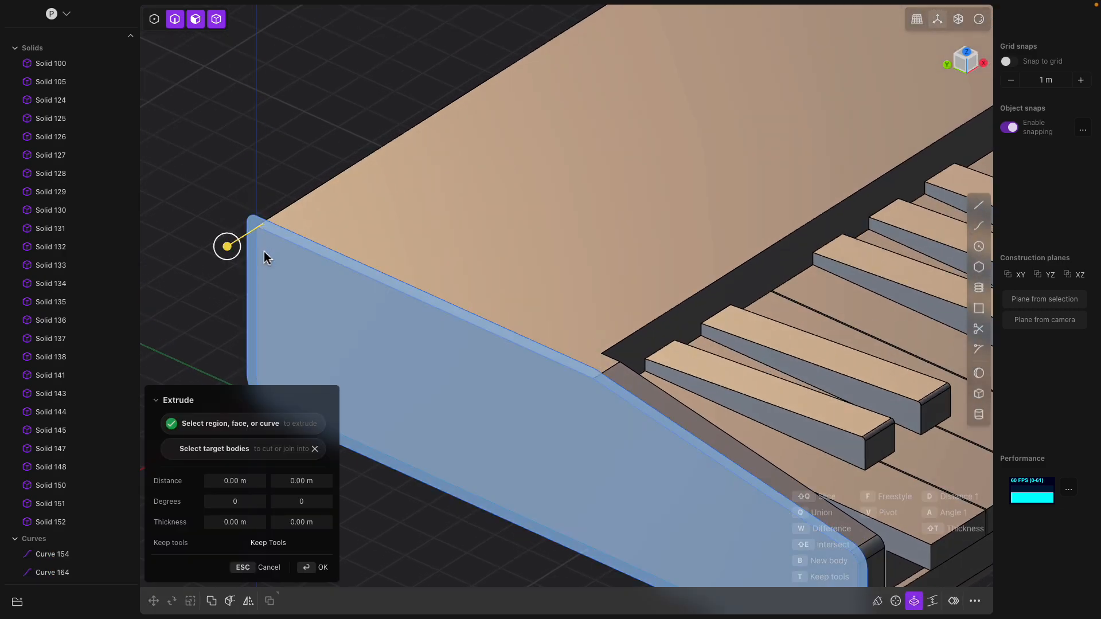
{"action": "scroll", "coordinate": [307, 284], "scroll_direction": "down", "scroll_amount": 3}
{"action": "middle_click_drag", "start_coordinate": [309, 287], "coordinate": [310, 221], "text": "shift"}
{"action": "middle_click_drag", "start_coordinate": [310, 221], "coordinate": [281, 236]}
{"action": "left_click_drag", "start_coordinate": [213, 204], "coordinate": [205, 215]}
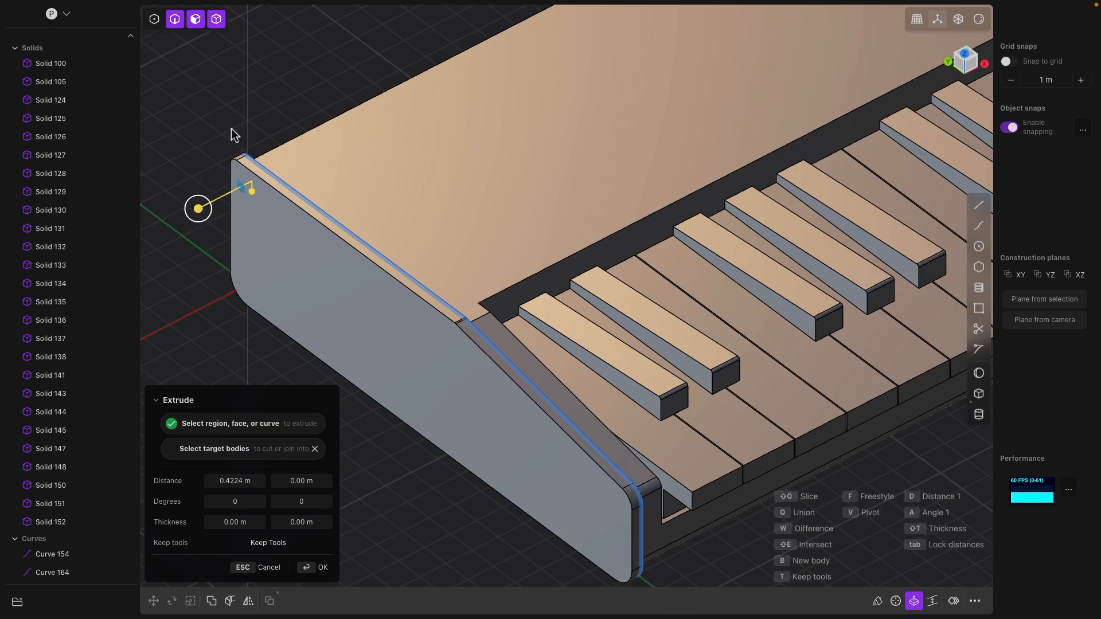
{"action": "key", "text": "Return"}
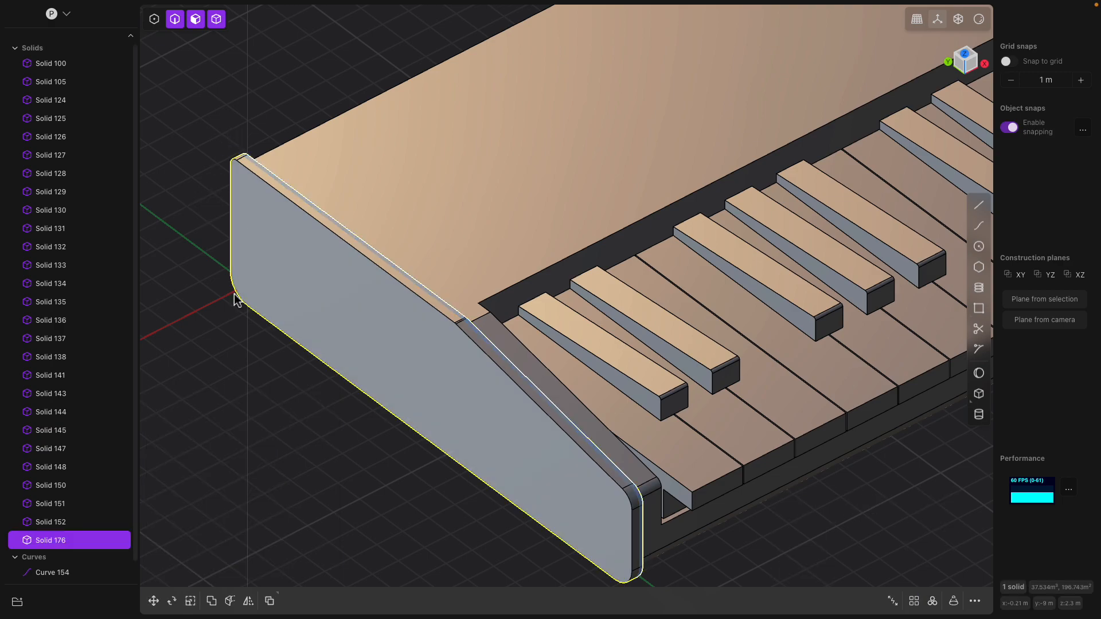
{"action": "left_click", "coordinate": [78, 523]}
{"action": "left_click", "coordinate": [66, 542]}
{"action": "scroll", "coordinate": [425, 337], "scroll_direction": "down", "scroll_amount": 10}
{"action": "middle_click_drag", "start_coordinate": [542, 285], "coordinate": [429, 313]}
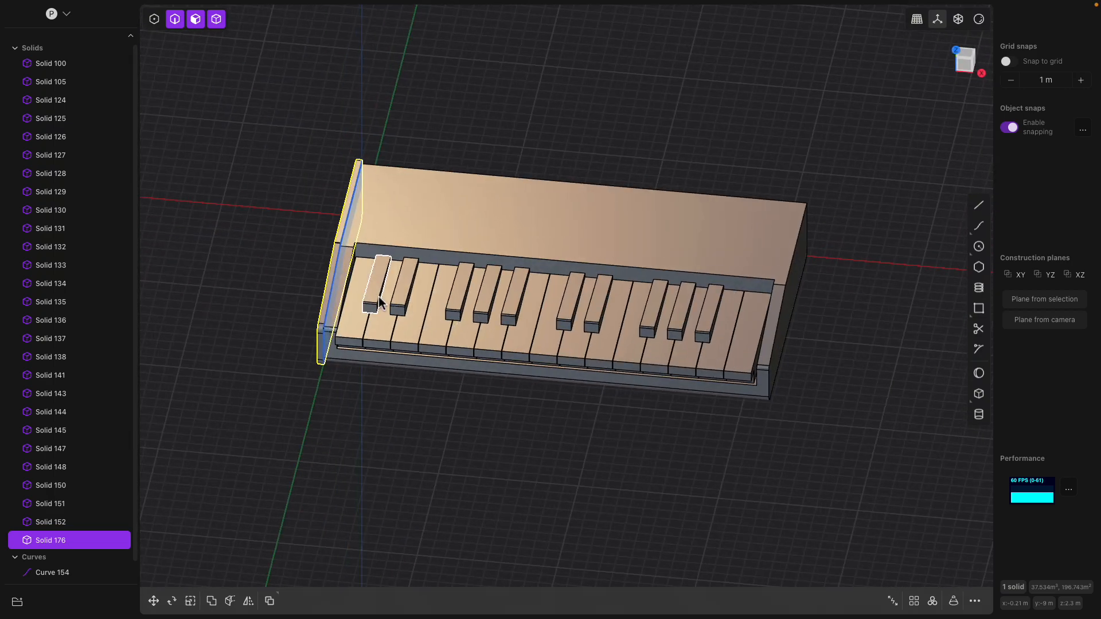
- Duplicate the side panel and move the copy about 32.12 m onto the keyboard's right end
{"action": "key", "text": "ctrl+d"}
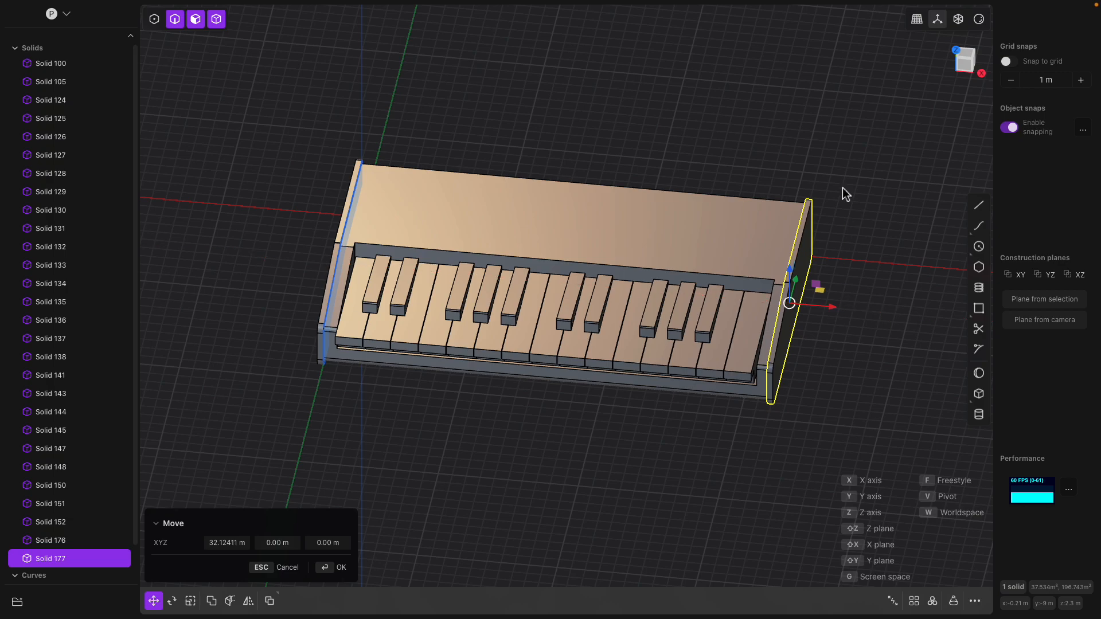
{"action": "middle_click_drag", "start_coordinate": [843, 188], "coordinate": [821, 177]}
{"action": "key", "text": "Return"}
{"action": "left_click", "coordinate": [690, 161]}
{"action": "middle_click_drag", "start_coordinate": [689, 162], "coordinate": [576, 218]}
{"action": "left_click", "coordinate": [588, 220]}
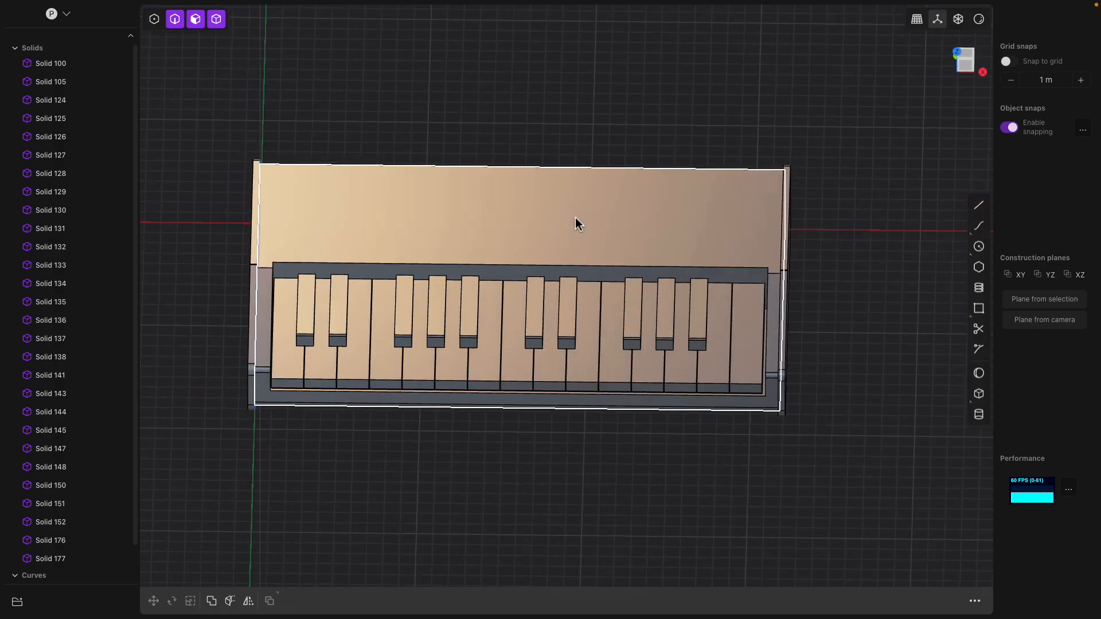
{"action": "middle_click_drag", "start_coordinate": [577, 223], "coordinate": [448, 235]}
{"action": "middle_click_drag", "start_coordinate": [351, 298], "coordinate": [395, 263], "text": "shift"}
{"action": "left_click", "coordinate": [395, 265]}
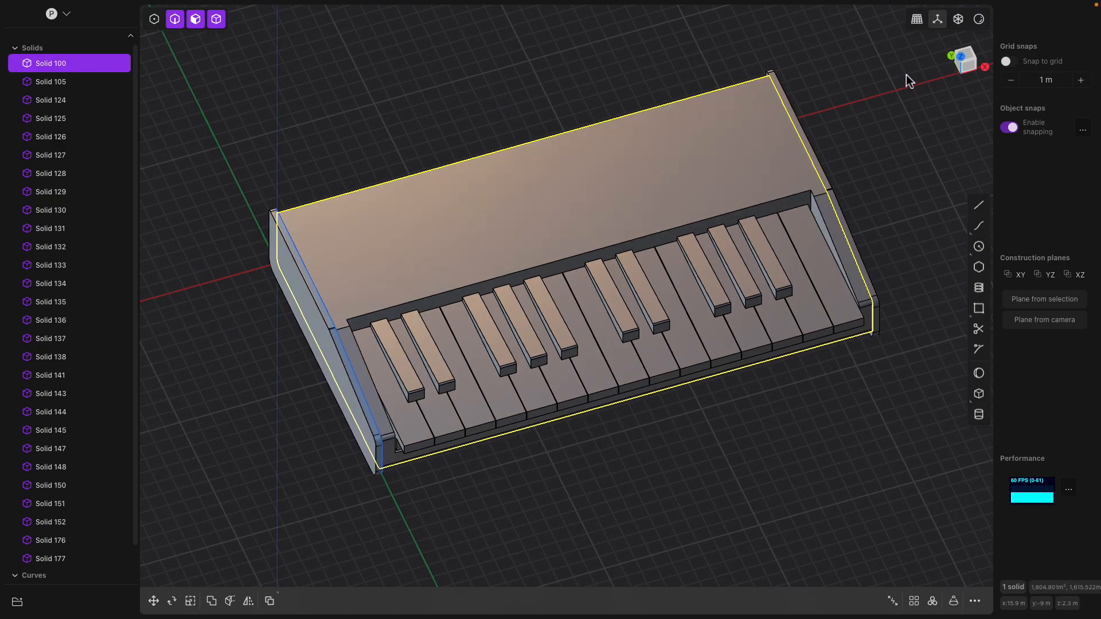
- Offset the left panel's face outline inward about 0.61 m as an inset border
{"action": "left_click", "coordinate": [960, 62]}
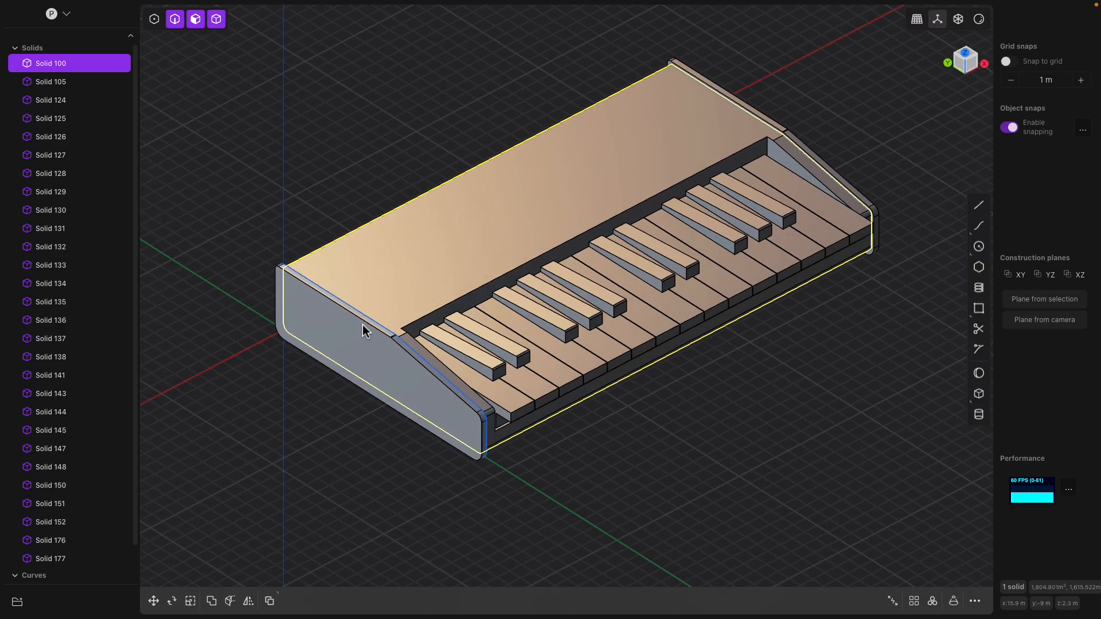
{"action": "middle_click_drag", "start_coordinate": [363, 325], "coordinate": [426, 315]}
{"action": "left_click", "coordinate": [381, 346]}
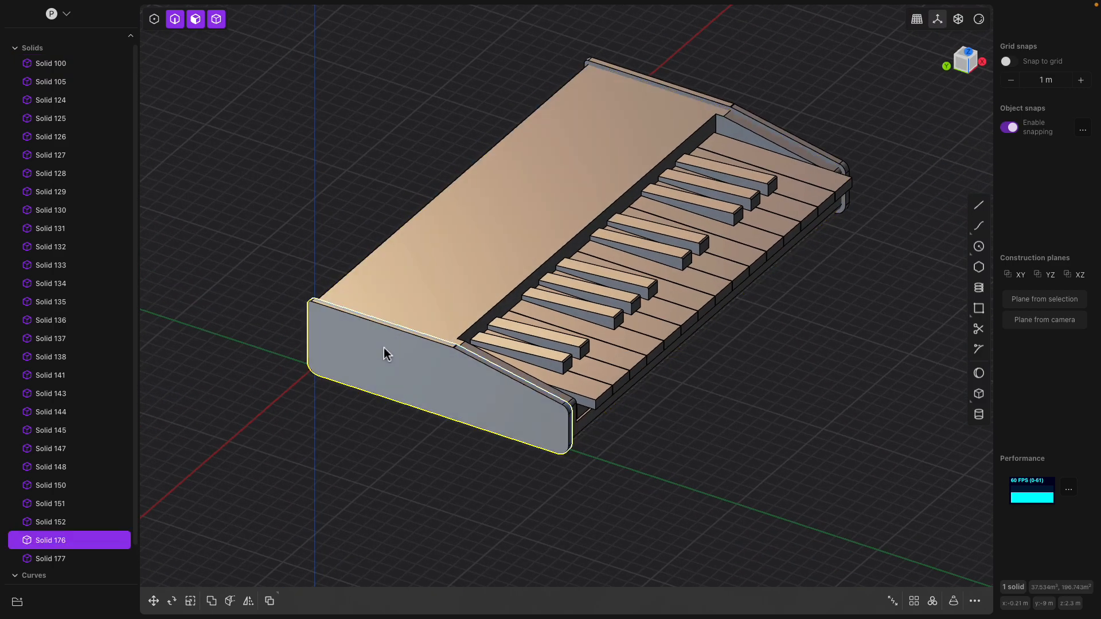
{"action": "scroll", "coordinate": [385, 354], "scroll_direction": "up", "scroll_amount": 1}
{"action": "left_click", "coordinate": [375, 354]}
{"action": "scroll", "coordinate": [378, 360], "scroll_direction": "up", "scroll_amount": 1}
{"action": "key", "text": "o"}
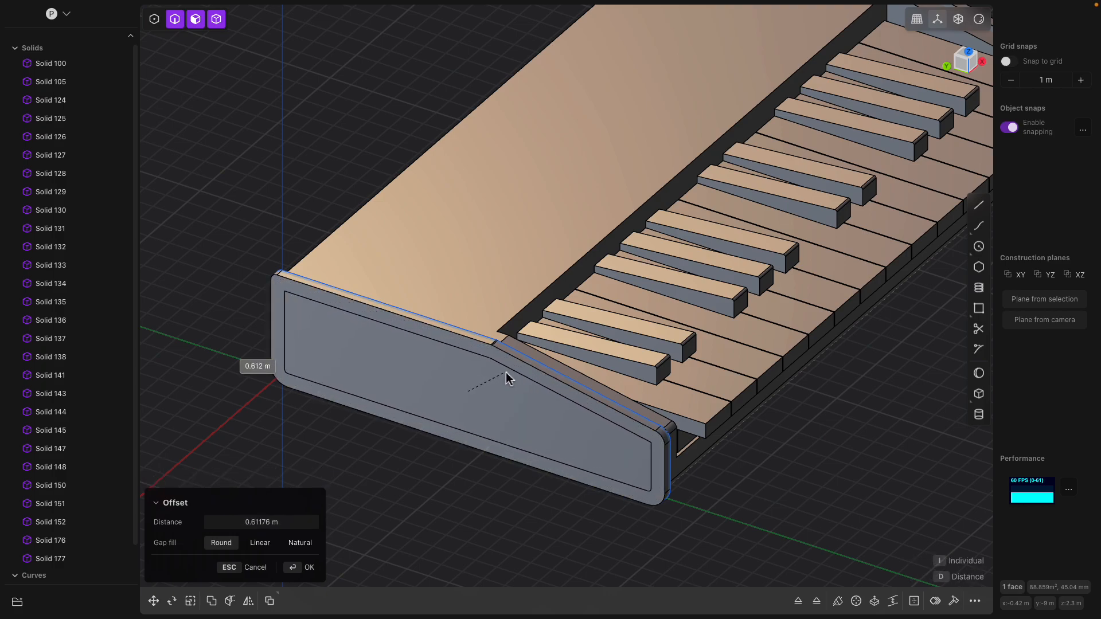
{"action": "middle_click_drag", "start_coordinate": [471, 383], "coordinate": [427, 383]}
{"action": "key", "text": "Return"}
- Offset the surrounding rim face by 0.111 m
{"action": "left_click", "coordinate": [455, 376]}
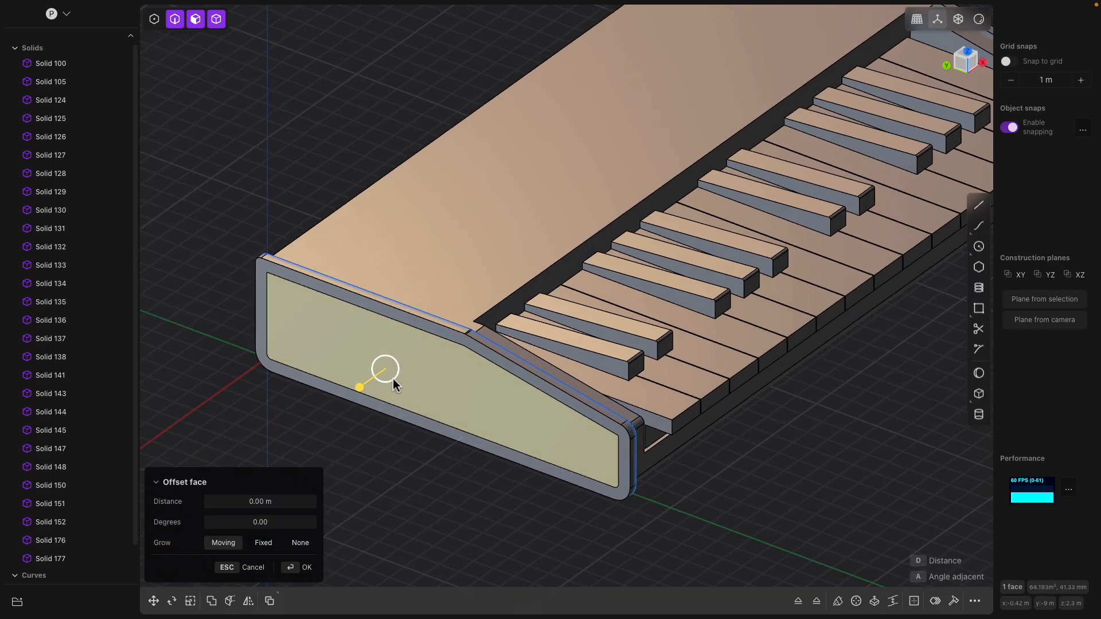
{"action": "left_click", "coordinate": [369, 398]}
{"action": "middle_click_drag", "start_coordinate": [319, 399], "coordinate": [295, 401]}
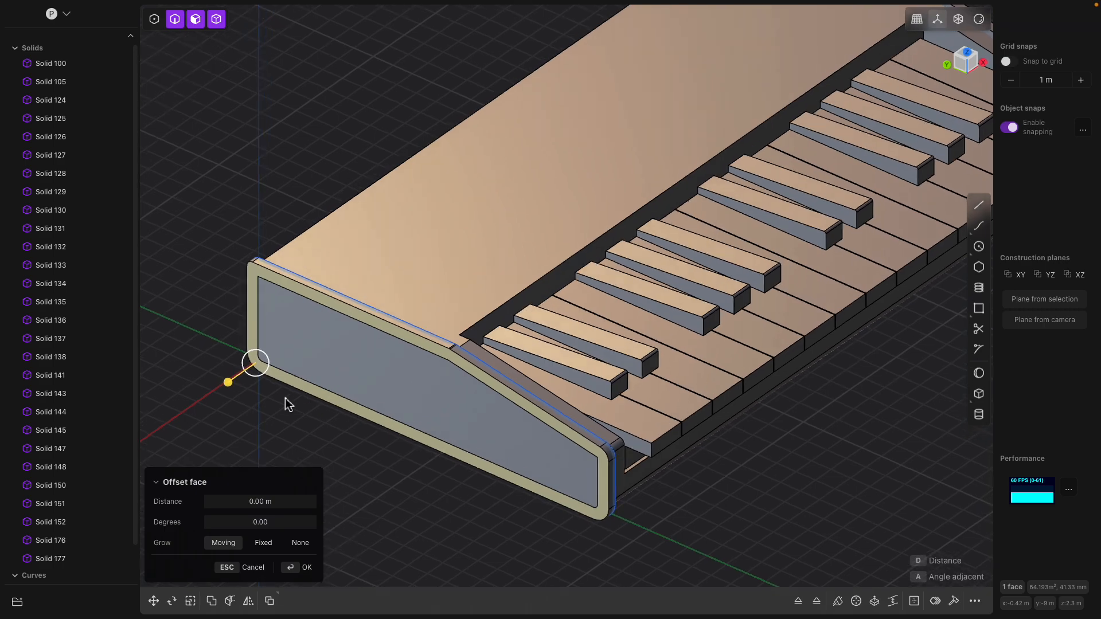
{"action": "left_click_drag", "start_coordinate": [228, 387], "coordinate": [227, 389]}
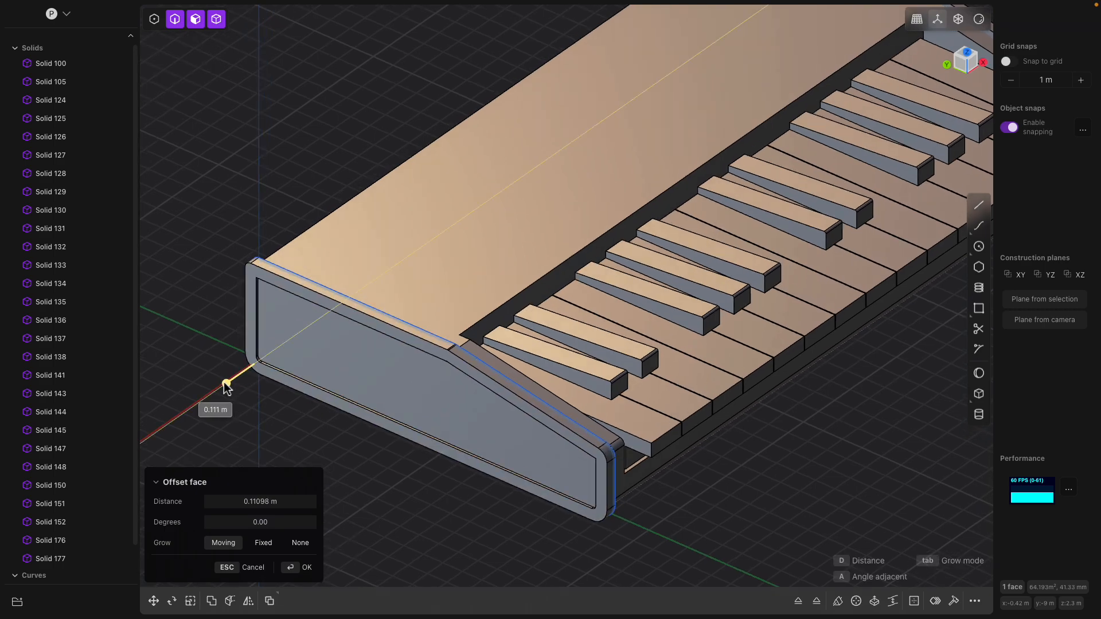
{"action": "key", "text": "Return"}
- Align a construction plane to the panel's inner face, viewing it straight on
{"action": "middle_click_drag", "start_coordinate": [197, 324], "coordinate": [234, 315]}
{"action": "left_click", "coordinate": [389, 358]}
{"action": "scroll", "coordinate": [390, 358], "scroll_direction": "up", "scroll_amount": 2}
{"action": "middle_click_drag", "start_coordinate": [409, 366], "coordinate": [573, 359]}
{"action": "key", "text": "slash"}
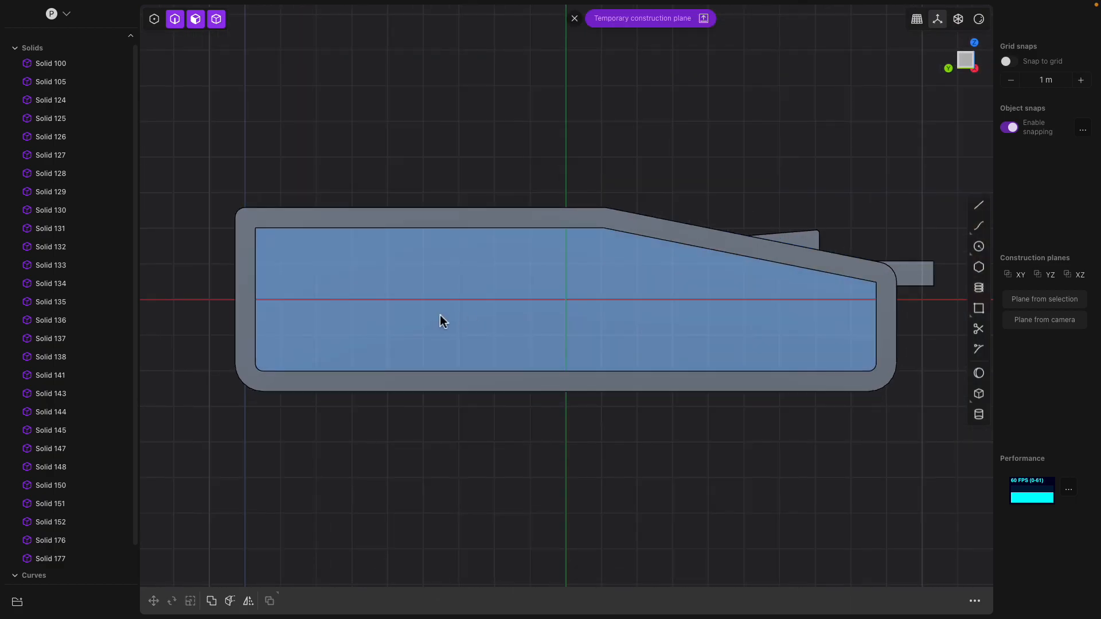
- Create 'AKAI' text in the Bio Rhyme font at size 2.21 on the panel face
{"action": "scroll", "coordinate": [448, 308], "scroll_direction": "down", "scroll_amount": 2}
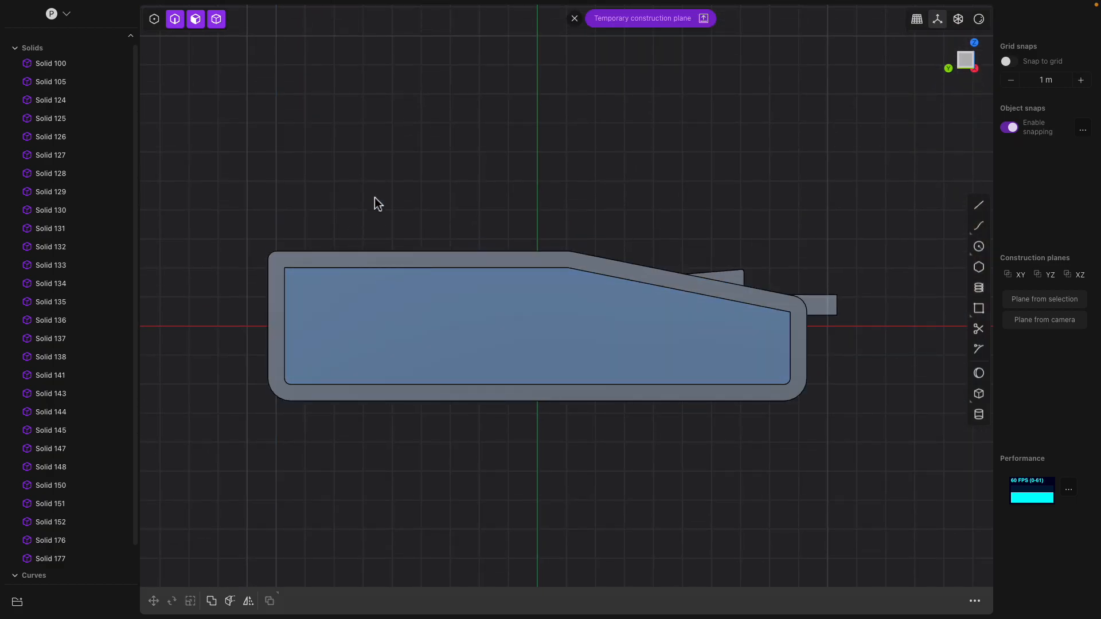
{"action": "type", "text": "f"}
{"action": "type", "text": "text"}
{"action": "left_click", "coordinate": [377, 340]}
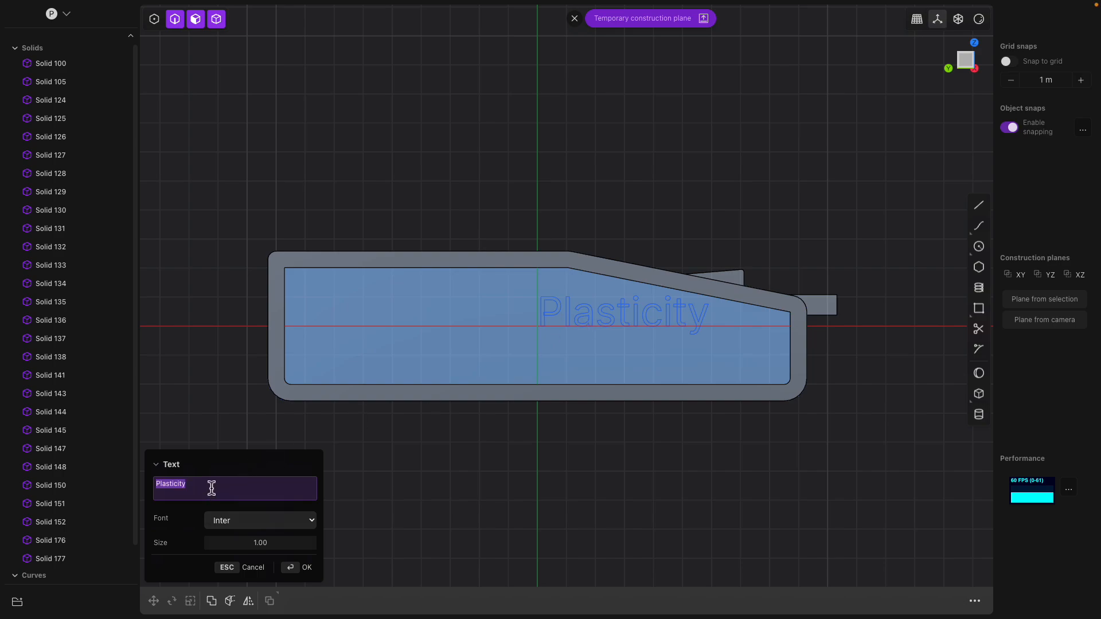
{"action": "type", "text": "AKAI"}
{"action": "left_click", "coordinate": [281, 516]}
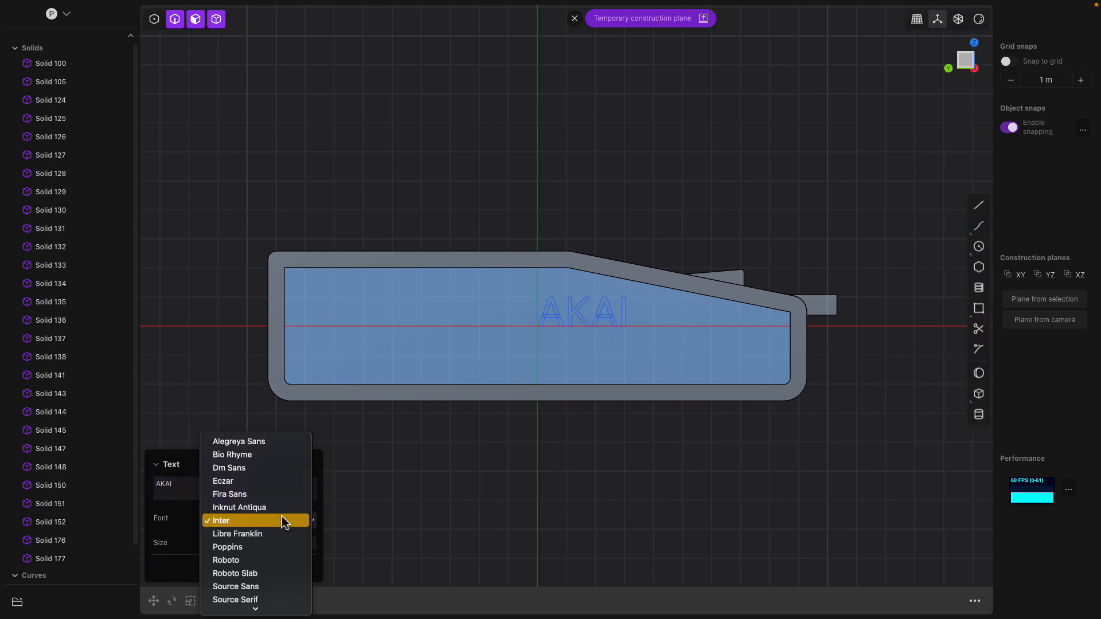
{"action": "key", "text": "Escape"}
{"action": "left_click", "coordinate": [278, 457]}
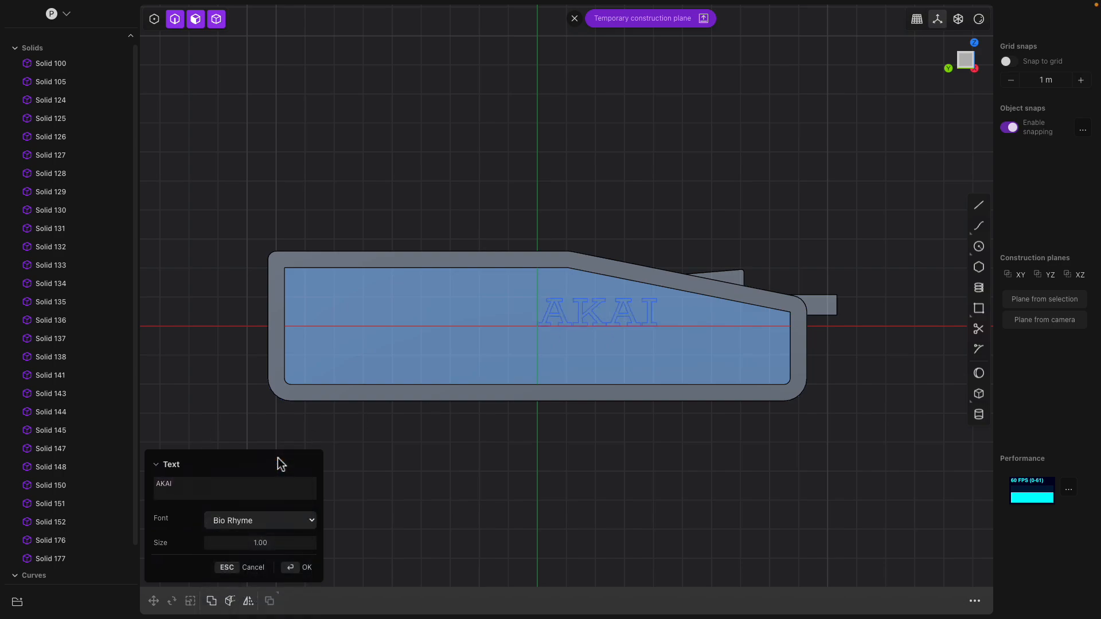
{"action": "left_click_drag", "start_coordinate": [260, 543], "coordinate": [326, 544]}
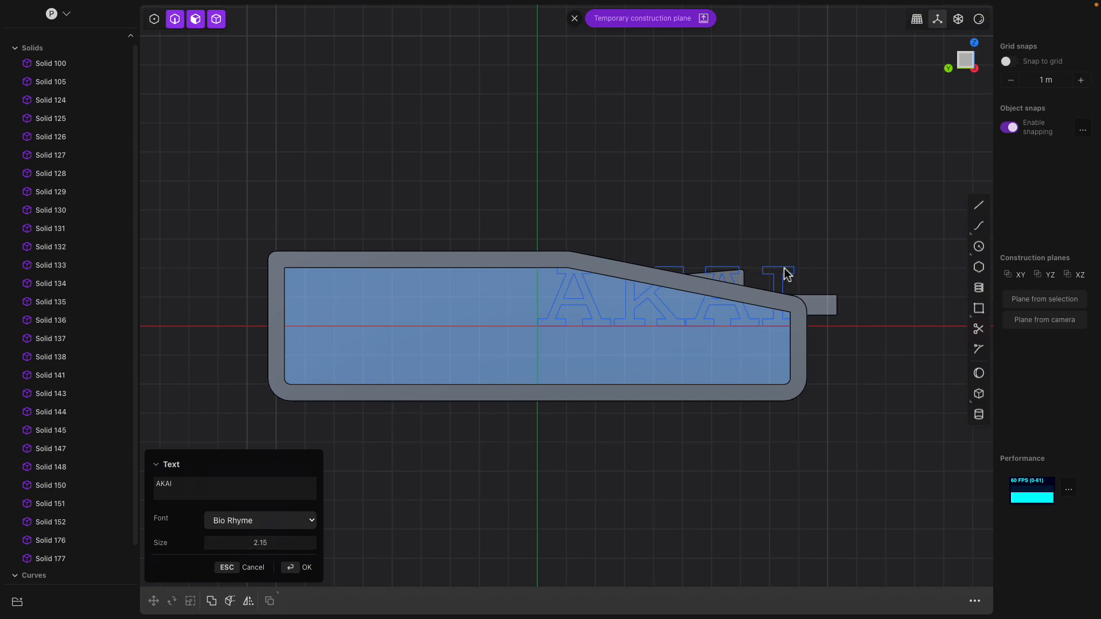
{"action": "left_click_drag", "start_coordinate": [231, 542], "coordinate": [235, 542]}
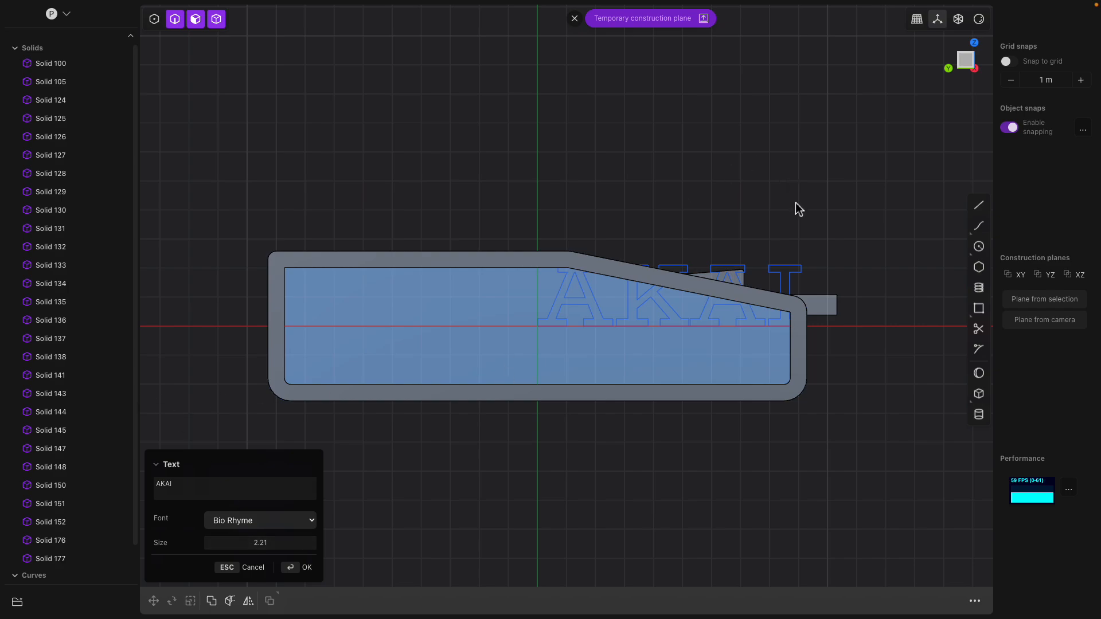
{"action": "key", "text": "Return"}
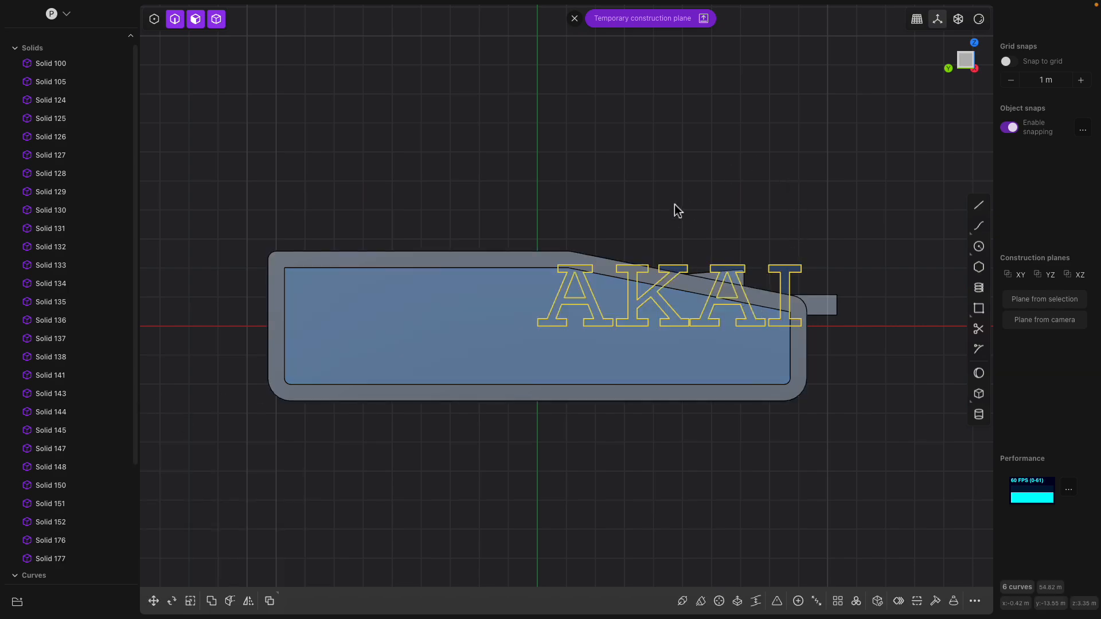
- Move the AKAI lettering left and down on the side panel
{"action": "key", "text": "g"}
{"action": "left_click_drag", "start_coordinate": [673, 305], "coordinate": [438, 334]}
{"action": "middle_click_drag", "start_coordinate": [439, 335], "coordinate": [420, 308]}
{"action": "scroll", "coordinate": [118, 344], "scroll_direction": "down", "scroll_amount": 5}
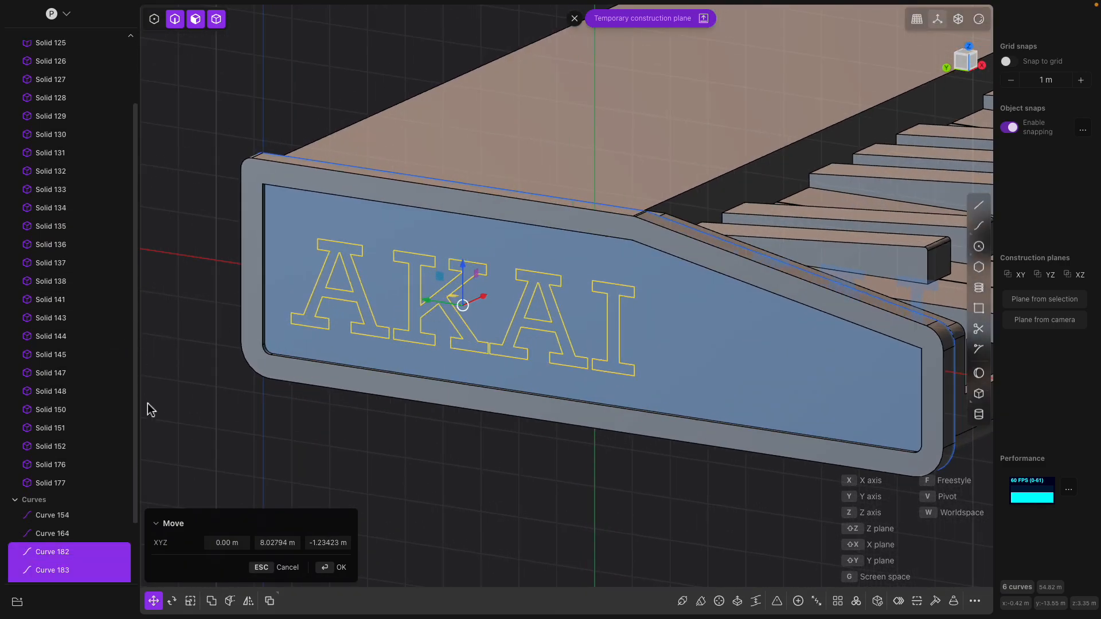
{"action": "scroll", "coordinate": [294, 403], "scroll_direction": "up", "scroll_amount": 2}
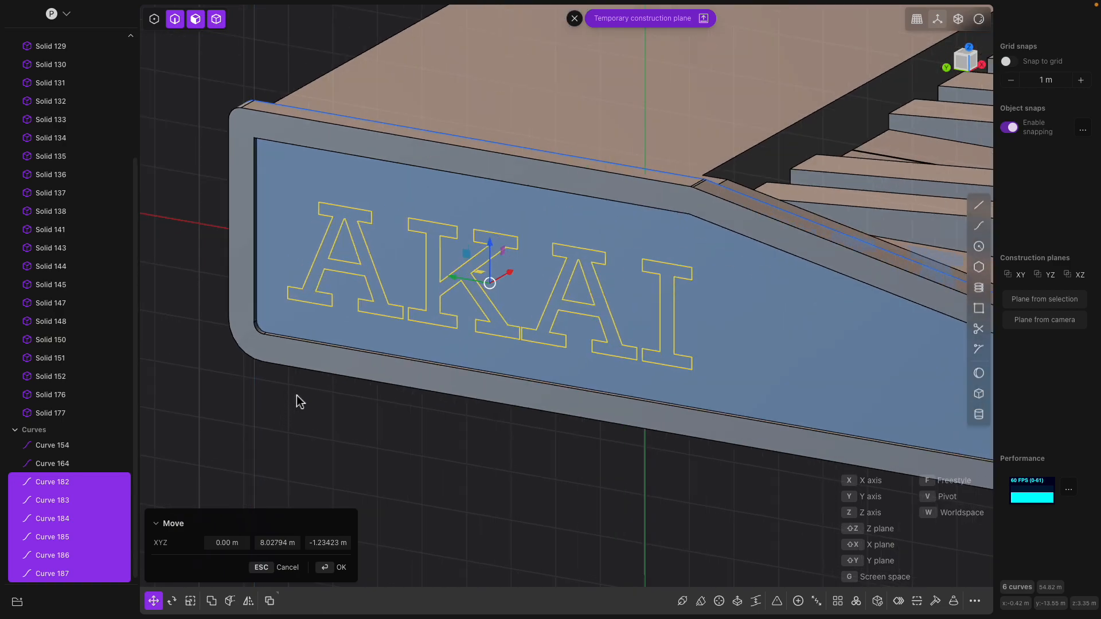
{"action": "key", "text": "Return"}
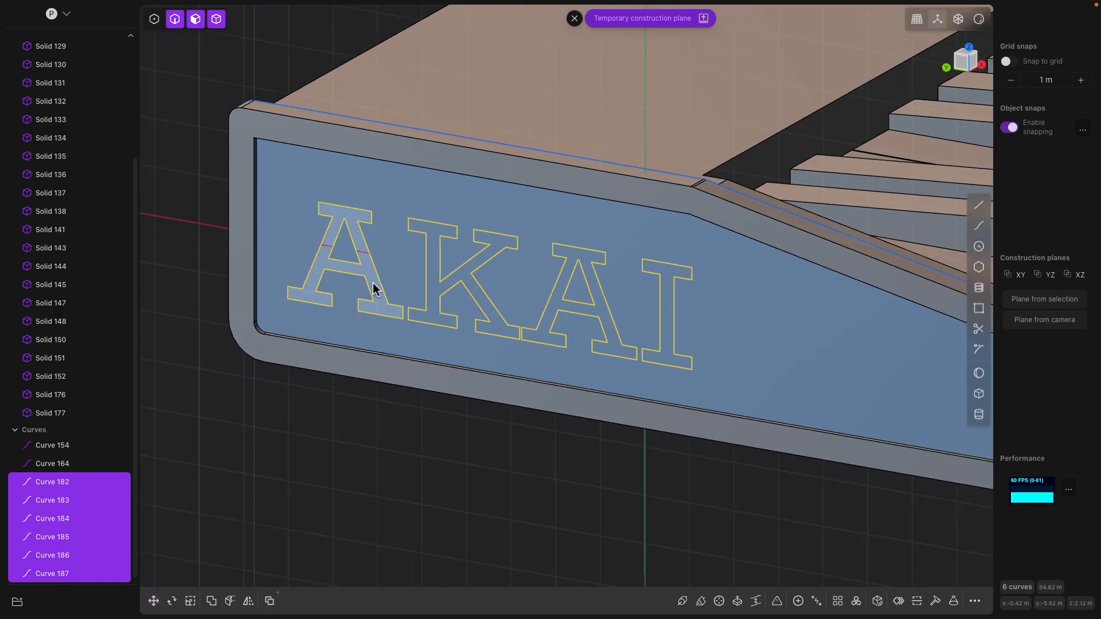
- Select the A, K, A, I letter regions for an extrusion, then cancel it
{"action": "left_click", "coordinate": [372, 288]}
{"action": "key", "text": "e"}
{"action": "left_click", "coordinate": [432, 285]}
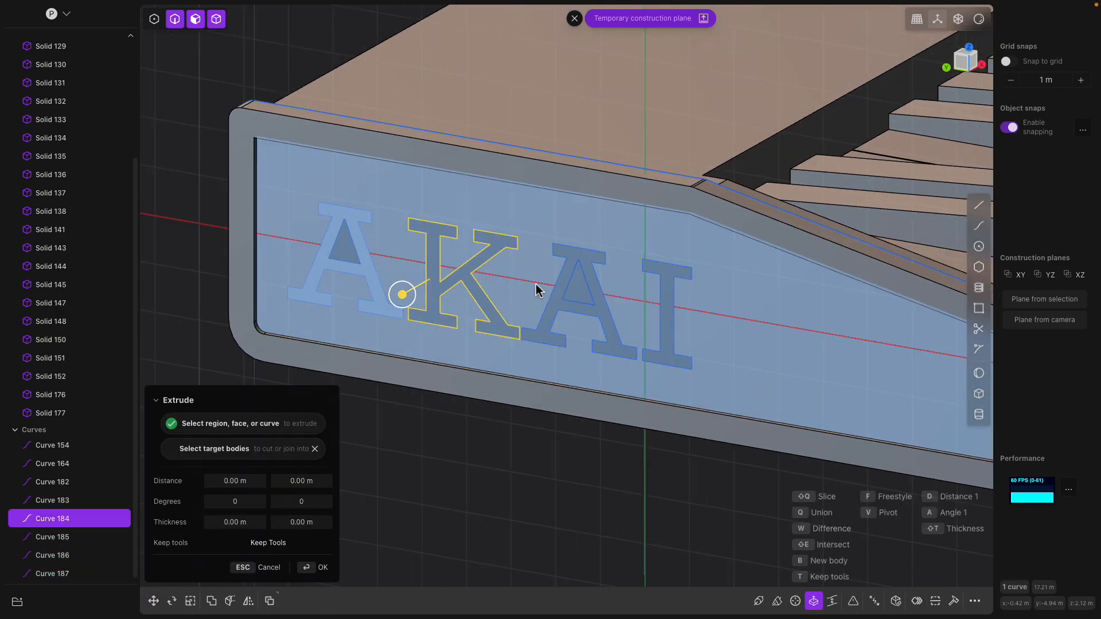
{"action": "left_click", "coordinate": [554, 303]}
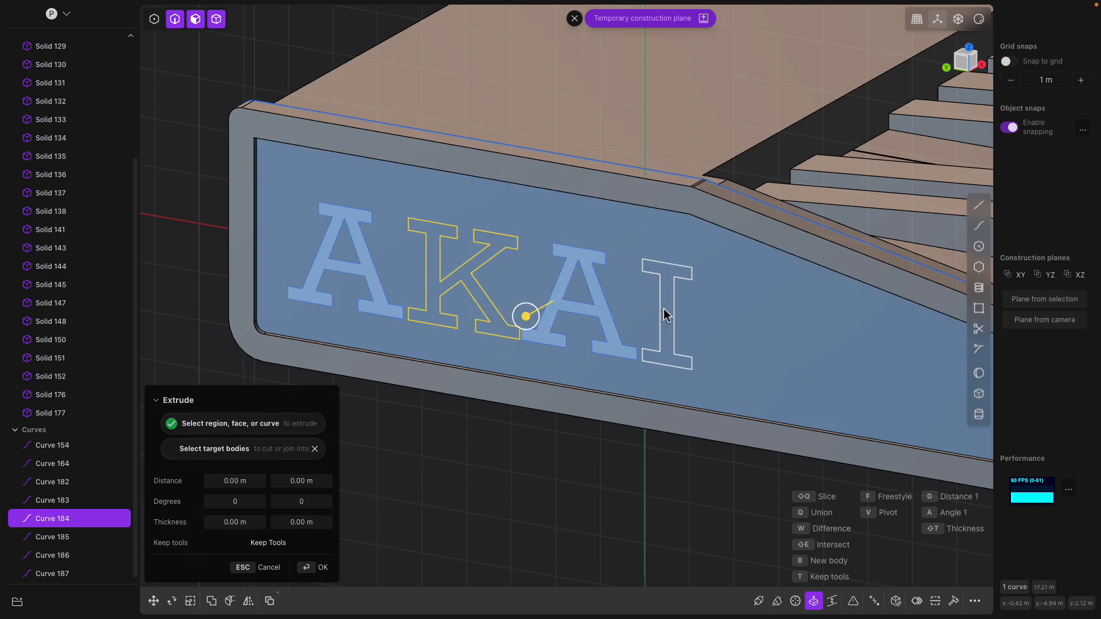
{"action": "left_click", "coordinate": [661, 313]}
{"action": "middle_click_drag", "start_coordinate": [658, 340], "coordinate": [627, 335]}
{"action": "left_click_drag", "start_coordinate": [629, 331], "coordinate": [639, 327]}
{"action": "key", "text": "Escape"}
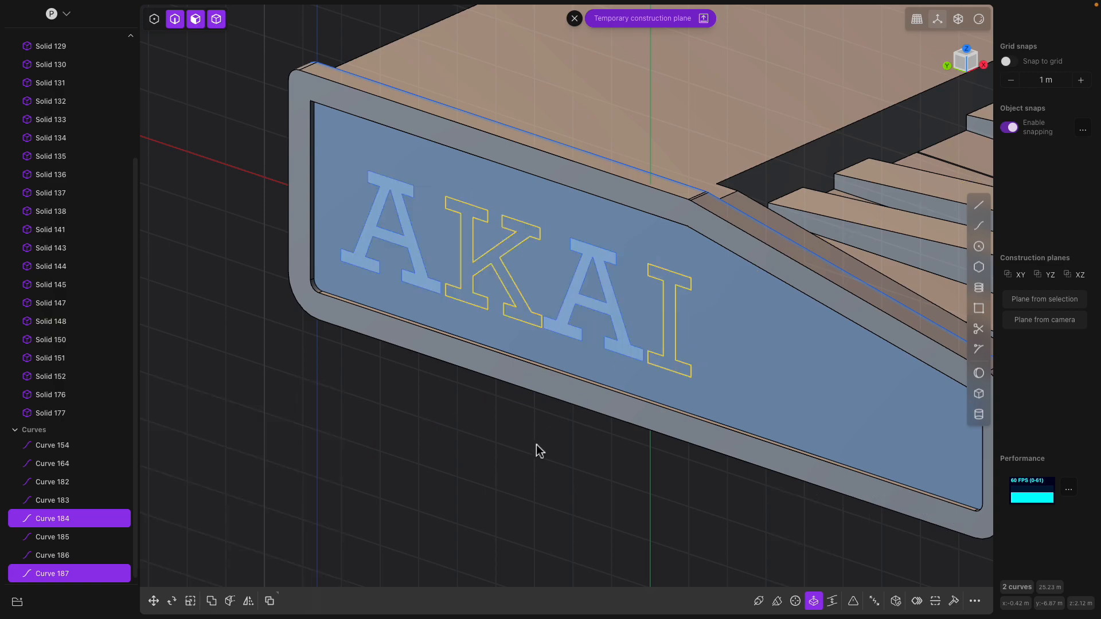
- Extrude one A letter out of the panel face
{"action": "middle_click_drag", "start_coordinate": [533, 449], "coordinate": [568, 412]}
{"action": "left_click", "coordinate": [573, 328]}
{"action": "key", "text": "e"}
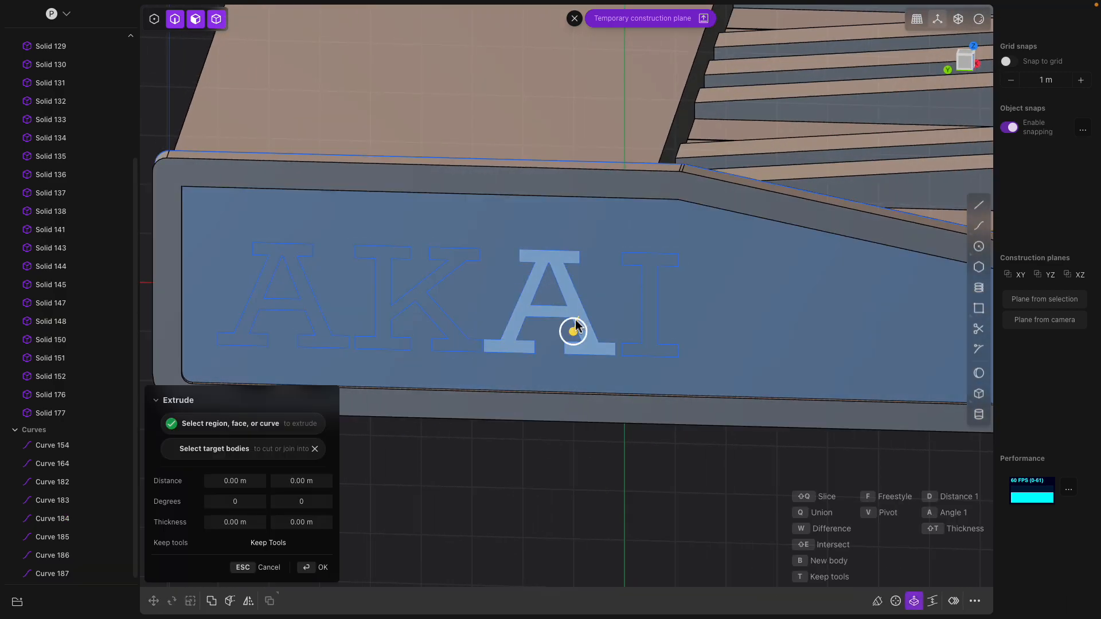
{"action": "middle_click_drag", "start_coordinate": [573, 328], "coordinate": [585, 332]}
{"action": "left_click_drag", "start_coordinate": [567, 331], "coordinate": [554, 327]}
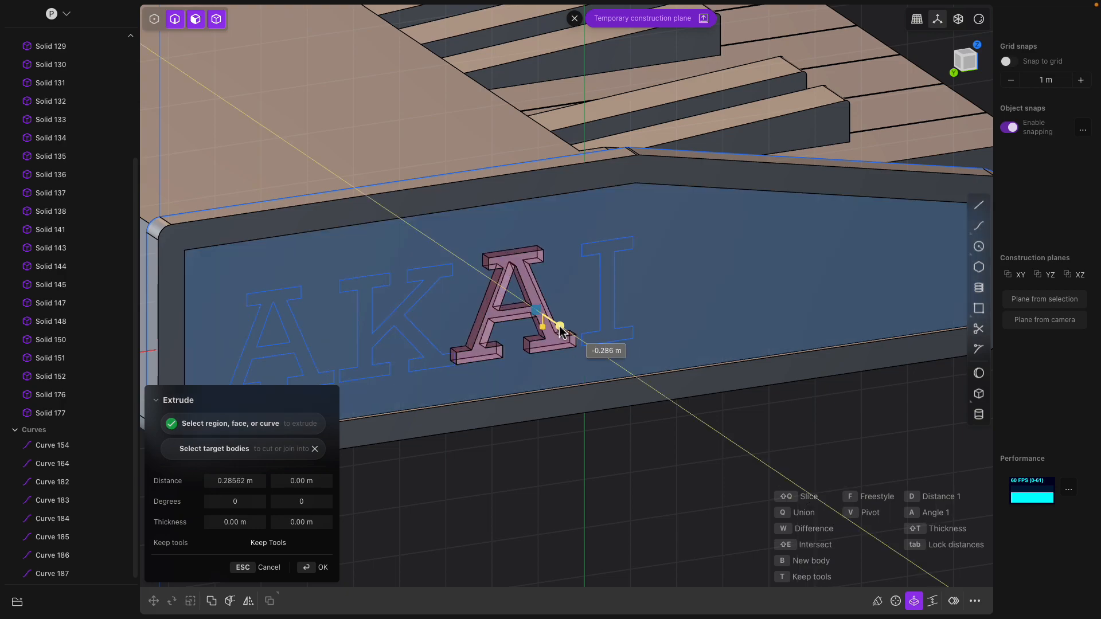
{"action": "left_click", "coordinate": [591, 462]}
{"action": "middle_click_drag", "start_coordinate": [591, 462], "coordinate": [660, 355]}
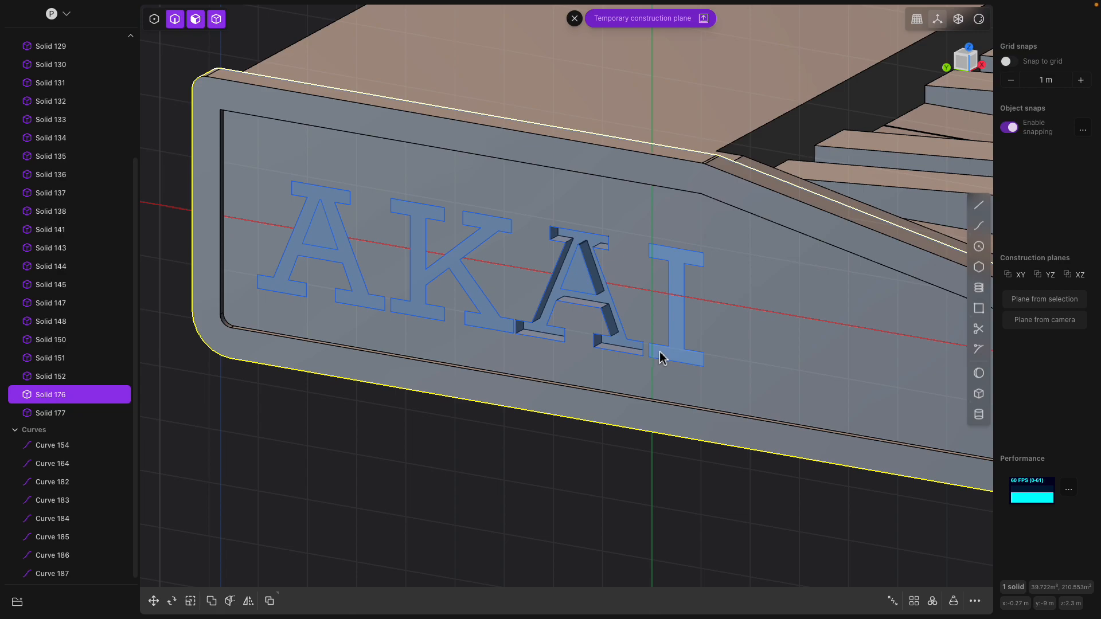
- Try extruding the A and I letters together, then cancel that attempt
{"action": "left_click", "coordinate": [659, 355]}
{"action": "key", "text": "e"}
{"action": "left_click", "coordinate": [677, 359]}
{"action": "left_click_drag", "start_coordinate": [649, 366], "coordinate": [659, 361]}
{"action": "key", "text": "Escape"}
- Cut the K and first A letters into the panel to finish the AKAI engraving
{"action": "left_click", "coordinate": [504, 323]}
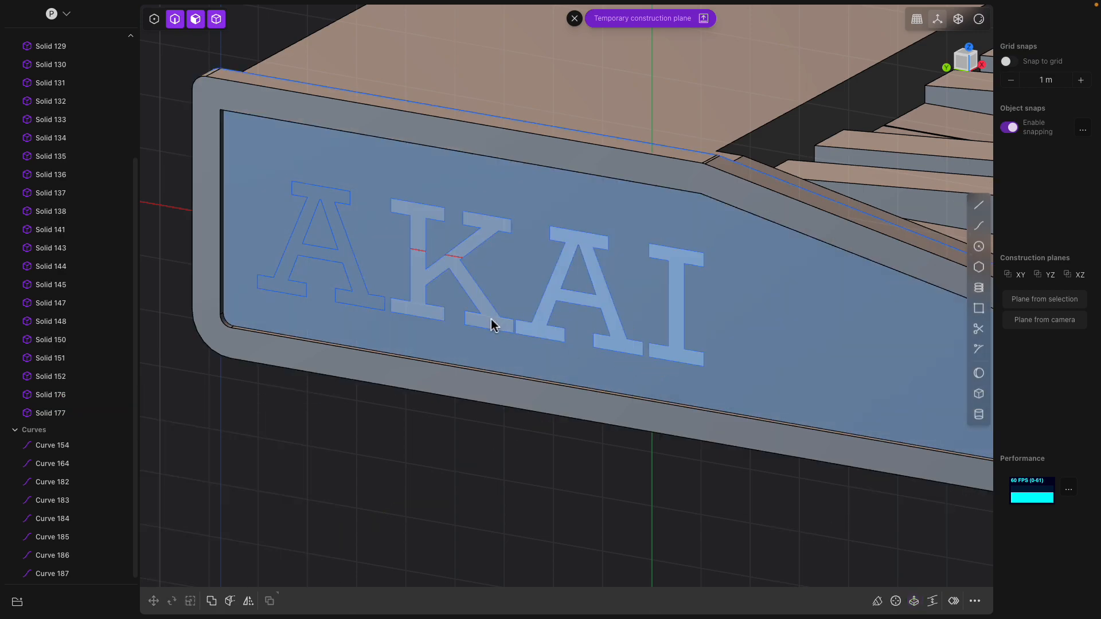
{"action": "key", "text": "e"}
{"action": "left_click", "coordinate": [367, 315]}
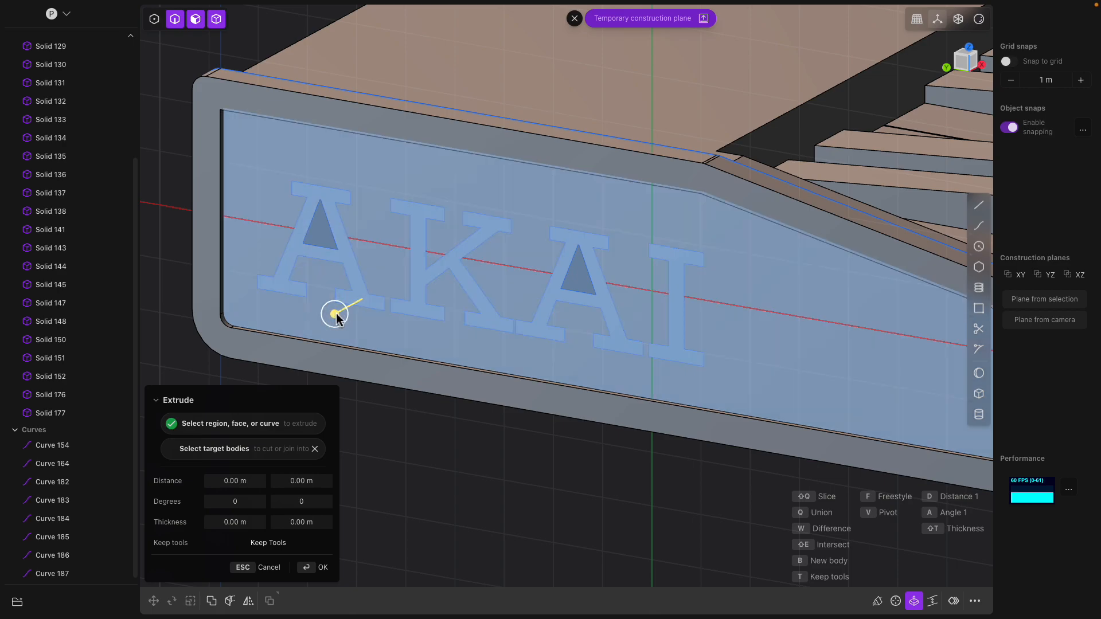
{"action": "left_click_drag", "start_coordinate": [336, 313], "coordinate": [345, 318]}
{"action": "key", "text": "Return"}
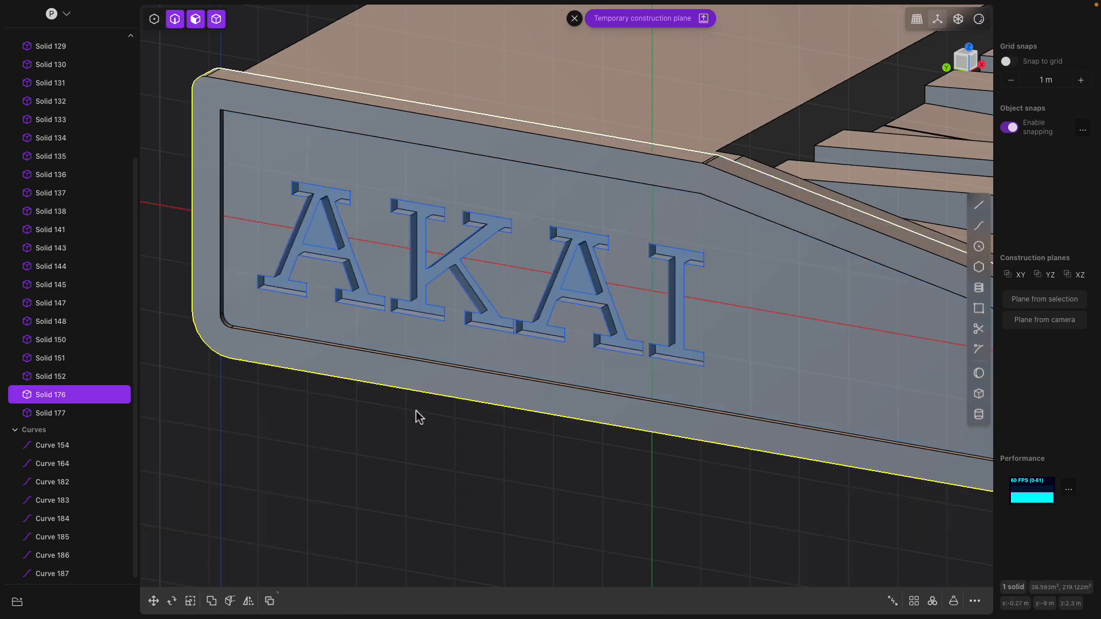
{"action": "left_click", "coordinate": [415, 412]}
{"action": "middle_click_drag", "start_coordinate": [417, 416], "coordinate": [446, 419]}
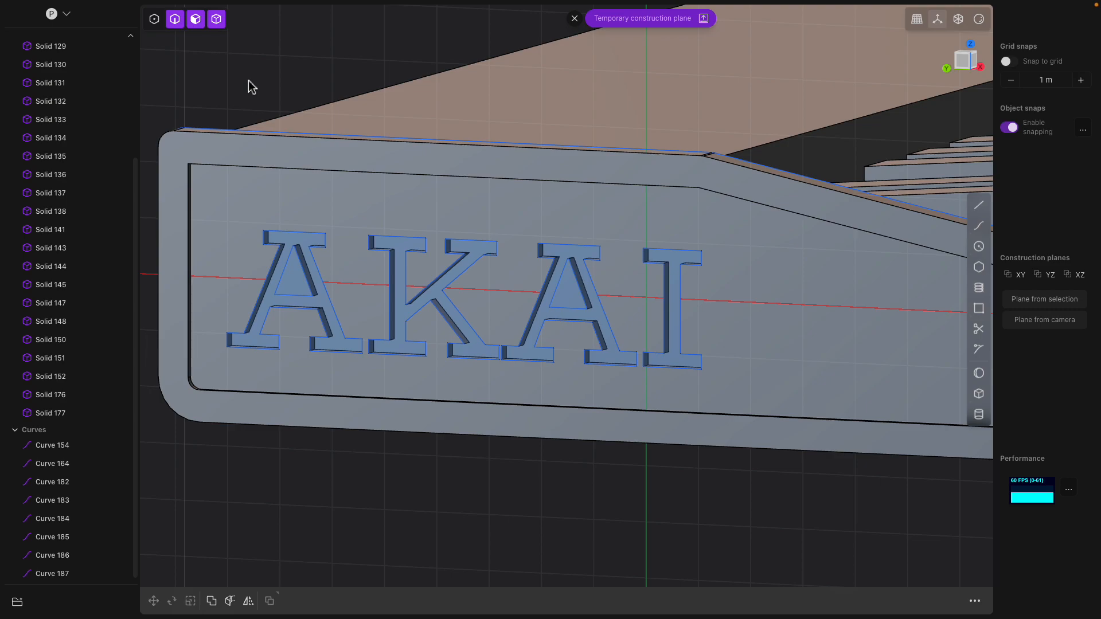
{"action": "scroll", "coordinate": [337, 126], "scroll_direction": "down", "scroll_amount": 3}
- Select the eight letter curves in the outliner, then deselect them
{"action": "middle_click_drag", "start_coordinate": [551, 225], "coordinate": [406, 337]}
{"action": "scroll", "coordinate": [405, 337], "scroll_direction": "down", "scroll_amount": 2}
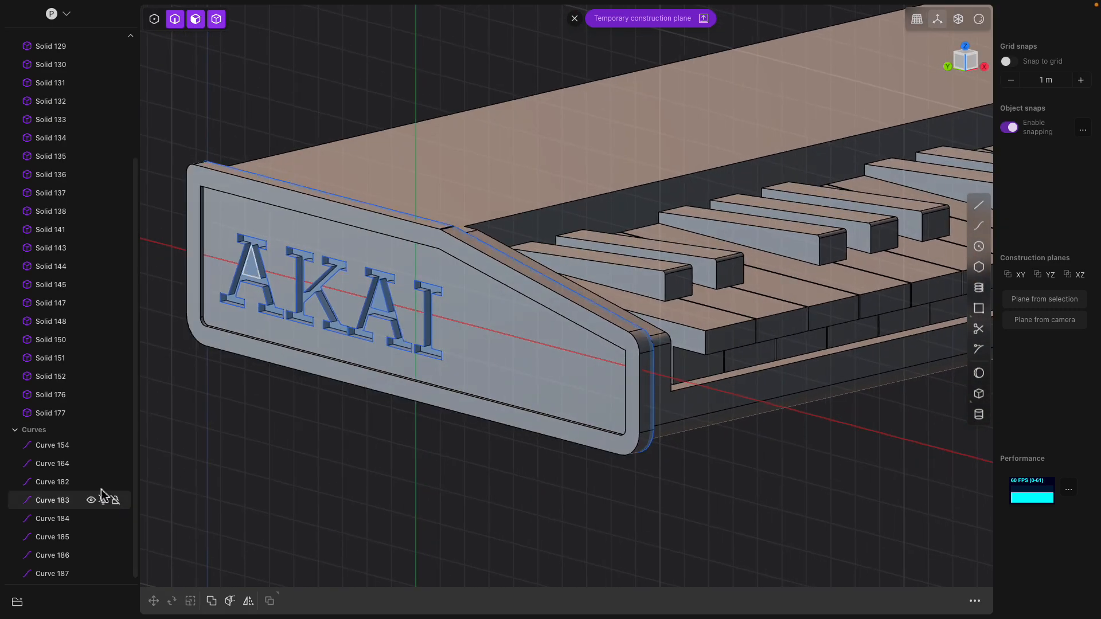
{"action": "left_click", "coordinate": [52, 446]}
{"action": "left_click", "coordinate": [53, 574], "text": "shift"}
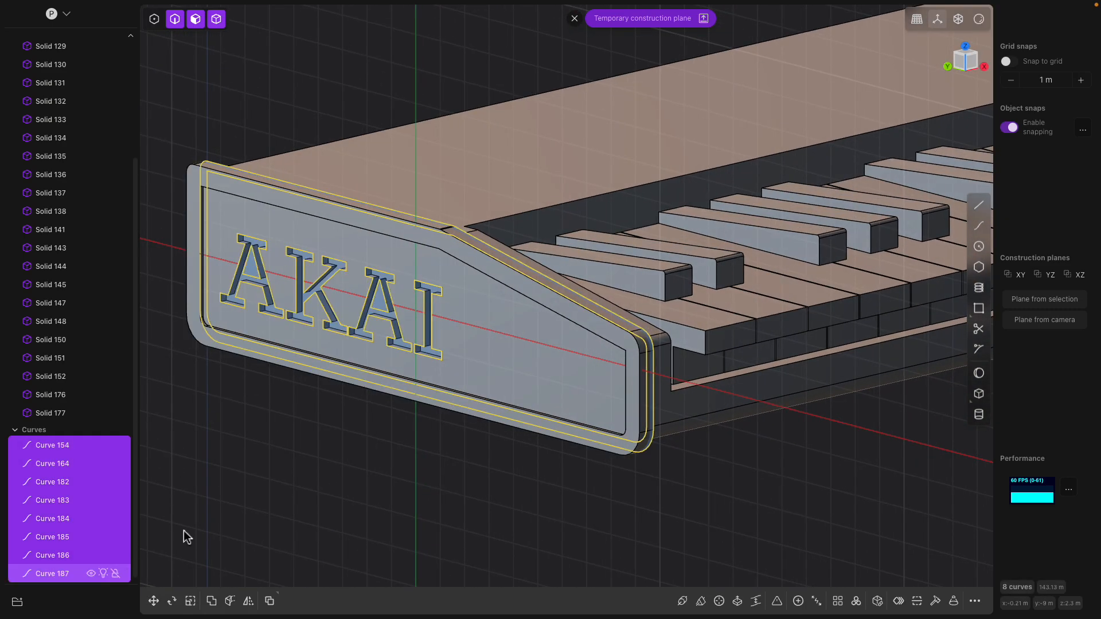
{"action": "left_click", "coordinate": [352, 476]}
- Give the engraved AKAI side panel (Solid 176) a red material
{"action": "middle_click_drag", "start_coordinate": [353, 476], "coordinate": [289, 456]}
{"action": "scroll", "coordinate": [442, 381], "scroll_direction": "down", "scroll_amount": 2}
{"action": "scroll", "coordinate": [283, 366], "scroll_direction": "up", "scroll_amount": 3}
{"action": "middle_click_drag", "start_coordinate": [283, 367], "coordinate": [396, 319], "text": "shift"}
{"action": "left_click", "coordinate": [367, 320]}
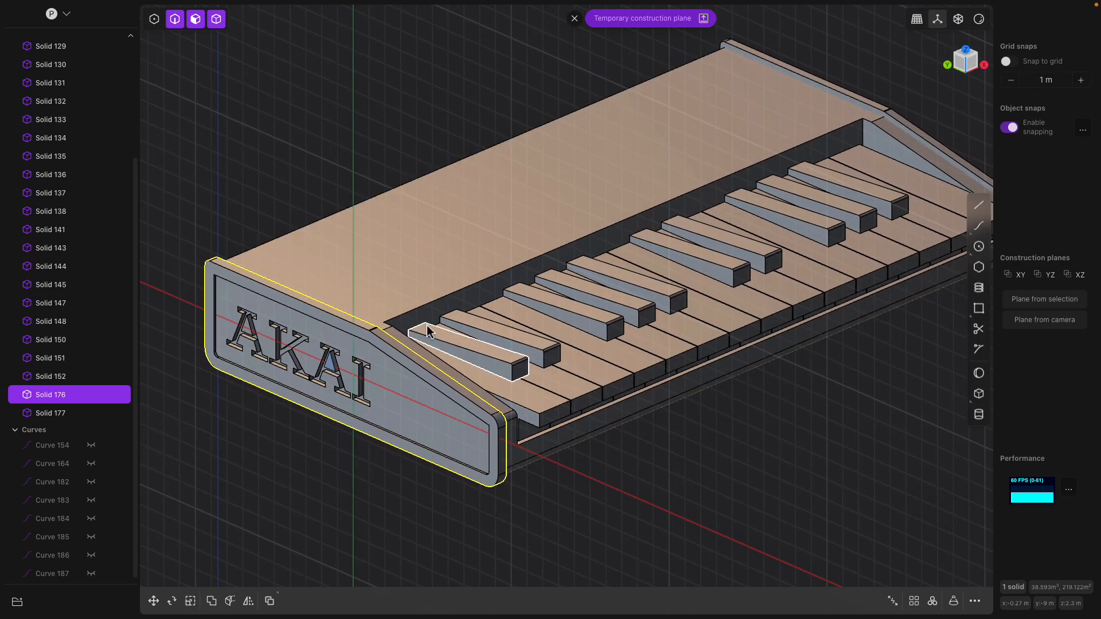
{"action": "middle_click_drag", "start_coordinate": [384, 357], "coordinate": [374, 354]}
{"action": "key", "text": "m"}
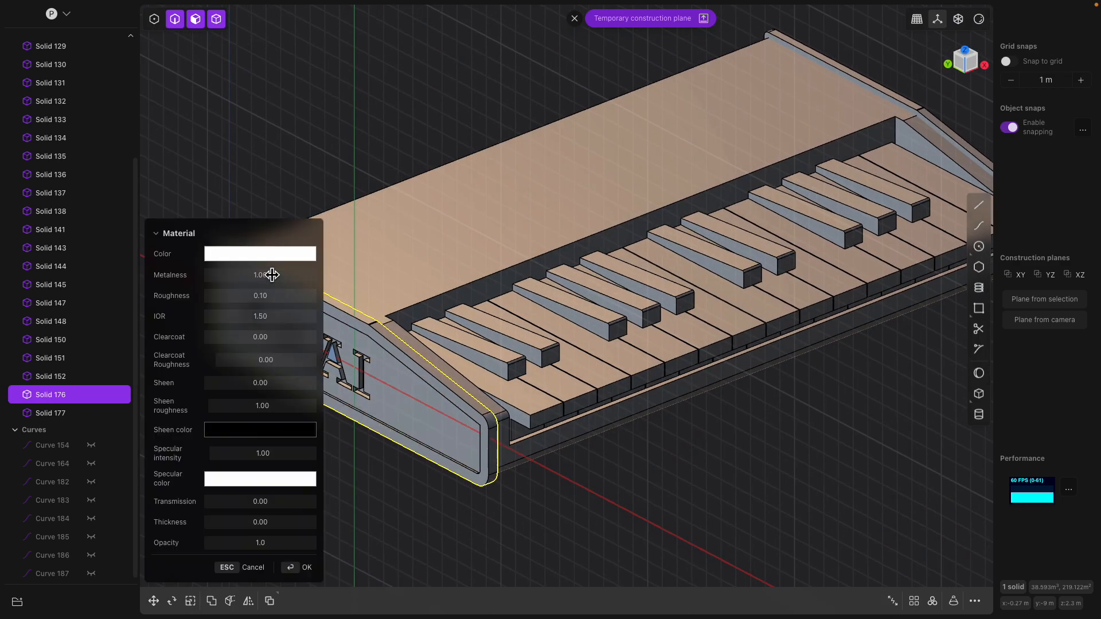
{"action": "left_click", "coordinate": [260, 253]}
{"action": "left_click_drag", "start_coordinate": [298, 281], "coordinate": [320, 265]}
{"action": "left_click", "coordinate": [343, 169]}
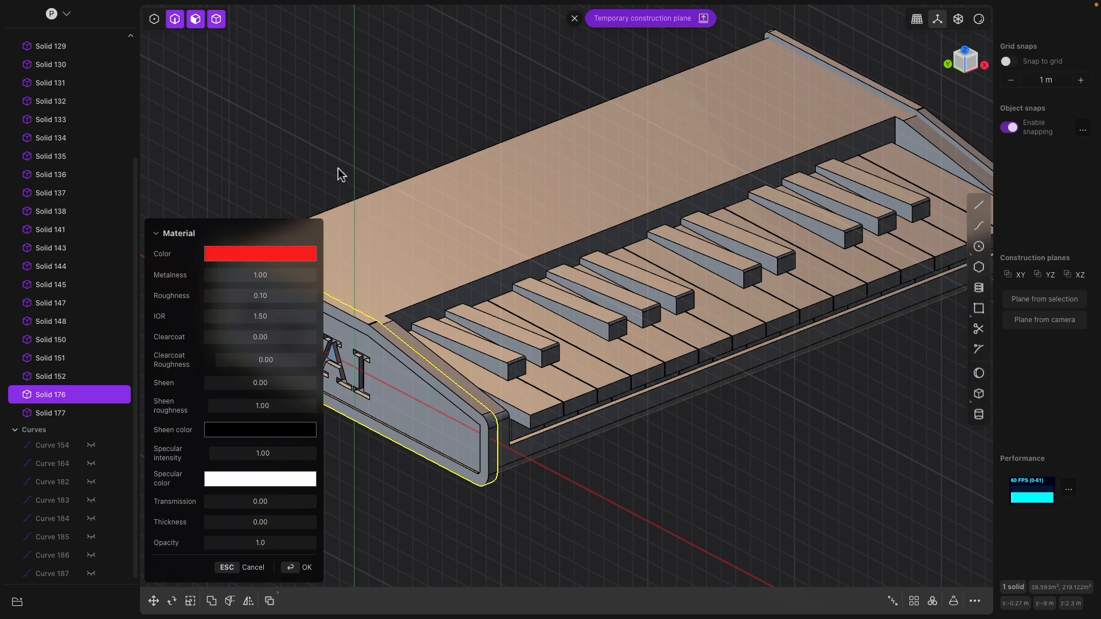
{"action": "left_click", "coordinate": [294, 568]}
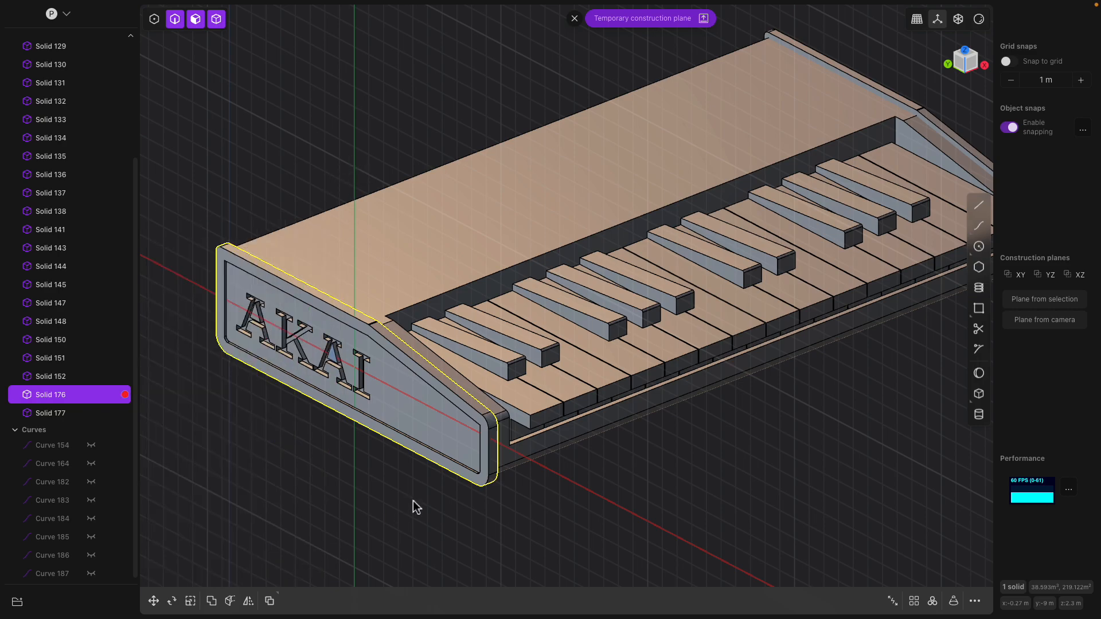
{"action": "scroll", "coordinate": [411, 507], "scroll_direction": "up", "scroll_amount": 1}
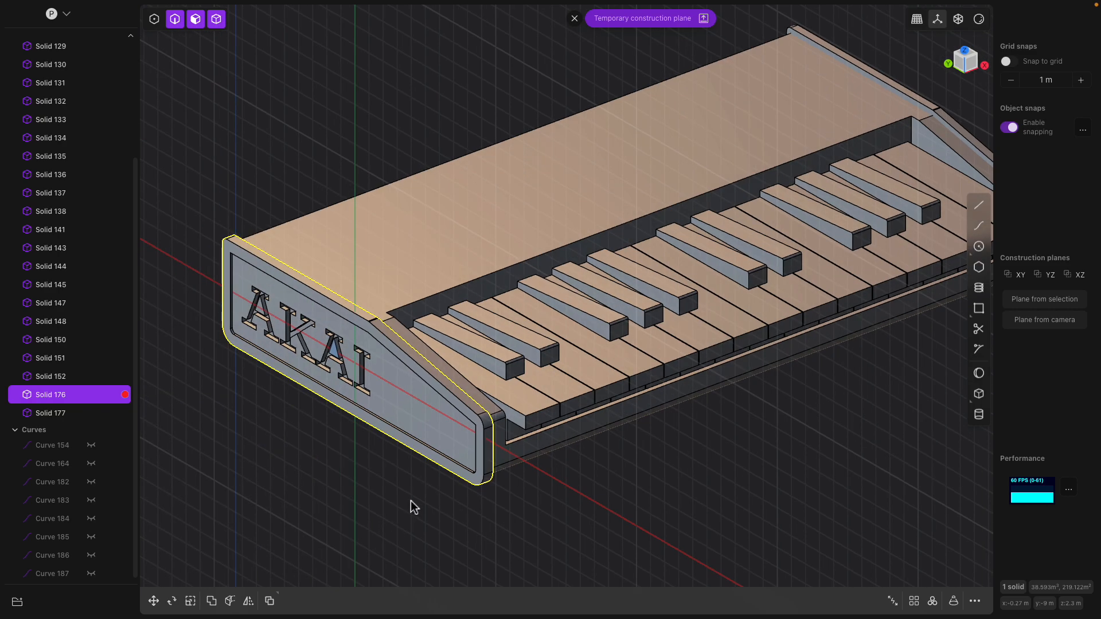
- Show material colours and copy the red material onto the right end cap, Solid 177
{"action": "left_click", "coordinate": [978, 23]}
{"action": "middle_click_drag", "start_coordinate": [932, 81], "coordinate": [635, 290]}
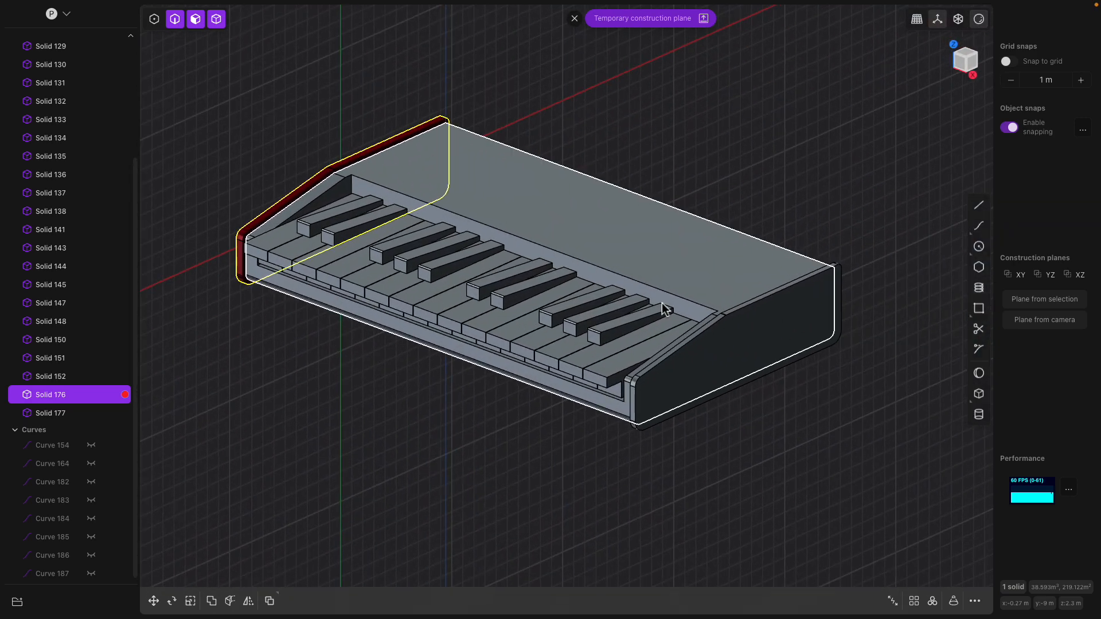
{"action": "left_click", "coordinate": [728, 344]}
{"action": "key", "text": "m"}
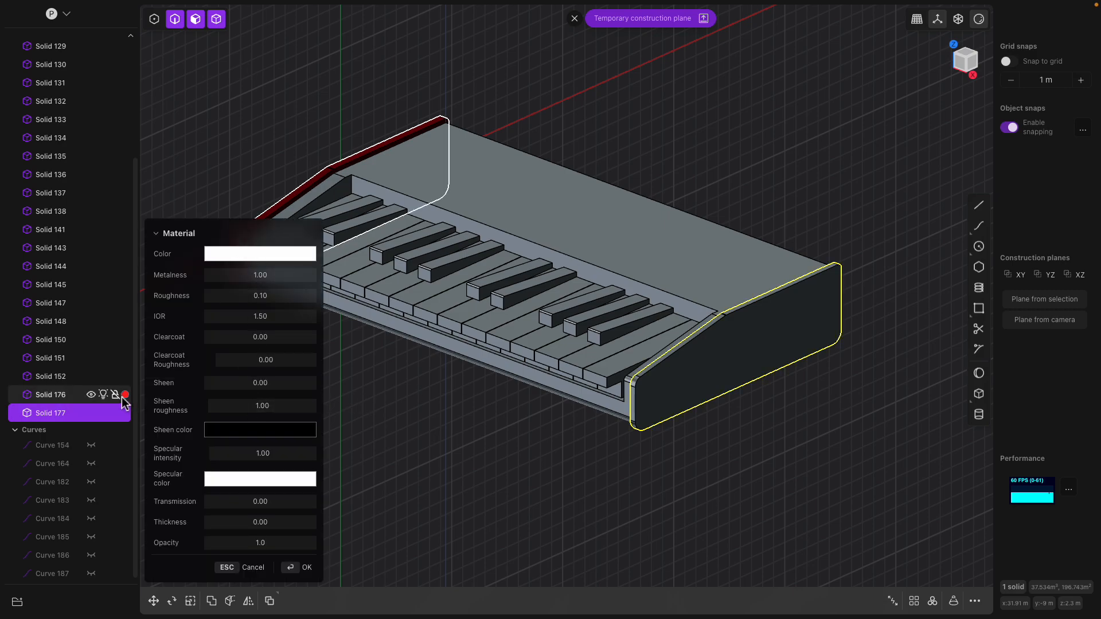
{"action": "left_click_drag", "start_coordinate": [126, 395], "coordinate": [128, 414]}
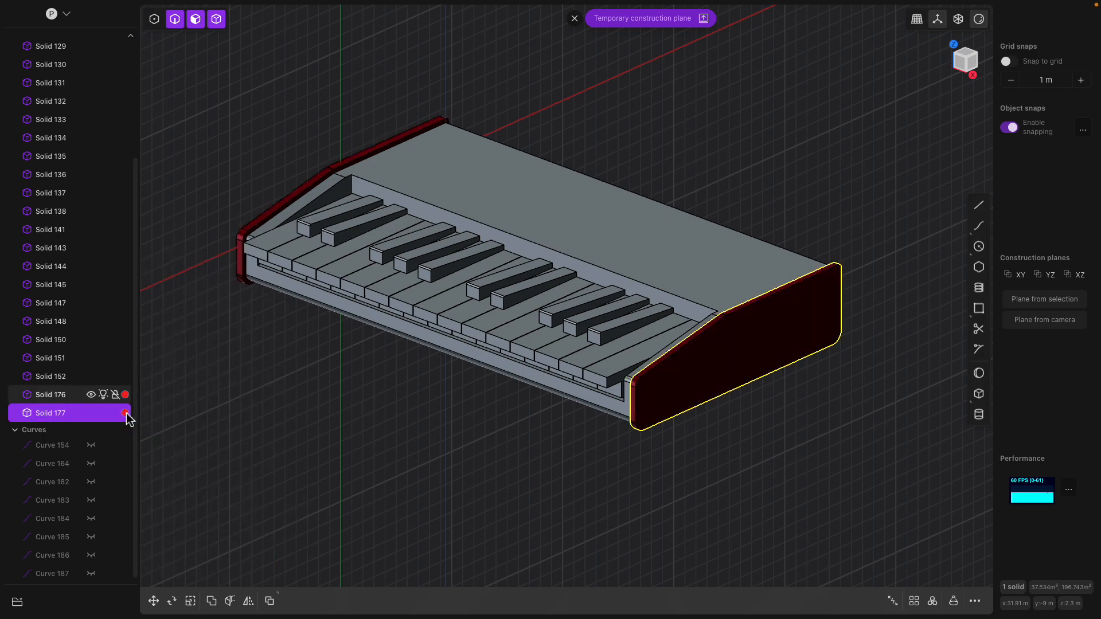
{"action": "middle_click_drag", "start_coordinate": [344, 430], "coordinate": [548, 403]}
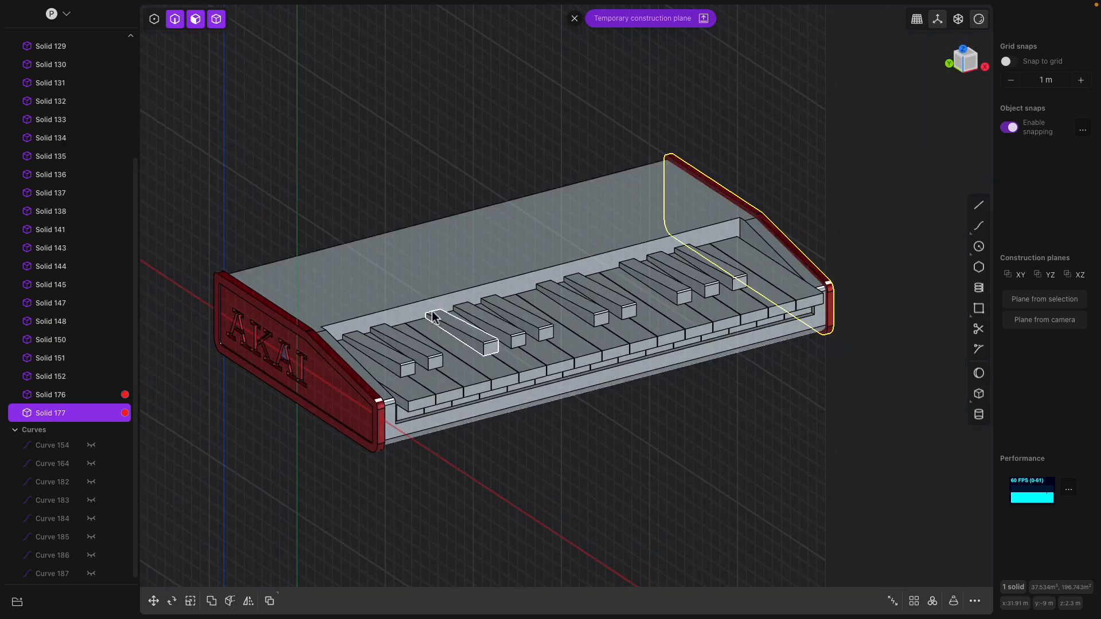
- Give the first black key (Solid 138) a dark grey material
{"action": "middle_click_drag", "start_coordinate": [433, 319], "coordinate": [396, 348]}
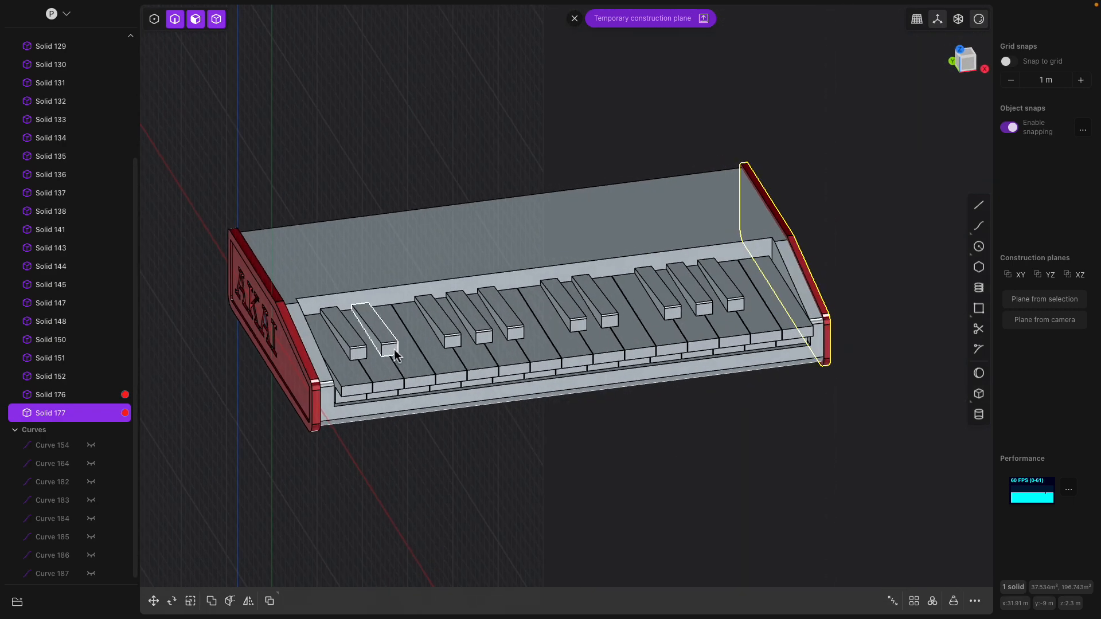
{"action": "middle_click_drag", "start_coordinate": [373, 386], "coordinate": [391, 354]}
{"action": "left_click", "coordinate": [352, 370]}
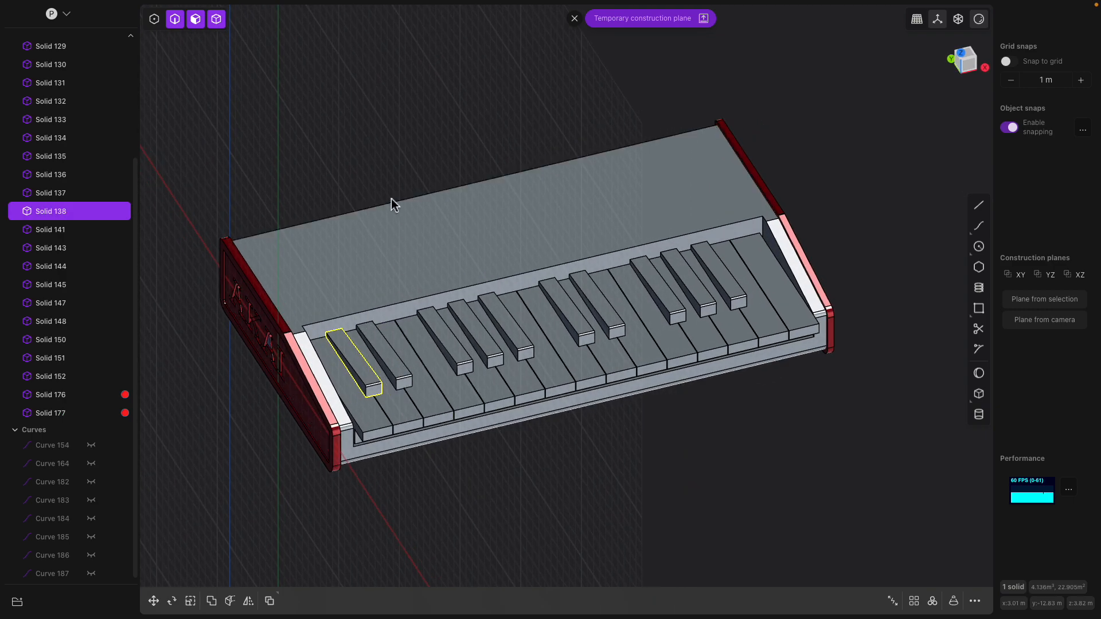
{"action": "key", "text": "m"}
{"action": "left_click", "coordinate": [271, 254]}
{"action": "left_click", "coordinate": [213, 311]}
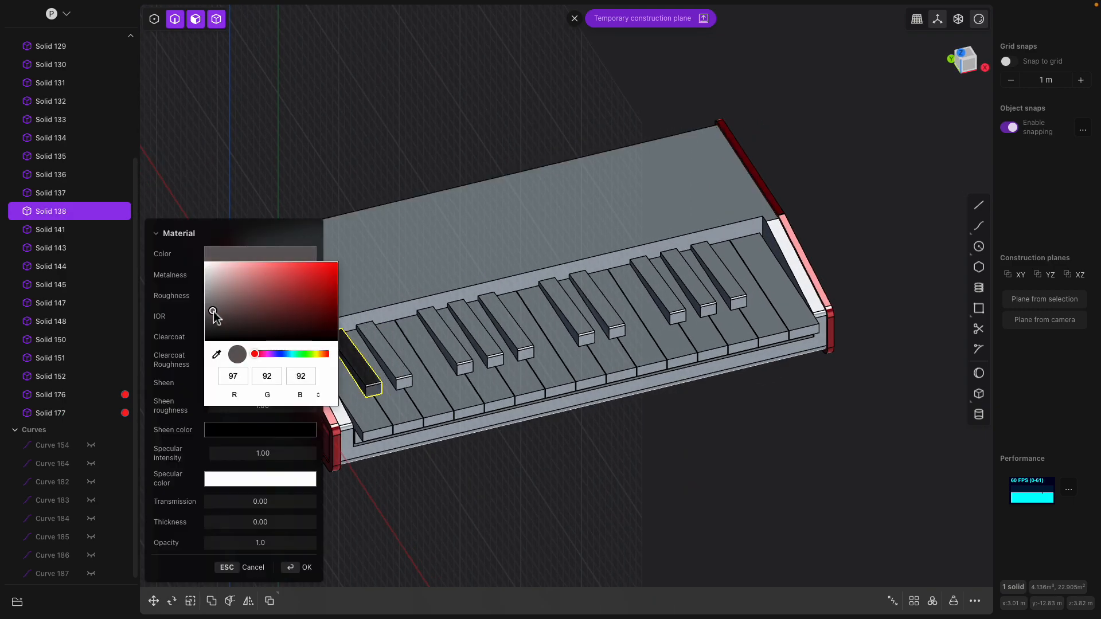
{"action": "left_click", "coordinate": [297, 142]}
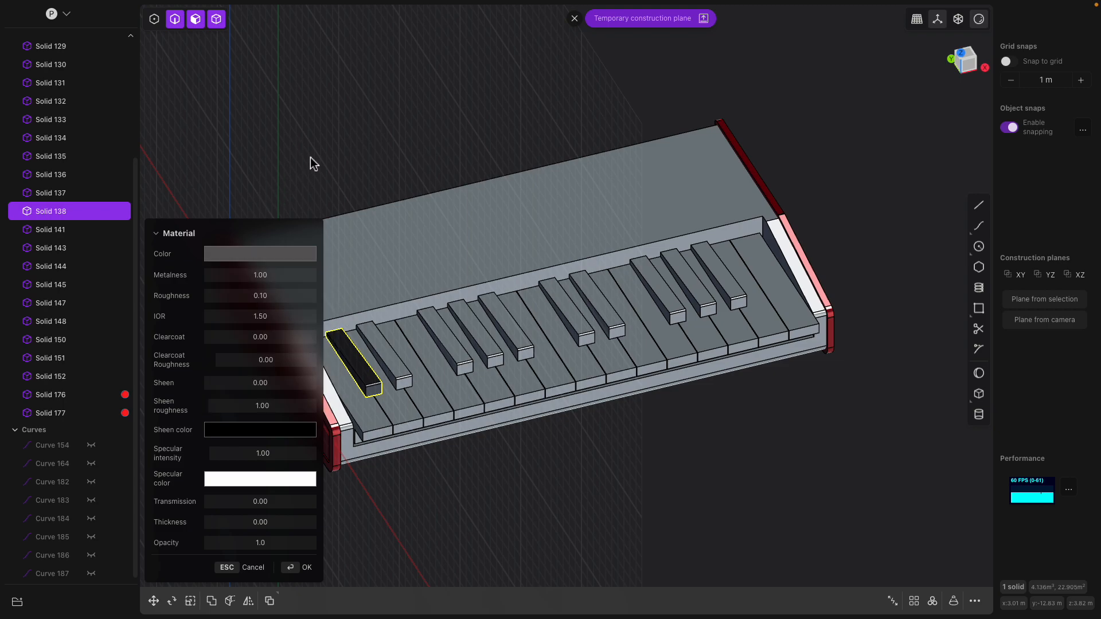
{"action": "left_click", "coordinate": [301, 568]}
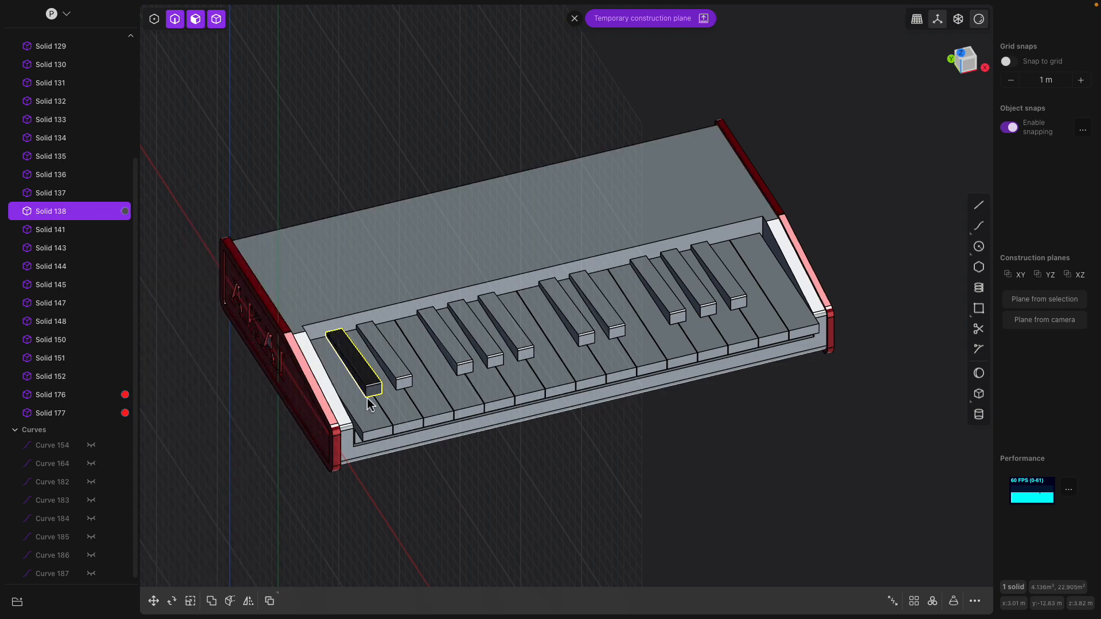
- Copy the dark material onto the remaining black keys
{"action": "left_click", "coordinate": [404, 385]}
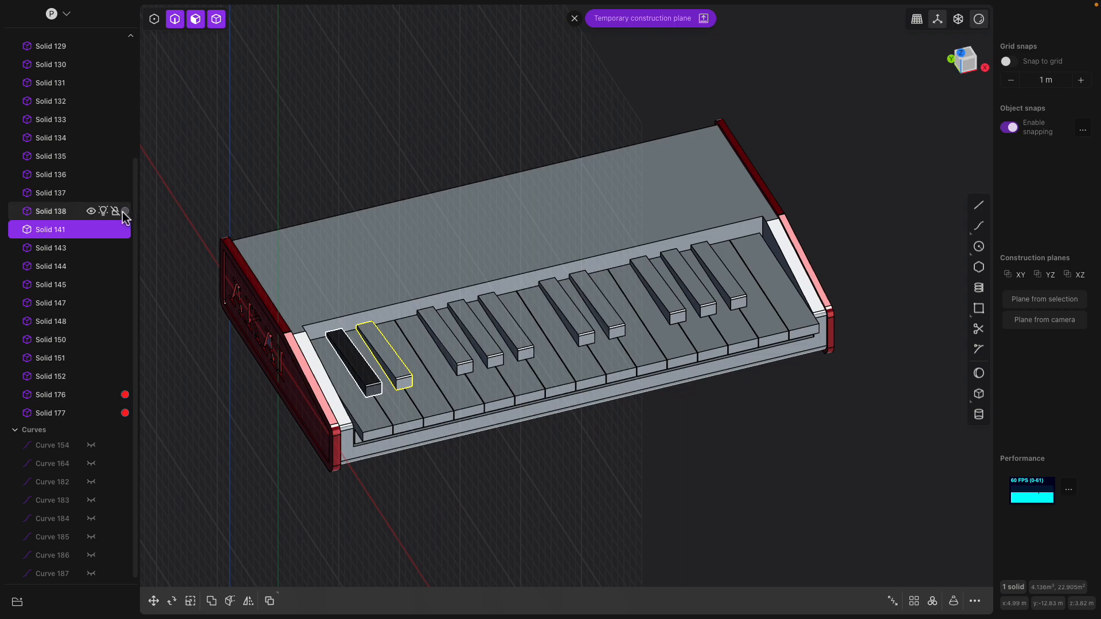
{"action": "left_click_drag", "start_coordinate": [127, 232], "coordinate": [126, 249]}
{"action": "left_click_drag", "start_coordinate": [126, 249], "coordinate": [126, 287]}
{"action": "left_click_drag", "start_coordinate": [125, 285], "coordinate": [126, 370]}
{"action": "left_click", "coordinate": [354, 160]}
{"action": "middle_click_drag", "start_coordinate": [354, 161], "coordinate": [497, 180]}
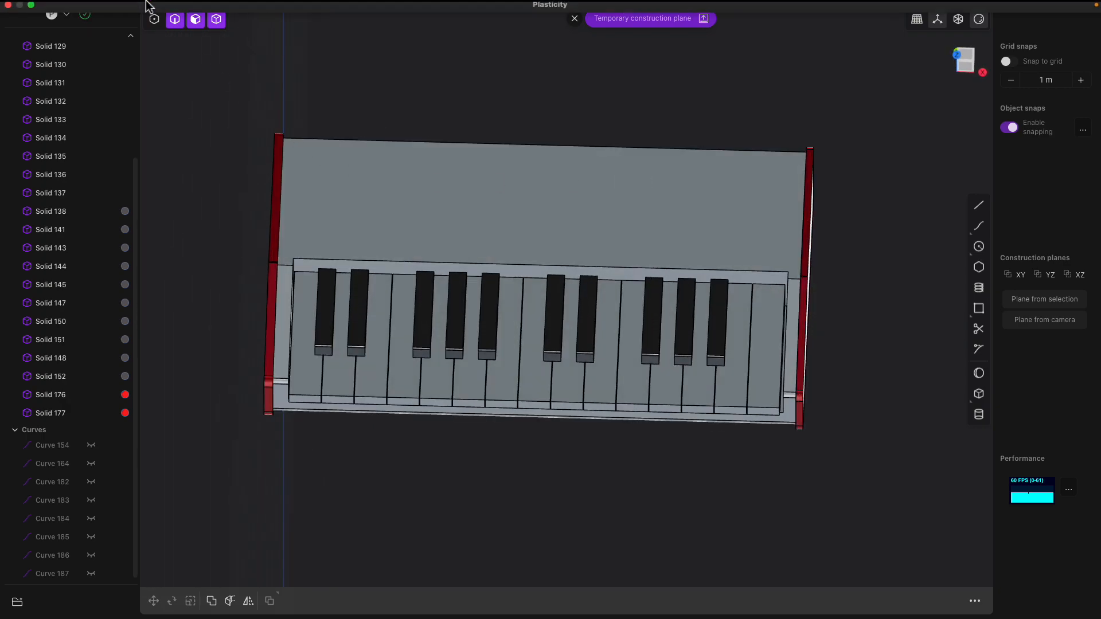
- Save the model as keyboard2.plasticity with File > Save As
{"action": "left_click", "coordinate": [85, 6]}
{"action": "left_click", "coordinate": [102, 62]}
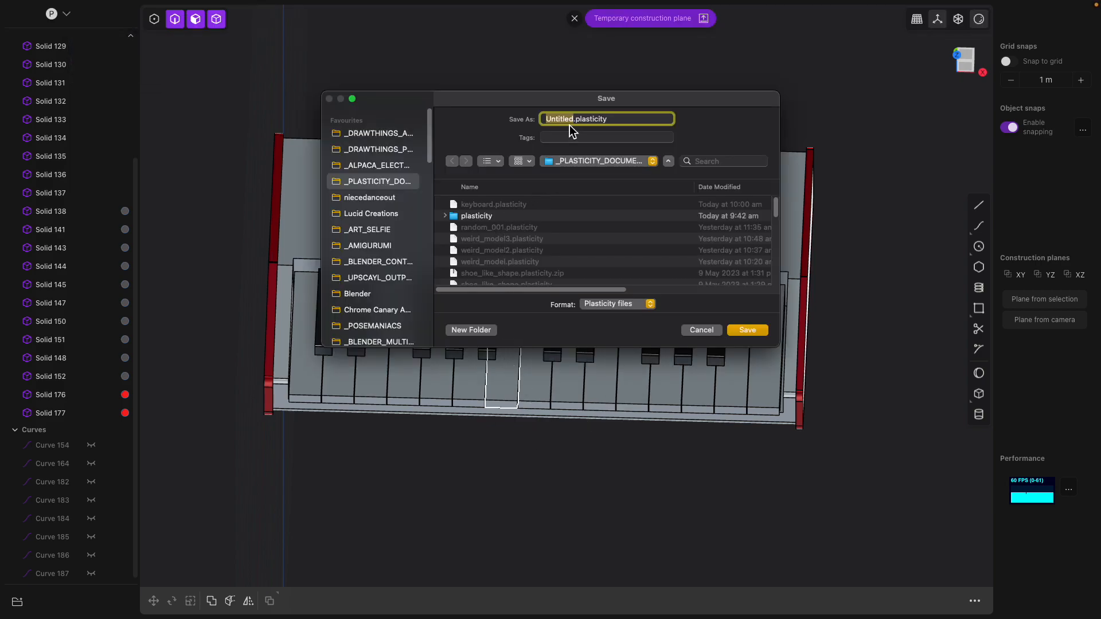
{"action": "left_click", "coordinate": [488, 206]}
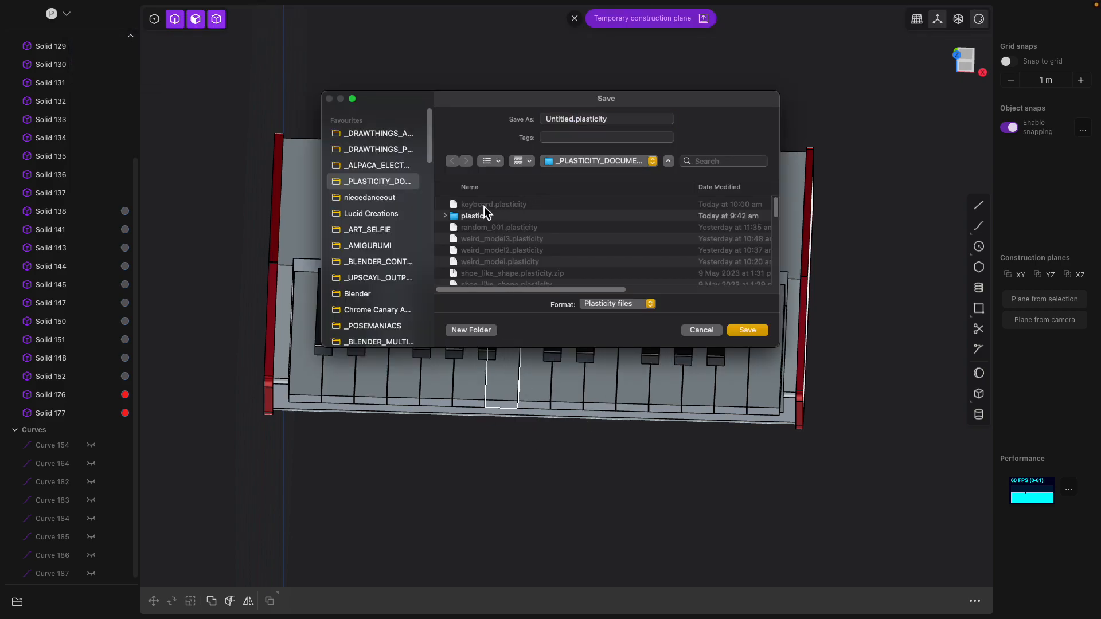
{"action": "left_click", "coordinate": [579, 119]}
{"action": "type", "text": "2"}
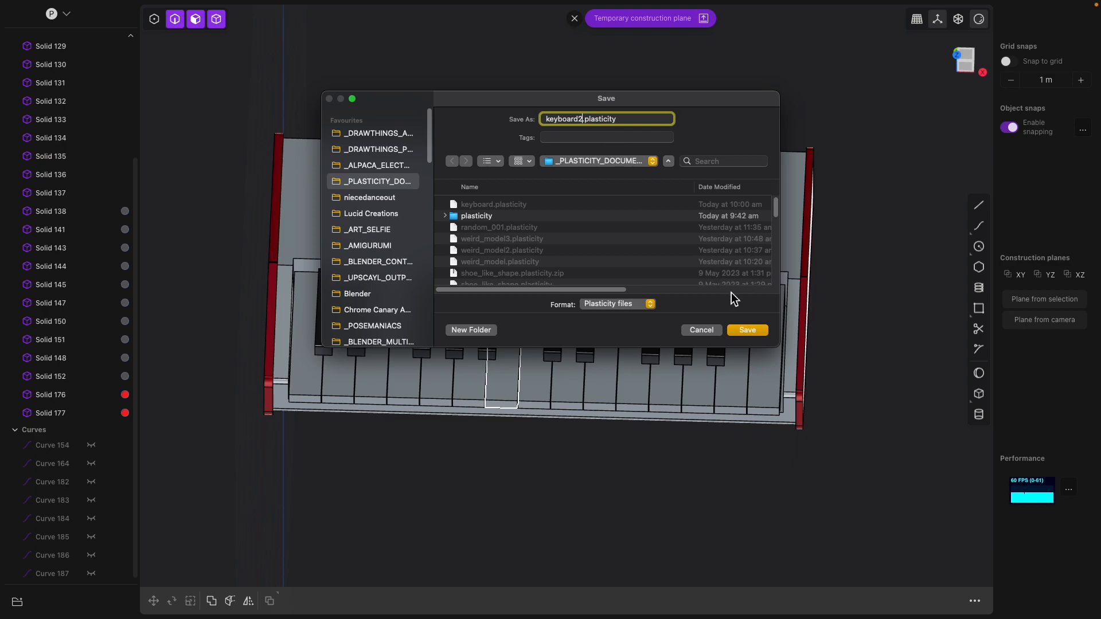
{"action": "left_click", "coordinate": [742, 327]}
{"action": "middle_click_drag", "start_coordinate": [850, 316], "coordinate": [740, 278]}
{"action": "mouse_move", "coordinate": [527, 252]}
{"action": "middle_mouse_down"}
{"action": "mouse_move", "coordinate": [601, 264]}
{"action": "mouse_move", "coordinate": [522, 260]}
{"action": "middle_mouse_up"}
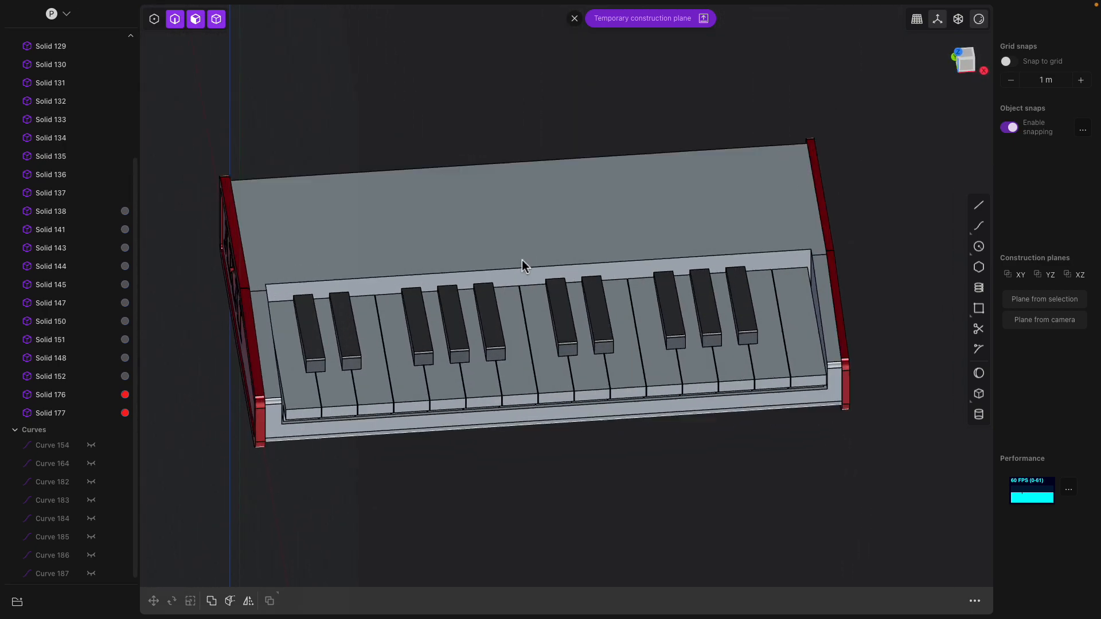
- Start a fillet on the keyboard body's bottom front and back top edges
{"action": "left_click", "coordinate": [273, 334]}
{"action": "middle_click_drag", "start_coordinate": [273, 334], "coordinate": [256, 373]}
{"action": "left_click", "coordinate": [254, 358]}
{"action": "key", "text": "f"}
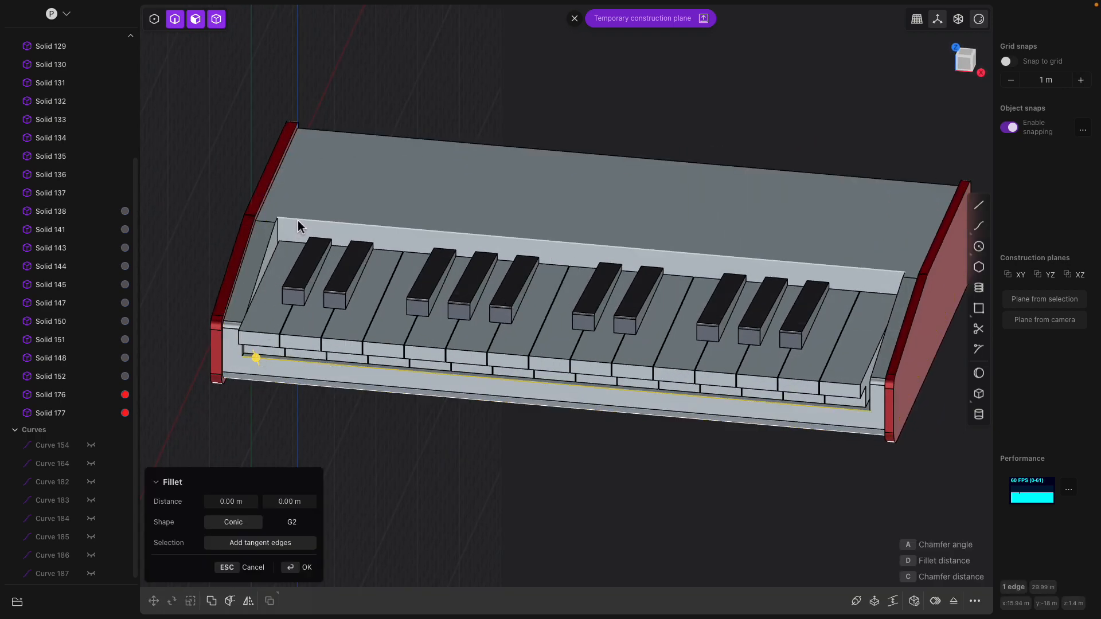
{"action": "left_click", "coordinate": [300, 220]}
{"action": "middle_click_drag", "start_coordinate": [377, 250], "coordinate": [356, 287]}
{"action": "middle_click_drag", "start_coordinate": [571, 317], "coordinate": [419, 413]}
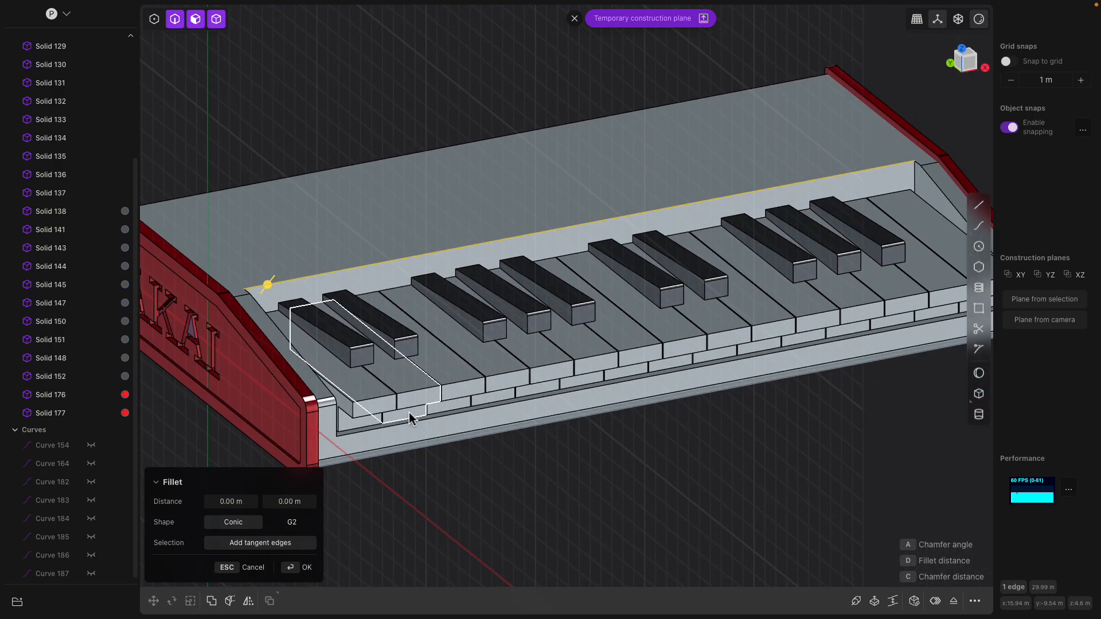
- Try filleting two keys' front edges, cancel, and view the whole keyboard from the top
{"action": "left_click", "coordinate": [382, 404]}
{"action": "left_click", "coordinate": [381, 400]}
{"action": "key", "text": "f"}
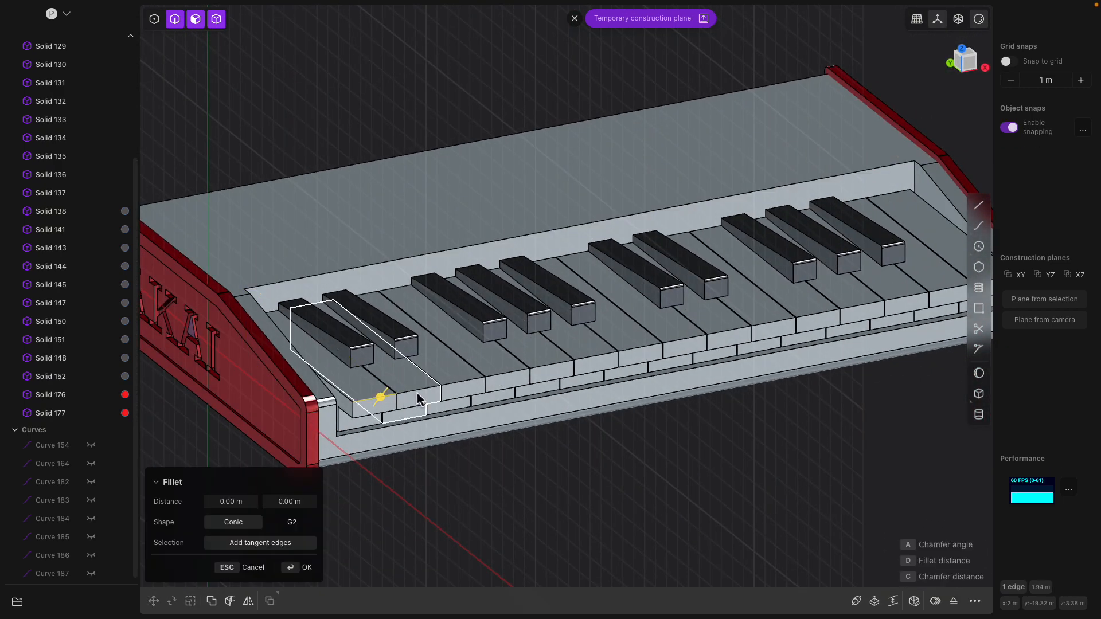
{"action": "left_click", "coordinate": [417, 392]}
{"action": "left_click", "coordinate": [419, 391]}
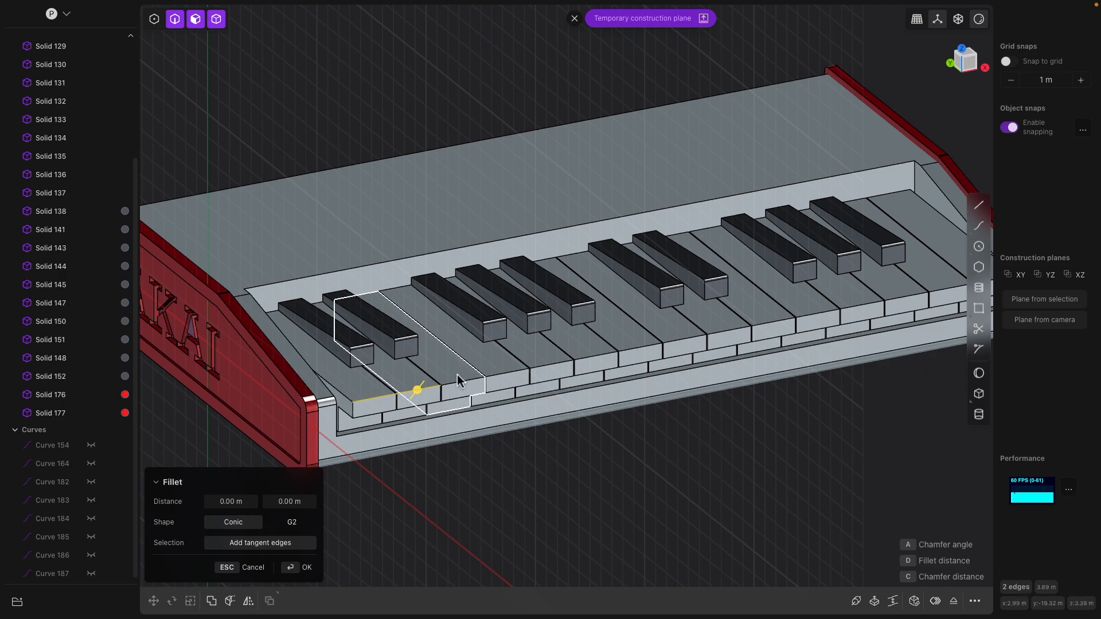
{"action": "middle_click_drag", "start_coordinate": [463, 372], "coordinate": [343, 126]}
{"action": "scroll", "coordinate": [343, 127], "scroll_direction": "down", "scroll_amount": 3}
{"action": "key", "text": "Escape"}
{"action": "left_click", "coordinate": [373, 155]}
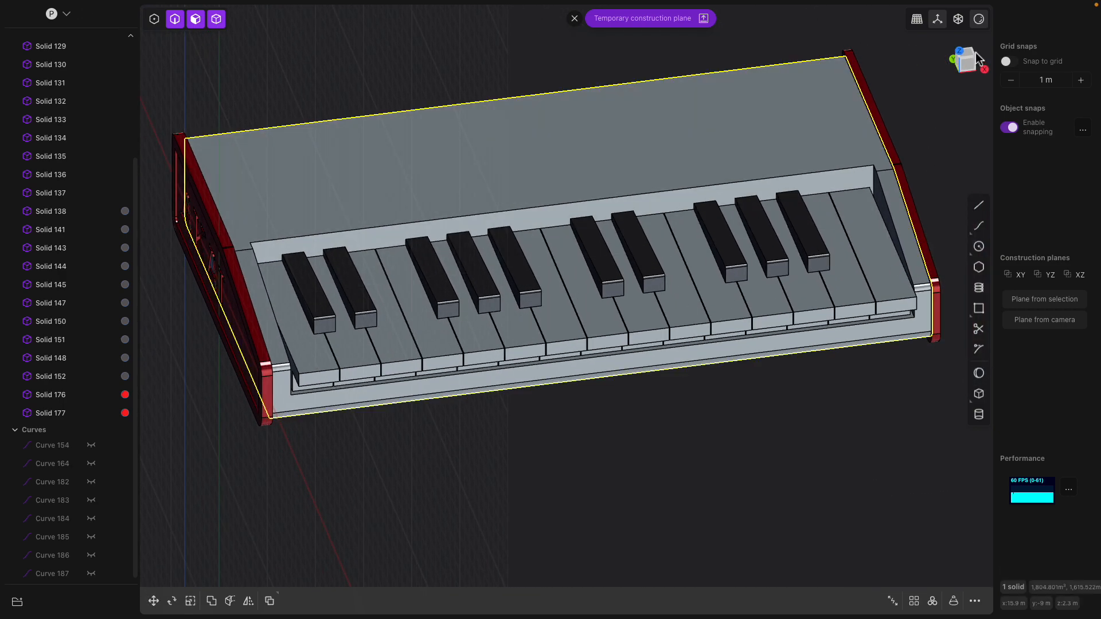
{"action": "left_click", "coordinate": [972, 53]}
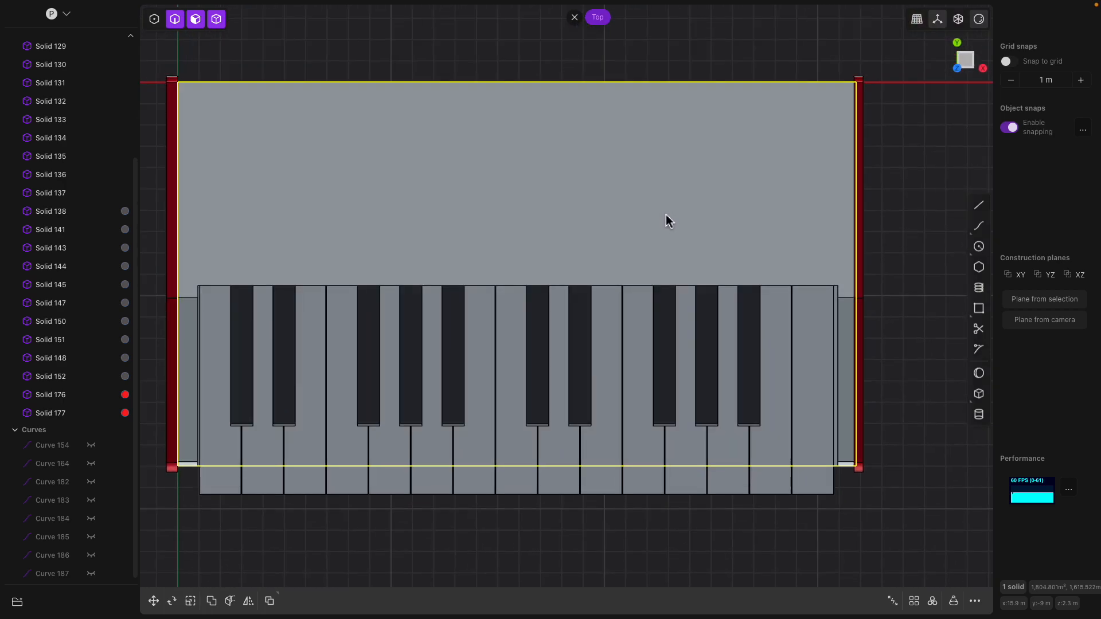
- Switch to the front view of the keyboard and pan it
{"action": "mouse_move", "coordinate": [627, 243]}
{"action": "middle_mouse_down"}
{"action": "mouse_move", "coordinate": [703, 190]}
{"action": "mouse_move", "coordinate": [623, 235]}
{"action": "middle_mouse_up"}
{"action": "left_click", "coordinate": [954, 76]}
{"action": "scroll", "coordinate": [470, 292], "scroll_direction": "down", "scroll_amount": 3}
{"action": "middle_click_drag", "start_coordinate": [382, 291], "coordinate": [515, 325], "text": "shift"}
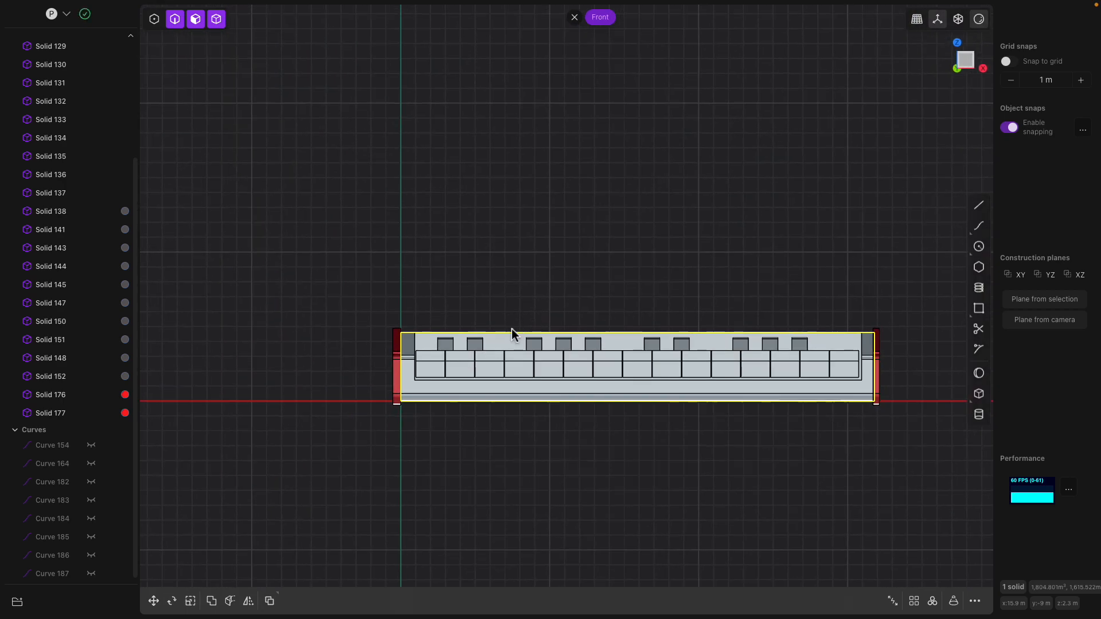
{"action": "scroll", "coordinate": [491, 328], "scroll_direction": "up", "scroll_amount": 2}
{"action": "scroll", "coordinate": [291, 250], "scroll_direction": "down", "scroll_amount": 1}
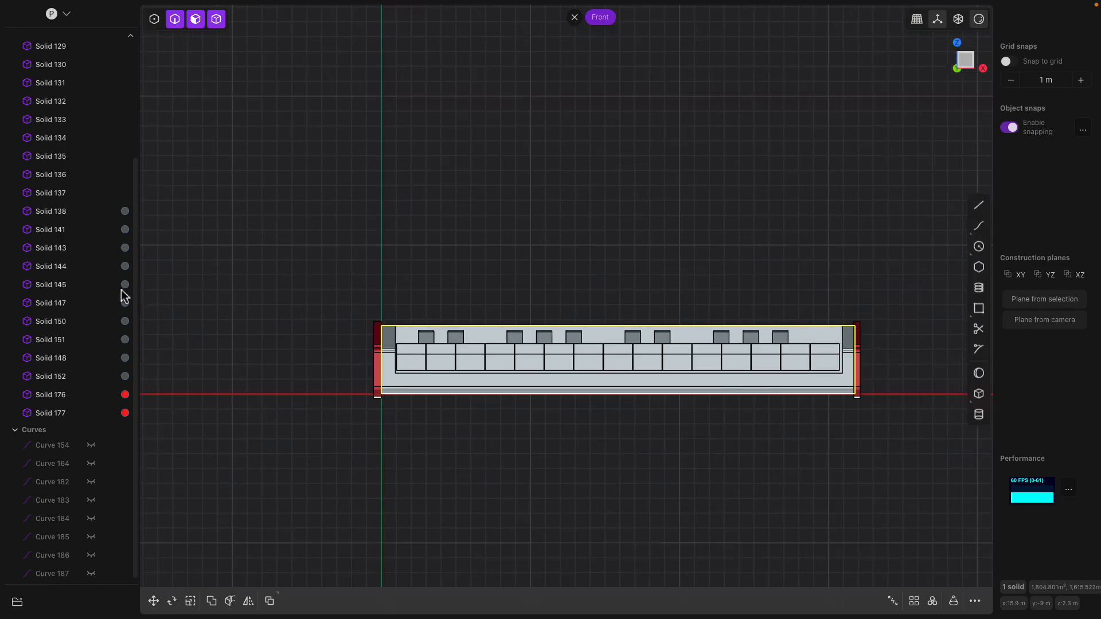
- Browse the outliner's Solids and Curves groups, selecting Solid 177 and Solid 100
{"action": "left_click", "coordinate": [63, 415]}
{"action": "scroll", "coordinate": [62, 390], "scroll_direction": "up", "scroll_amount": 5}
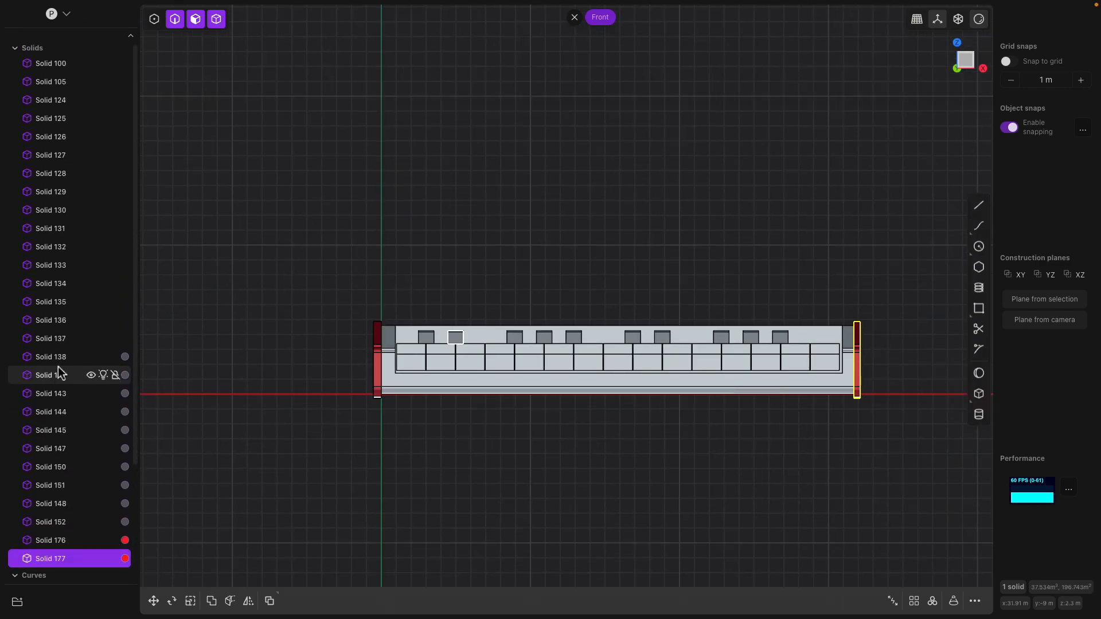
{"action": "left_click", "coordinate": [60, 64], "text": "shift"}
{"action": "left_click", "coordinate": [61, 65]}
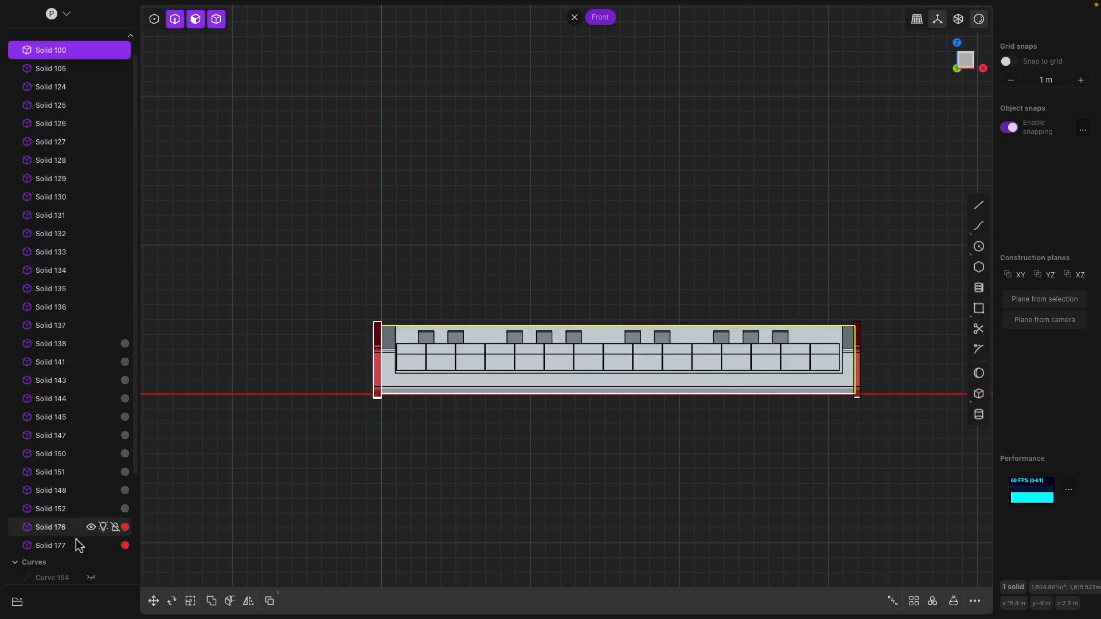
{"action": "left_click", "coordinate": [15, 48]}
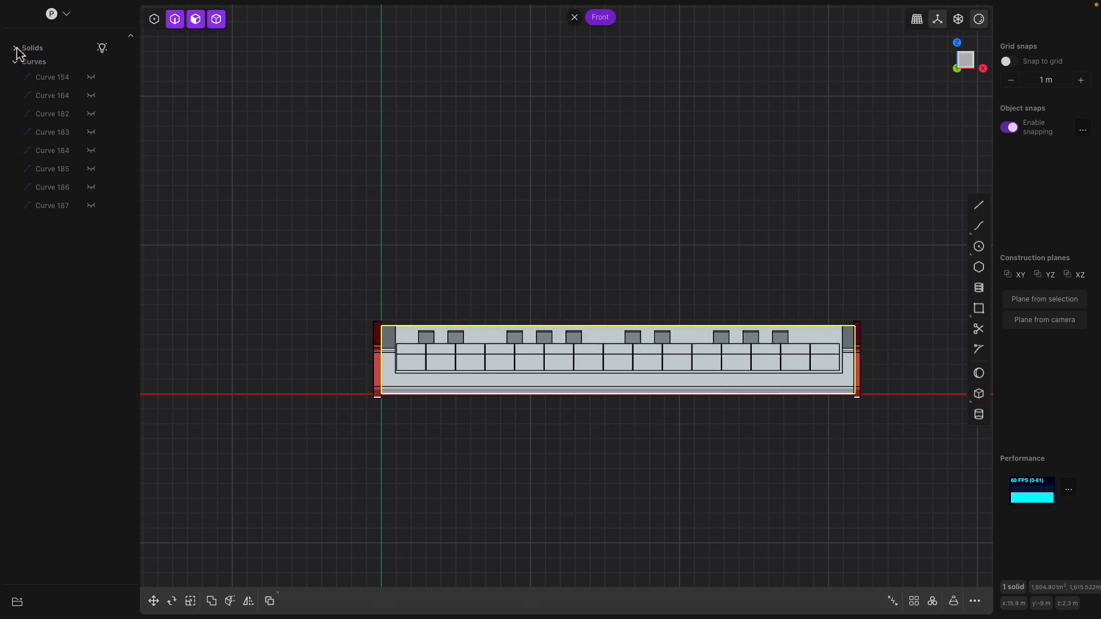
{"action": "left_click", "coordinate": [15, 48]}
{"action": "left_click", "coordinate": [15, 48]}
{"action": "left_click", "coordinate": [15, 61]}
{"action": "left_click", "coordinate": [15, 48]}
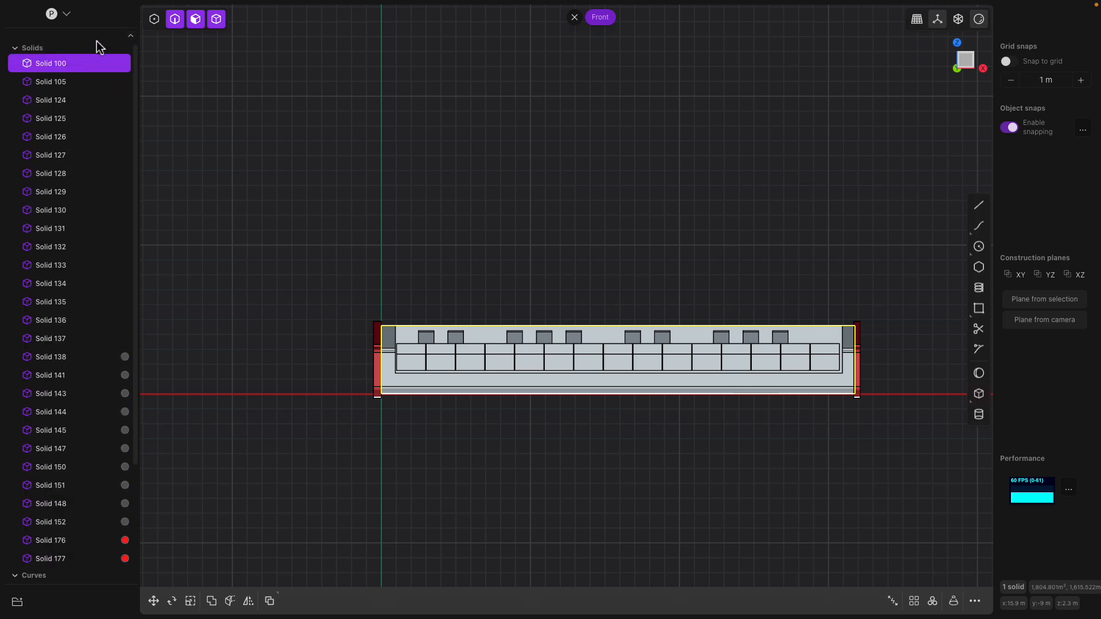
- Clear the selection and reframe the front view with the model lower and right
{"action": "left_click", "coordinate": [498, 214]}
{"action": "mouse_move", "coordinate": [498, 214]}
{"action": "middle_mouse_down"}
{"action": "mouse_move", "coordinate": [501, 288]}
{"action": "mouse_move", "coordinate": [496, 228]}
{"action": "middle_mouse_up"}
{"action": "left_click", "coordinate": [967, 66]}
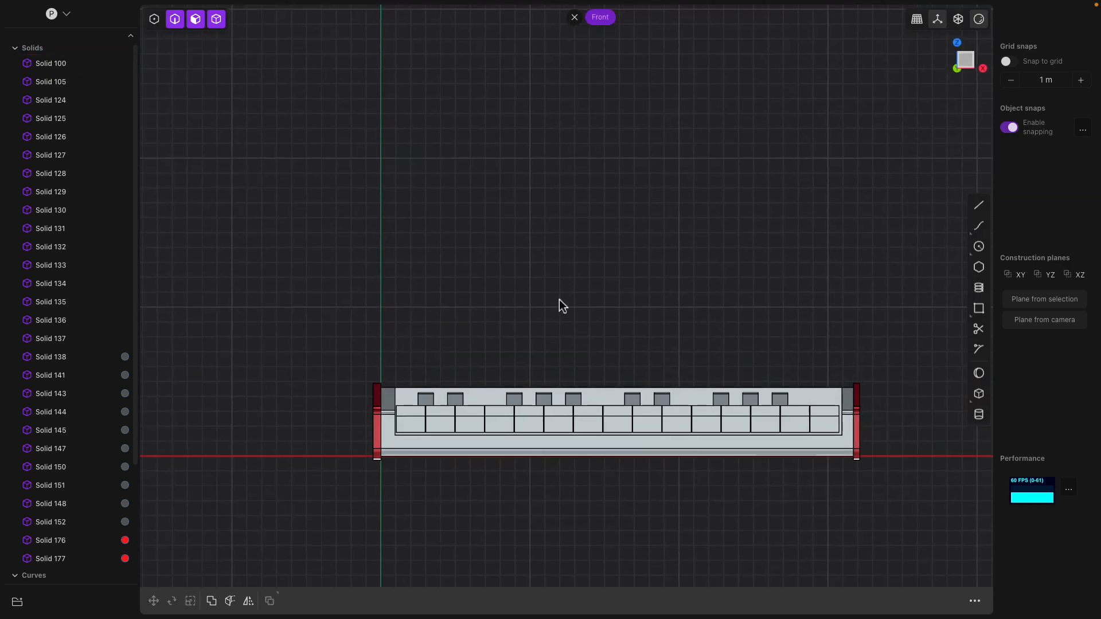
{"action": "middle_click_drag", "start_coordinate": [442, 312], "coordinate": [449, 340], "text": "shift"}
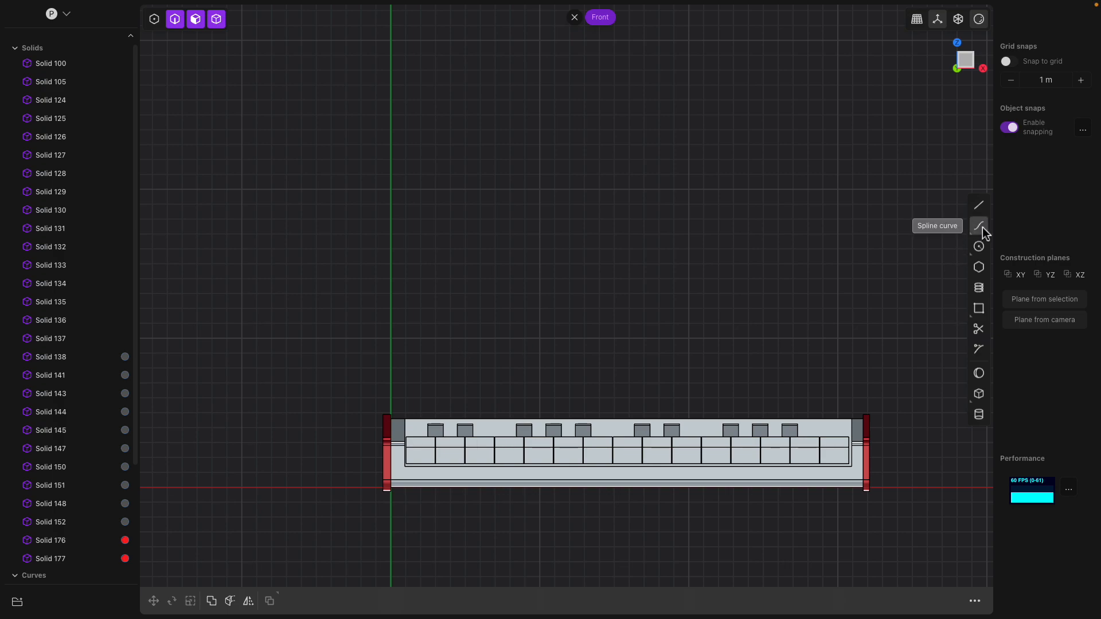
- Start a control-point curve with snap to grid on, leaving room above the model
{"action": "mouse_move", "coordinate": [983, 227]}
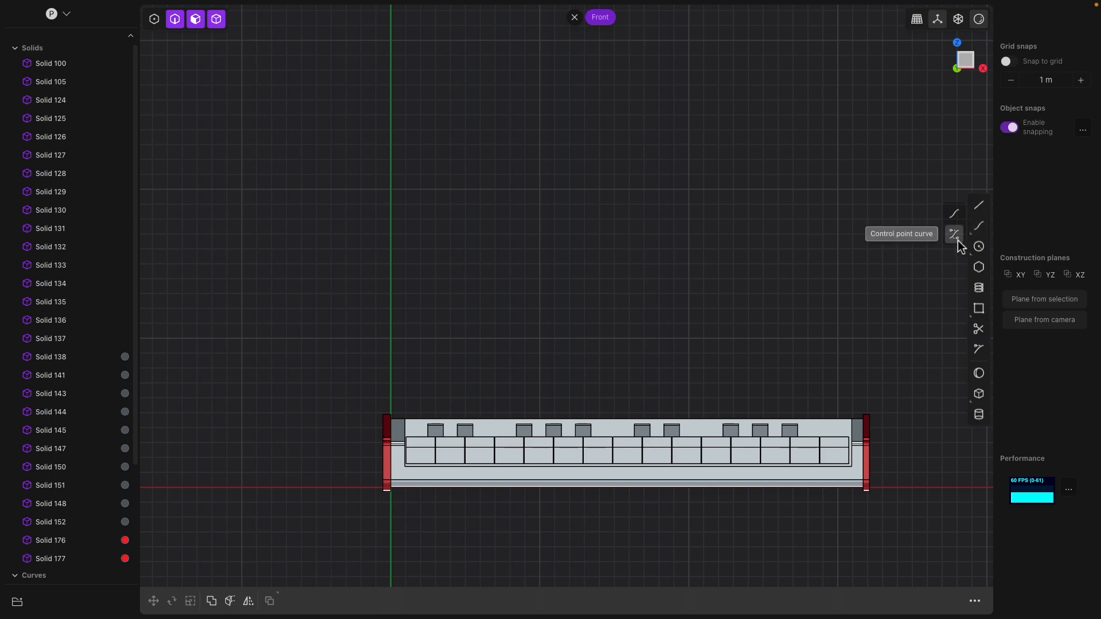
{"action": "left_click", "coordinate": [955, 235]}
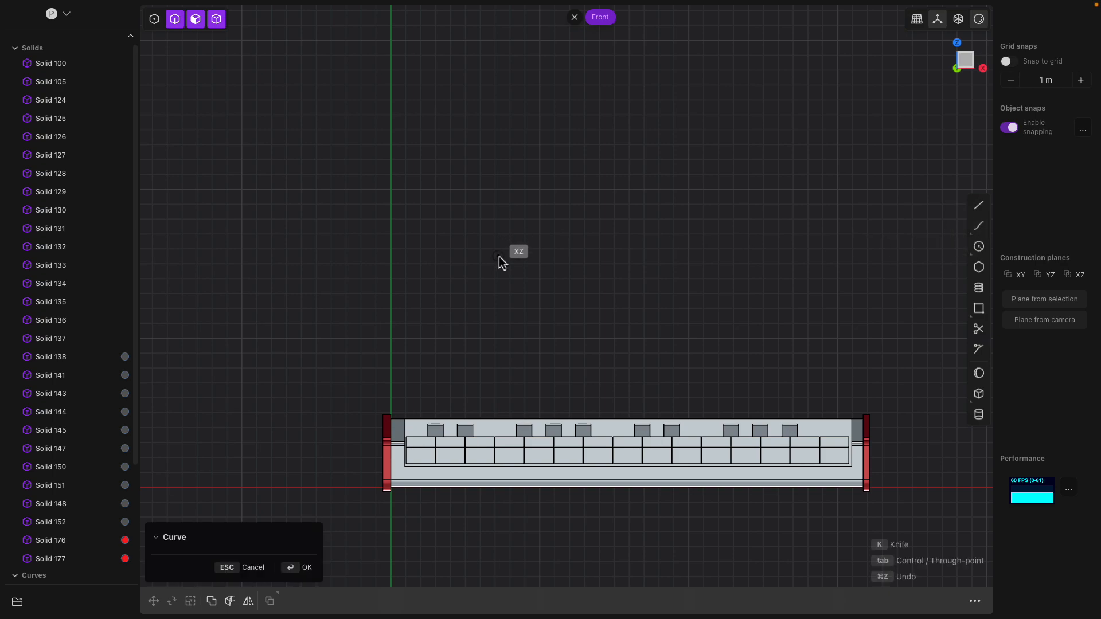
{"action": "left_click", "coordinate": [1010, 63]}
{"action": "middle_click_drag", "start_coordinate": [622, 236], "coordinate": [480, 372]}
{"action": "scroll", "coordinate": [459, 402], "scroll_direction": "down", "scroll_amount": 4}
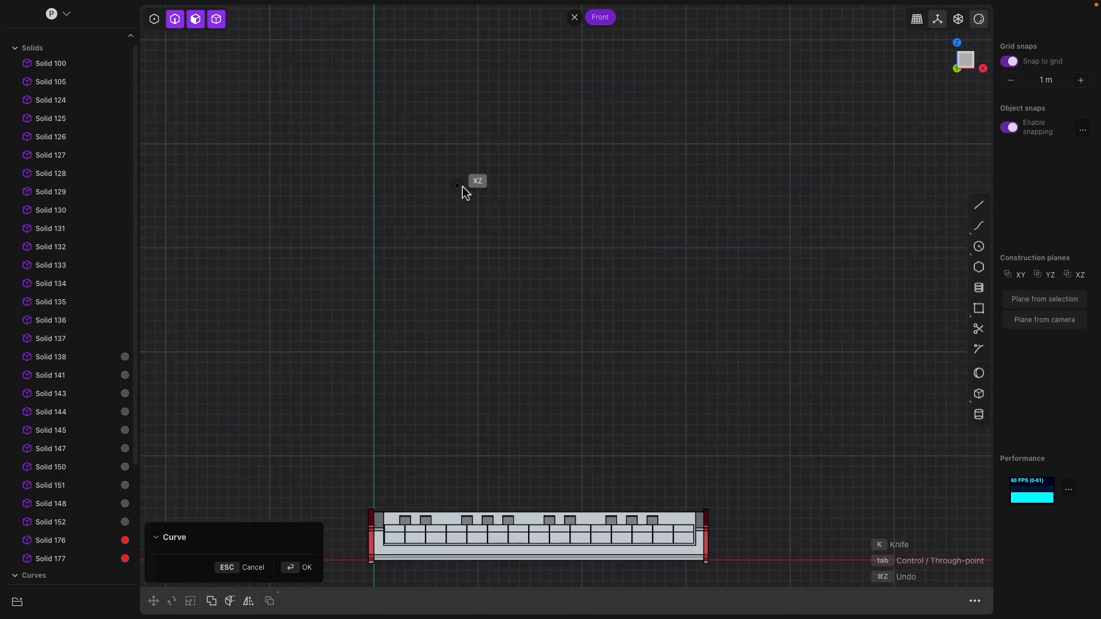
{"action": "scroll", "coordinate": [442, 287], "scroll_direction": "down", "scroll_amount": 1}
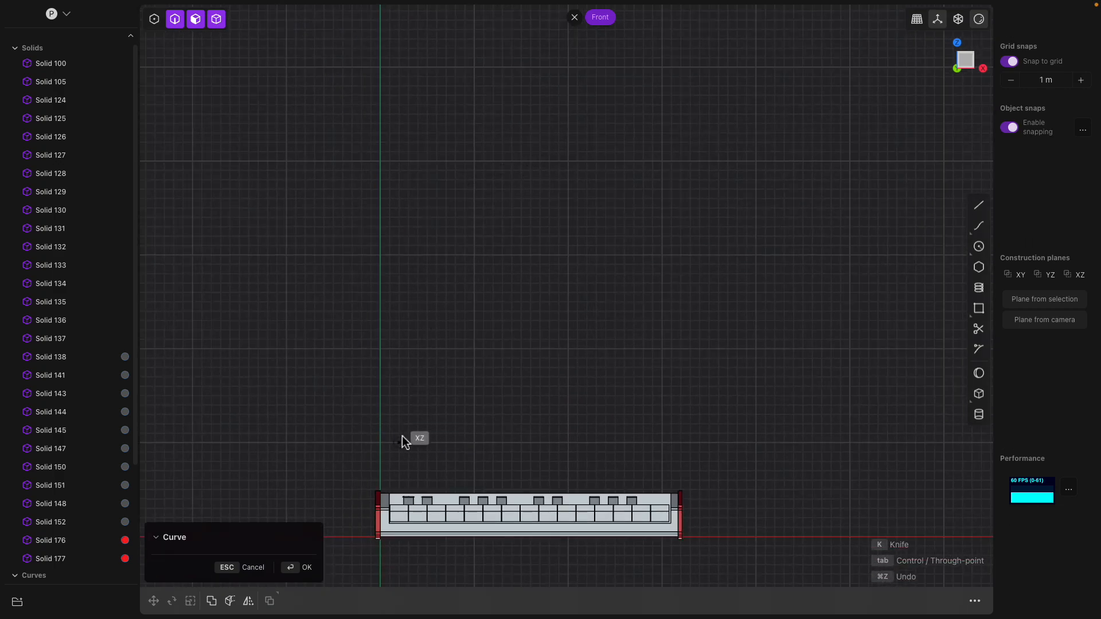
{"action": "scroll", "coordinate": [445, 424], "scroll_direction": "up", "scroll_amount": 3}
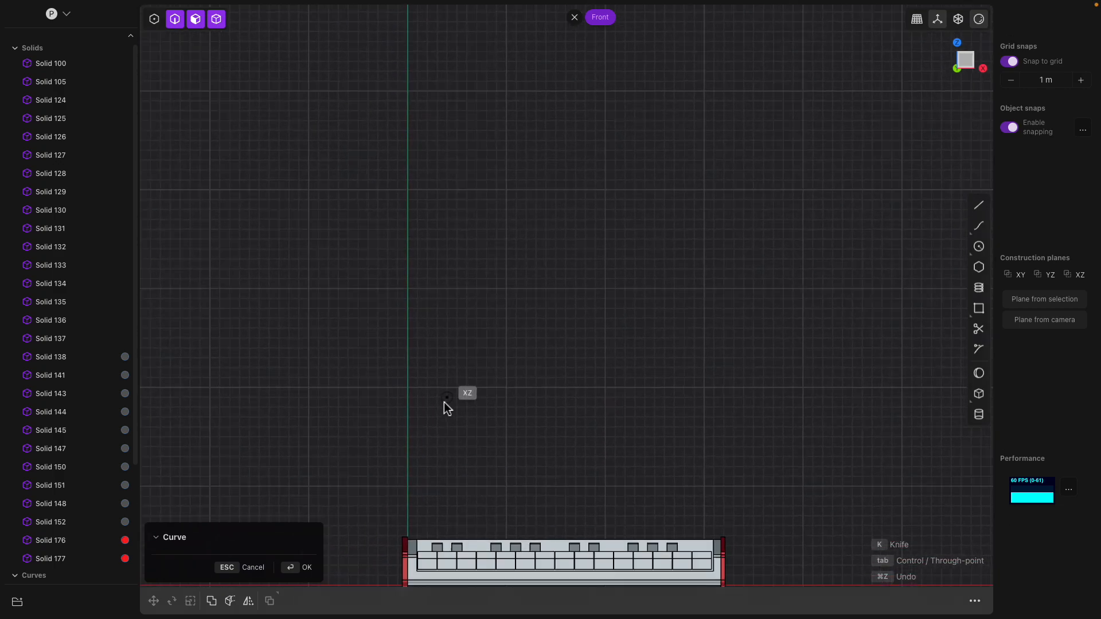
- Place six curve points above the keyboard, rising and bending to the right
{"action": "left_click", "coordinate": [454, 447]}
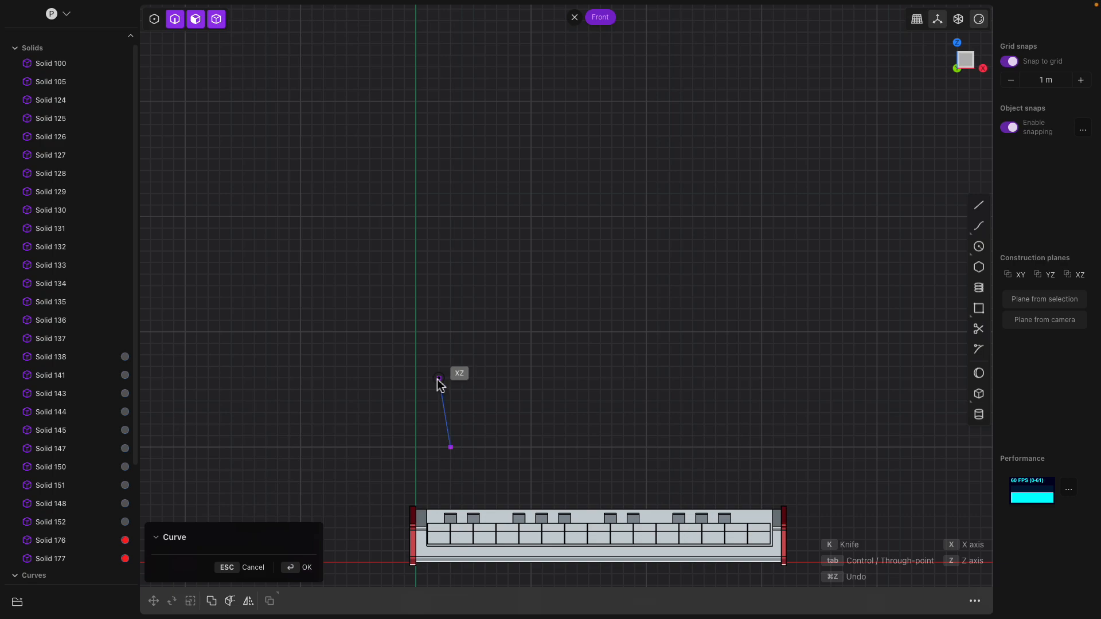
{"action": "left_click", "coordinate": [439, 378]}
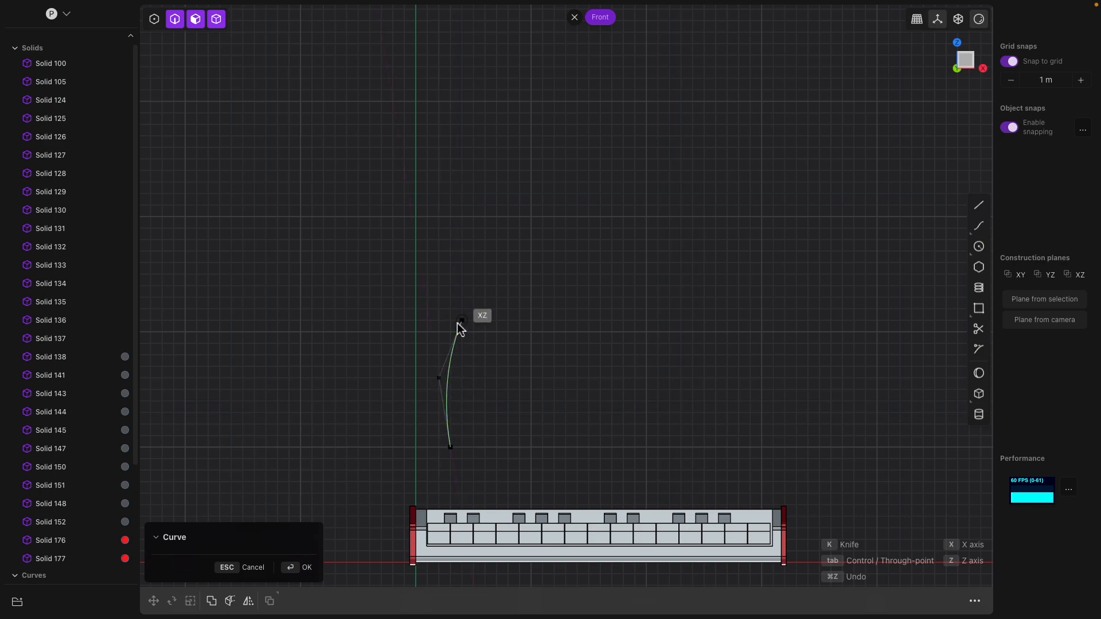
{"action": "left_click", "coordinate": [462, 320]}
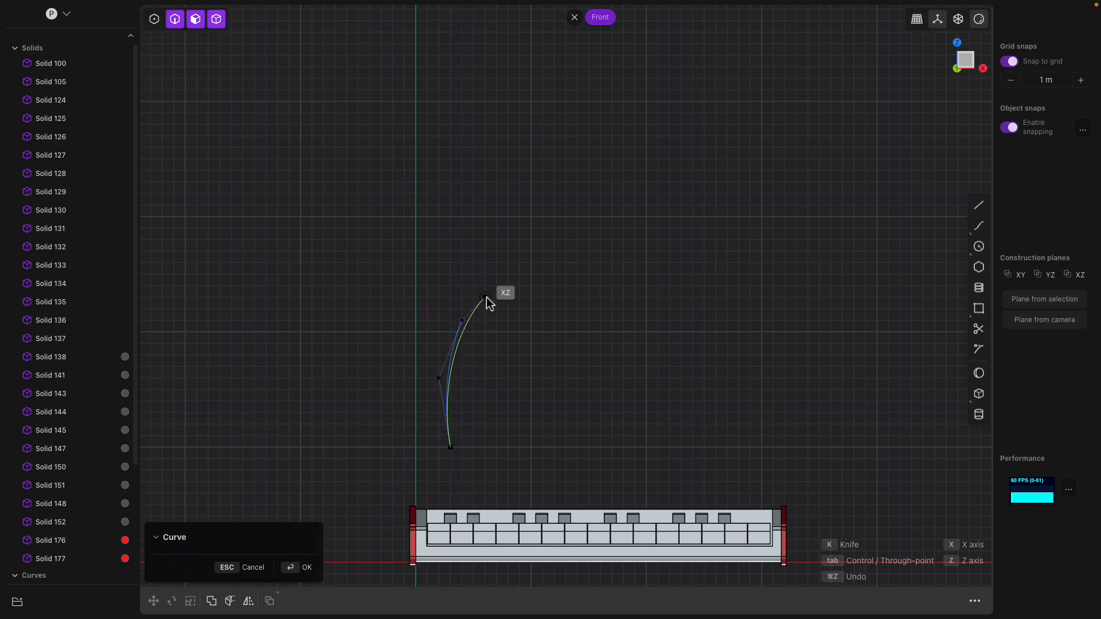
{"action": "left_click", "coordinate": [497, 297]}
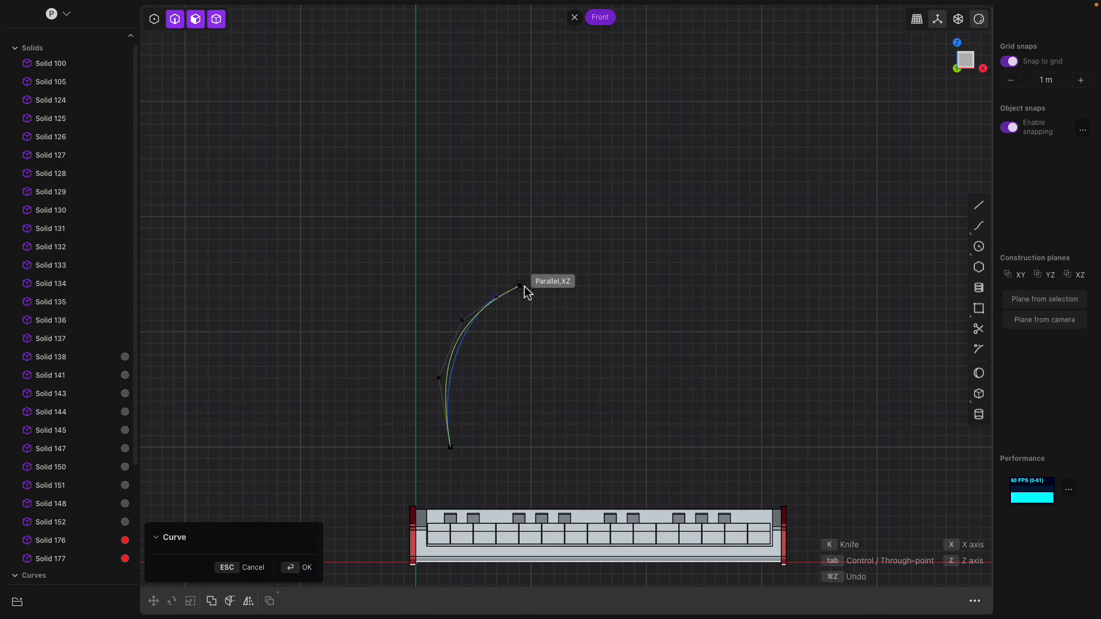
{"action": "left_click", "coordinate": [532, 286]}
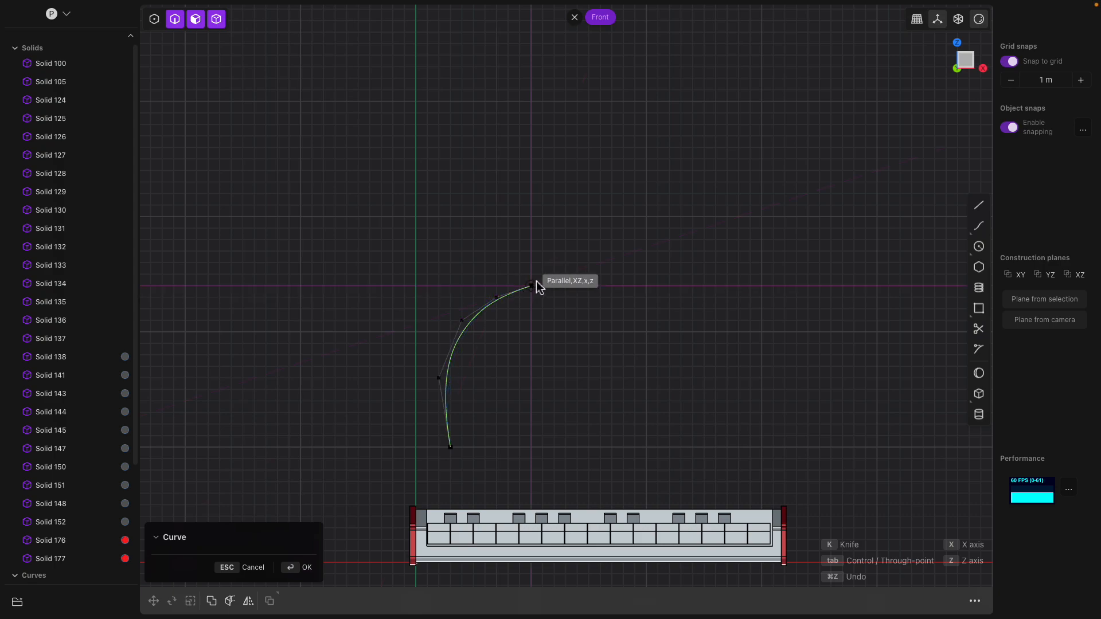
{"action": "left_click", "coordinate": [540, 274]}
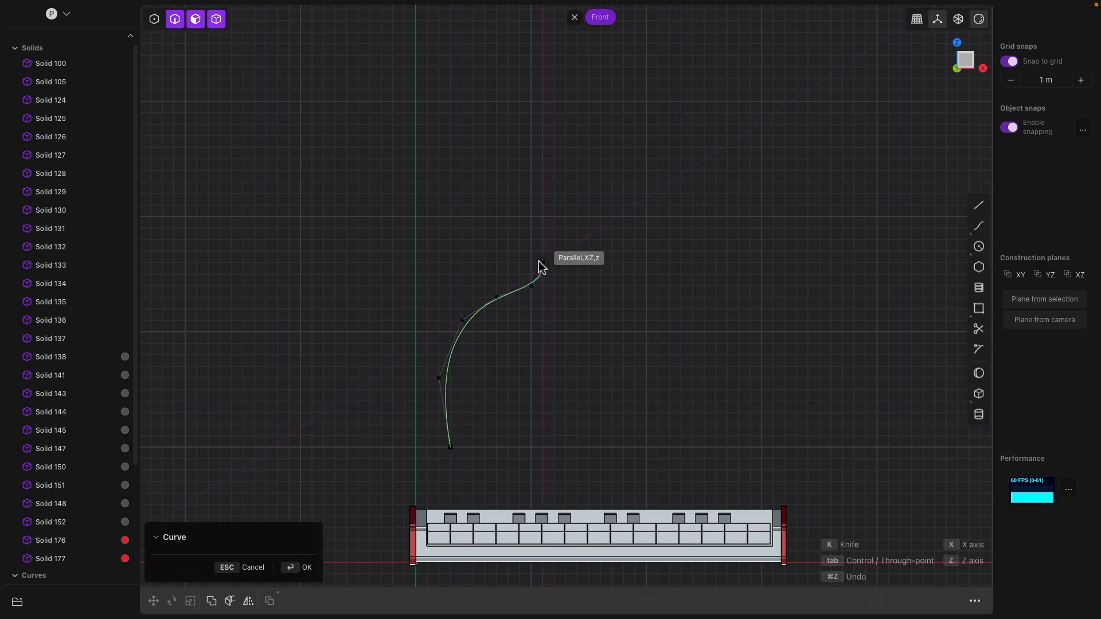
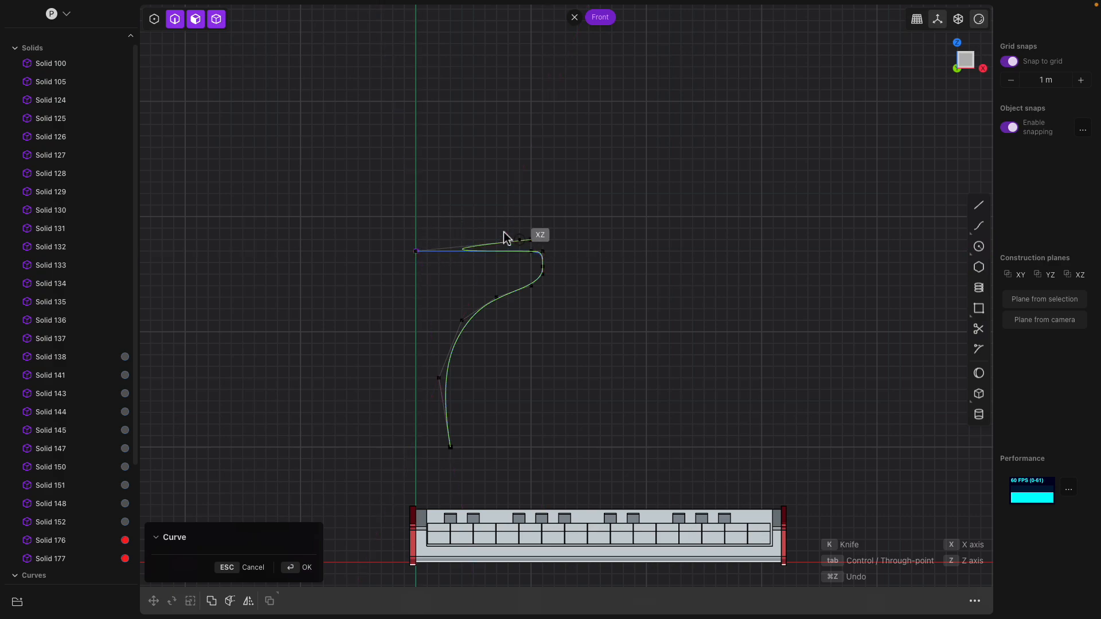
- Place the last curve points on the vertical axis intersection and commit the profile curve
{"action": "scroll", "coordinate": [422, 253], "scroll_direction": "up", "scroll_amount": 5}
{"action": "left_click", "coordinate": [421, 254]}
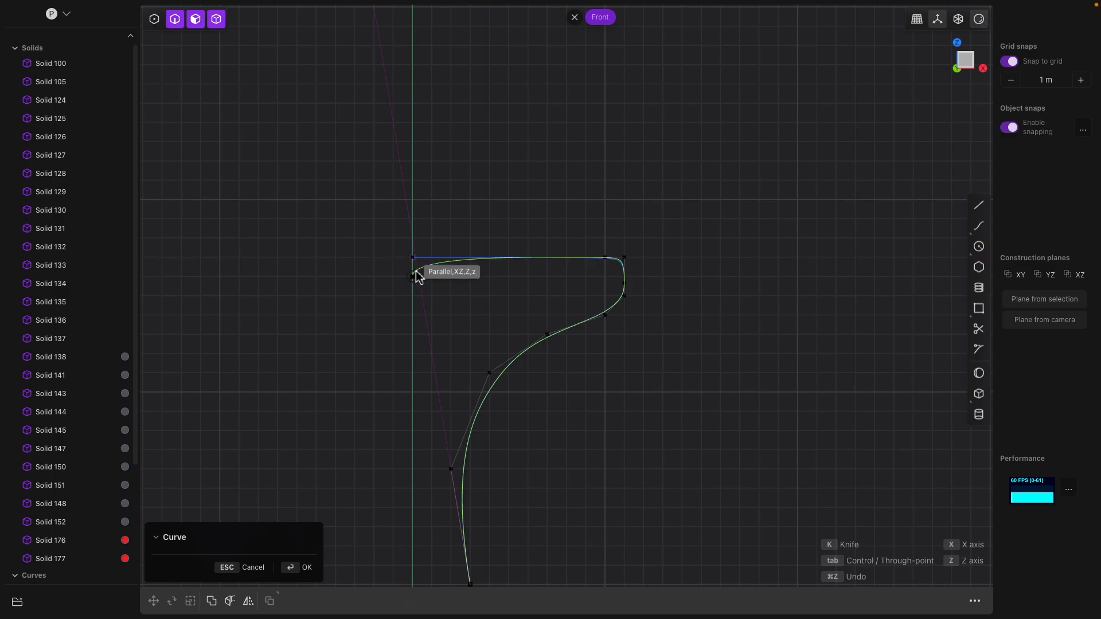
{"action": "scroll", "coordinate": [416, 272], "scroll_direction": "up", "scroll_amount": 2}
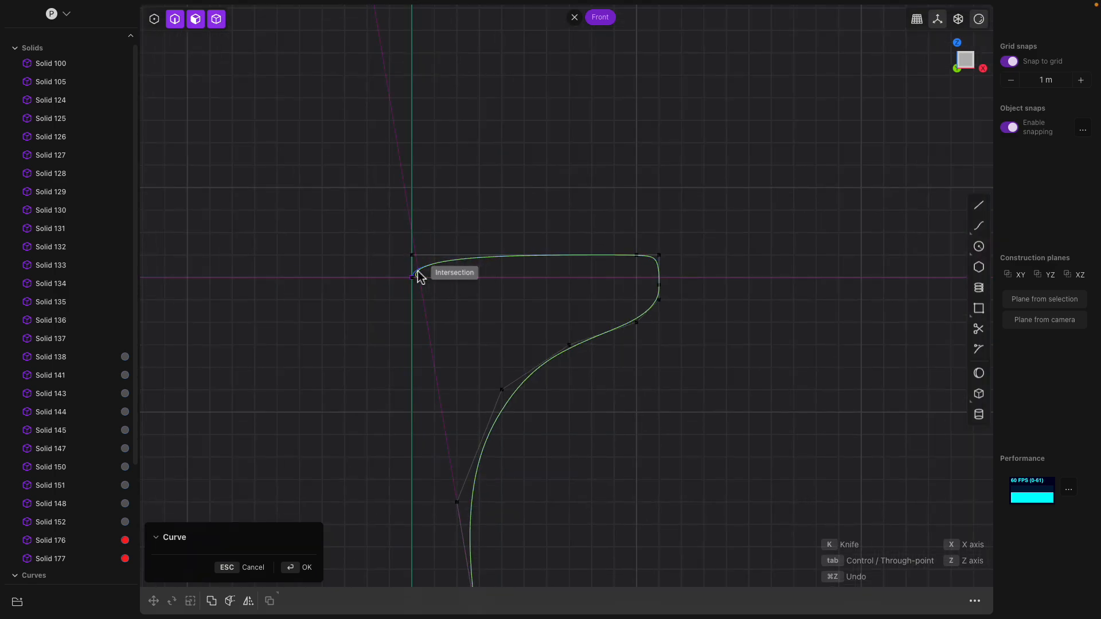
{"action": "left_click", "coordinate": [410, 272]}
{"action": "key", "text": "Return"}
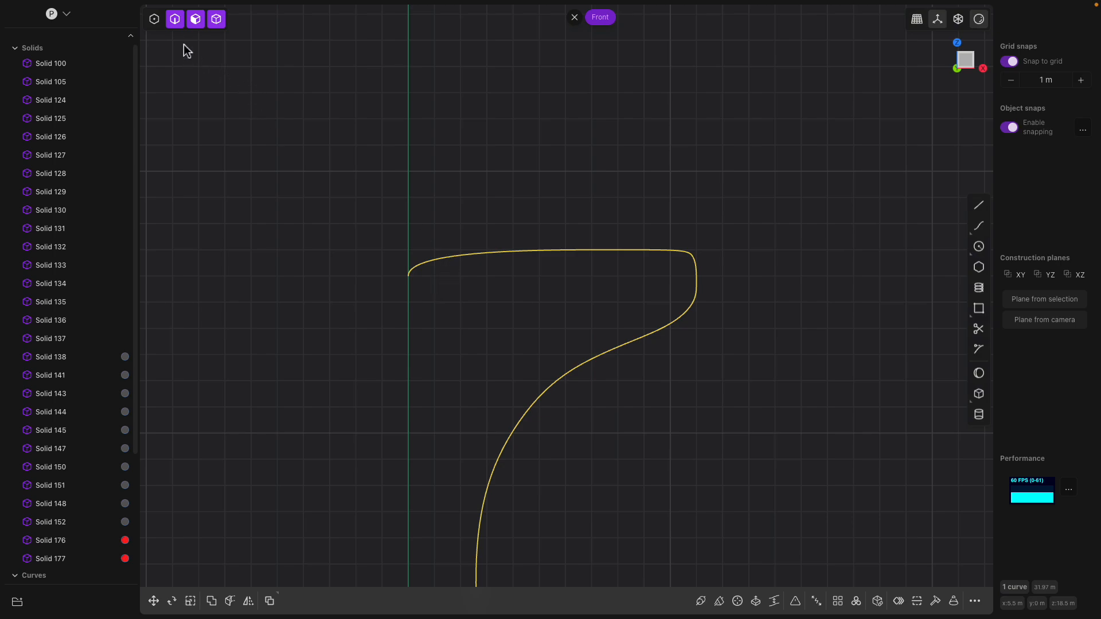
- Show the curve's control points and reposition the left endpoint onto the vertical axis
{"action": "left_click", "coordinate": [154, 20]}
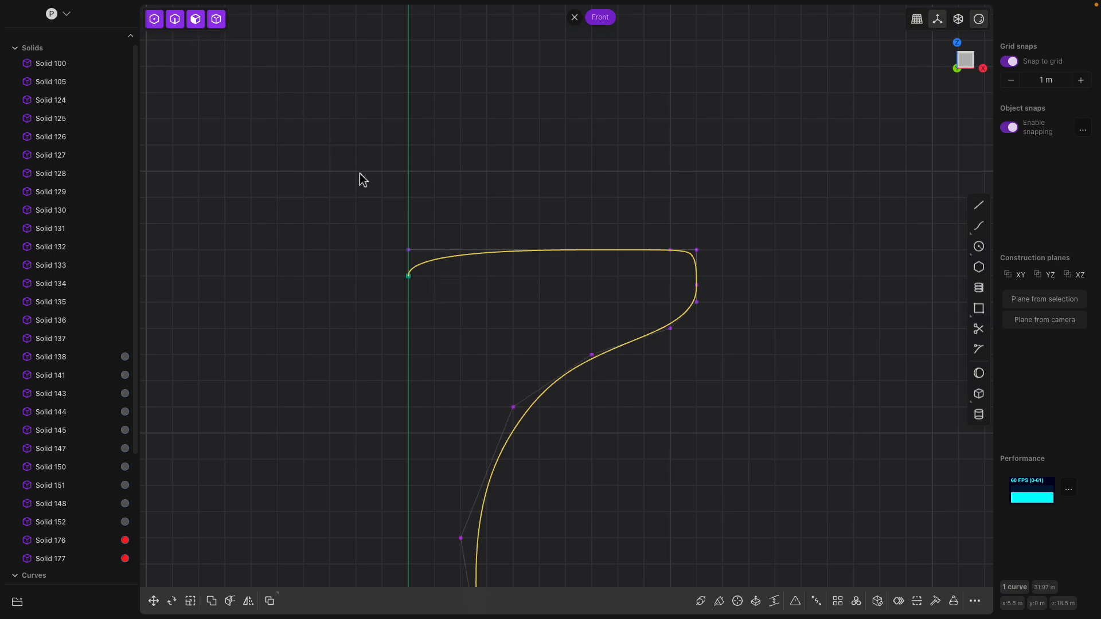
{"action": "left_click", "coordinate": [406, 250]}
{"action": "key", "text": "g"}
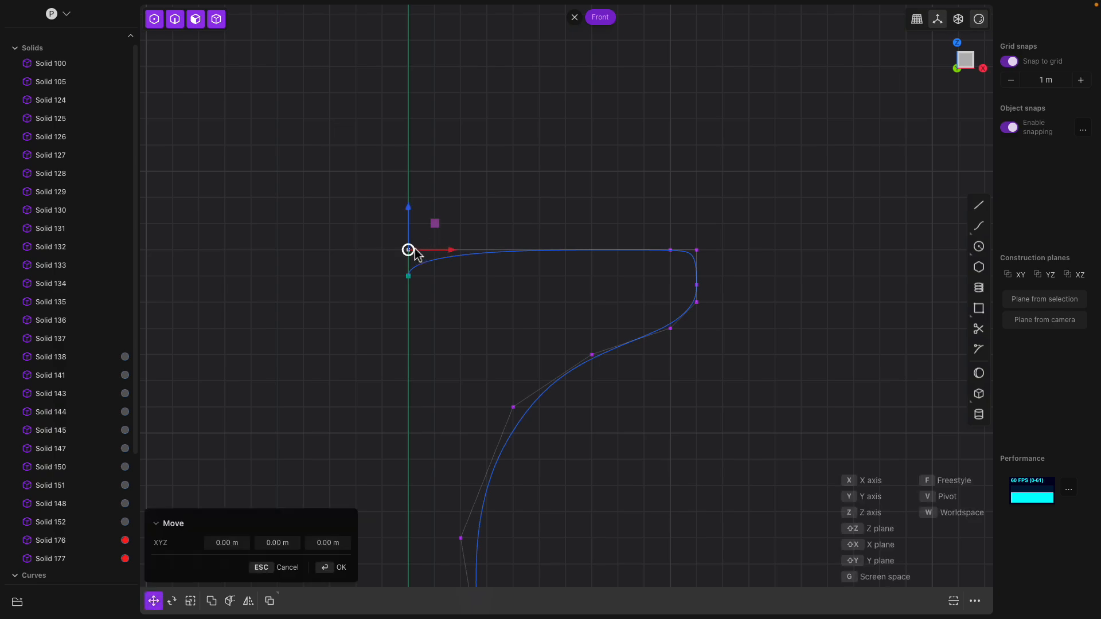
{"action": "left_click", "coordinate": [410, 276]}
{"action": "key", "text": "g"}
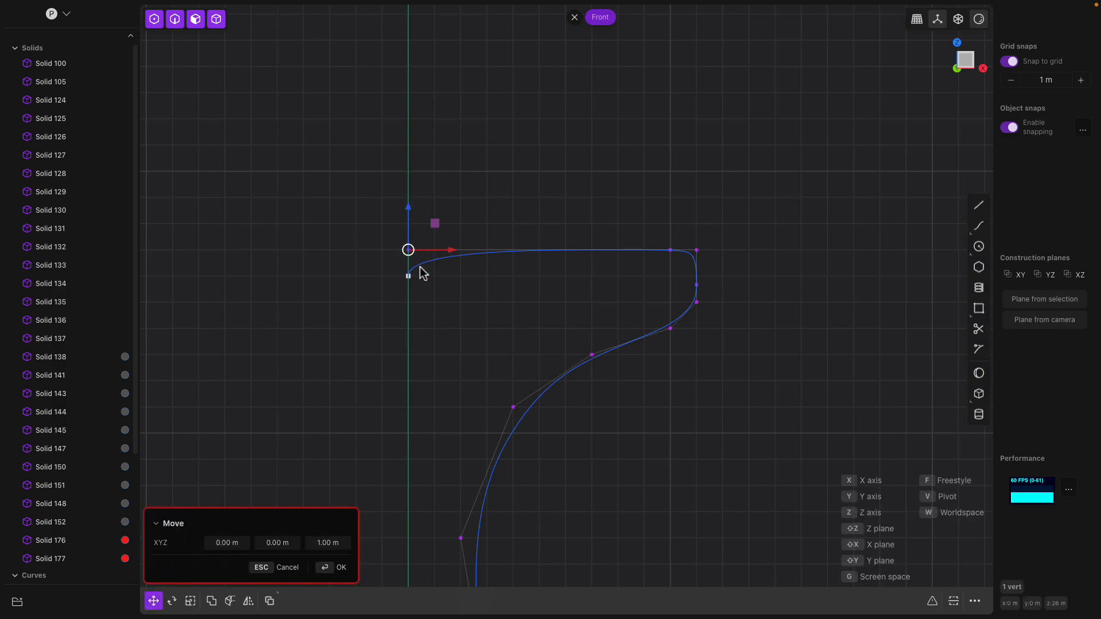
{"action": "left_click", "coordinate": [435, 224]}
{"action": "key", "text": "g"}
{"action": "left_click", "coordinate": [415, 232]}
- Slide the left endpoint along the X axis and confirm its new position
{"action": "key", "text": "g"}
{"action": "scroll", "coordinate": [421, 273], "scroll_direction": "up", "scroll_amount": 5}
{"action": "key", "text": "x"}
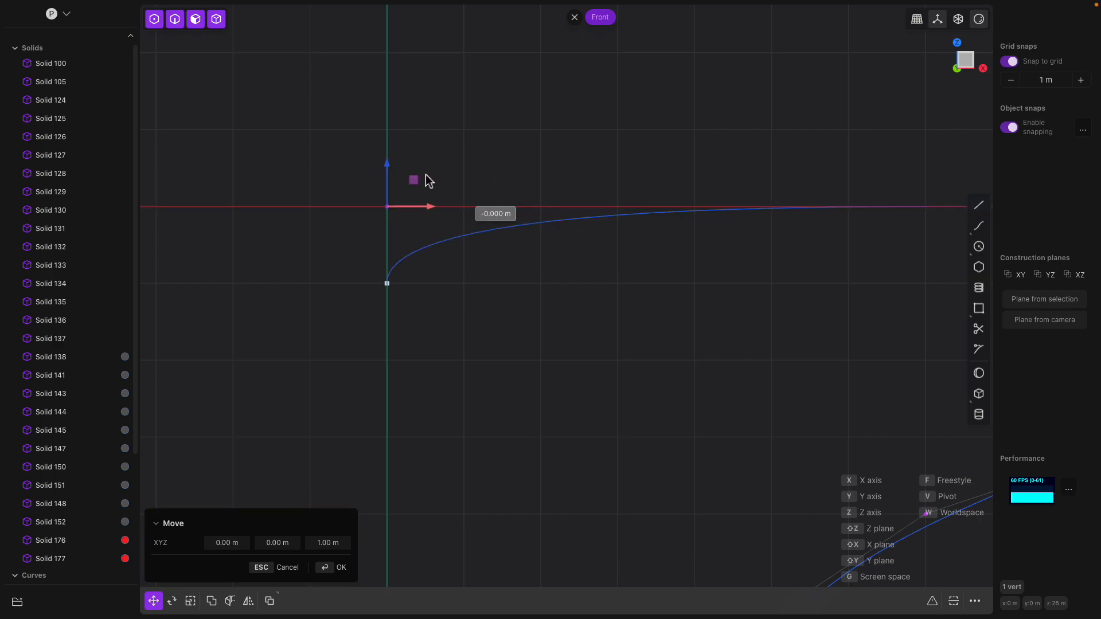
{"action": "scroll", "coordinate": [483, 280], "scroll_direction": "down", "scroll_amount": 1}
{"action": "scroll", "coordinate": [487, 280], "scroll_direction": "down", "scroll_amount": 3}
{"action": "middle_click_drag", "start_coordinate": [487, 280], "coordinate": [400, 246], "text": "shift"}
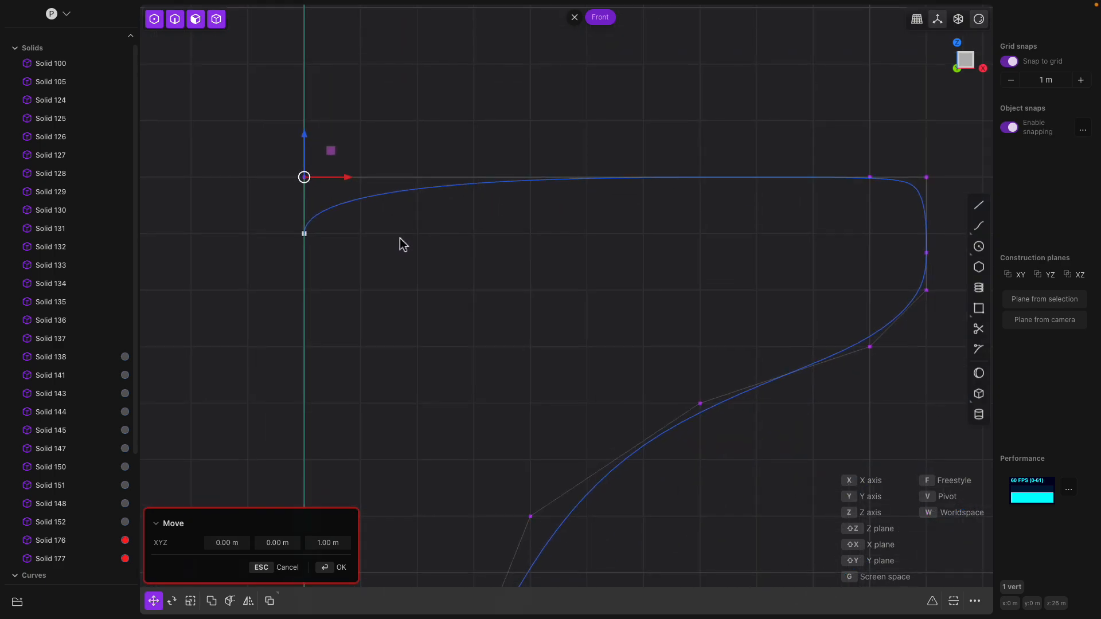
{"action": "scroll", "coordinate": [401, 245], "scroll_direction": "down", "scroll_amount": 2}
{"action": "key", "text": "Return"}
{"action": "key", "text": "Escape"}
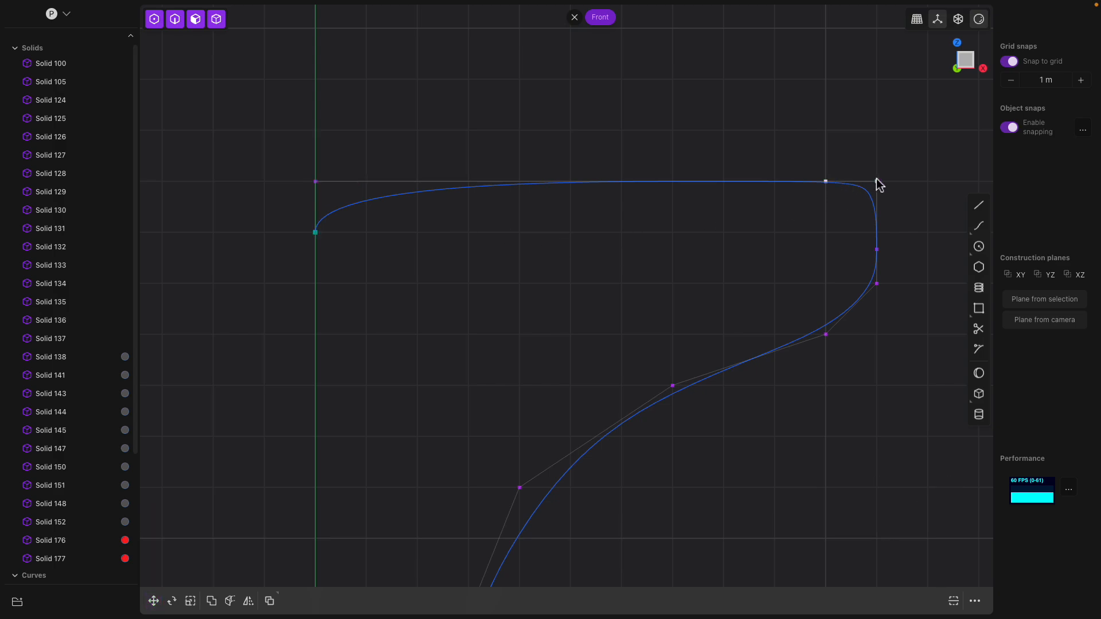
- Lower the top-right corner vertex by 1 m and move the top-left control vertex +1 m in X
{"action": "left_click", "coordinate": [877, 182]}
{"action": "key", "text": "g"}
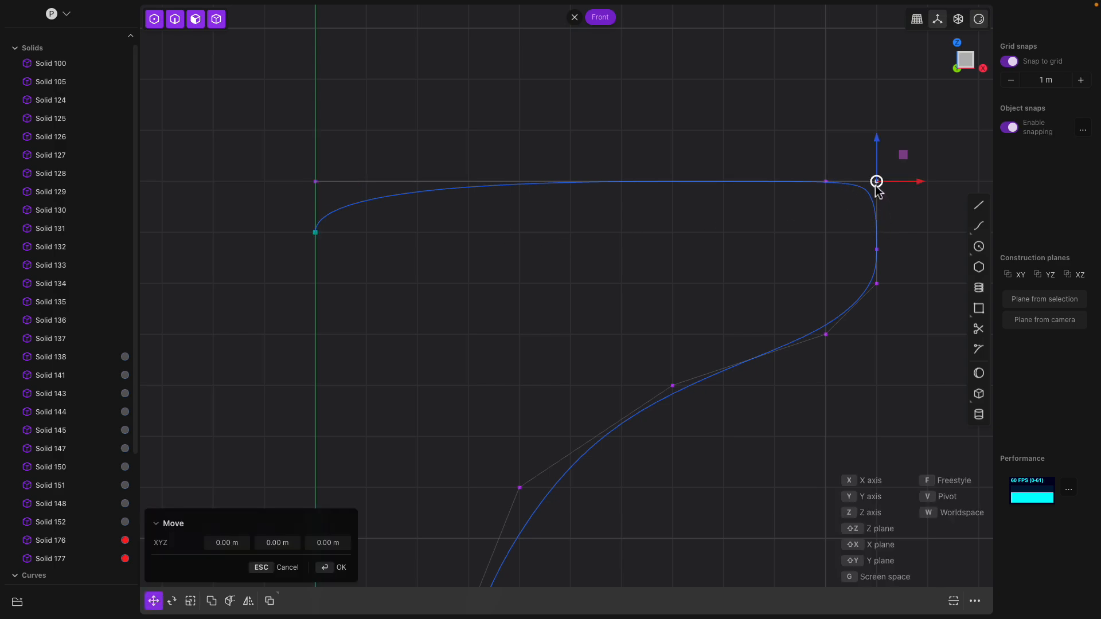
{"action": "left_click_drag", "start_coordinate": [878, 184], "coordinate": [879, 235]}
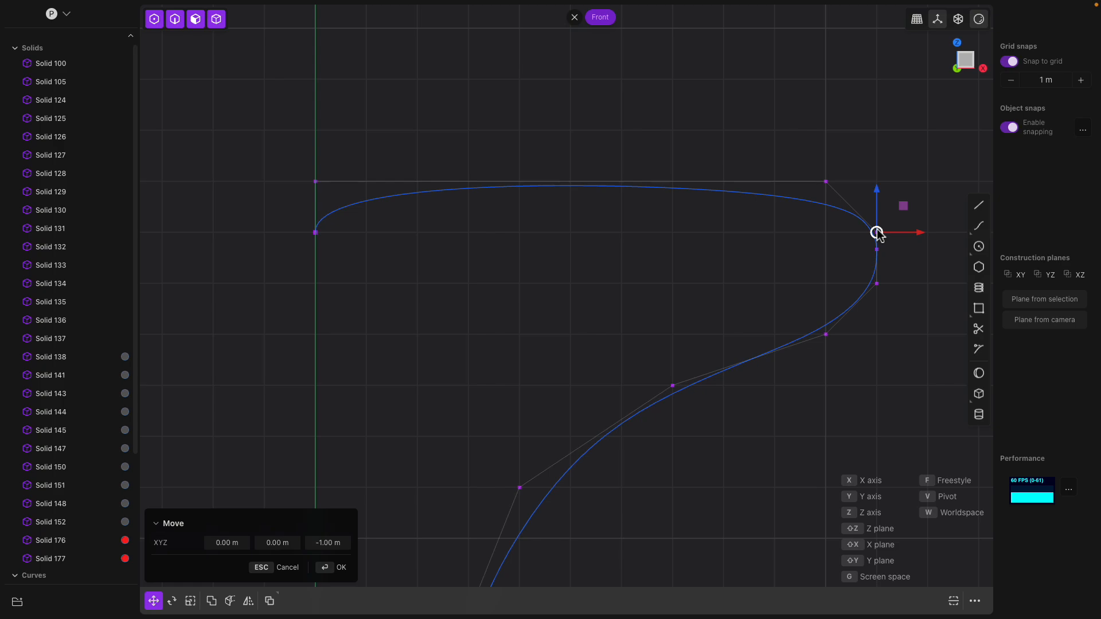
{"action": "key", "text": "Return"}
{"action": "left_click", "coordinate": [315, 233]}
{"action": "left_click", "coordinate": [316, 183]}
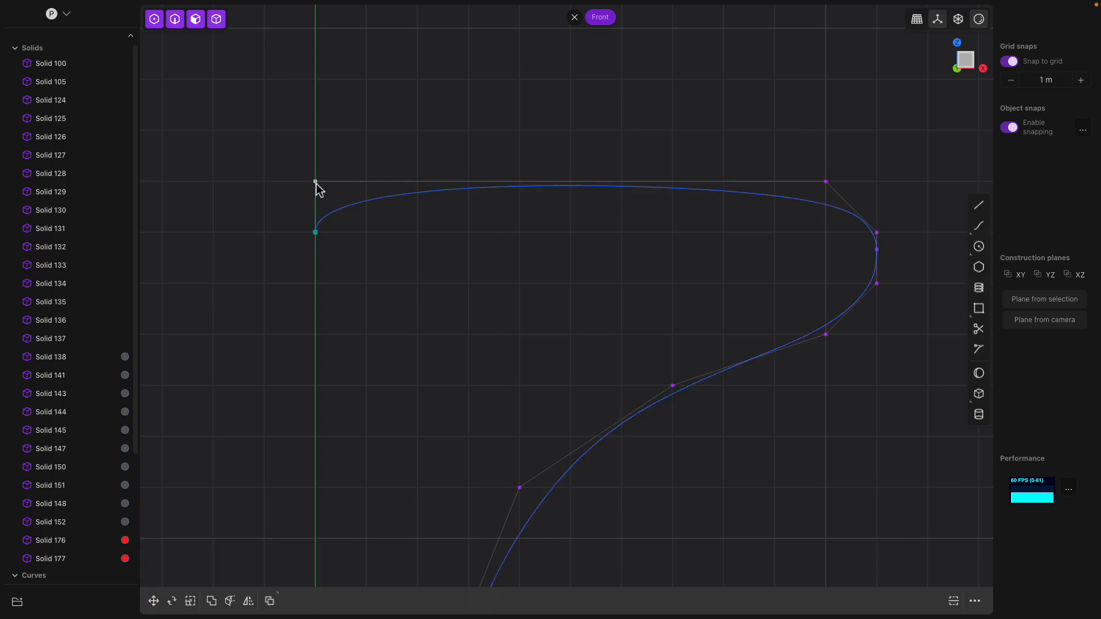
{"action": "key", "text": "g"}
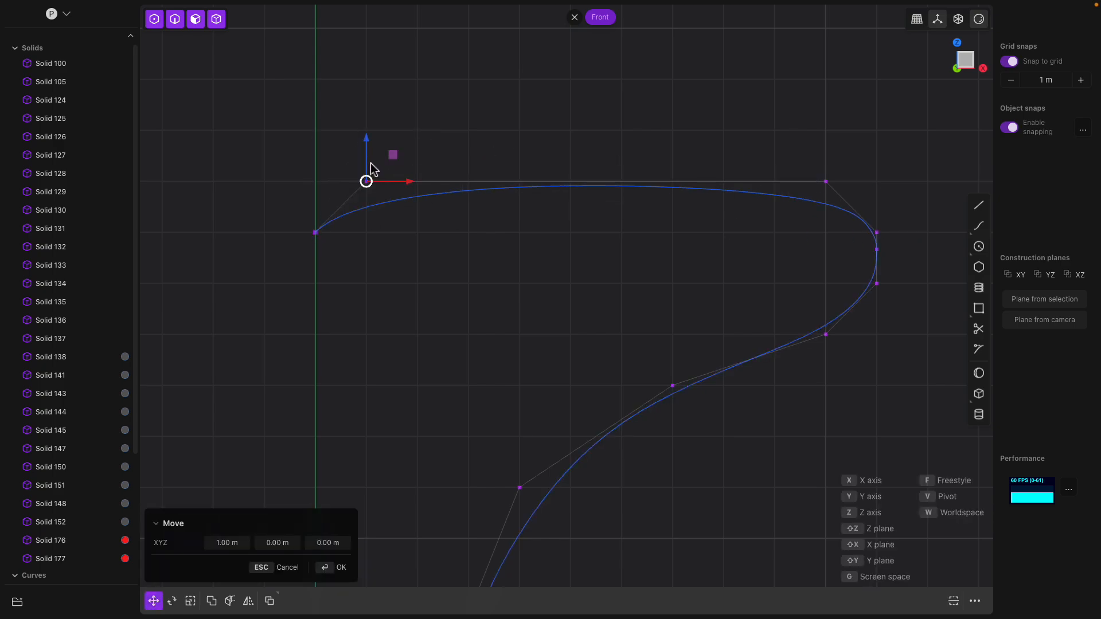
{"action": "key", "text": "Return"}
- Pull the left endpoint up to the top line and raise the lower-bend control vertices
{"action": "left_click_drag", "start_coordinate": [318, 236], "coordinate": [315, 189]}
{"action": "scroll", "coordinate": [361, 201], "scroll_direction": "down", "scroll_amount": 5}
{"action": "middle_click_drag", "start_coordinate": [449, 260], "coordinate": [411, 181], "text": "shift"}
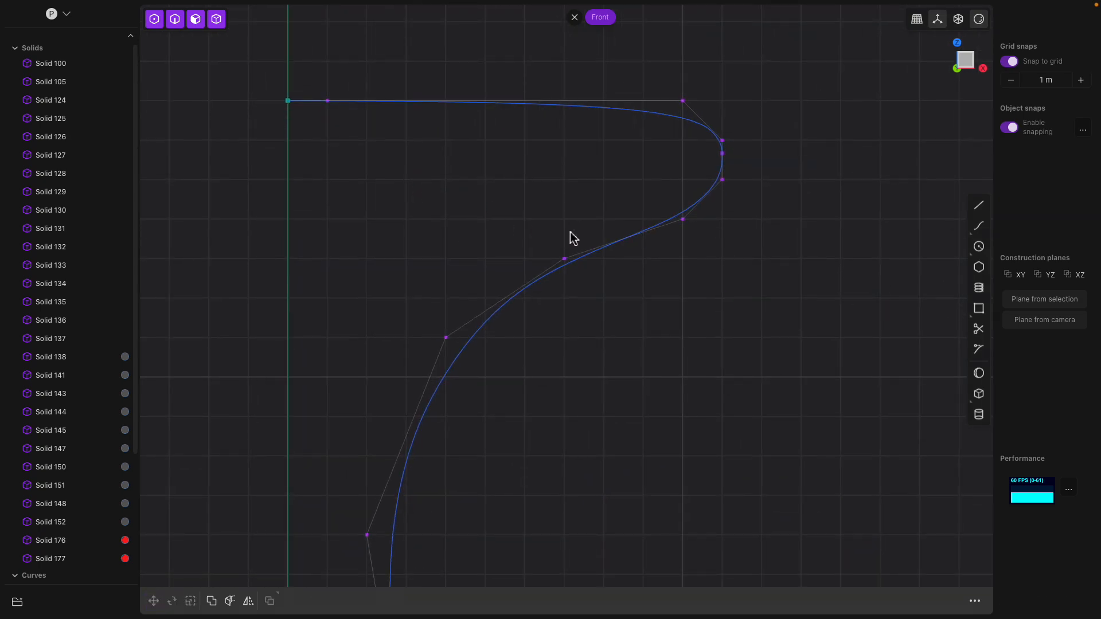
{"action": "scroll", "coordinate": [694, 201], "scroll_direction": "down", "scroll_amount": 4}
{"action": "middle_click_drag", "start_coordinate": [574, 269], "coordinate": [565, 197], "text": "shift"}
{"action": "scroll", "coordinate": [565, 259], "scroll_direction": "down", "scroll_amount": 6}
{"action": "left_click", "coordinate": [508, 259]}
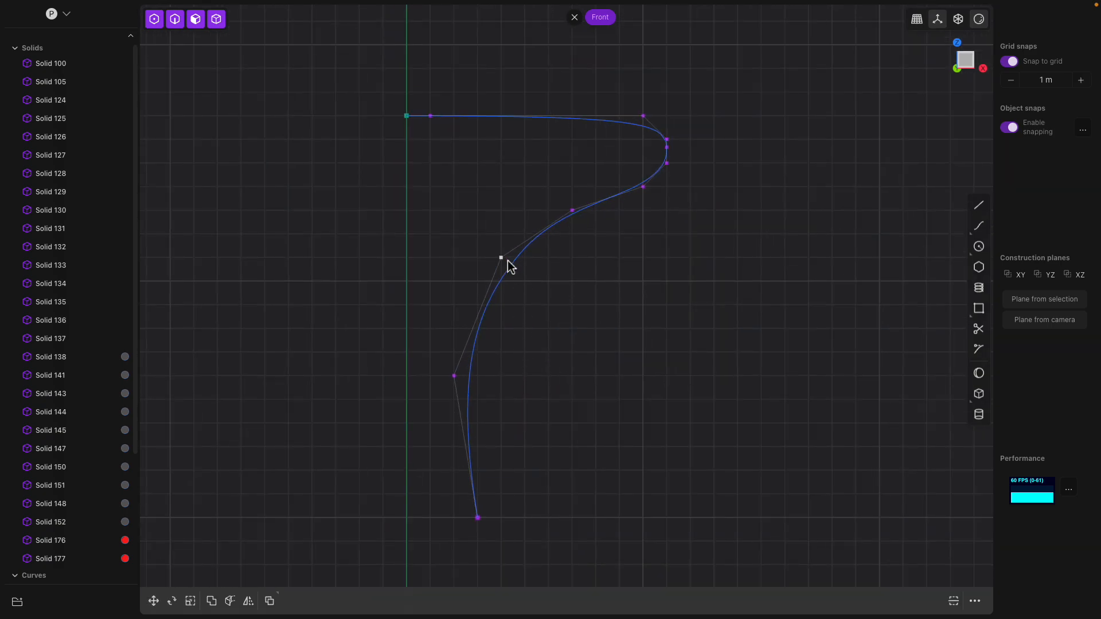
{"action": "mouse_move", "coordinate": [504, 241]}
{"action": "left_mouse_down"}
{"action": "mouse_move", "coordinate": [508, 248]}
{"action": "mouse_move", "coordinate": [506, 223]}
{"action": "left_mouse_up"}
{"action": "left_click", "coordinate": [577, 211]}
{"action": "left_click_drag", "start_coordinate": [576, 211], "coordinate": [573, 194]}
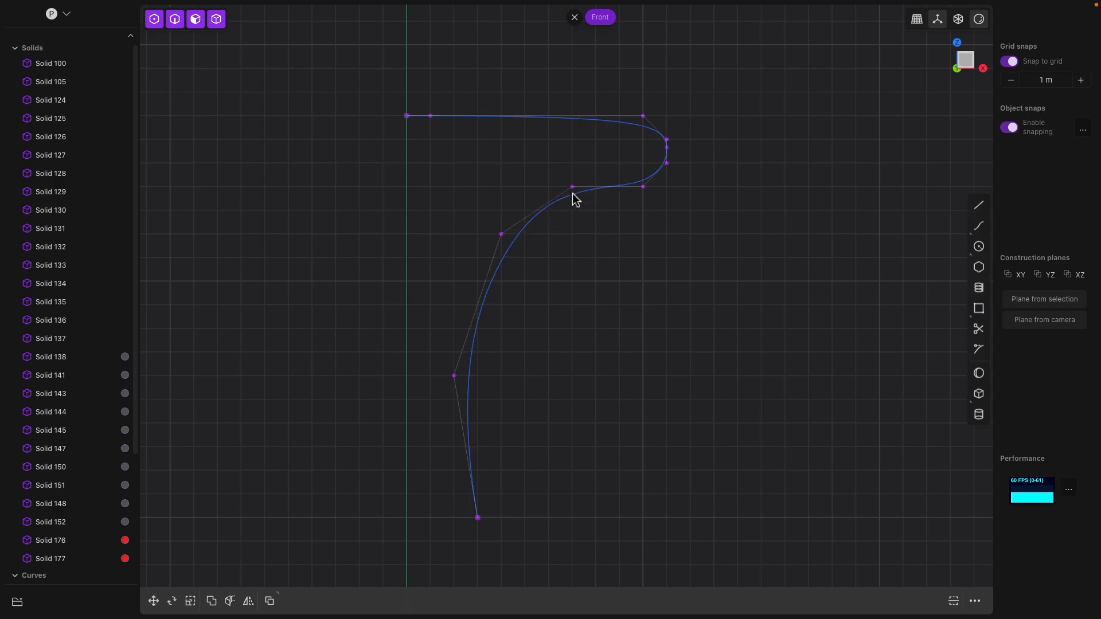
- Turn off grid snapping and nudge the lower vertices to flare the stem's bottom
{"action": "left_click", "coordinate": [1006, 61]}
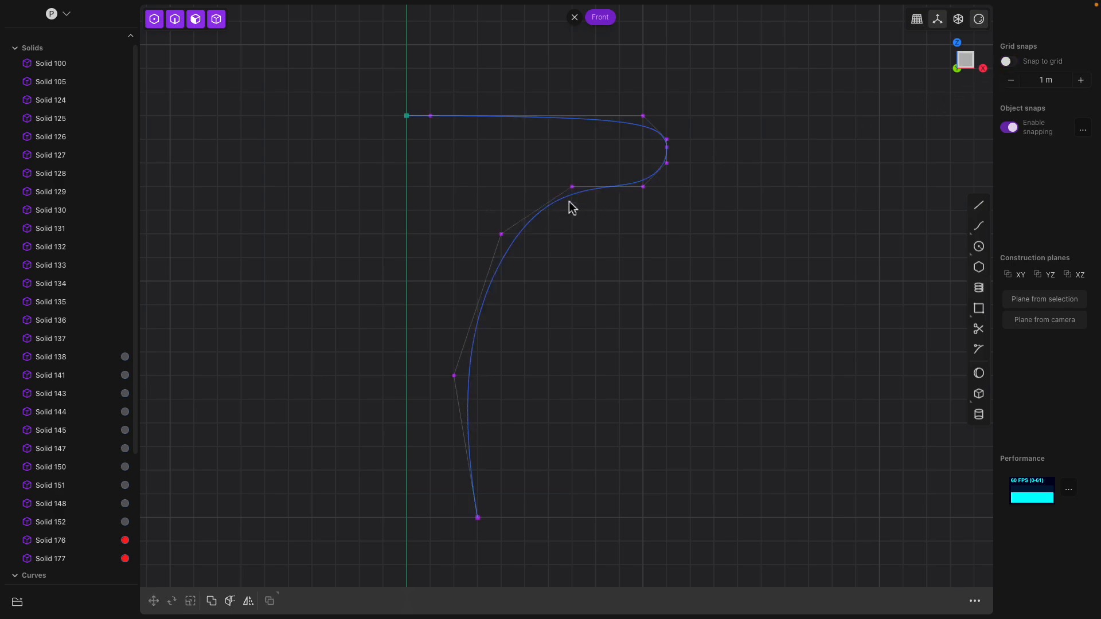
{"action": "left_click_drag", "start_coordinate": [571, 188], "coordinate": [569, 194]}
{"action": "left_click_drag", "start_coordinate": [644, 188], "coordinate": [641, 177]}
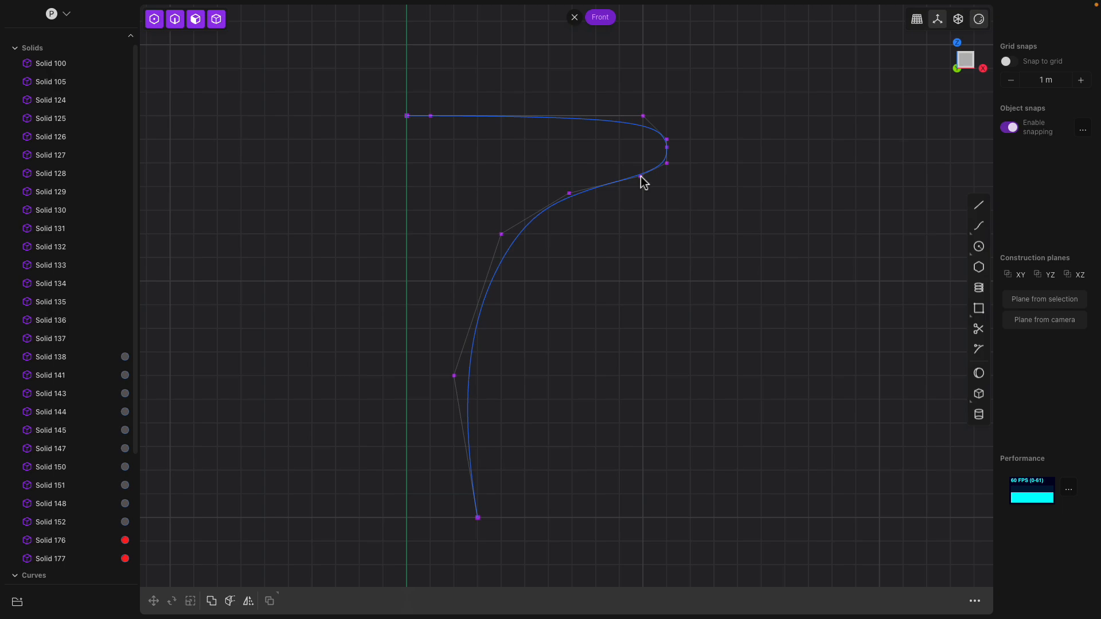
{"action": "left_click_drag", "start_coordinate": [475, 516], "coordinate": [502, 518]}
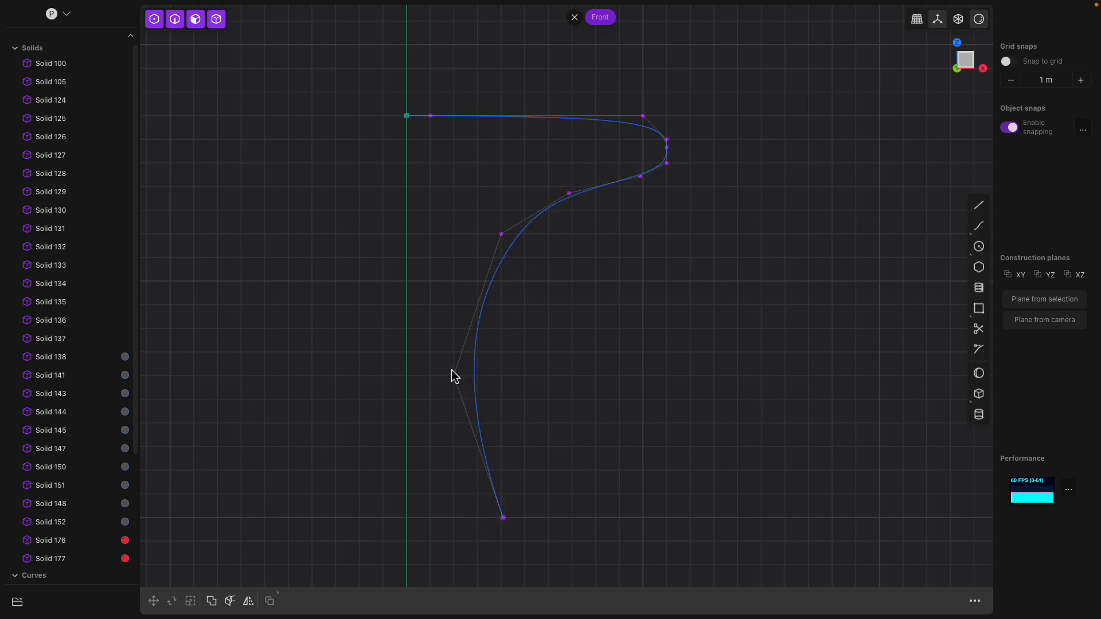
{"action": "left_click_drag", "start_coordinate": [452, 374], "coordinate": [439, 366]}
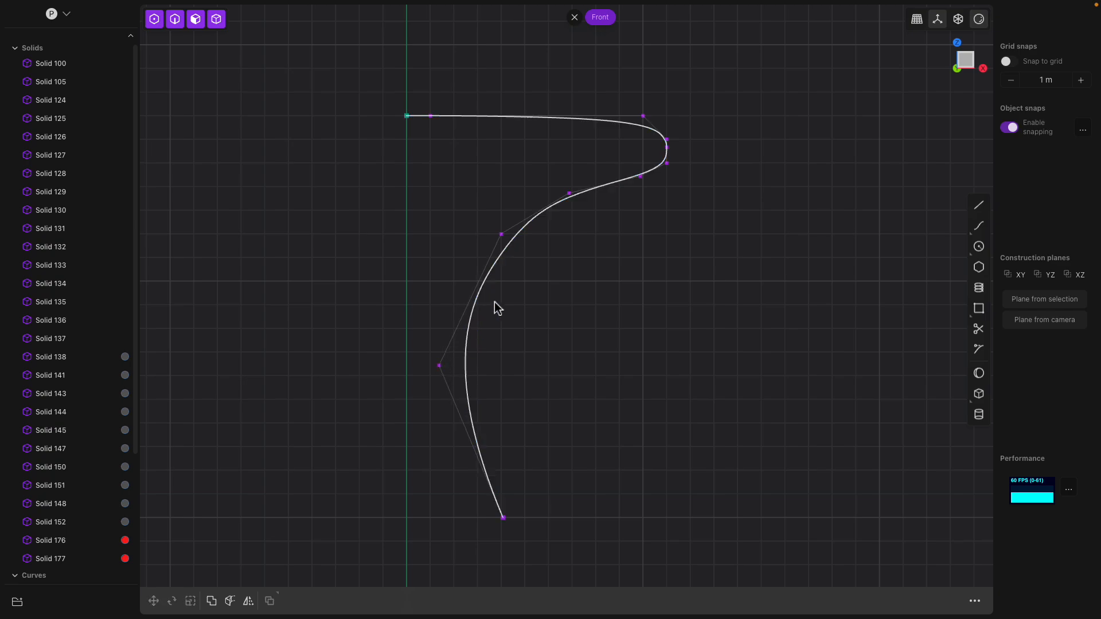
{"action": "left_click_drag", "start_coordinate": [501, 234], "coordinate": [499, 215]}
{"action": "scroll", "coordinate": [430, 180], "scroll_direction": "down", "scroll_amount": 2}
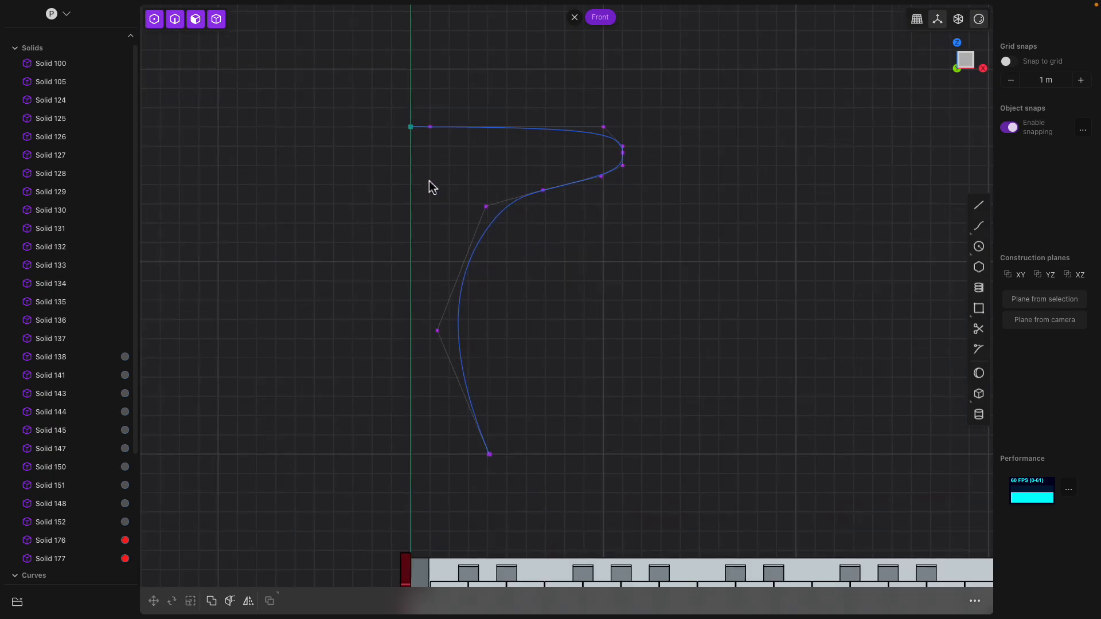
{"action": "middle_click_drag", "start_coordinate": [430, 181], "coordinate": [394, 207]}
- Dismiss the temporary construction plane and hide the curve's control points
{"action": "scroll", "coordinate": [414, 221], "scroll_direction": "down", "scroll_amount": 3}
{"action": "middle_click_drag", "start_coordinate": [446, 232], "coordinate": [487, 233]}
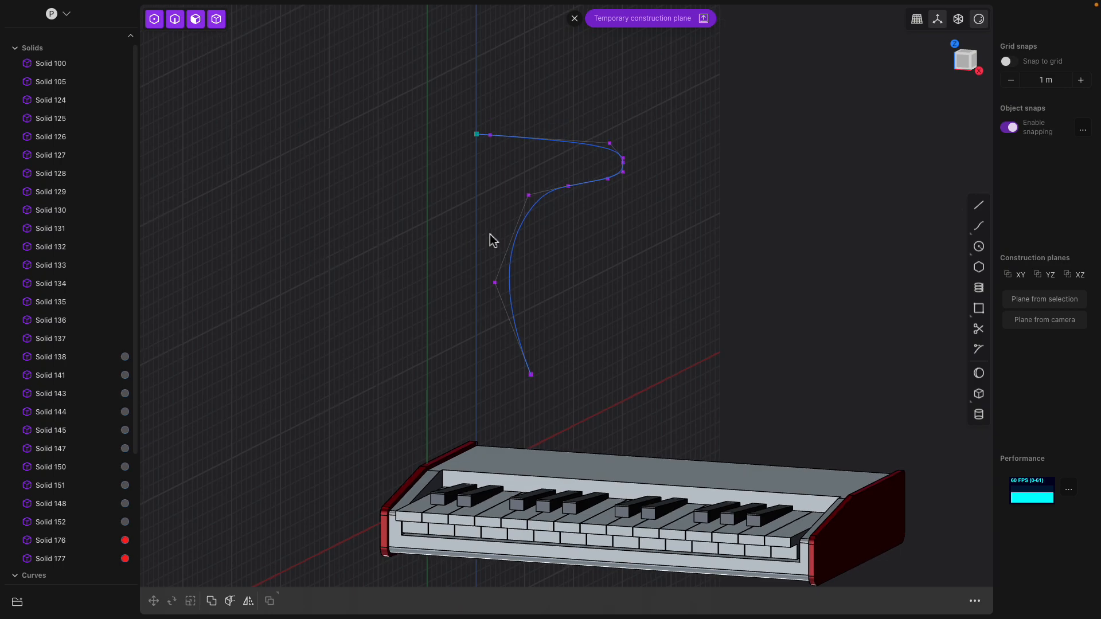
{"action": "scroll", "coordinate": [489, 235], "scroll_direction": "up", "scroll_amount": 1}
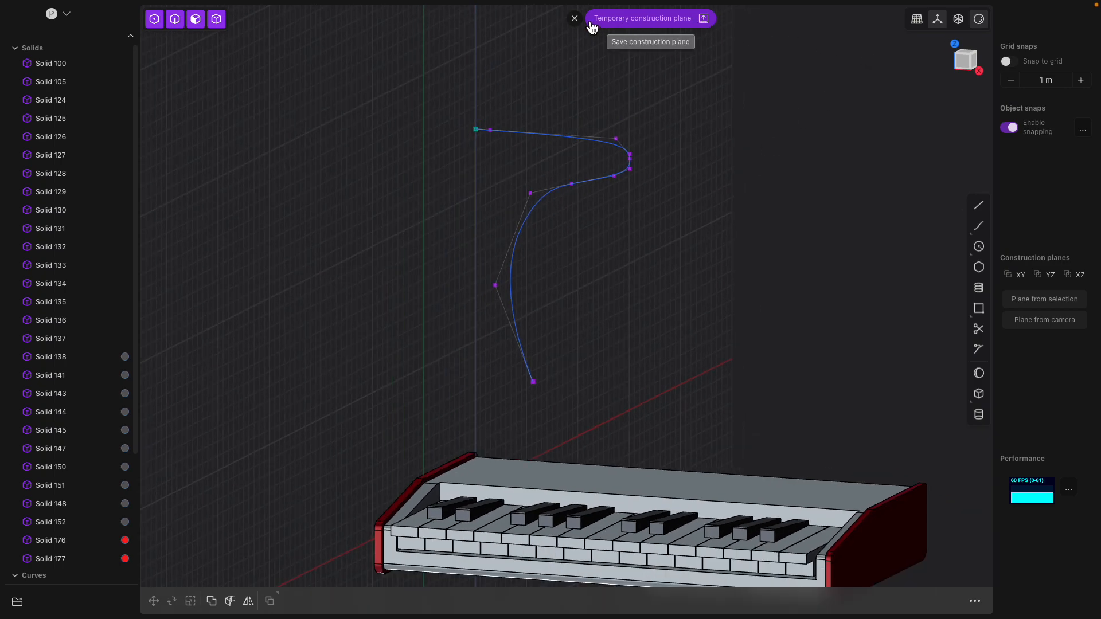
{"action": "left_click", "coordinate": [574, 19]}
{"action": "middle_click_drag", "start_coordinate": [523, 138], "coordinate": [523, 273]}
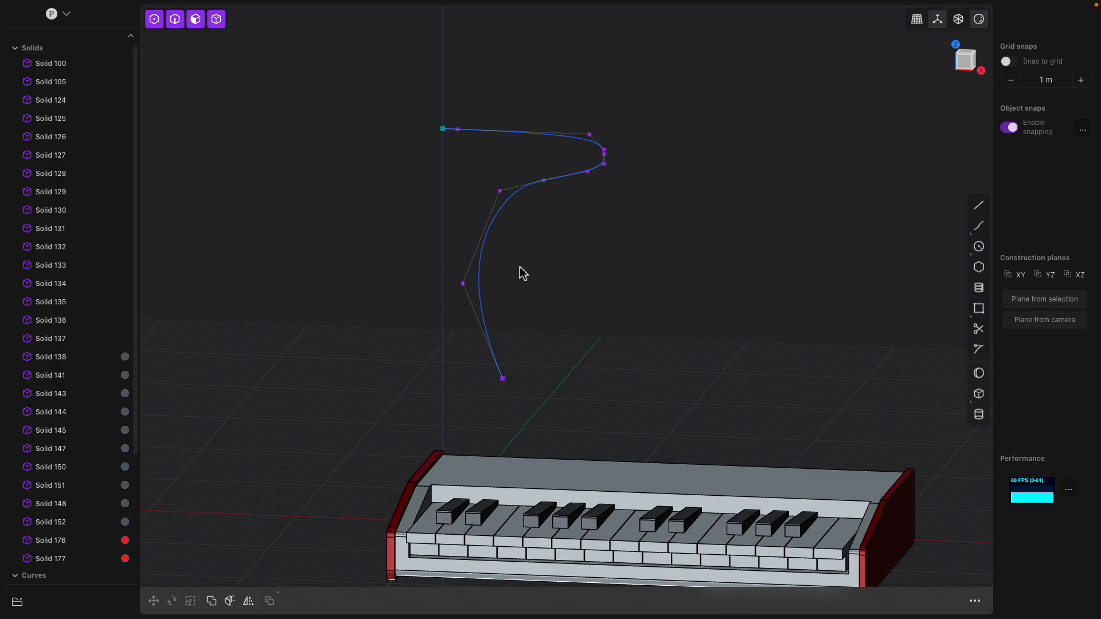
{"action": "left_click", "coordinate": [154, 19]}
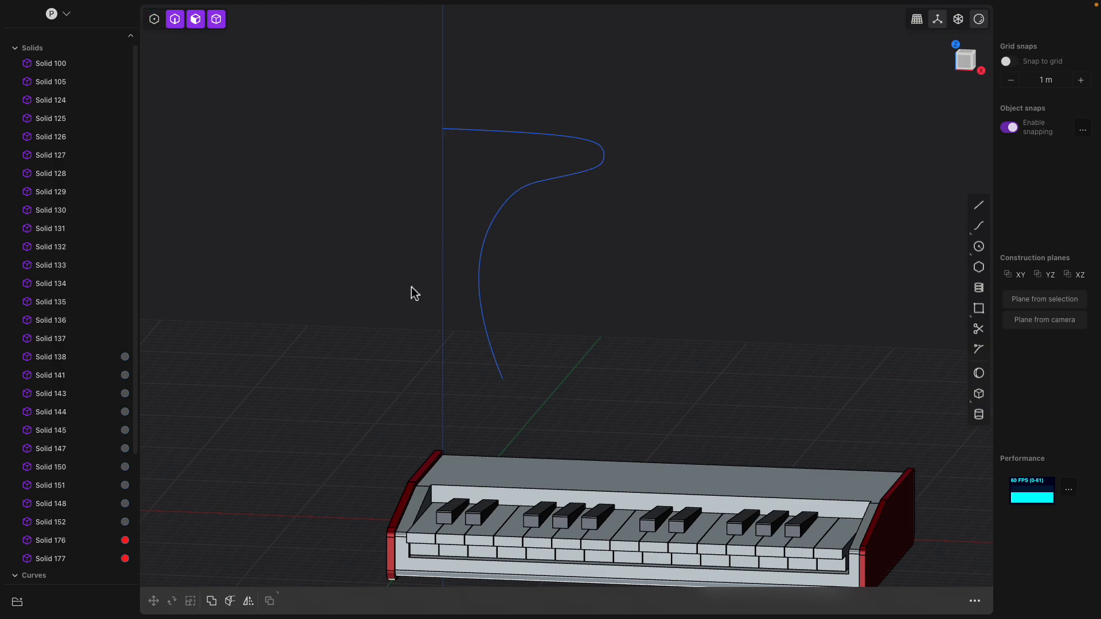
- Revolve the profile curve 360° about an axis through its top end
{"action": "left_click", "coordinate": [492, 238]}
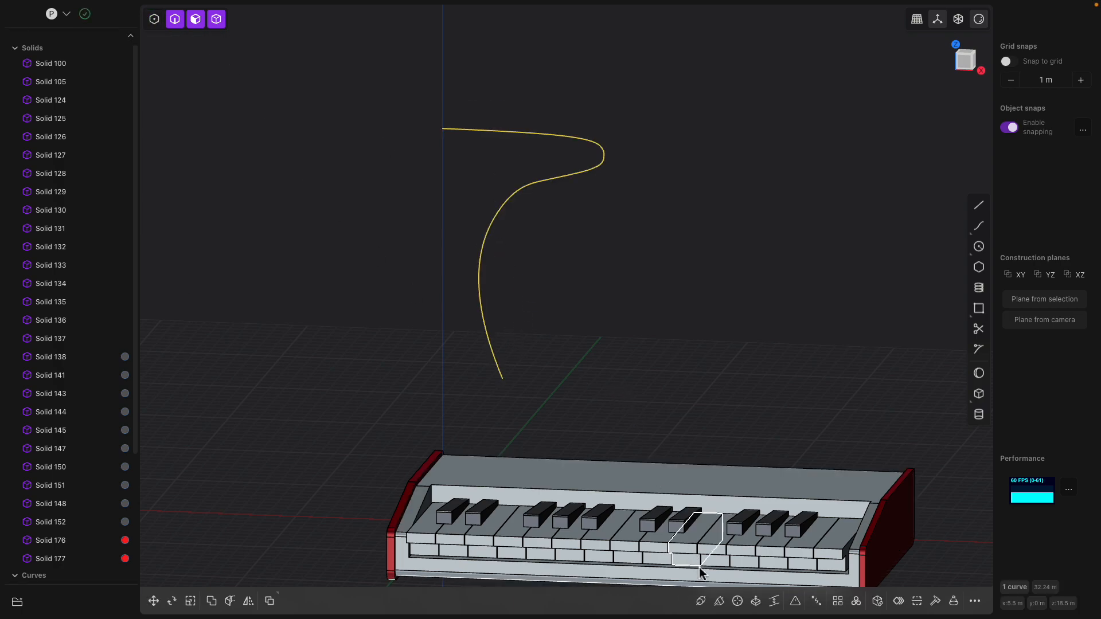
{"action": "left_click", "coordinate": [737, 601]}
{"action": "middle_click_drag", "start_coordinate": [459, 131], "coordinate": [483, 149]}
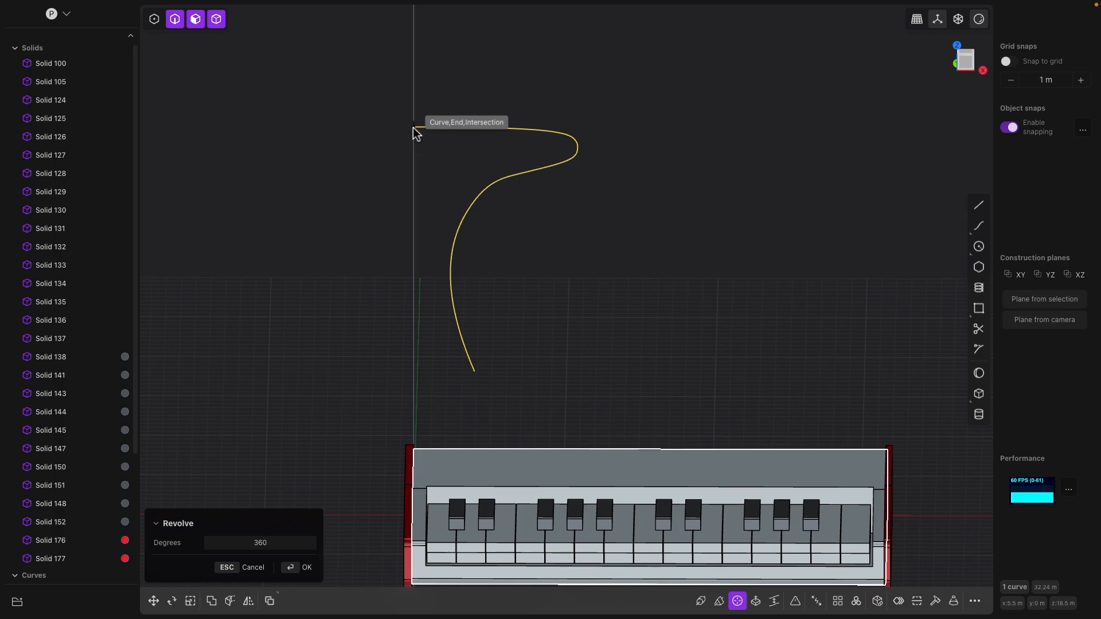
{"action": "left_click", "coordinate": [413, 127]}
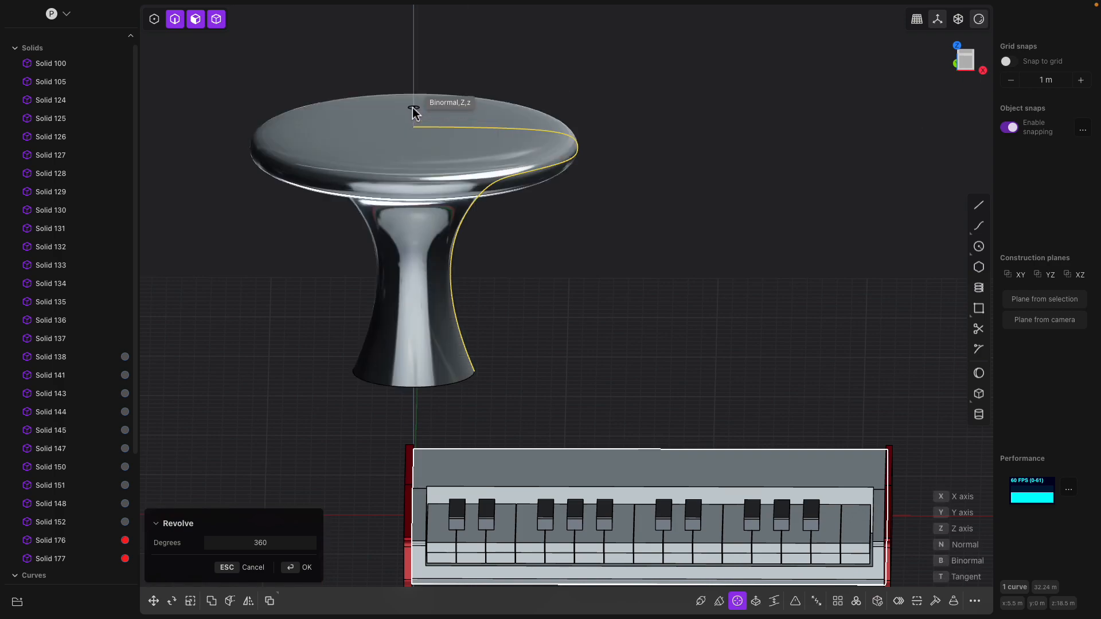
{"action": "left_click", "coordinate": [416, 114]}
{"action": "middle_click_drag", "start_coordinate": [435, 128], "coordinate": [556, 249]}
- Try Offset face on the knob's top face, then cancel it
{"action": "left_click", "coordinate": [477, 191]}
{"action": "key", "text": "o"}
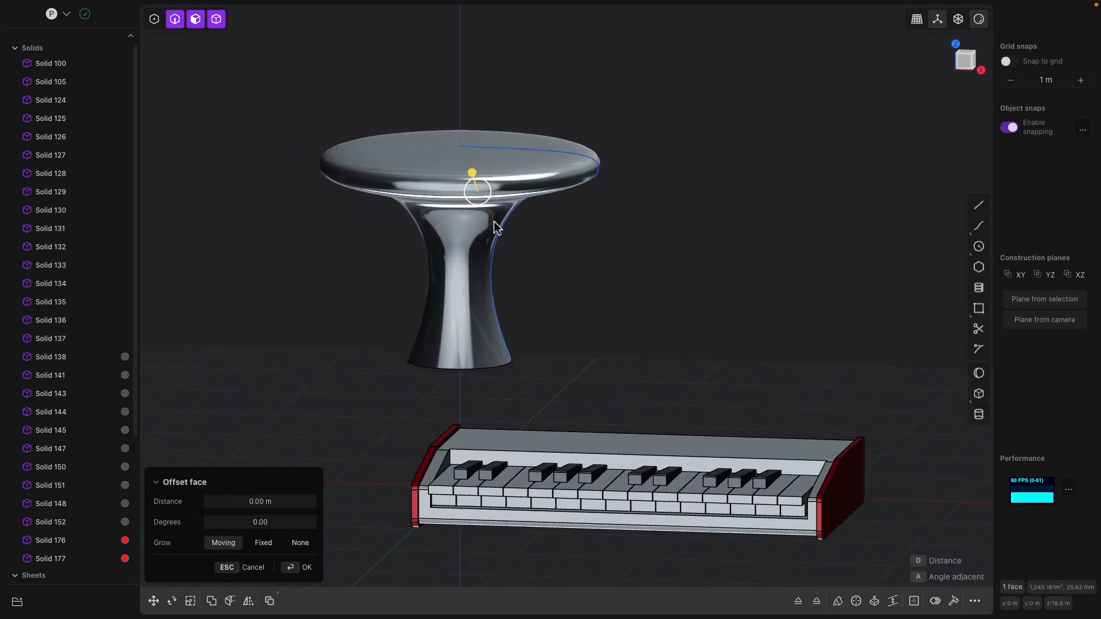
{"action": "key", "text": "Escape"}
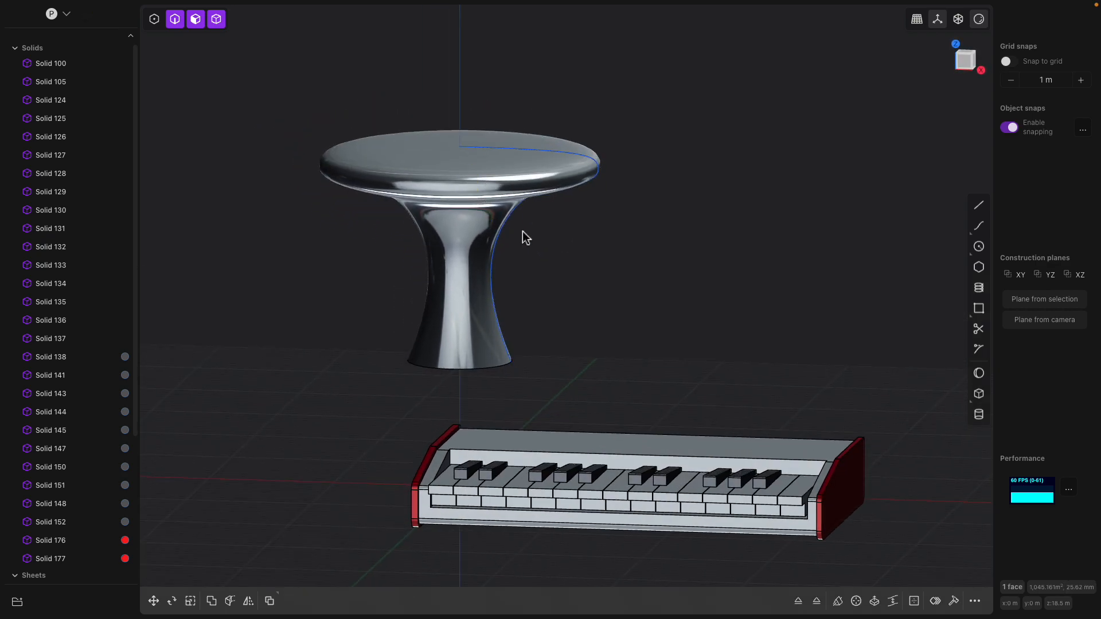
{"action": "key", "text": "o"}
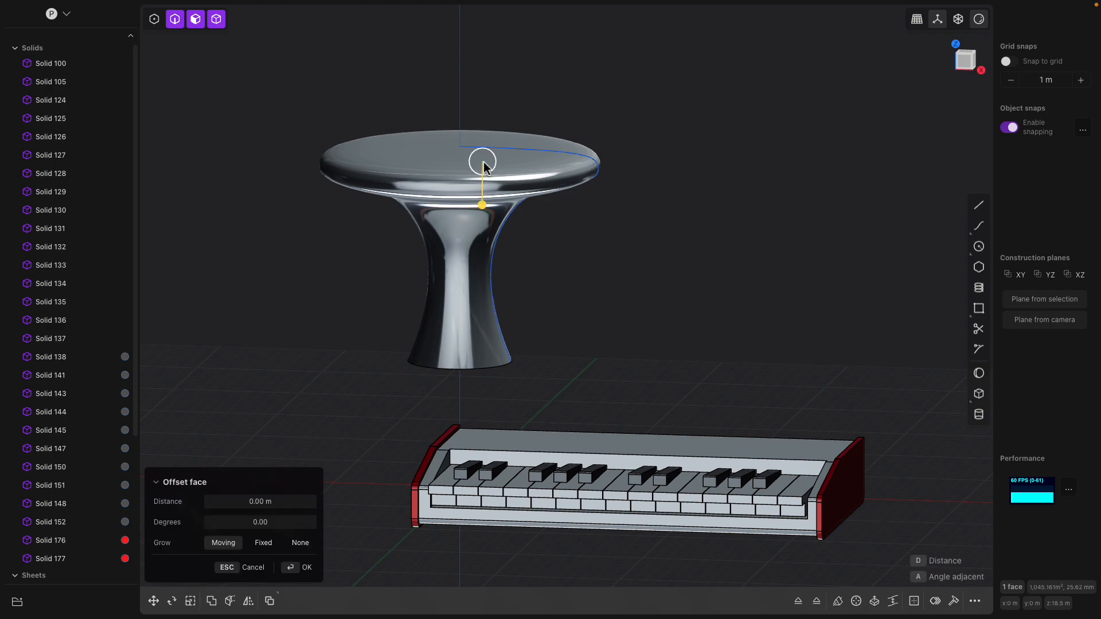
{"action": "key", "text": "Escape"}
- Toggle Sheet 432's visibility and select its open bottom edge
{"action": "scroll", "coordinate": [98, 487], "scroll_direction": "down", "scroll_amount": 4}
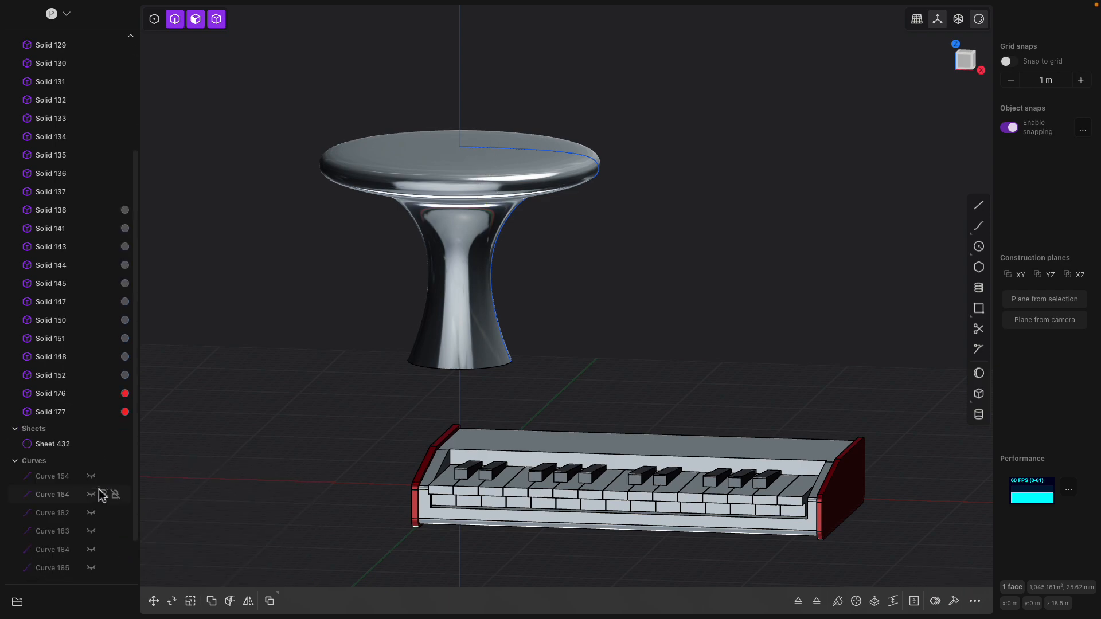
{"action": "middle_click_drag", "start_coordinate": [470, 280], "coordinate": [451, 304]}
{"action": "middle_click_drag", "start_coordinate": [418, 358], "coordinate": [426, 373]}
{"action": "left_click", "coordinate": [420, 195]}
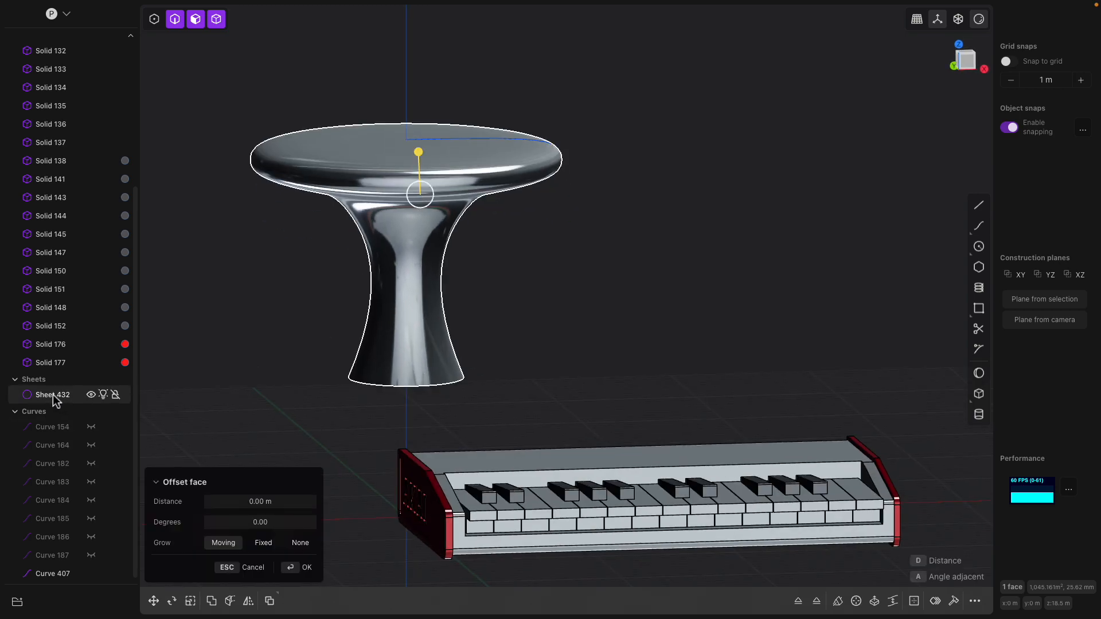
{"action": "left_click", "coordinate": [90, 394]}
{"action": "left_click", "coordinate": [92, 395]}
{"action": "middle_click_drag", "start_coordinate": [390, 367], "coordinate": [405, 411]}
{"action": "left_click", "coordinate": [419, 417]}
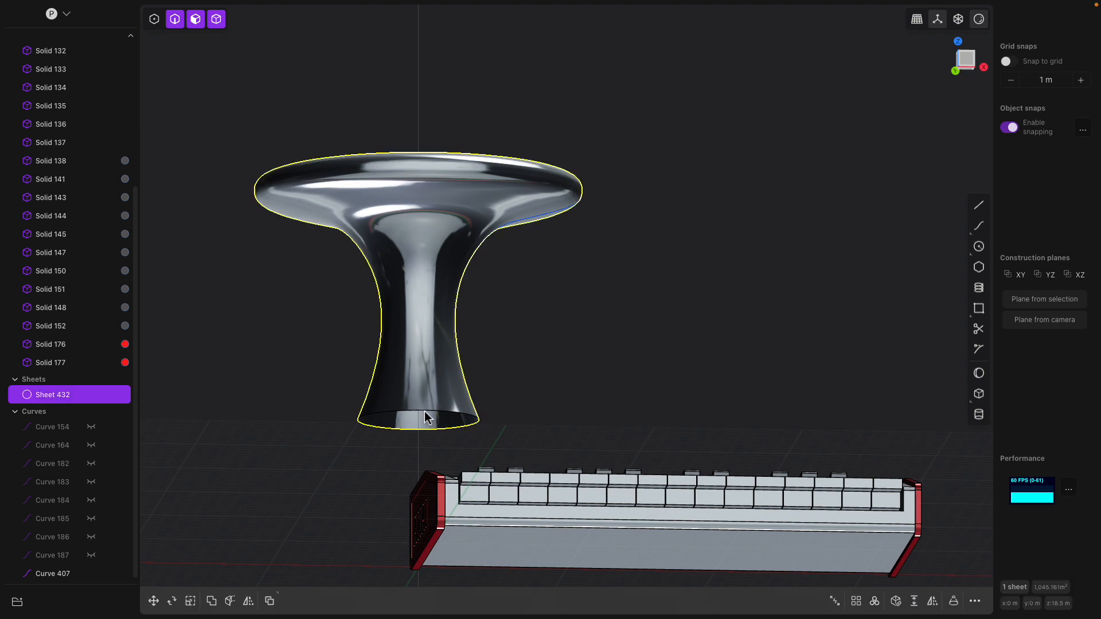
{"action": "left_click", "coordinate": [429, 417]}
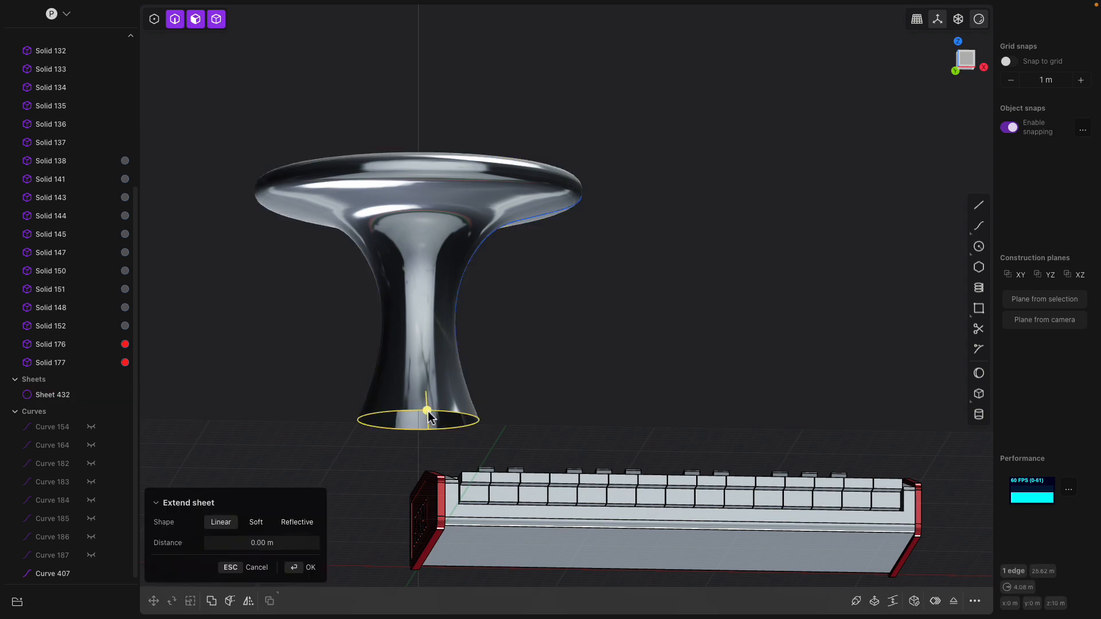
- Patch the hole at the knob's bottom to make it a closed solid
{"action": "left_click", "coordinate": [915, 602]}
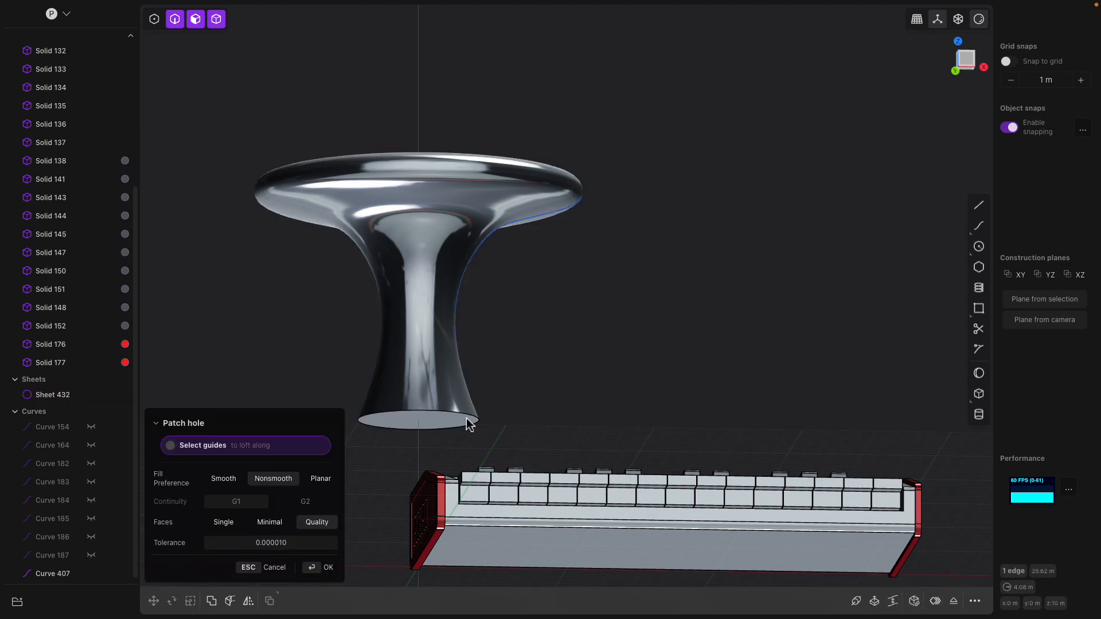
{"action": "key", "text": "Return"}
{"action": "middle_click_drag", "start_coordinate": [451, 381], "coordinate": [450, 408]}
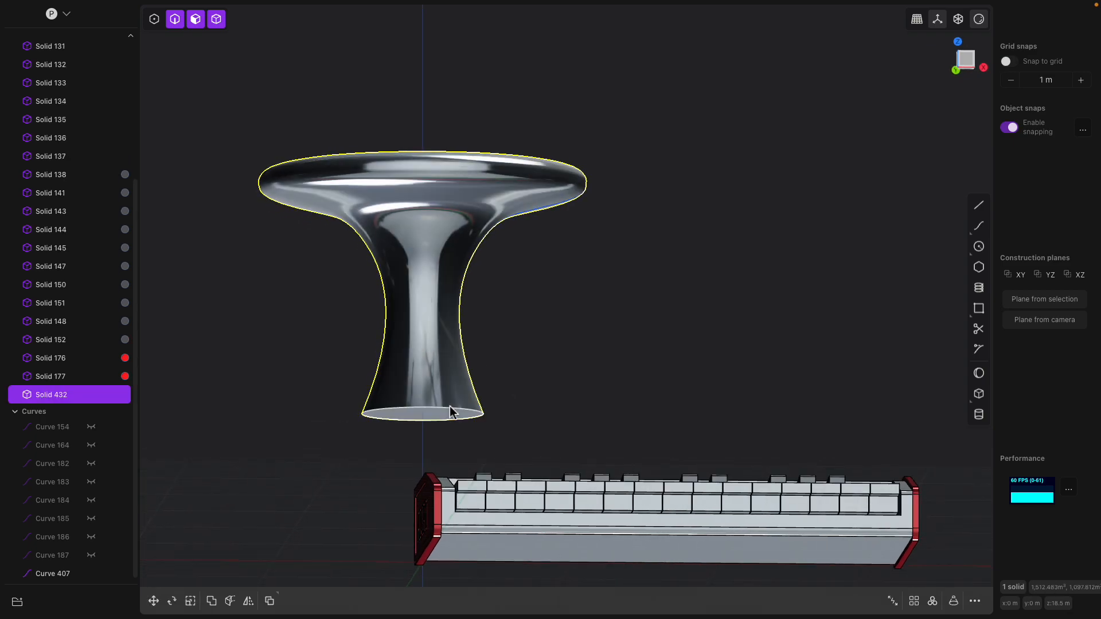
- Test offsetting the knob's flat bottom face down and back up
{"action": "left_click", "coordinate": [462, 410]}
{"action": "left_click", "coordinate": [427, 422]}
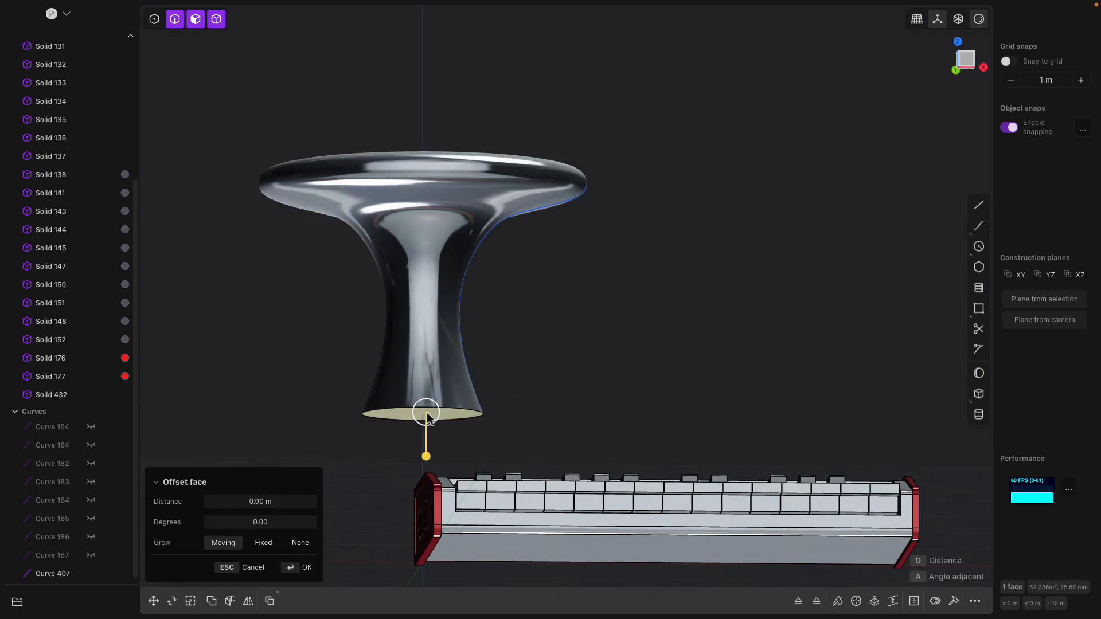
{"action": "left_click_drag", "start_coordinate": [425, 451], "coordinate": [425, 455]}
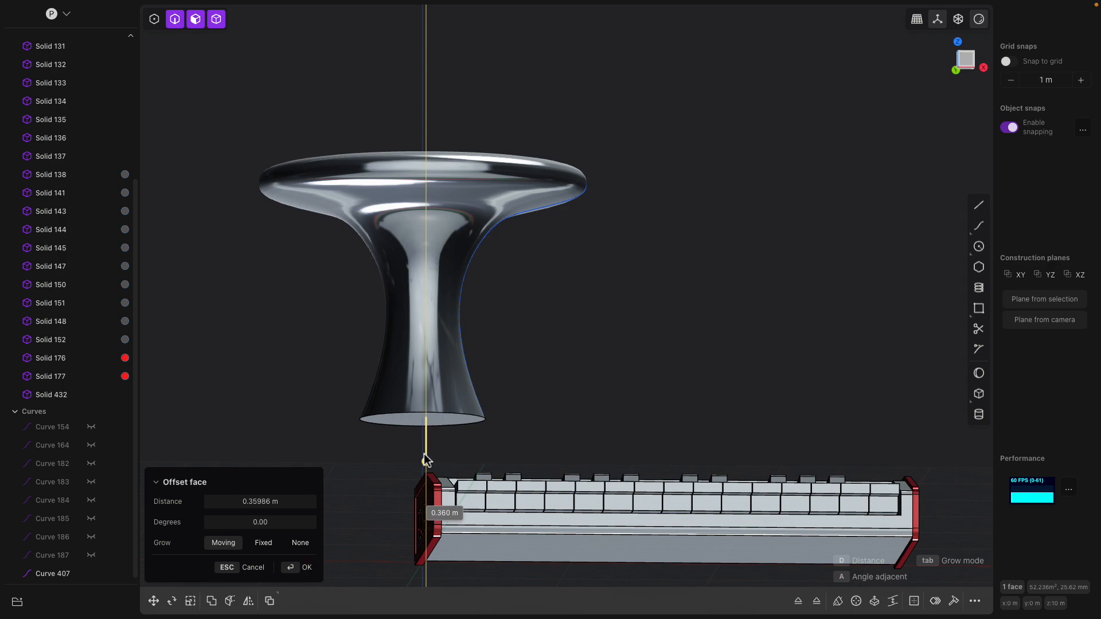
{"action": "middle_click_drag", "start_coordinate": [535, 266], "coordinate": [512, 167]}
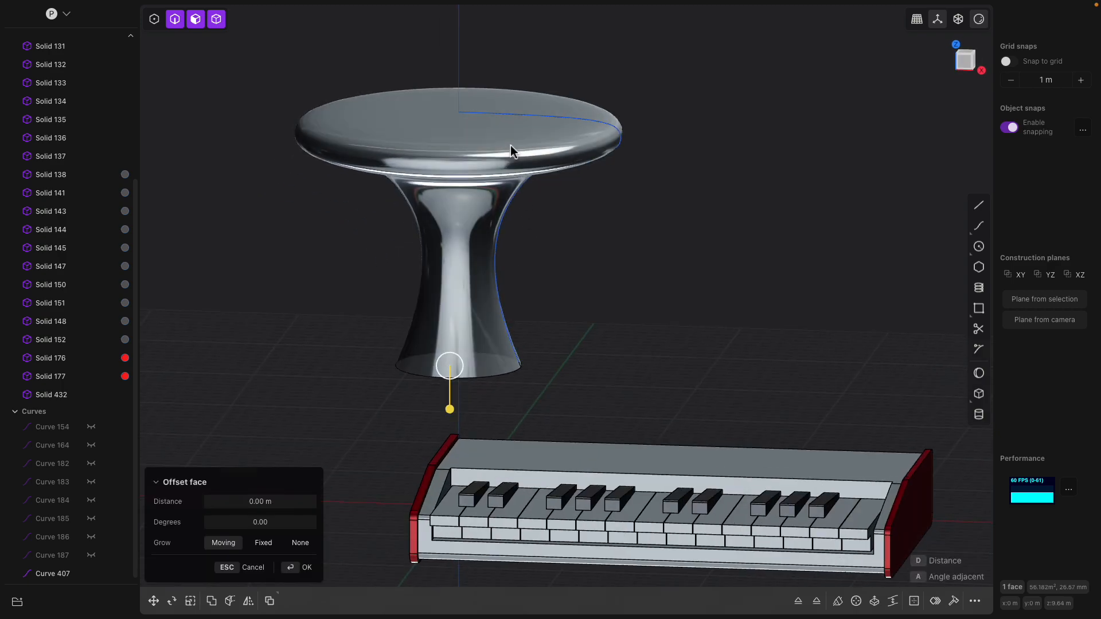
{"action": "left_click", "coordinate": [510, 147]}
{"action": "middle_click_drag", "start_coordinate": [534, 144], "coordinate": [544, 142]}
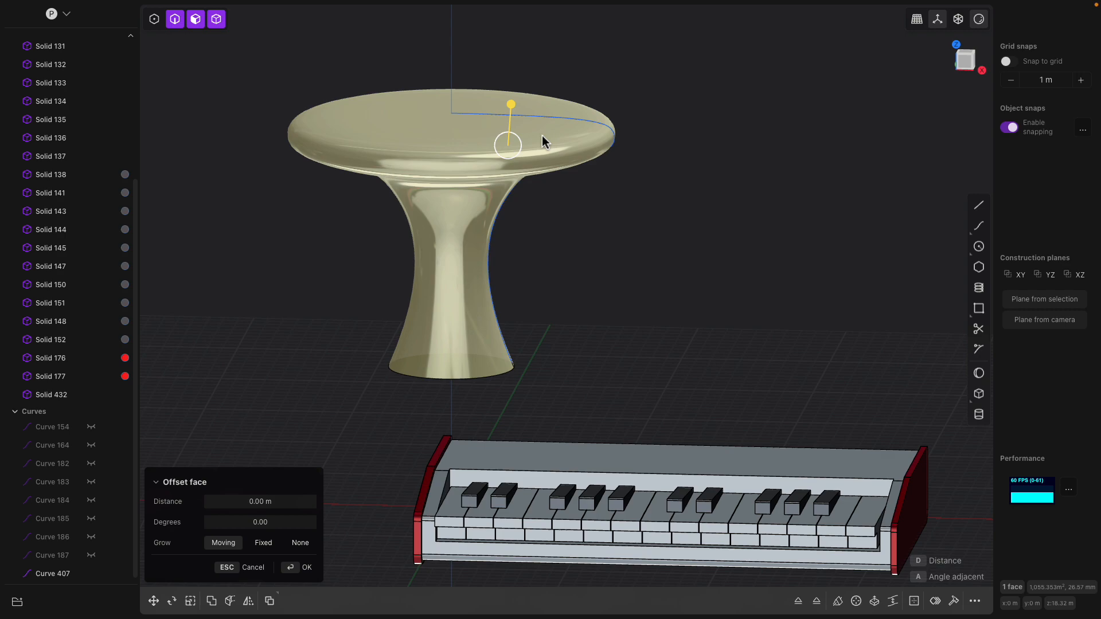
- Cut a cylinder disk into the knob's top, just inside the rim
{"action": "left_click", "coordinate": [979, 414]}
{"action": "middle_click_drag", "start_coordinate": [533, 210], "coordinate": [572, 344], "text": "shift"}
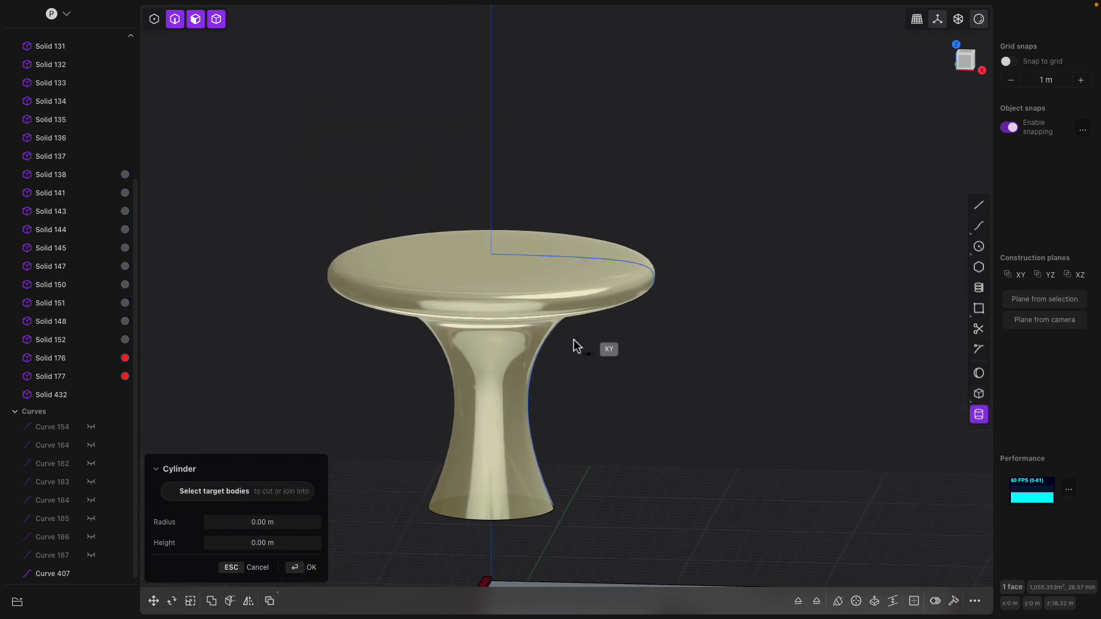
{"action": "left_click", "coordinate": [492, 254]}
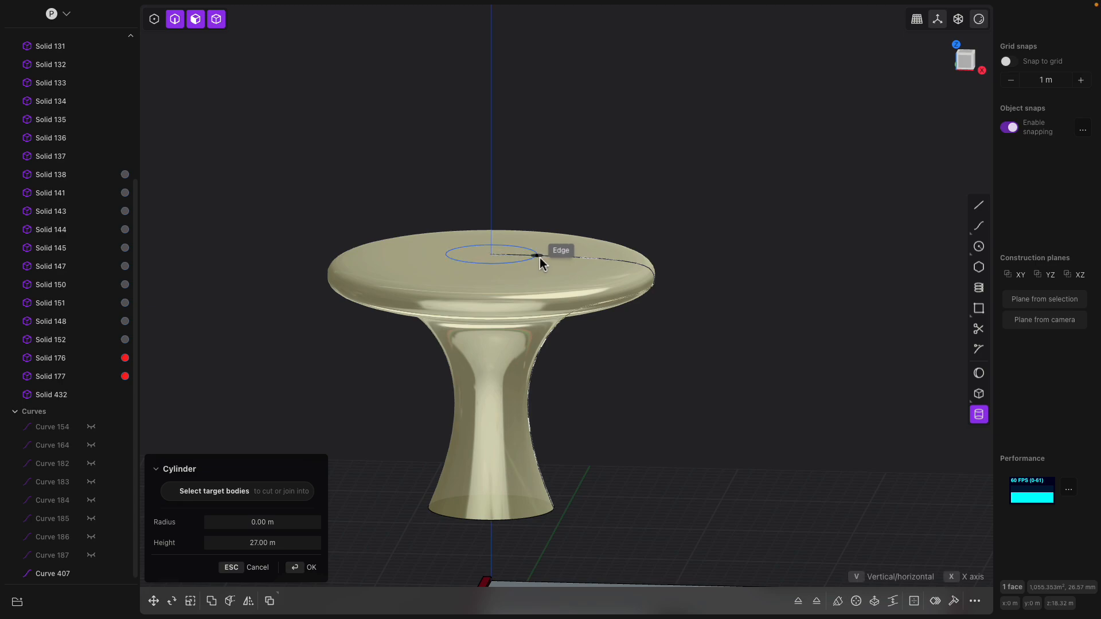
{"action": "left_click", "coordinate": [612, 278]}
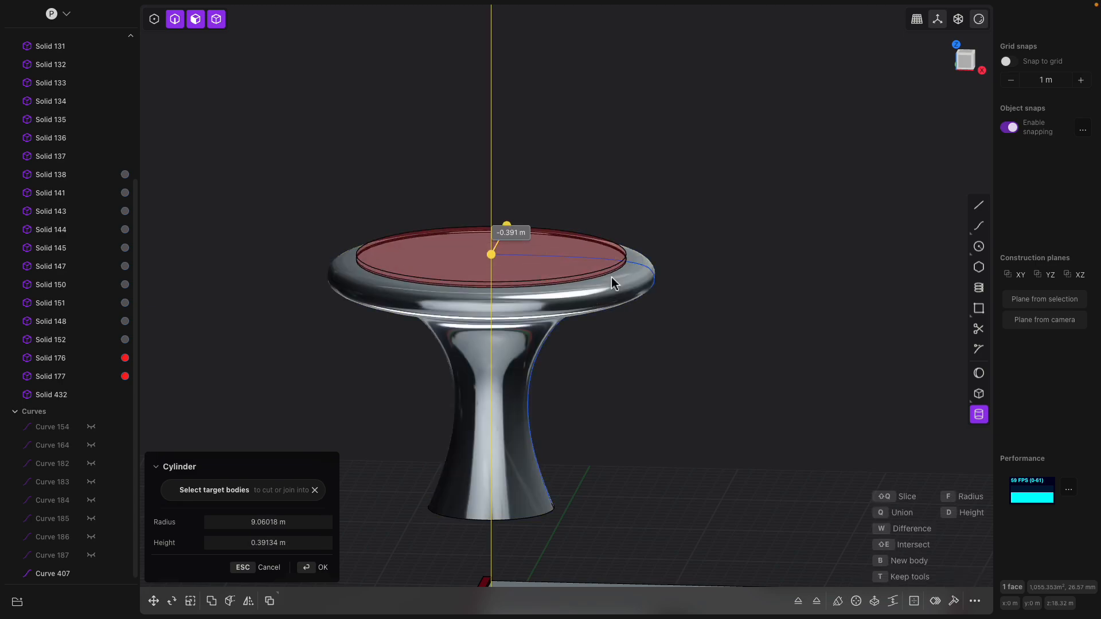
{"action": "right_click", "coordinate": [705, 280]}
- Offset the recessed top face deeper into the knob
{"action": "scroll", "coordinate": [607, 322], "scroll_direction": "up", "scroll_amount": 2}
{"action": "middle_click_drag", "start_coordinate": [614, 243], "coordinate": [575, 214], "text": "shift"}
{"action": "scroll", "coordinate": [575, 238], "scroll_direction": "up", "scroll_amount": 2}
{"action": "scroll", "coordinate": [574, 238], "scroll_direction": "up", "scroll_amount": 3}
{"action": "middle_click_drag", "start_coordinate": [575, 214], "coordinate": [697, 223], "text": "shift"}
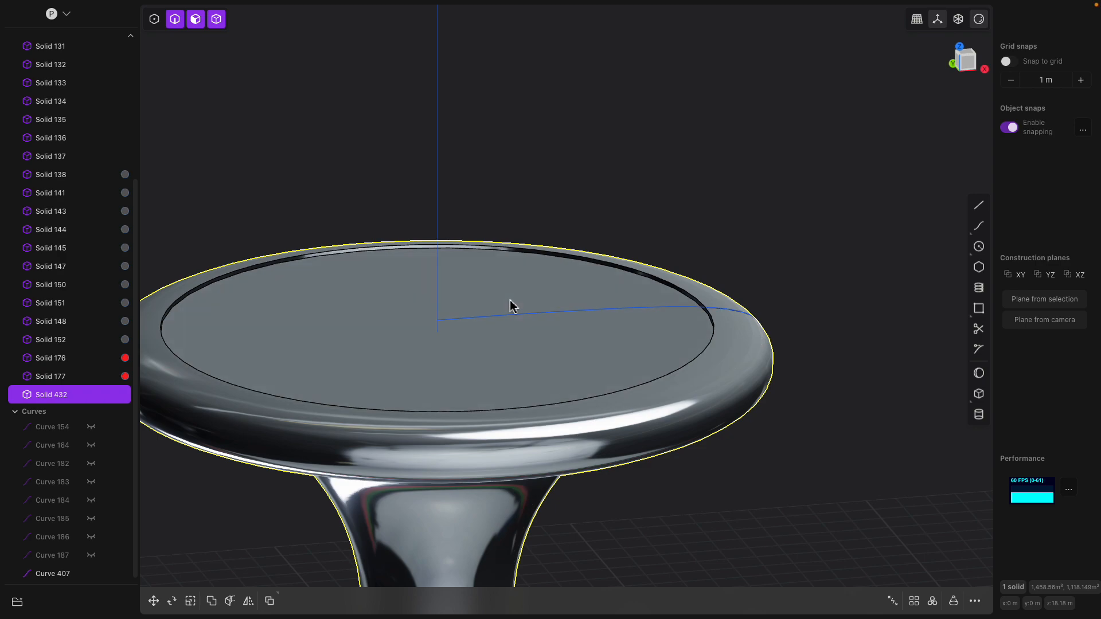
{"action": "left_click", "coordinate": [509, 300]}
{"action": "left_click_drag", "start_coordinate": [513, 257], "coordinate": [511, 271]}
{"action": "right_click", "coordinate": [570, 225]}
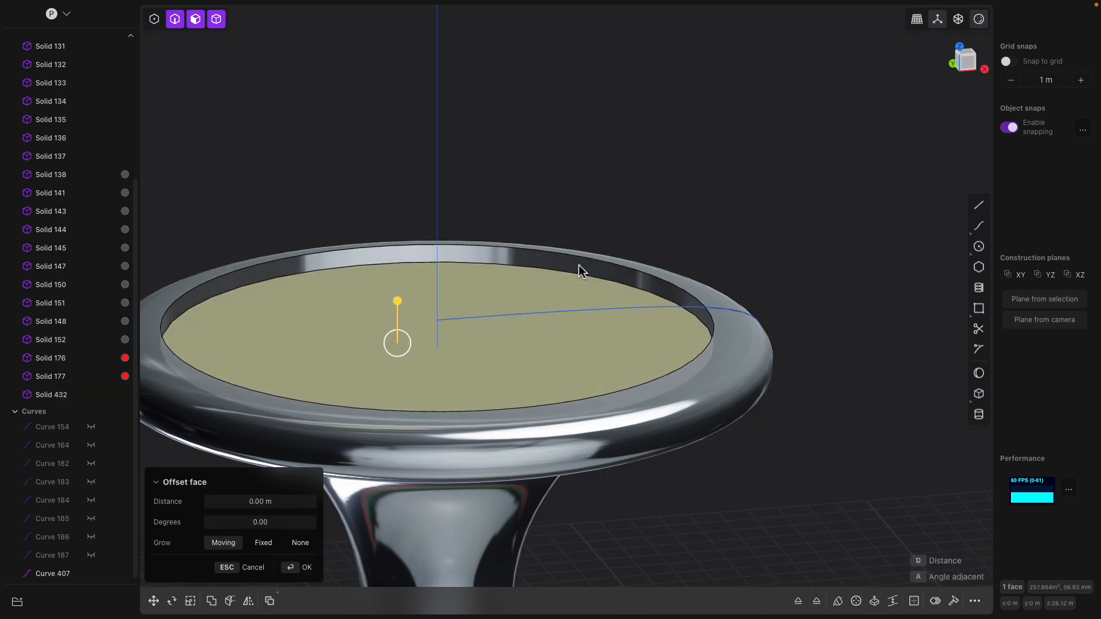
- Fillet the recess rim edge
{"action": "left_click", "coordinate": [580, 273]}
{"action": "left_click_drag", "start_coordinate": [579, 273], "coordinate": [585, 277]}
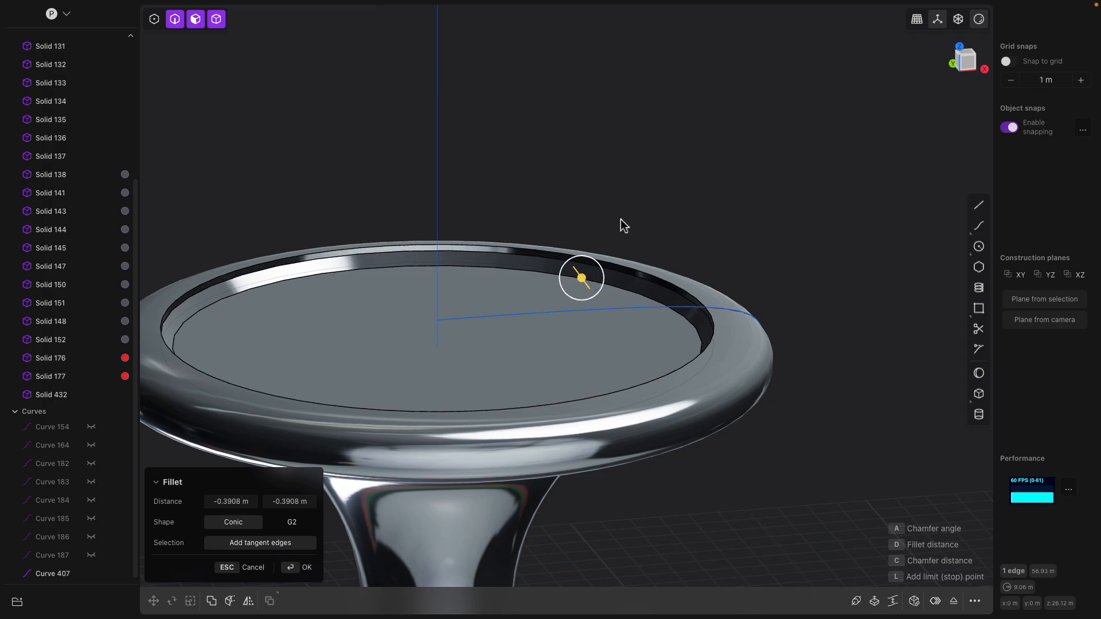
{"action": "scroll", "coordinate": [659, 170], "scroll_direction": "down", "scroll_amount": 3}
{"action": "right_click", "coordinate": [659, 165]}
{"action": "scroll", "coordinate": [653, 292], "scroll_direction": "down", "scroll_amount": 5}
{"action": "middle_click_drag", "start_coordinate": [625, 367], "coordinate": [576, 322], "text": "shift"}
- Apply the red material to the knob
{"action": "left_click", "coordinate": [551, 284]}
{"action": "scroll", "coordinate": [560, 304], "scroll_direction": "down", "scroll_amount": 2}
{"action": "left_click", "coordinate": [526, 249]}
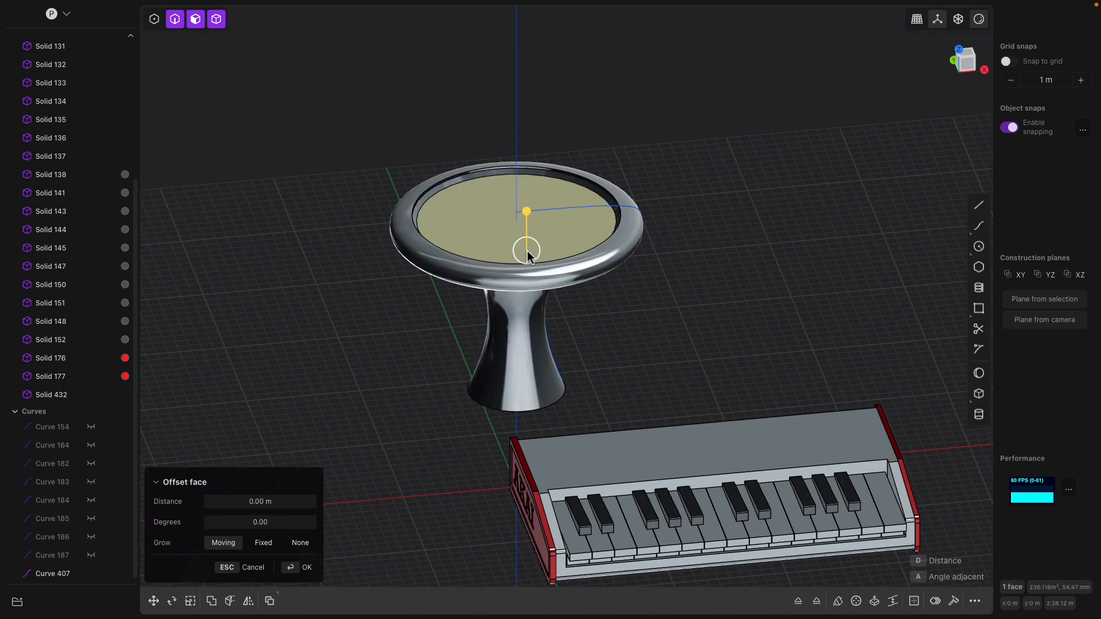
{"action": "left_click_drag", "start_coordinate": [125, 377], "coordinate": [127, 396]}
- Scale the whole knob down to about 0.196
{"action": "key", "text": "Escape"}
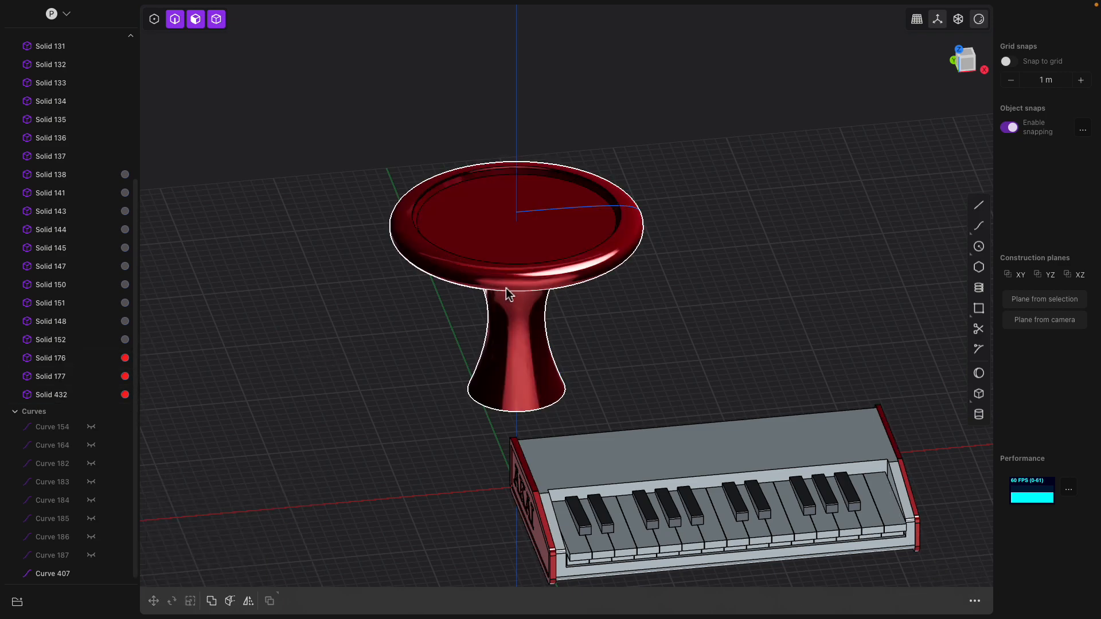
{"action": "left_click", "coordinate": [513, 292]}
{"action": "key", "text": "s"}
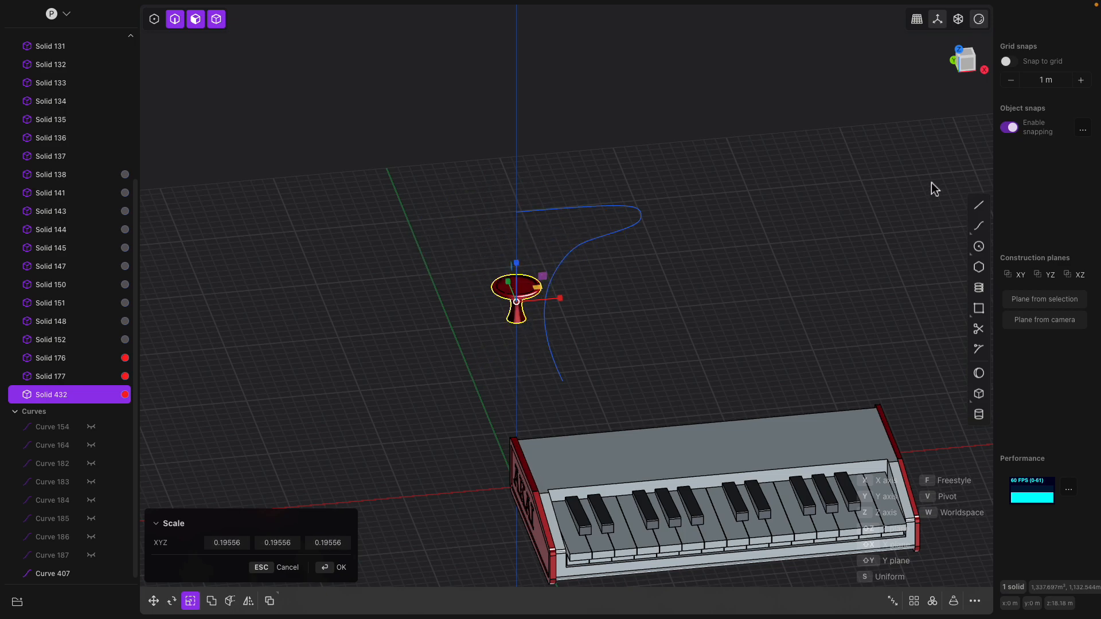
{"action": "left_click", "coordinate": [963, 55]}
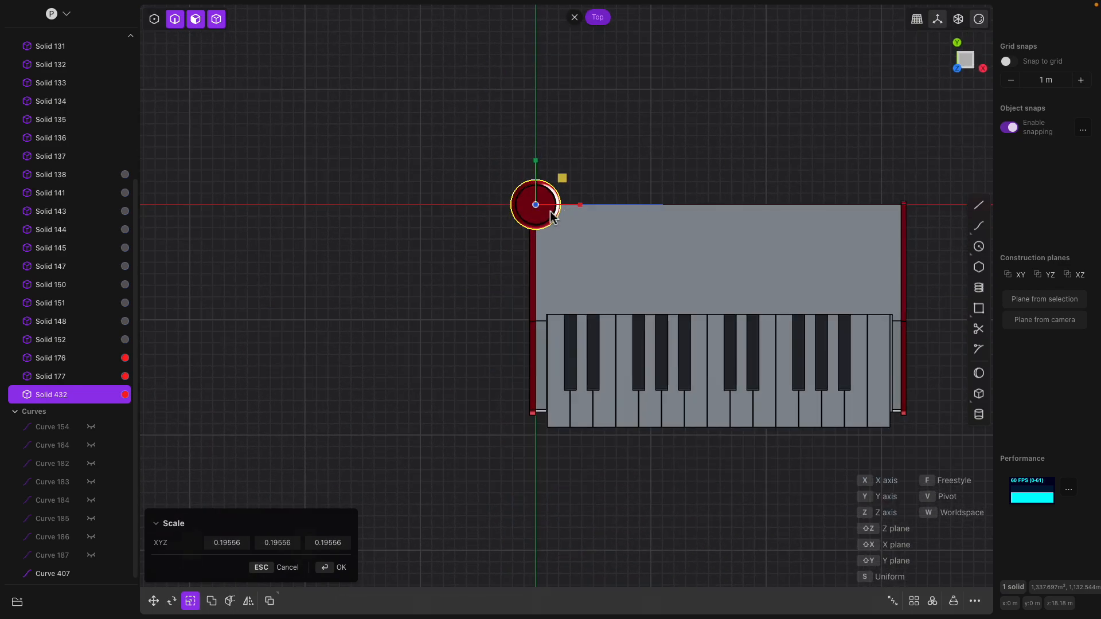
- Move the knob onto the keyboard's top panel near the left end cap
{"action": "key", "text": "g"}
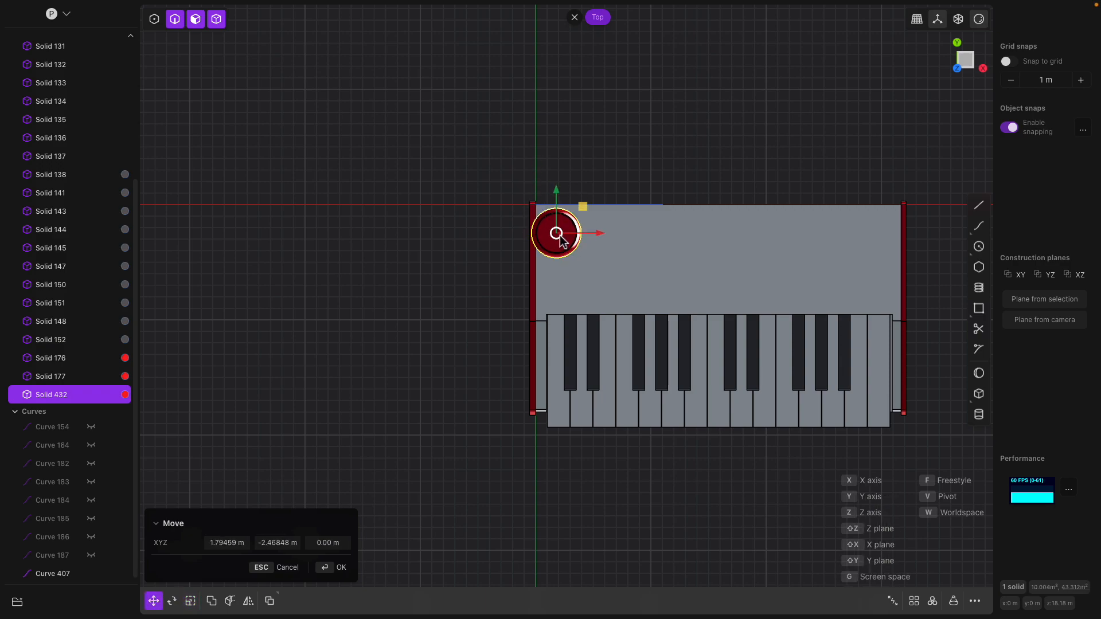
{"action": "middle_click_drag", "start_coordinate": [566, 238], "coordinate": [542, 281]}
{"action": "left_click_drag", "start_coordinate": [519, 287], "coordinate": [504, 433]}
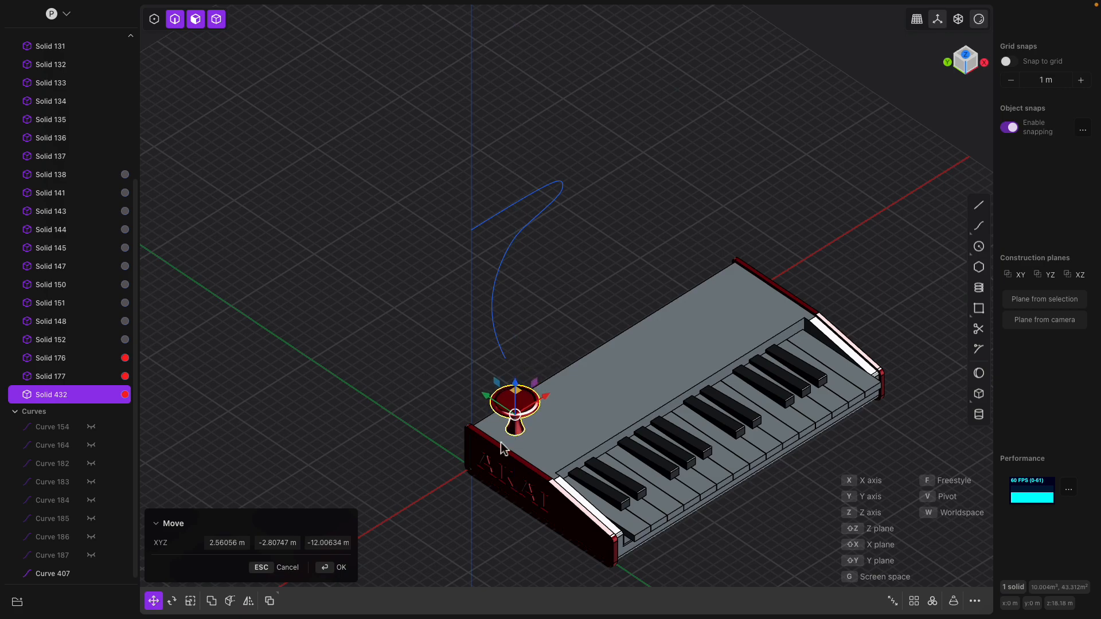
{"action": "scroll", "coordinate": [505, 433], "scroll_direction": "up", "scroll_amount": 10}
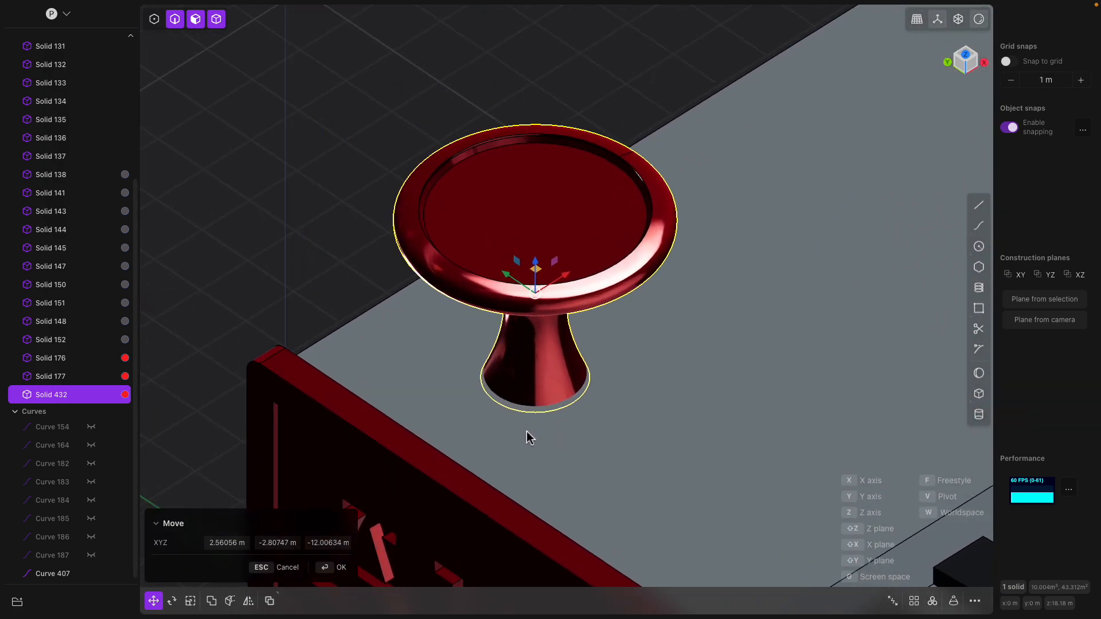
{"action": "scroll", "coordinate": [529, 438], "scroll_direction": "up", "scroll_amount": 3}
{"action": "left_click_drag", "start_coordinate": [536, 233], "coordinate": [537, 213]}
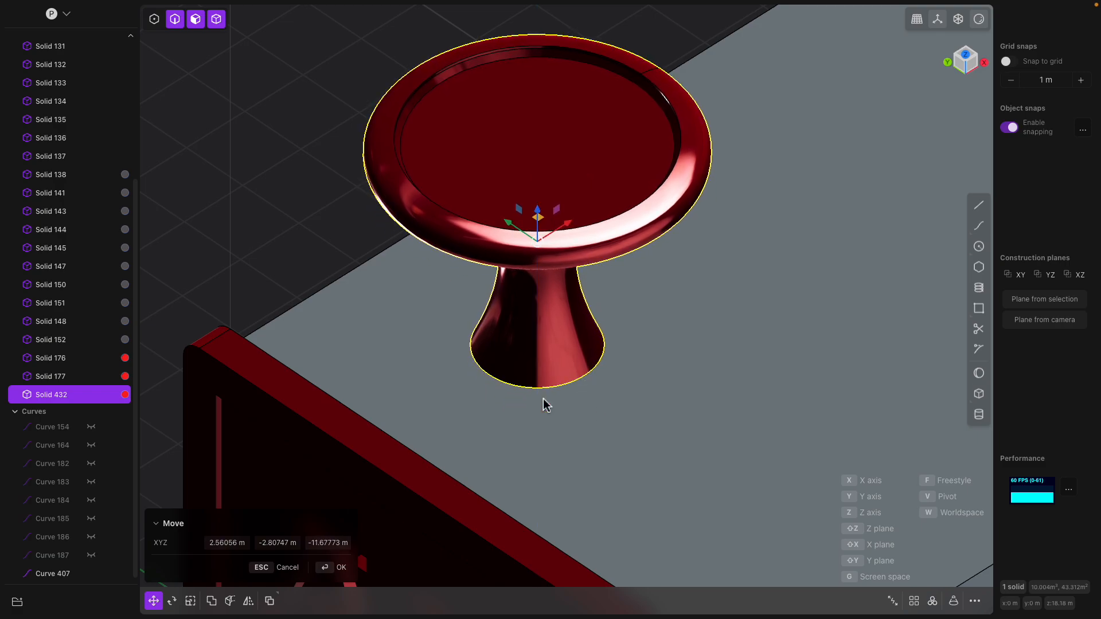
{"action": "scroll", "coordinate": [622, 371], "scroll_direction": "down", "scroll_amount": 3}
{"action": "key", "text": "Return"}
{"action": "middle_click_drag", "start_coordinate": [618, 424], "coordinate": [581, 459]}
- Scale a copy of the stem's bottom edge curve out into a ring around the stem base
{"action": "left_click", "coordinate": [573, 388]}
{"action": "key", "text": "f"}
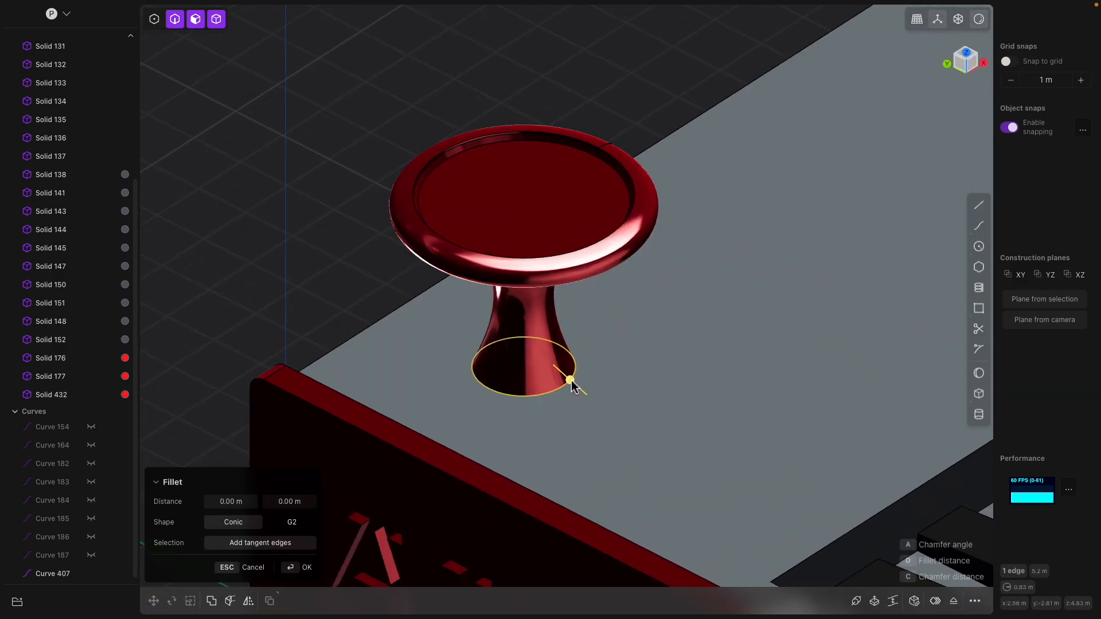
{"action": "key", "text": "ctrl+d"}
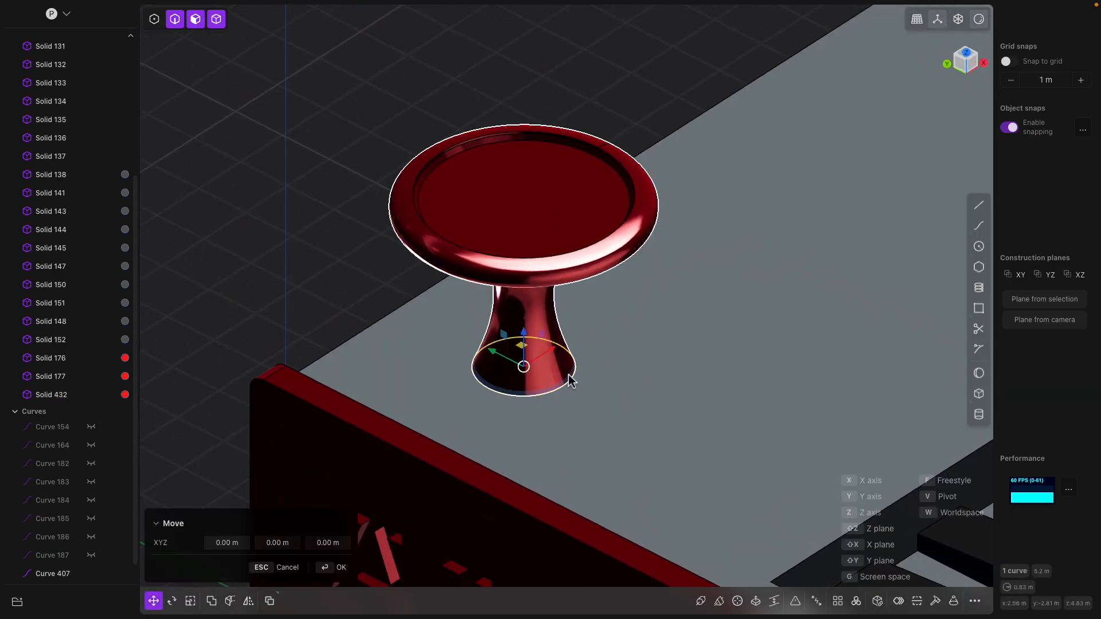
{"action": "key", "text": "s"}
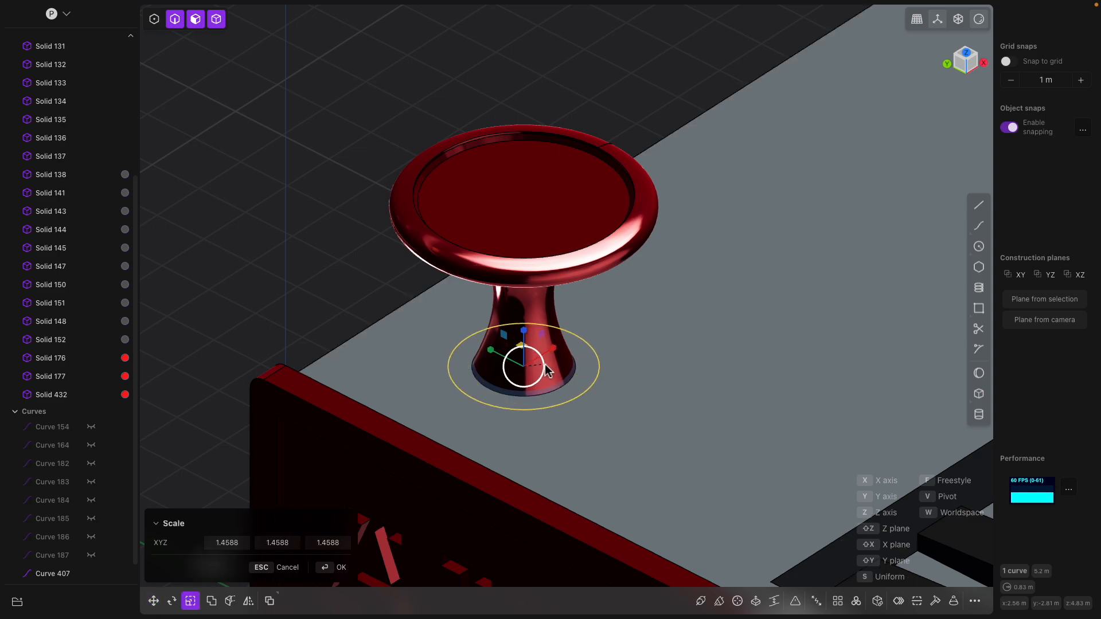
{"action": "scroll", "coordinate": [594, 363], "scroll_direction": "down", "scroll_amount": 3}
{"action": "key", "text": "f"}
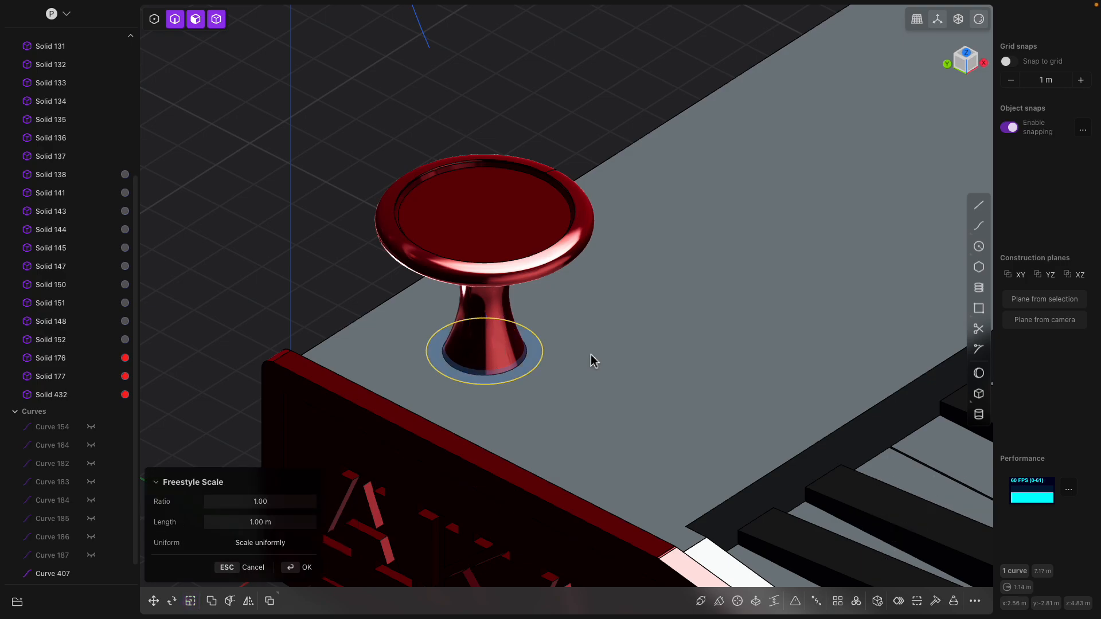
{"action": "left_click", "coordinate": [534, 349]}
{"action": "key", "text": "Escape"}
- Enlarge the ring around the stem base to a wider size
{"action": "left_click", "coordinate": [450, 343]}
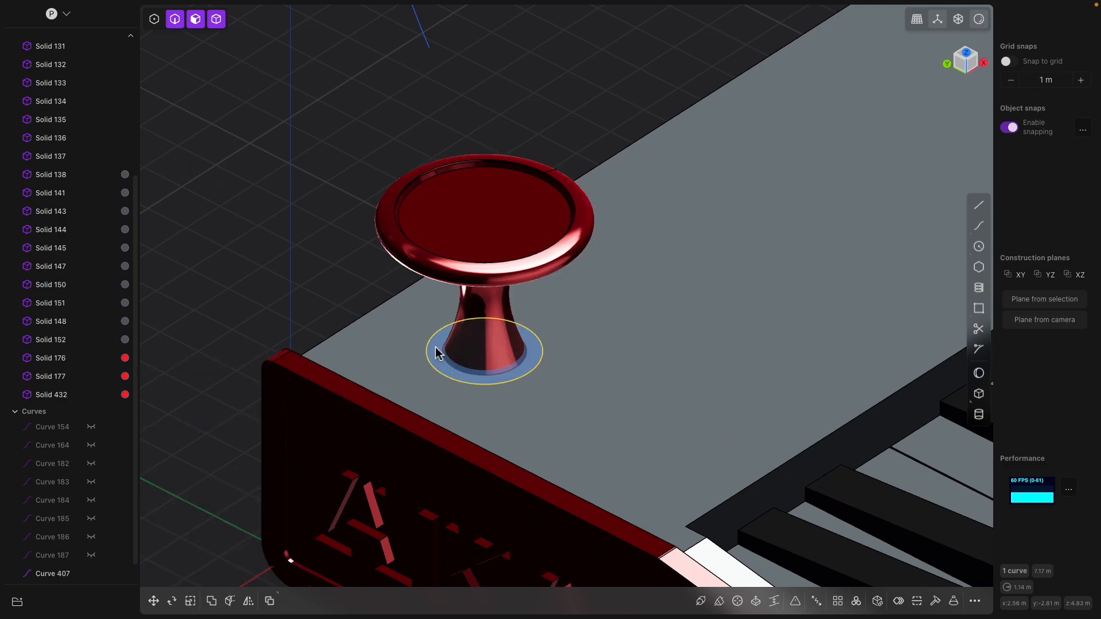
{"action": "key", "text": "e"}
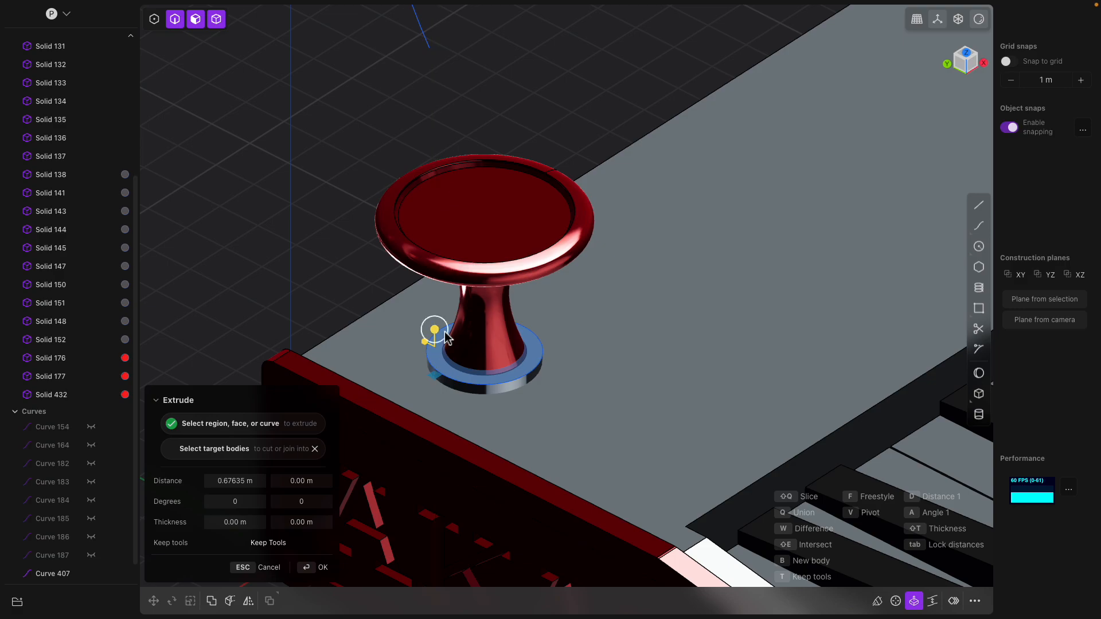
{"action": "key", "text": "Escape"}
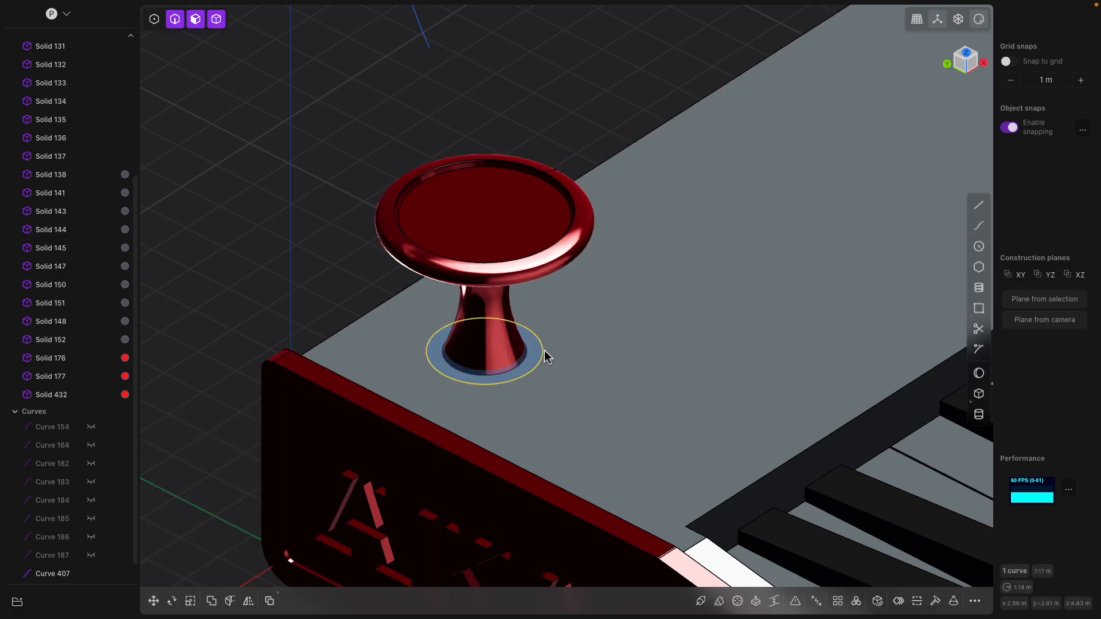
{"action": "key", "text": "s"}
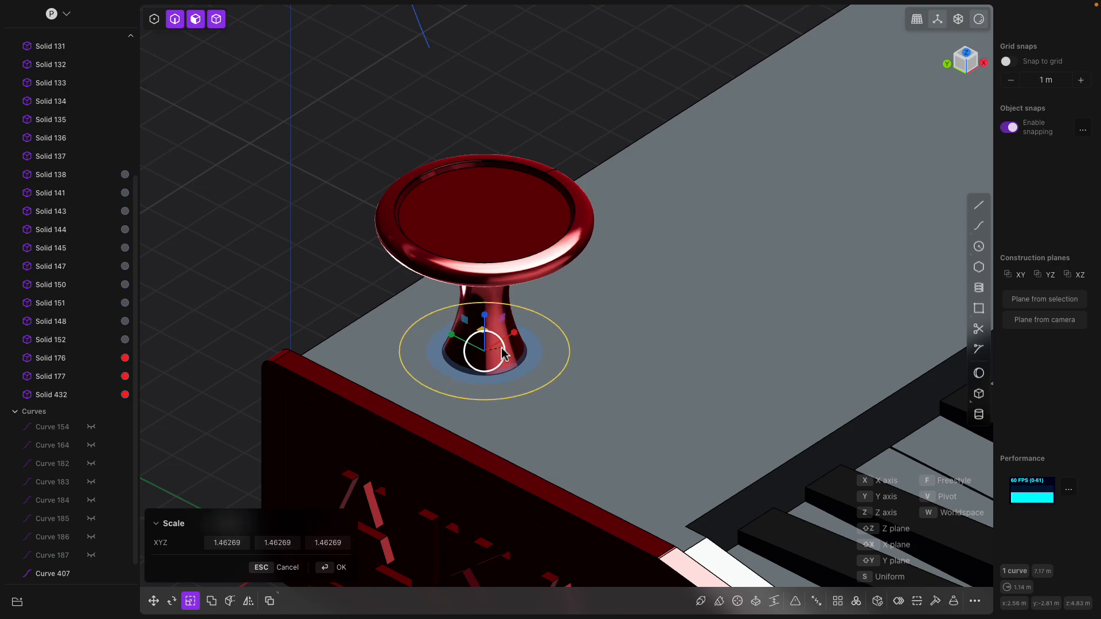
{"action": "left_click", "coordinate": [418, 315]}
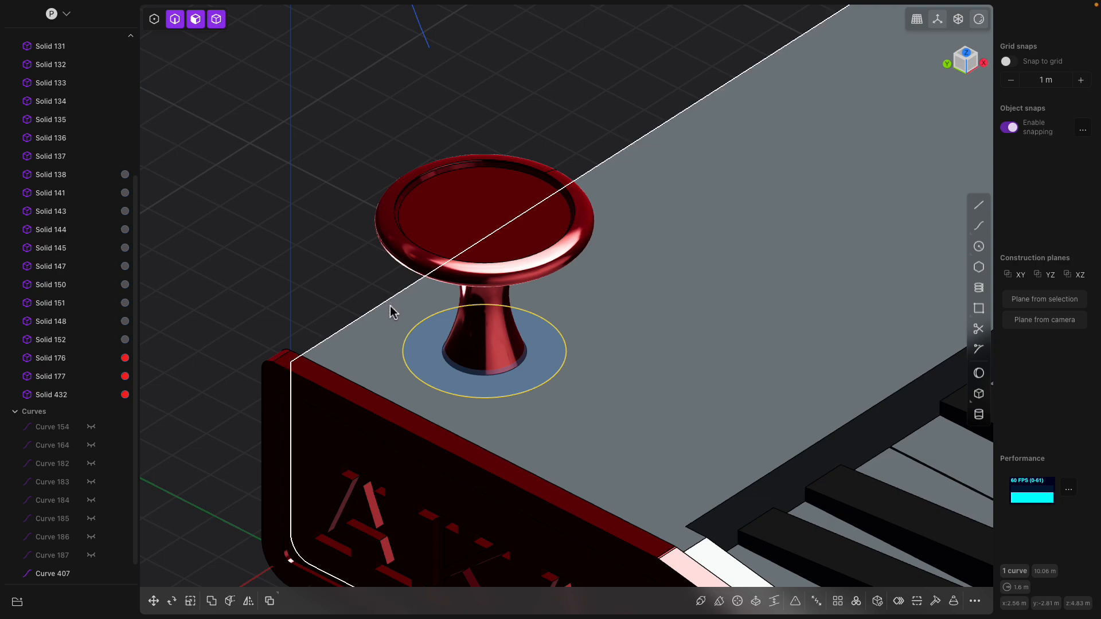
- Raise the red joystick solid about 0.35 m on Z
{"action": "left_click", "coordinate": [485, 319]}
{"action": "middle_click_drag", "start_coordinate": [485, 278], "coordinate": [500, 334]}
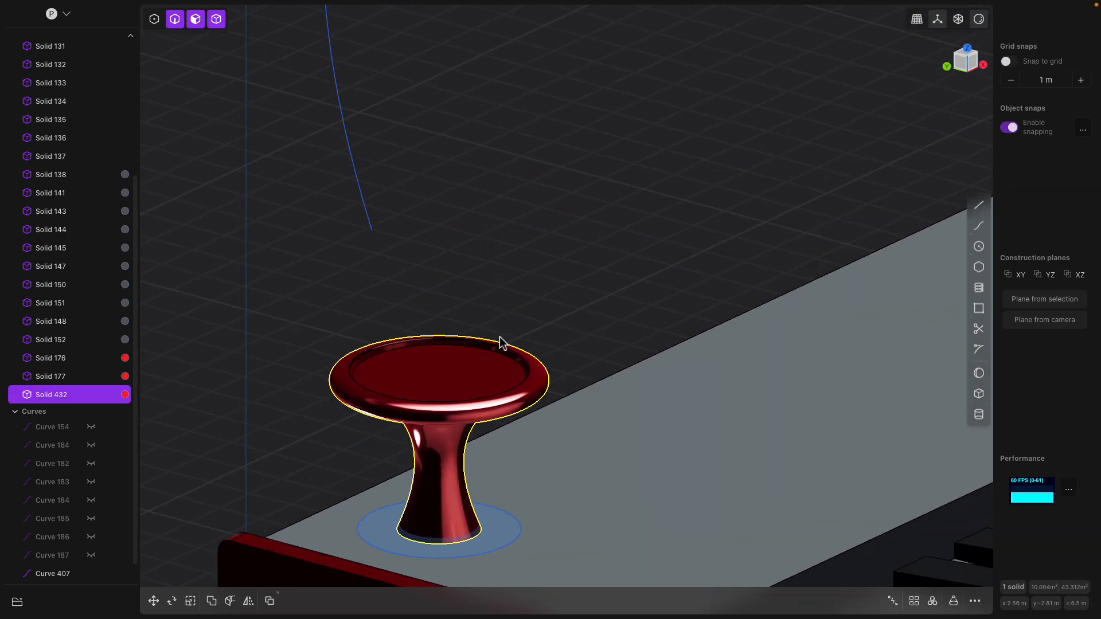
{"action": "left_click", "coordinate": [501, 336]}
{"action": "scroll", "coordinate": [498, 344], "scroll_direction": "down", "scroll_amount": 1}
{"action": "left_click", "coordinate": [488, 374]}
{"action": "middle_click_drag", "start_coordinate": [487, 375], "coordinate": [489, 311], "text": "shift"}
{"action": "key", "text": "g"}
{"action": "left_click_drag", "start_coordinate": [447, 351], "coordinate": [446, 331]}
{"action": "middle_click_drag", "start_coordinate": [453, 443], "coordinate": [490, 356], "text": "shift"}
{"action": "scroll", "coordinate": [490, 357], "scroll_direction": "up", "scroll_amount": 2}
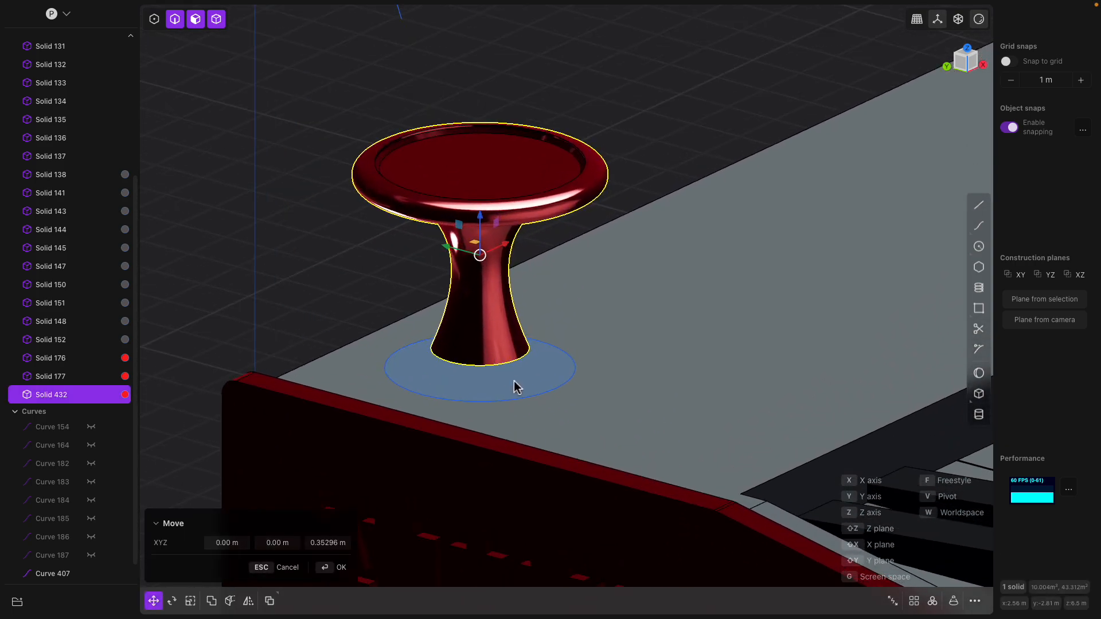
{"action": "scroll", "coordinate": [518, 375], "scroll_direction": "up", "scroll_amount": 2}
- Flare the stem's bottom edge with a rounded fillet
{"action": "left_click", "coordinate": [524, 352]}
{"action": "key", "text": "f"}
{"action": "left_click_drag", "start_coordinate": [525, 354], "coordinate": [519, 349]}
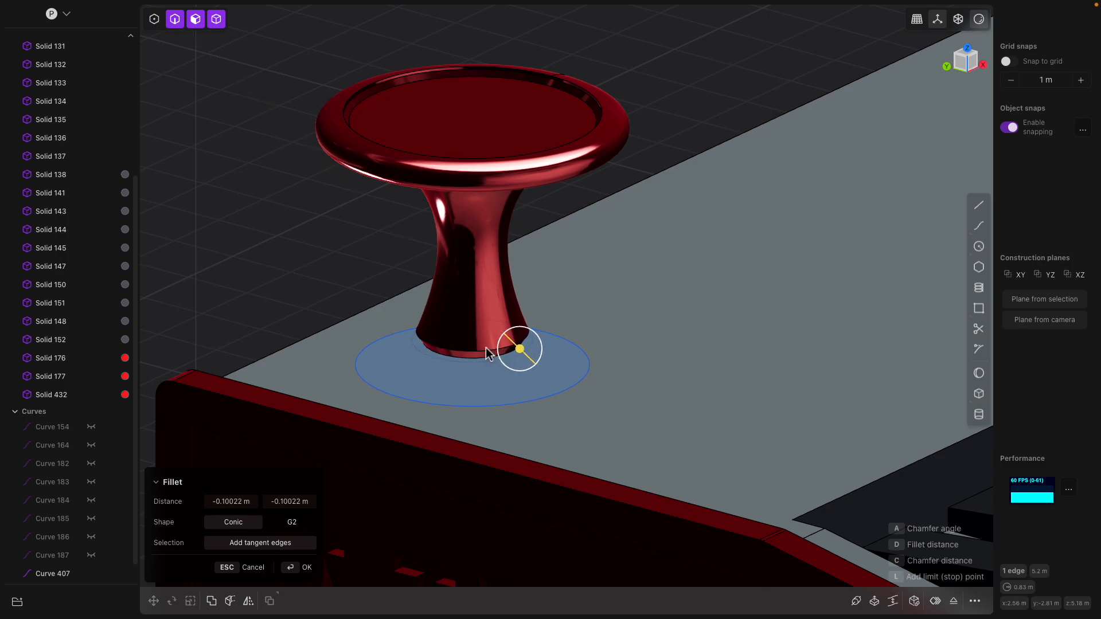
{"action": "key", "text": "Return"}
- Extrude the disc region under the joystick into a new separate solid
{"action": "left_click", "coordinate": [561, 394]}
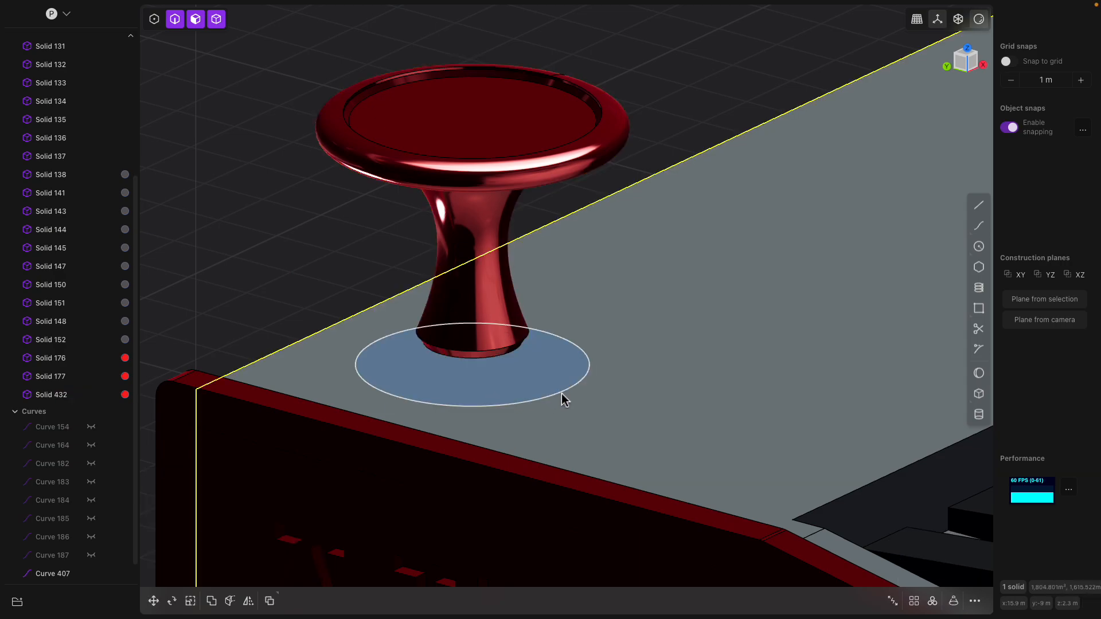
{"action": "left_click", "coordinate": [562, 371]}
{"action": "key", "text": "e"}
{"action": "scroll", "coordinate": [561, 372], "scroll_direction": "down", "scroll_amount": 1}
{"action": "scroll", "coordinate": [562, 372], "scroll_direction": "down", "scroll_amount": 3}
{"action": "left_click_drag", "start_coordinate": [561, 328], "coordinate": [562, 360]}
{"action": "scroll", "coordinate": [574, 370], "scroll_direction": "down", "scroll_amount": 3}
{"action": "middle_click_drag", "start_coordinate": [584, 371], "coordinate": [552, 381]}
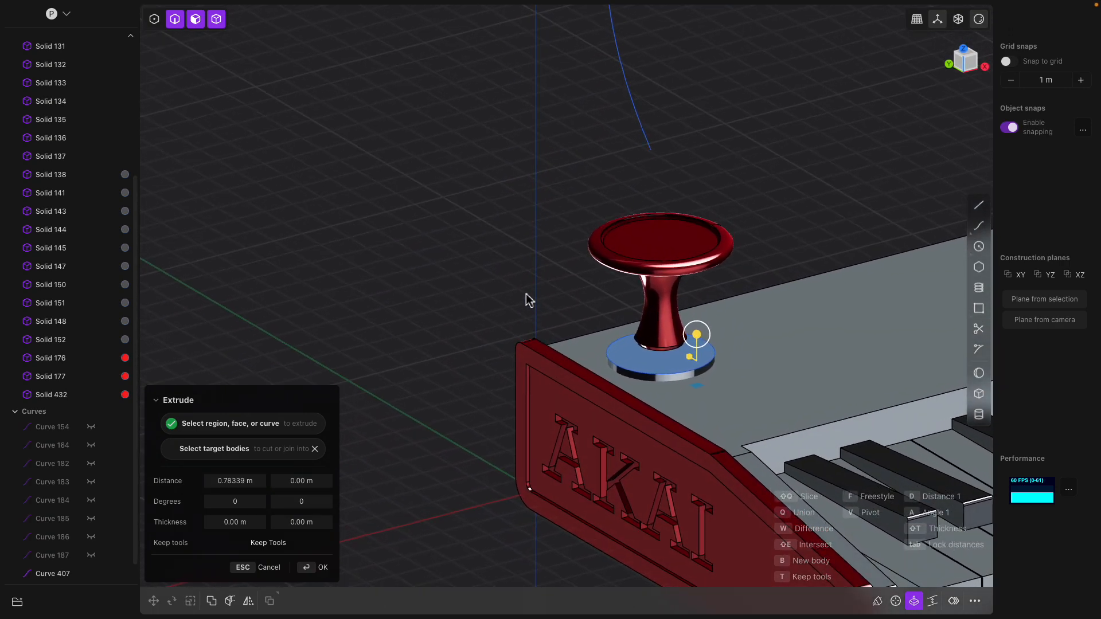
{"action": "key", "text": "Return"}
- Select the grey keyboard body together with the new disc solid
{"action": "left_click", "coordinate": [726, 347]}
{"action": "scroll", "coordinate": [729, 357], "scroll_direction": "down", "scroll_amount": 2}
{"action": "middle_click_drag", "start_coordinate": [731, 359], "coordinate": [676, 367], "text": "shift"}
{"action": "scroll", "coordinate": [676, 367], "scroll_direction": "up", "scroll_amount": 5}
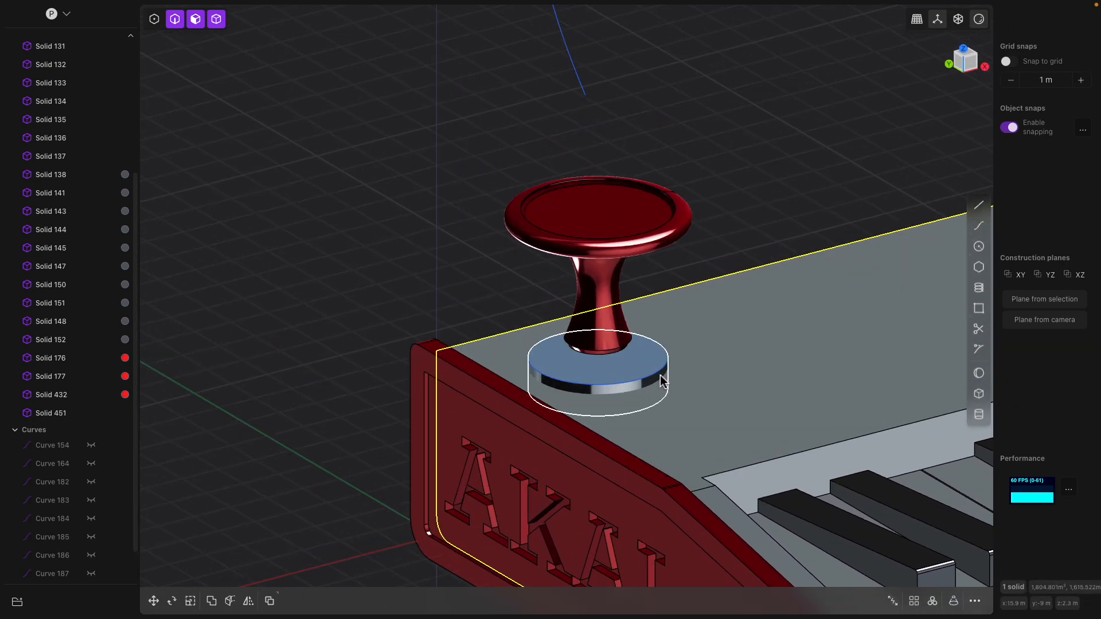
{"action": "left_click", "coordinate": [662, 381]}
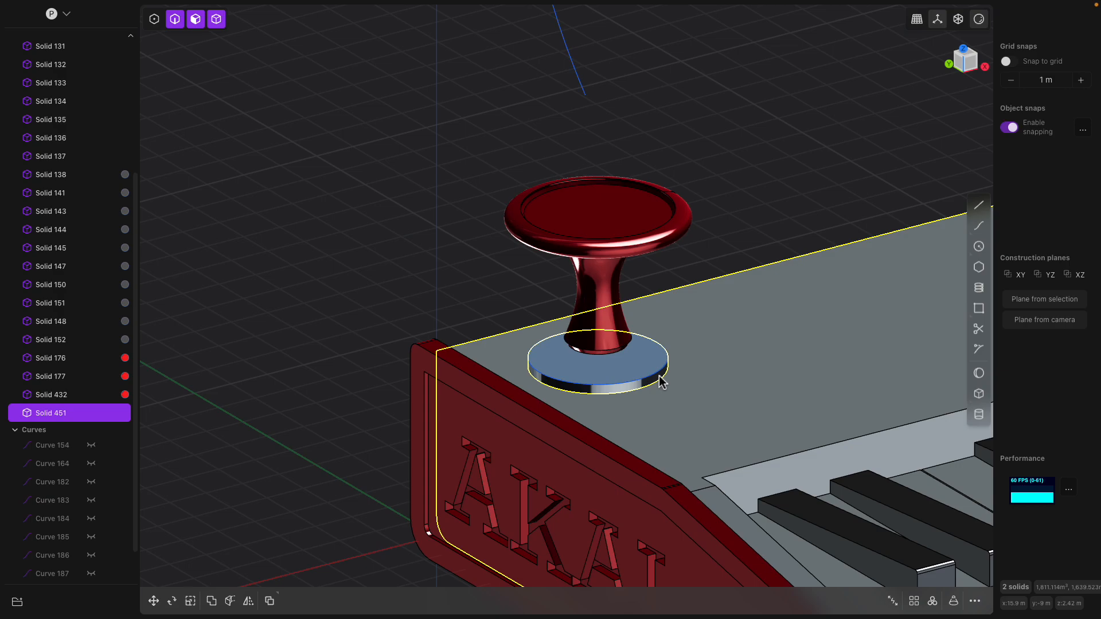
- Subtract the disc from the keyboard body and fillet the recess rim
{"action": "key", "text": "b"}
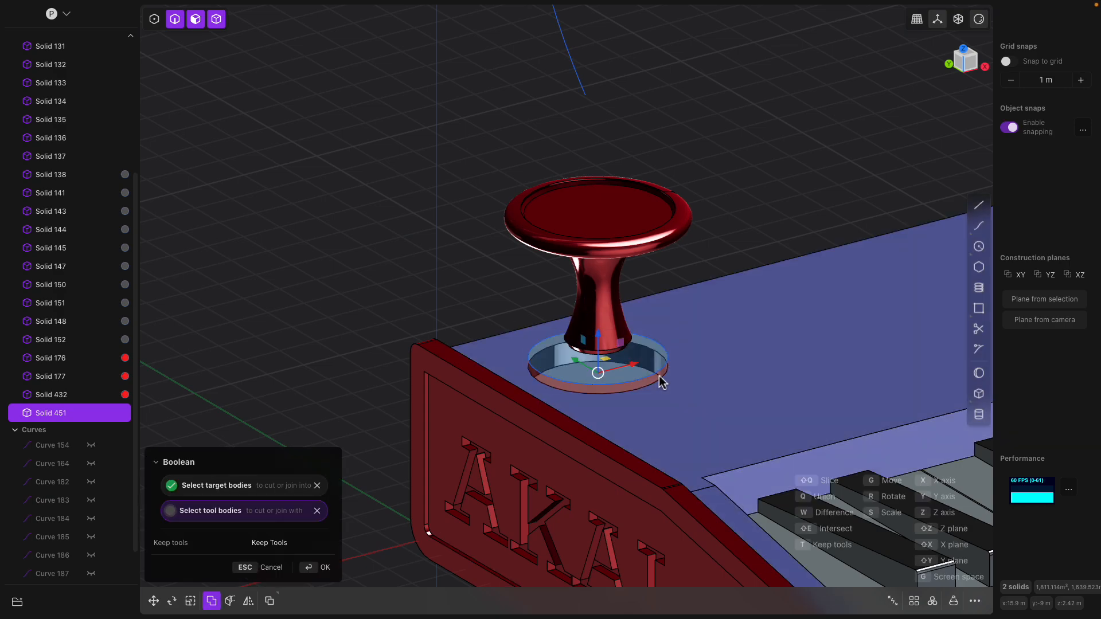
{"action": "key", "text": "Return"}
{"action": "left_click", "coordinate": [666, 373]}
{"action": "key", "text": "b"}
{"action": "left_click_drag", "start_coordinate": [666, 373], "coordinate": [690, 374]}
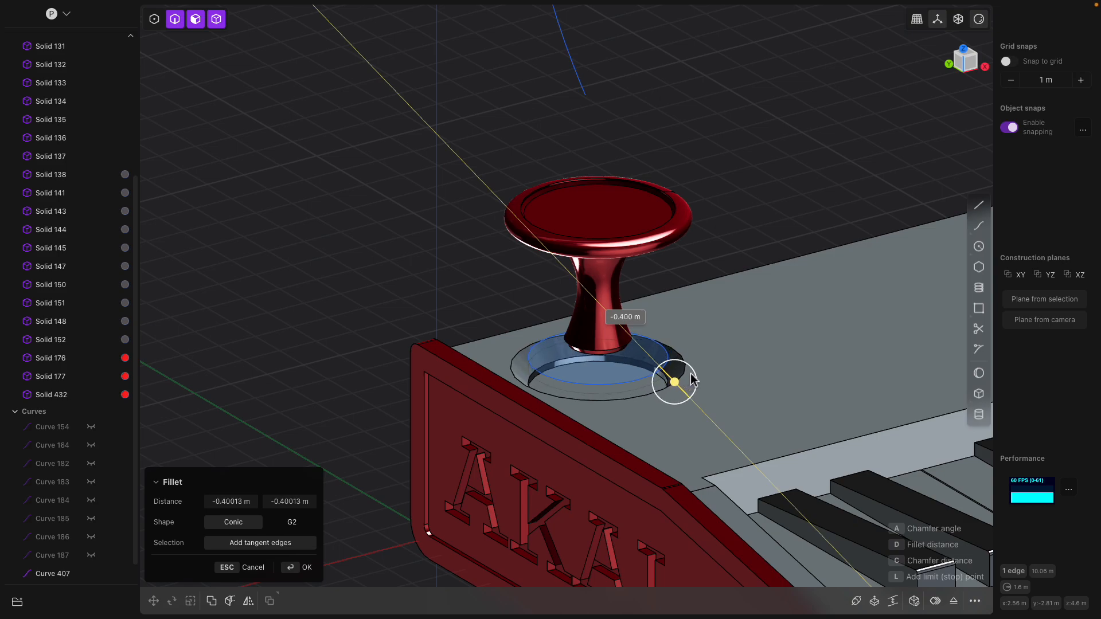
{"action": "left_click_drag", "start_coordinate": [689, 373], "coordinate": [689, 379]}
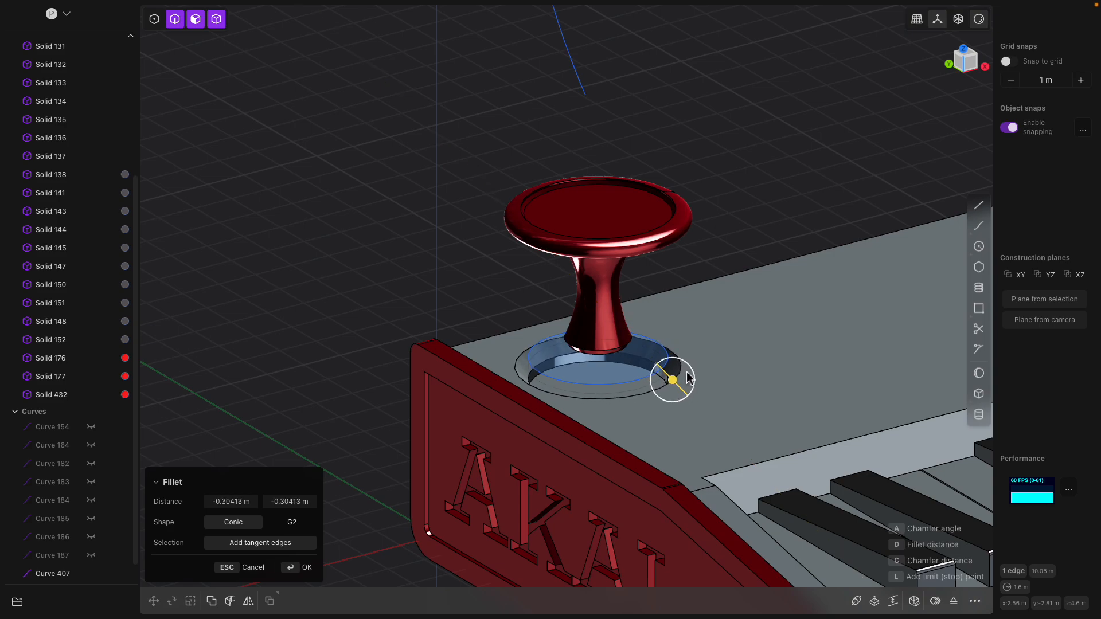
{"action": "left_click_drag", "start_coordinate": [674, 376], "coordinate": [692, 386]}
{"action": "key", "text": "Return"}
- Offset the recess floor inward about 0.7 m and sink the inner circle 0.2 m
{"action": "left_click", "coordinate": [635, 375]}
{"action": "key", "text": "e"}
{"action": "key", "text": "Escape"}
{"action": "left_click", "coordinate": [639, 387]}
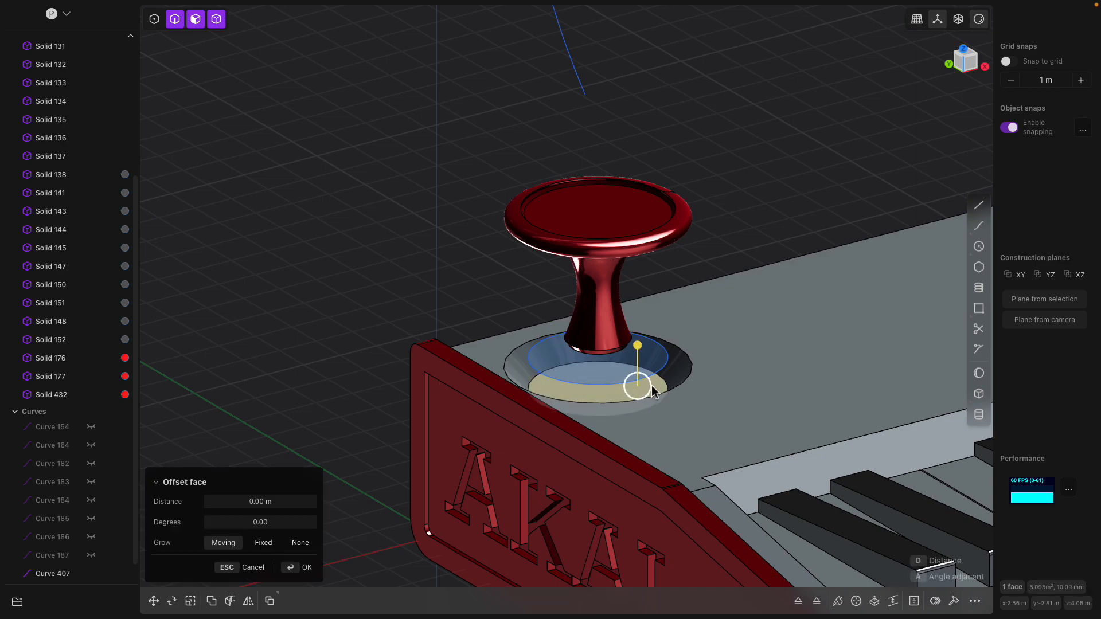
{"action": "key", "text": "o"}
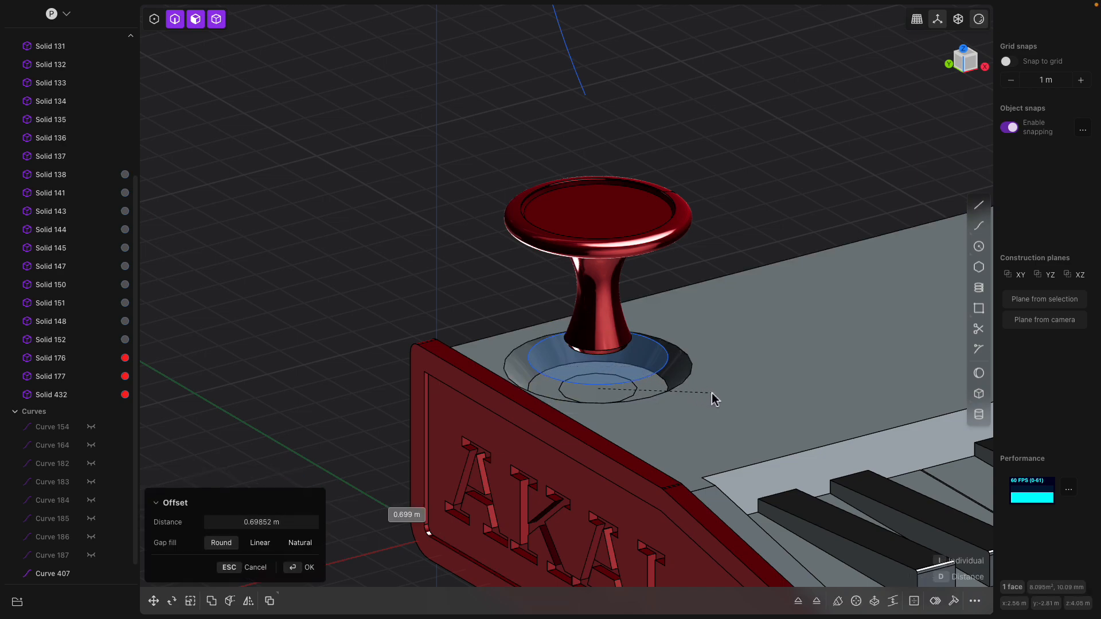
{"action": "left_click", "coordinate": [716, 400]}
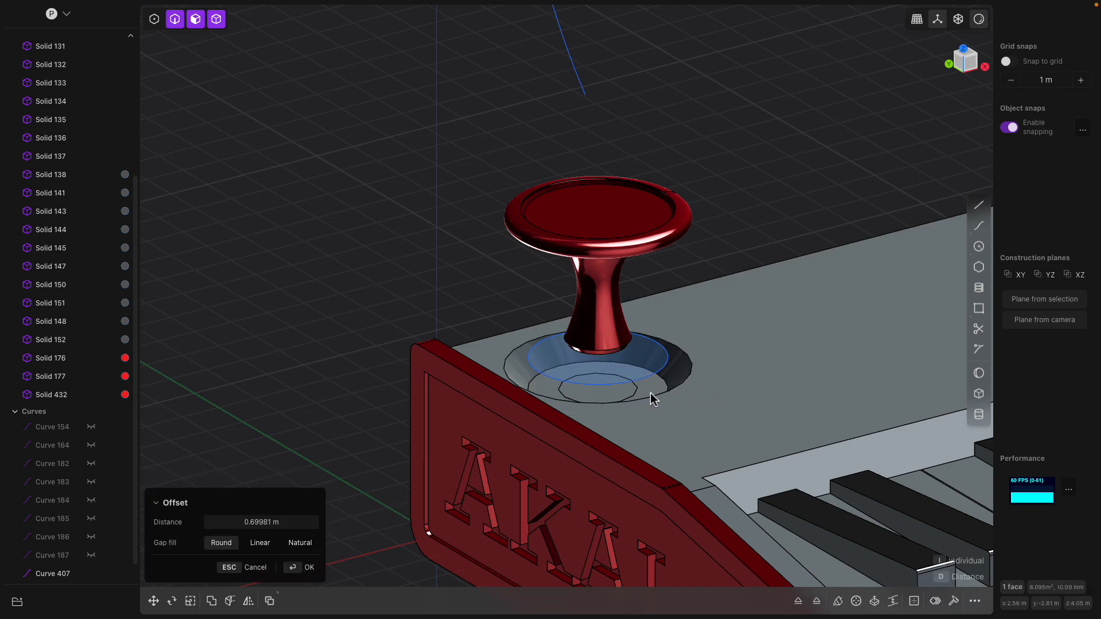
{"action": "key", "text": "Return"}
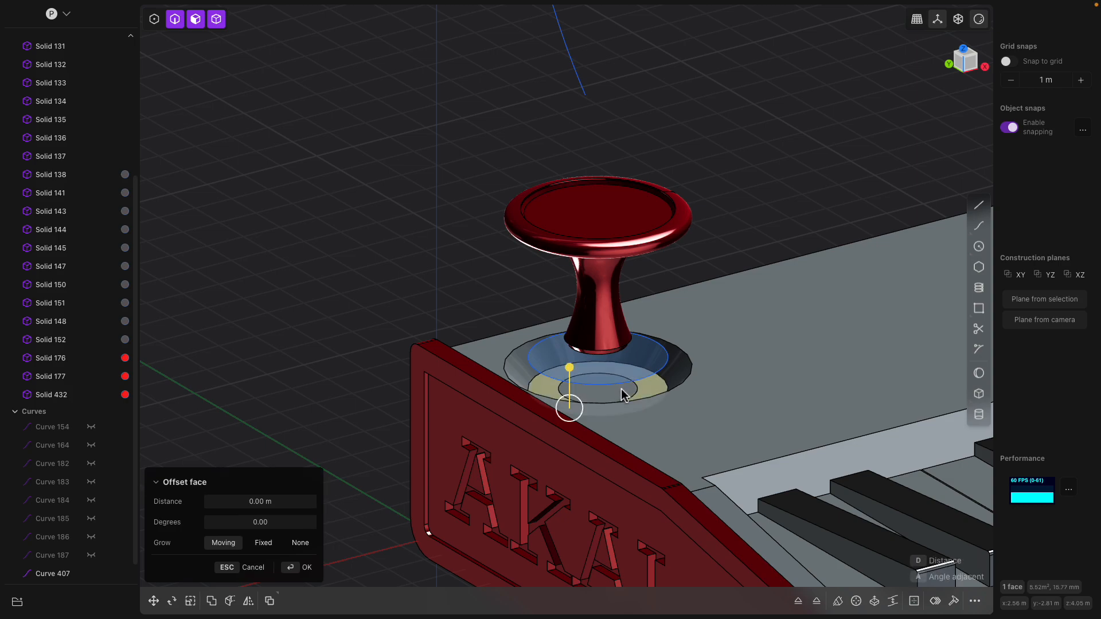
{"action": "left_click", "coordinate": [621, 389]}
{"action": "left_click_drag", "start_coordinate": [623, 367], "coordinate": [618, 360]}
- Begin lowering the joystick about 1.16 m into the recess
{"action": "left_click", "coordinate": [623, 287]}
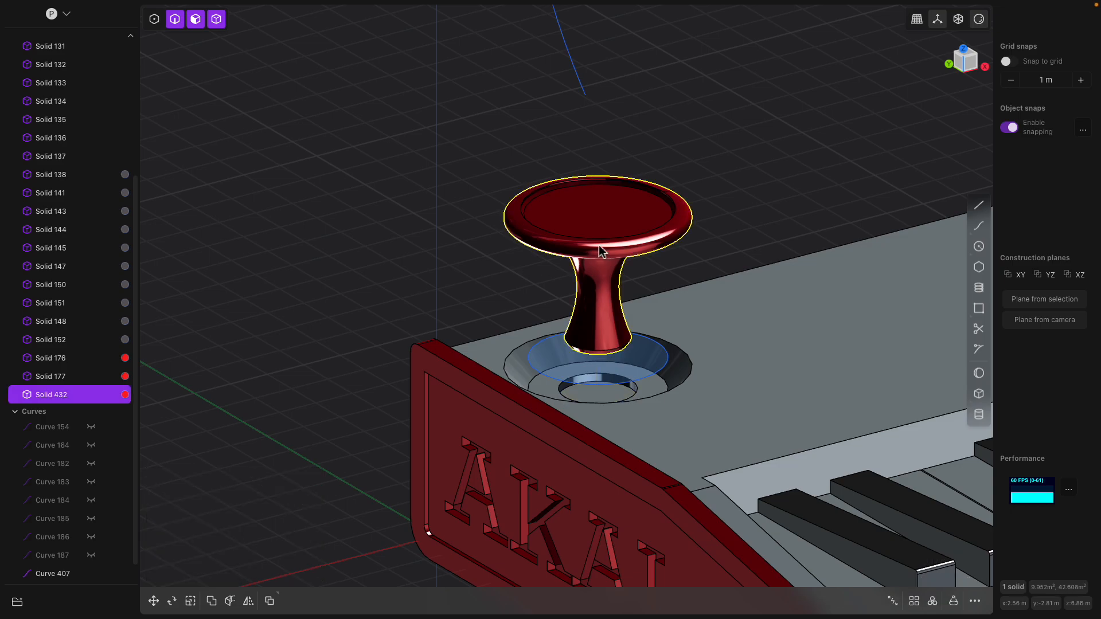
{"action": "key", "text": "g"}
{"action": "left_click_drag", "start_coordinate": [600, 240], "coordinate": [605, 286]}
- Confirm the joystick lowered 1.16 m into its collar and switch to the Top view
{"action": "scroll", "coordinate": [670, 234], "scroll_direction": "down", "scroll_amount": 2}
{"action": "scroll", "coordinate": [671, 236], "scroll_direction": "down", "scroll_amount": 3}
{"action": "middle_click_drag", "start_coordinate": [762, 144], "coordinate": [644, 263]}
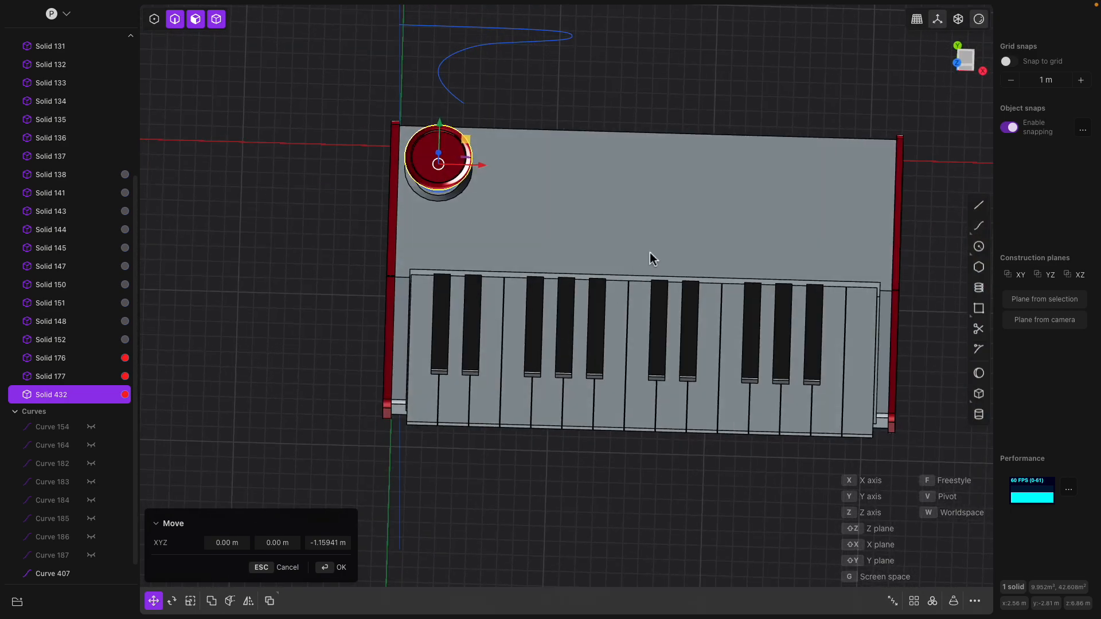
{"action": "key", "text": "Return"}
{"action": "left_click", "coordinate": [970, 60]}
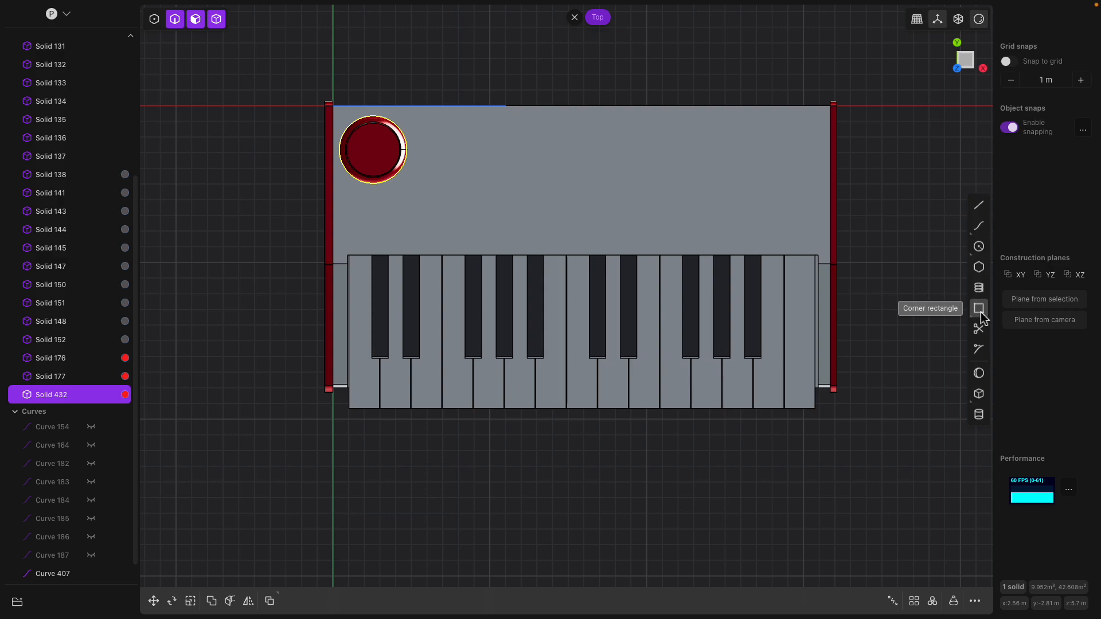
{"action": "left_click", "coordinate": [979, 309]}
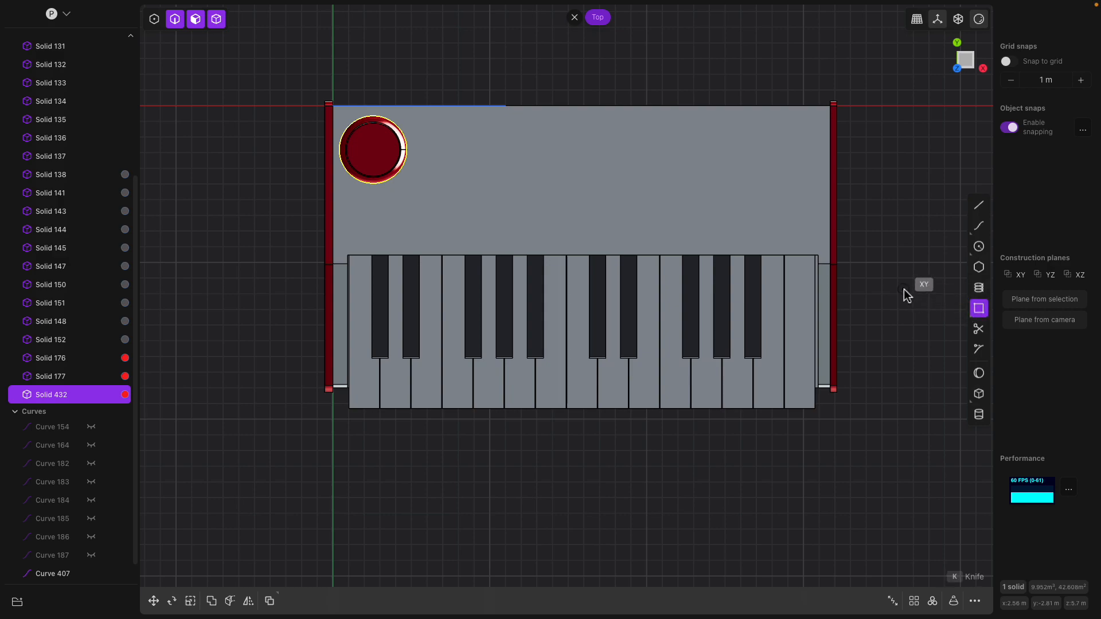
- Draw a 3.86 m square Box, 1 m tall, right beside the red joystick
{"action": "left_click", "coordinate": [980, 394]}
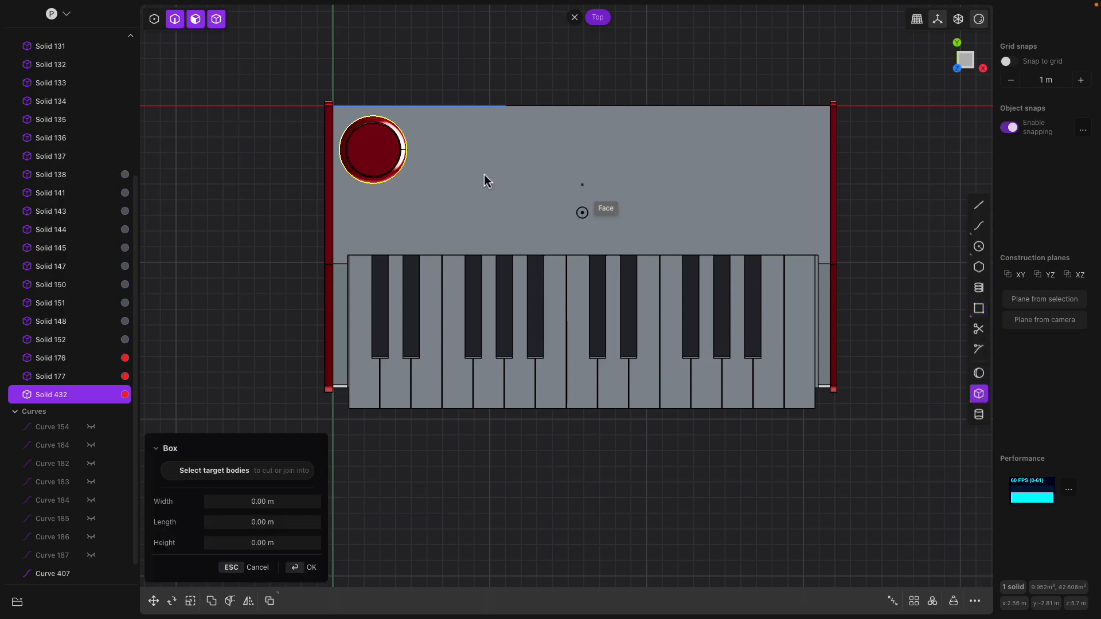
{"action": "left_click", "coordinate": [449, 134]}
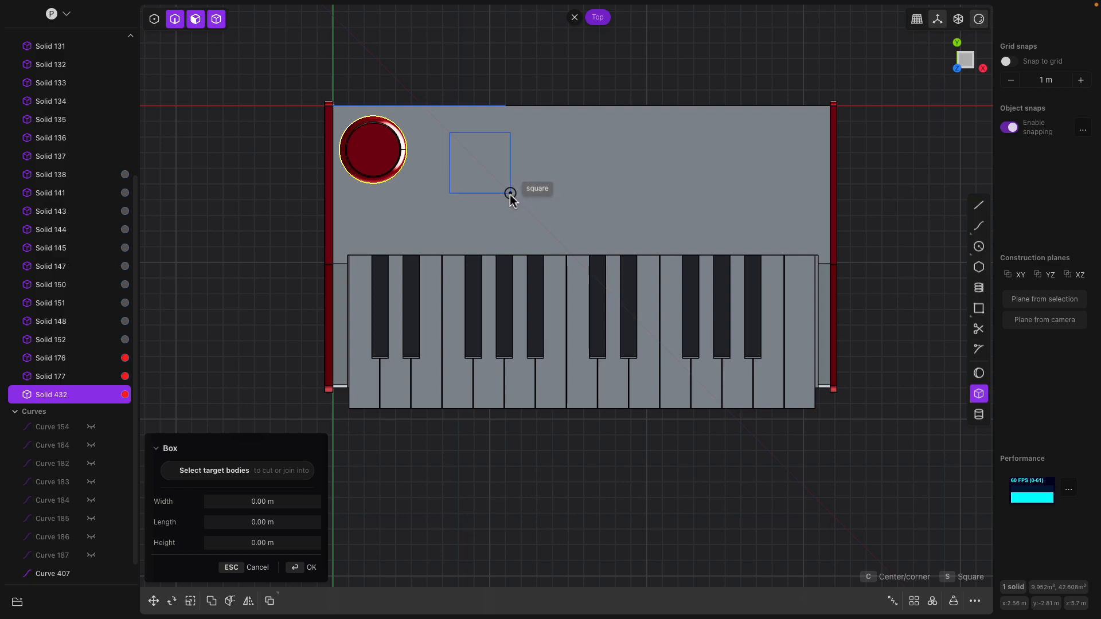
{"action": "left_click", "coordinate": [510, 194]}
{"action": "middle_click_drag", "start_coordinate": [505, 193], "coordinate": [520, 139]}
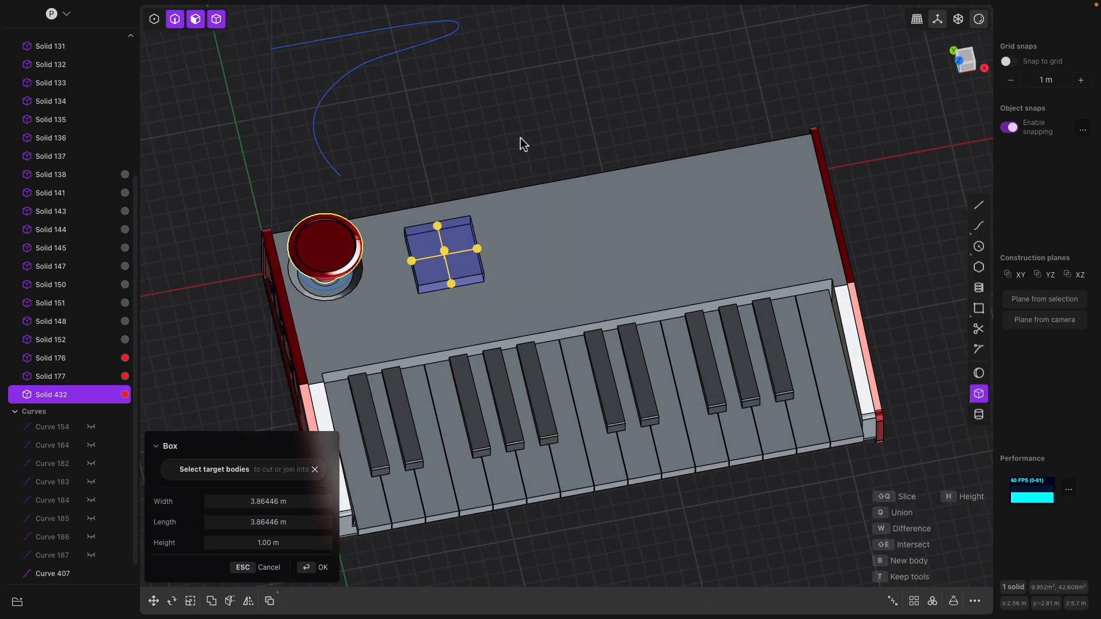
{"action": "scroll", "coordinate": [499, 167], "scroll_direction": "up", "scroll_amount": 6}
{"action": "middle_click_drag", "start_coordinate": [450, 309], "coordinate": [455, 174], "text": "shift"}
{"action": "scroll", "coordinate": [459, 223], "scroll_direction": "up", "scroll_amount": 3}
{"action": "middle_click_drag", "start_coordinate": [460, 225], "coordinate": [403, 244]}
{"action": "scroll", "coordinate": [469, 244], "scroll_direction": "down", "scroll_amount": 3}
{"action": "scroll", "coordinate": [469, 237], "scroll_direction": "up", "scroll_amount": 2}
- Confirm the box and round its vertical corner edges
{"action": "key", "text": "Return"}
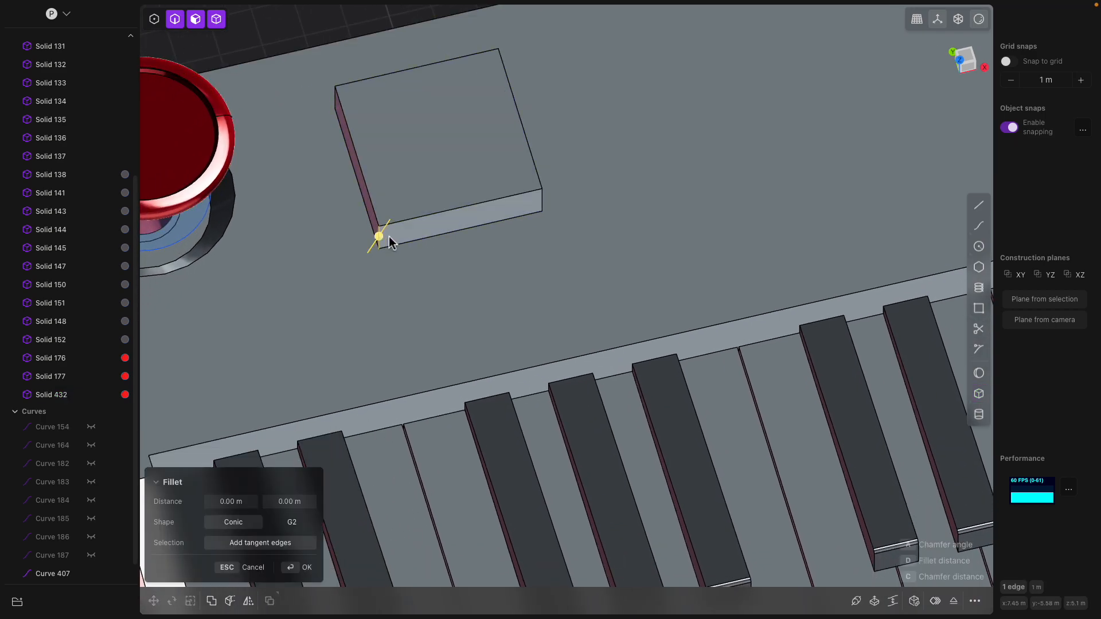
{"action": "left_click", "coordinate": [541, 209]}
{"action": "middle_click_drag", "start_coordinate": [541, 209], "coordinate": [339, 168]}
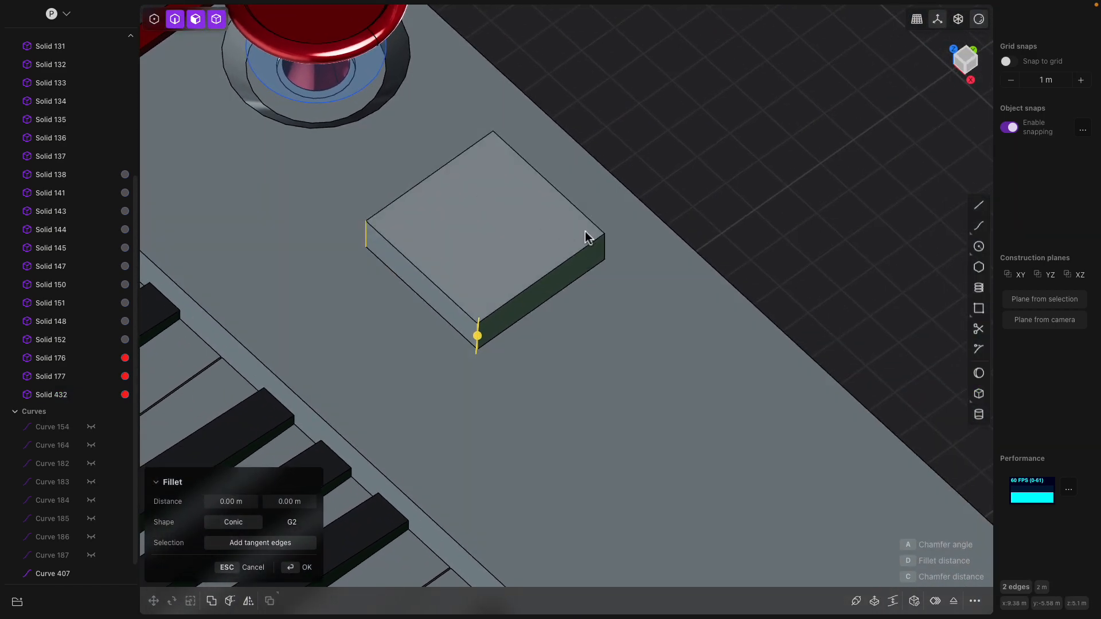
{"action": "left_click", "coordinate": [607, 247]}
{"action": "middle_click_drag", "start_coordinate": [327, 214], "coordinate": [375, 261]}
{"action": "scroll", "coordinate": [367, 265], "scroll_direction": "up", "scroll_amount": 1}
{"action": "left_click_drag", "start_coordinate": [356, 267], "coordinate": [341, 278]}
{"action": "scroll", "coordinate": [431, 280], "scroll_direction": "down", "scroll_amount": 3}
{"action": "middle_click_drag", "start_coordinate": [438, 283], "coordinate": [478, 272]}
{"action": "left_click", "coordinate": [453, 143]}
- Try moving the box's top face and Curve 407 in Top view, cancelling each move
{"action": "scroll", "coordinate": [474, 260], "scroll_direction": "down", "scroll_amount": 2}
{"action": "left_click", "coordinate": [477, 264]}
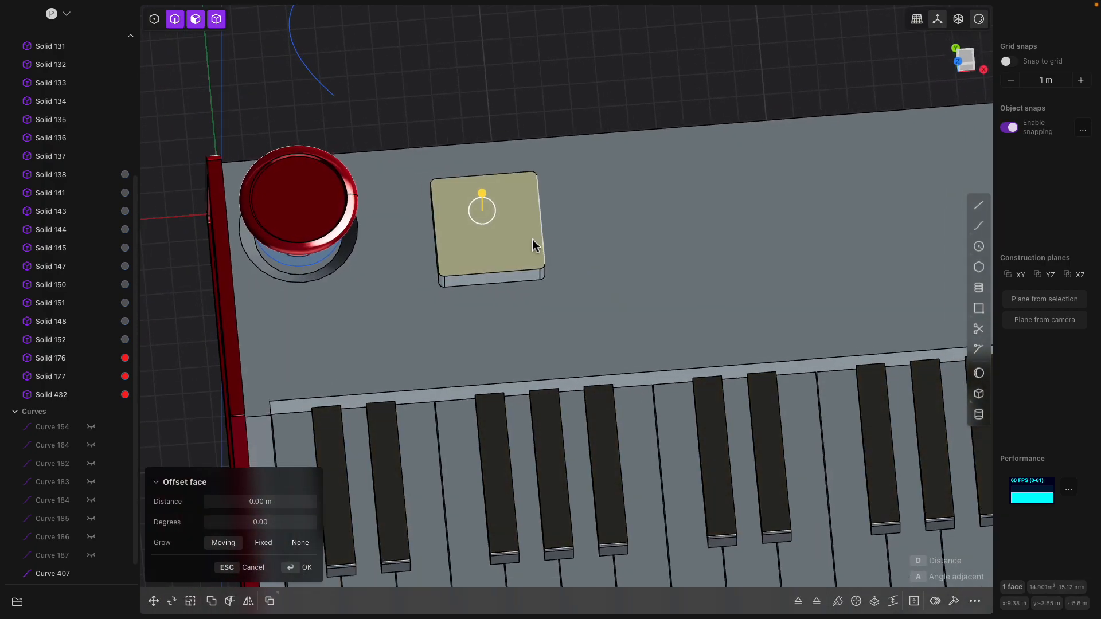
{"action": "scroll", "coordinate": [602, 252], "scroll_direction": "down", "scroll_amount": 3}
{"action": "left_click", "coordinate": [970, 61]}
{"action": "key", "text": "g"}
{"action": "mouse_move", "coordinate": [481, 206]}
{"action": "left_mouse_down"}
{"action": "mouse_move", "coordinate": [464, 192]}
{"action": "mouse_move", "coordinate": [478, 194]}
{"action": "left_mouse_up"}
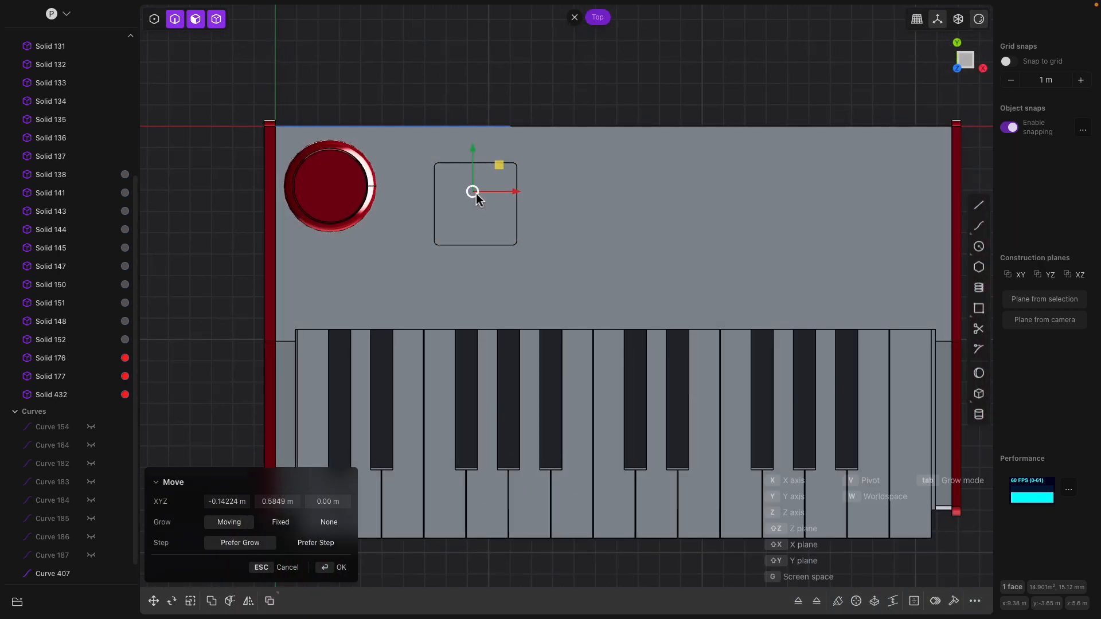
{"action": "key", "text": "Escape"}
{"action": "left_click", "coordinate": [489, 216]}
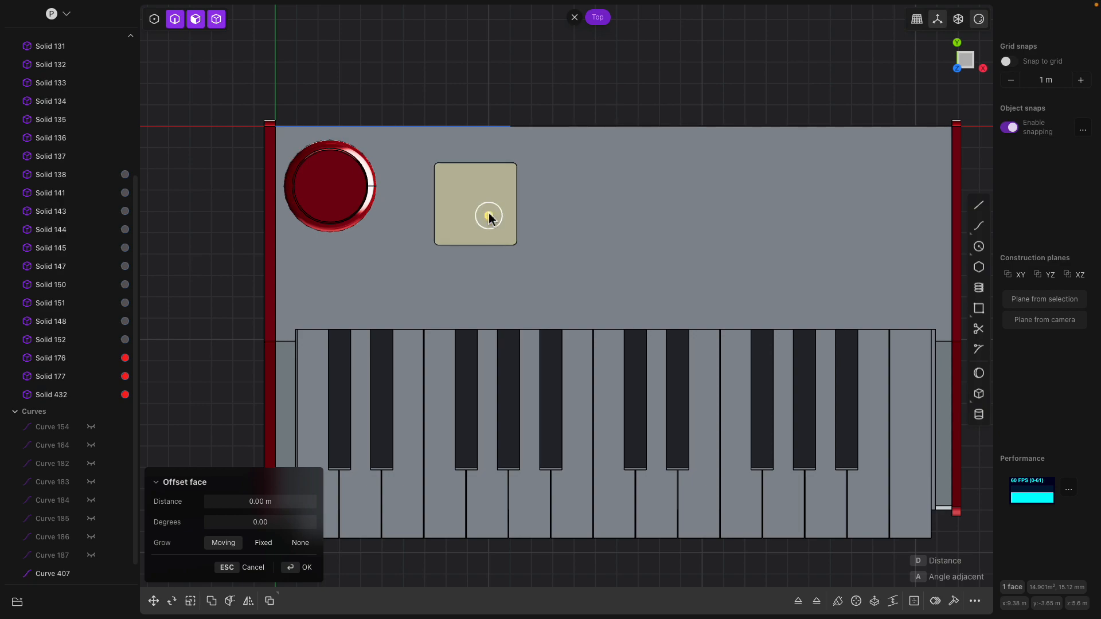
{"action": "key", "text": "g"}
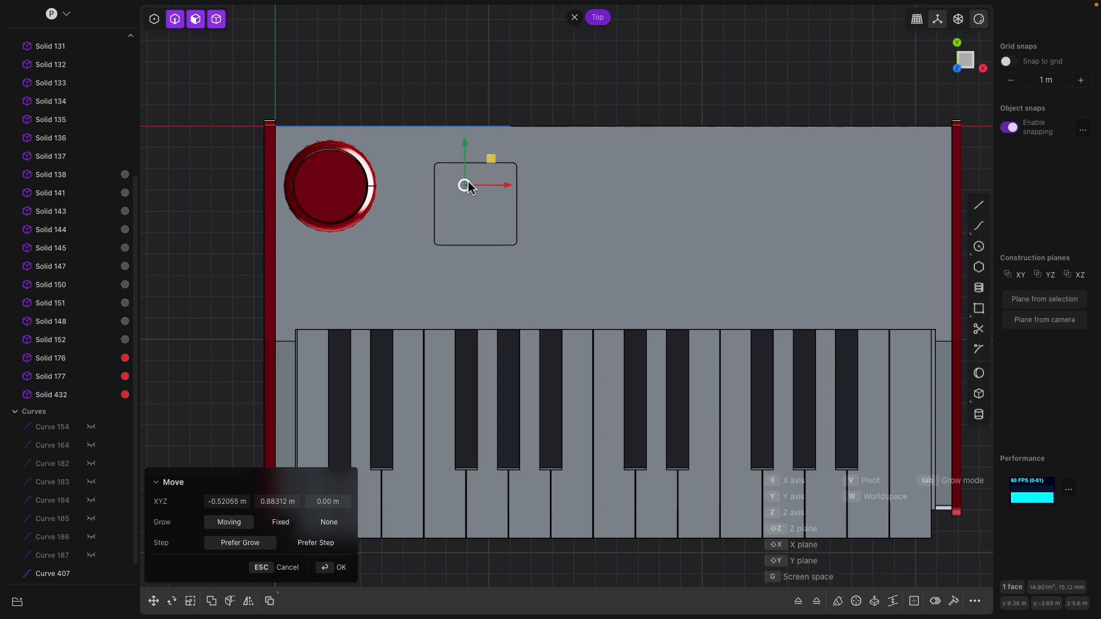
{"action": "key", "text": "Escape"}
{"action": "left_click", "coordinate": [50, 572]}
{"action": "key", "text": "g"}
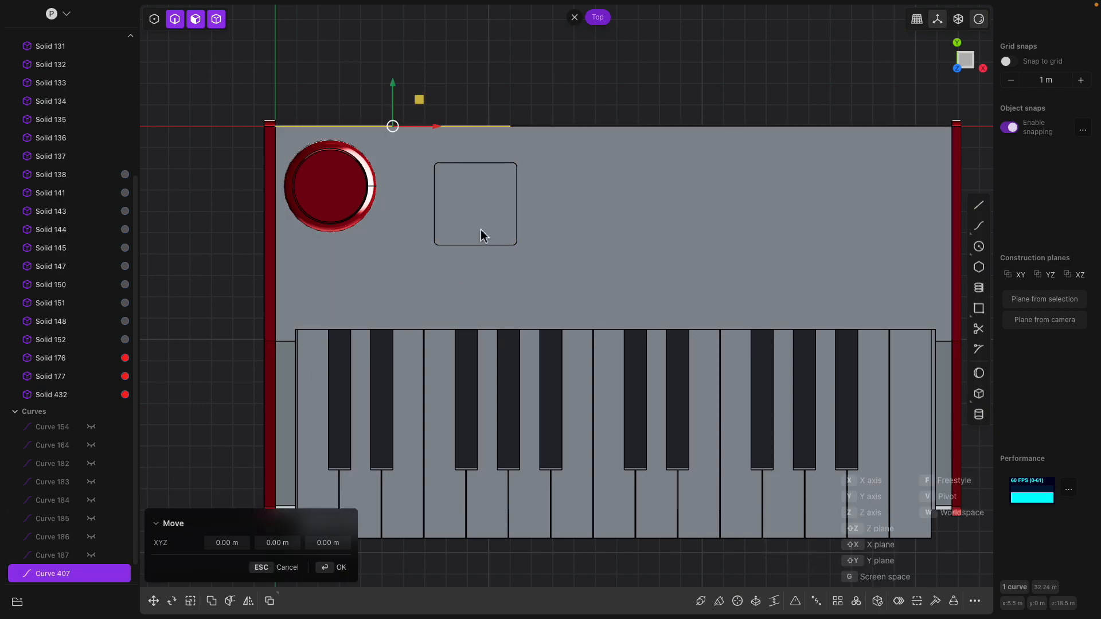
{"action": "middle_click_drag", "start_coordinate": [482, 238], "coordinate": [448, 294]}
{"action": "key", "text": "Escape"}
- Push the box's top face down about 1.82 m to form a recess
{"action": "left_click", "coordinate": [452, 277]}
{"action": "left_click", "coordinate": [453, 288]}
{"action": "mouse_move", "coordinate": [454, 293]}
{"action": "left_mouse_down"}
{"action": "mouse_move", "coordinate": [448, 278]}
{"action": "mouse_move", "coordinate": [453, 297]}
{"action": "left_mouse_up"}
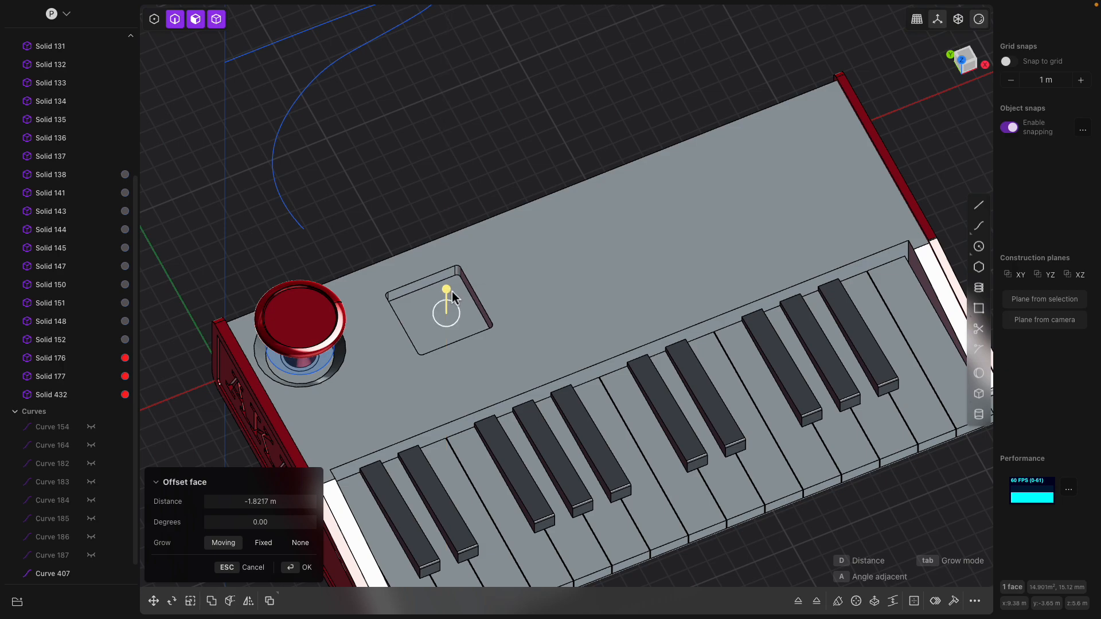
{"action": "scroll", "coordinate": [521, 298], "scroll_direction": "down", "scroll_amount": 2}
{"action": "left_click", "coordinate": [479, 175]}
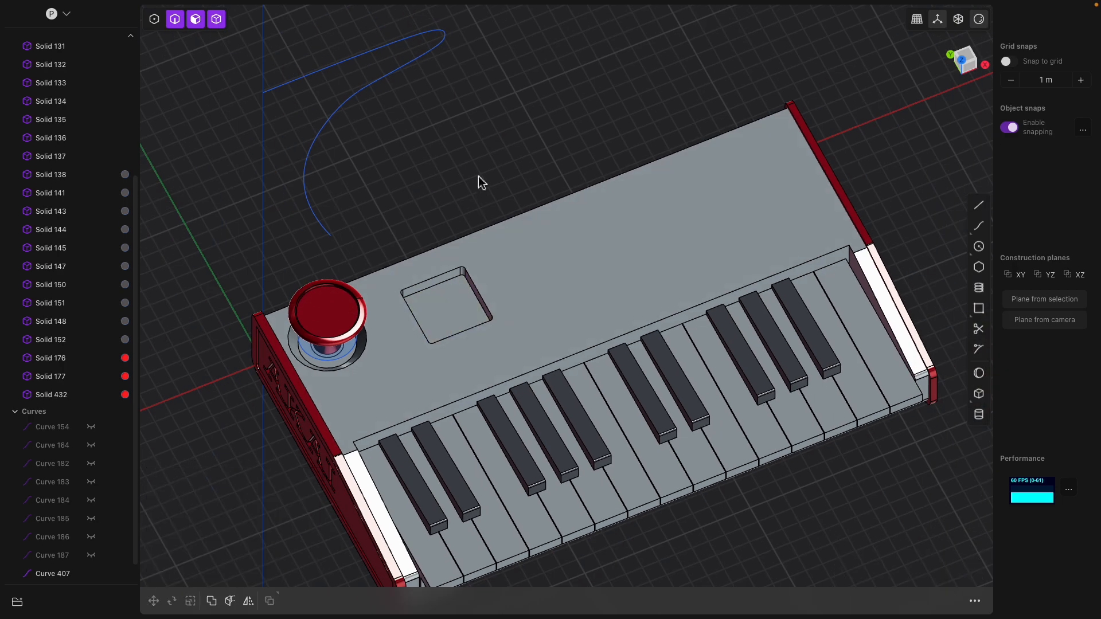
{"action": "middle_click_drag", "start_coordinate": [478, 175], "coordinate": [472, 188]}
- Undo the recess and the leftover box, restoring a flat top surface
{"action": "key", "text": "ctrl+z"}
{"action": "key", "text": "ctrl+z"}
{"action": "key", "text": "ctrl+z"}
{"action": "key", "text": "ctrl+shift+z"}
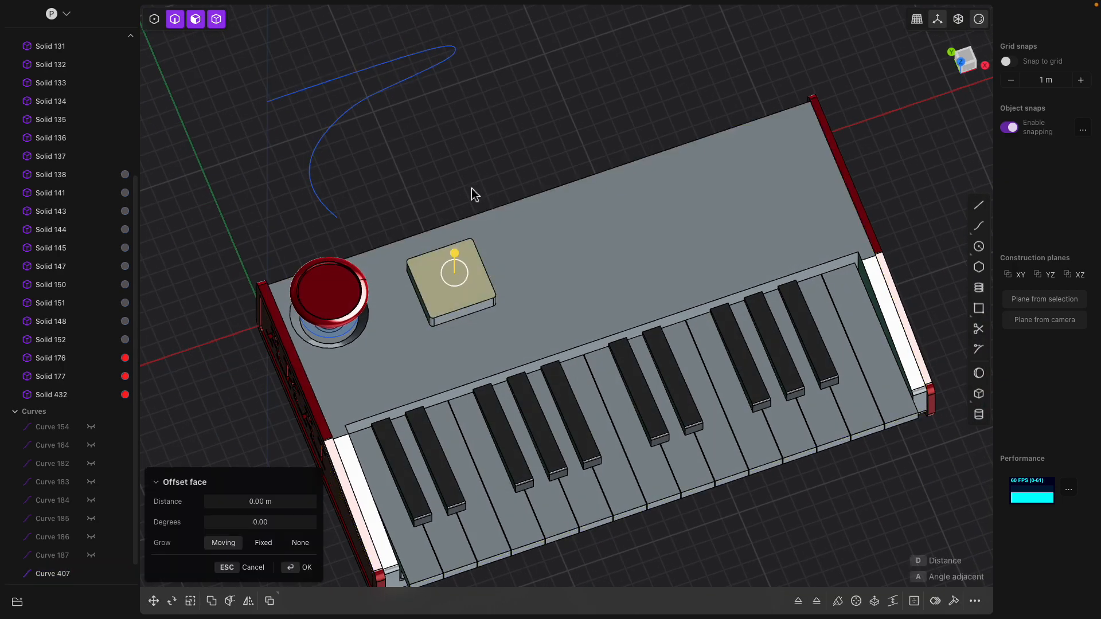
{"action": "key", "text": "ctrl+z"}
{"action": "key", "text": "ctrl+z"}
{"action": "key", "text": "ctrl+z"}
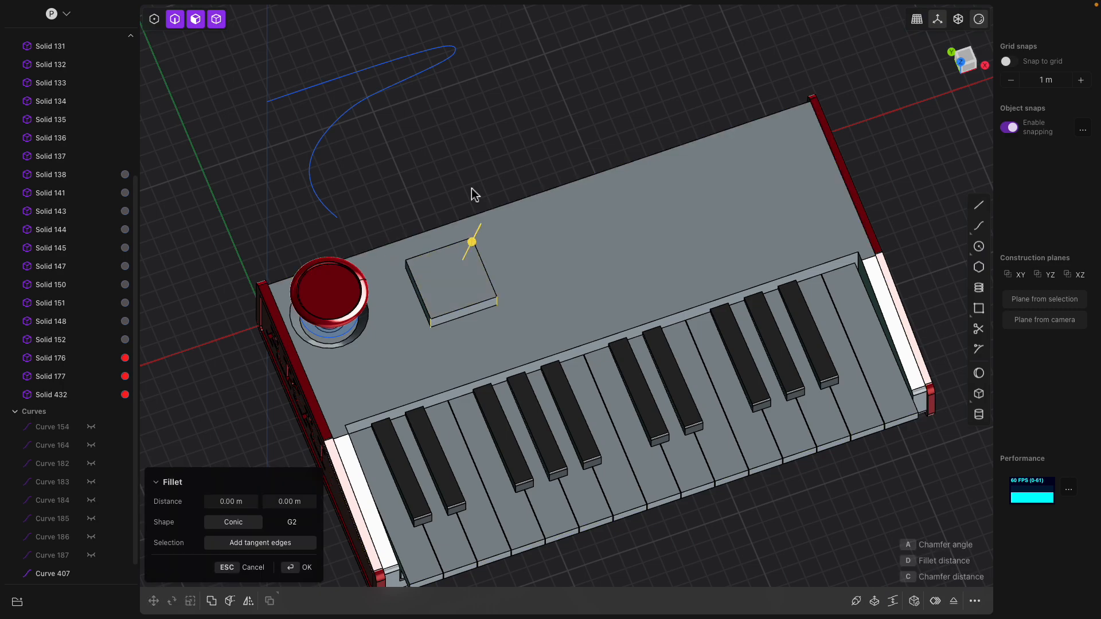
{"action": "key", "text": "ctrl+z"}
{"action": "middle_click_drag", "start_coordinate": [471, 188], "coordinate": [503, 213]}
- In Top view, draw a square Box footprint about 3.72 m wide beside the joystick
{"action": "left_click", "coordinate": [977, 61]}
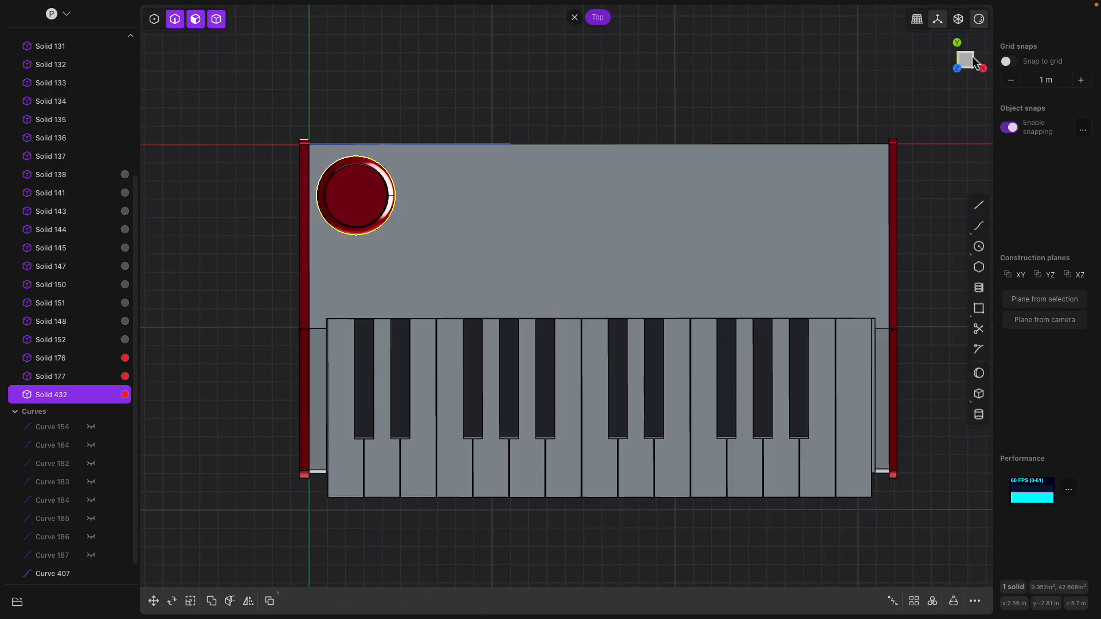
{"action": "left_click", "coordinate": [515, 191]}
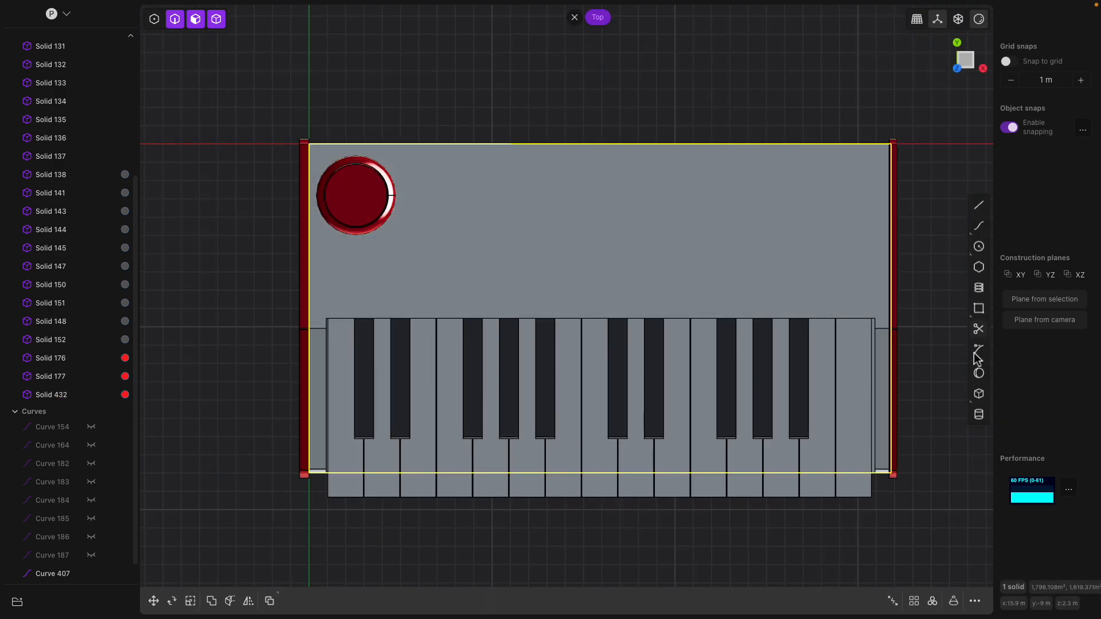
{"action": "left_click", "coordinate": [979, 393]}
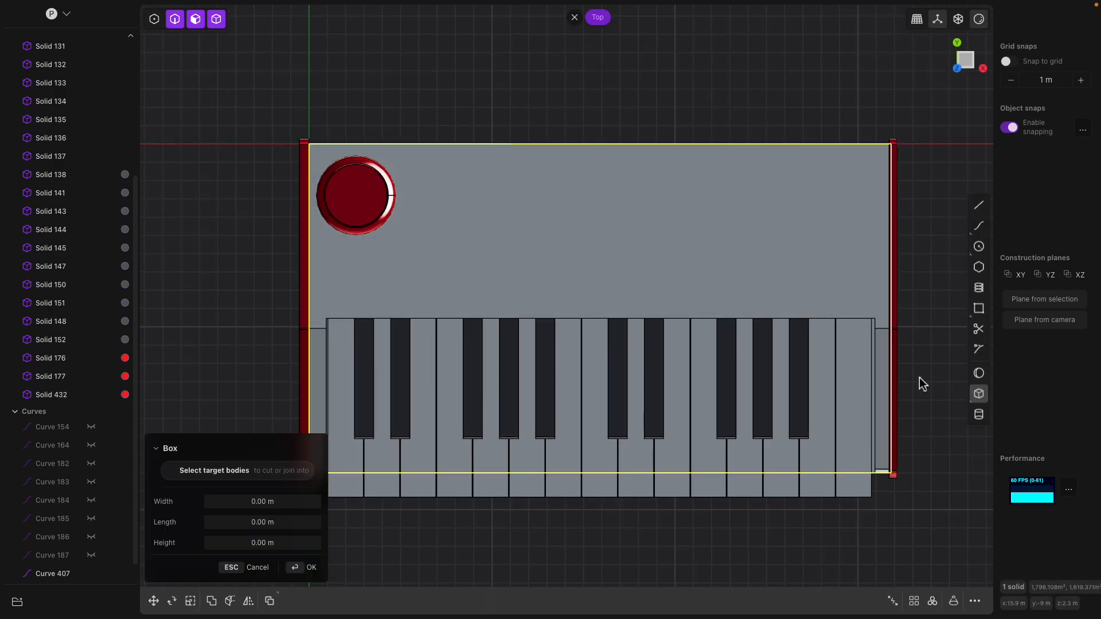
{"action": "left_click", "coordinate": [429, 168]}
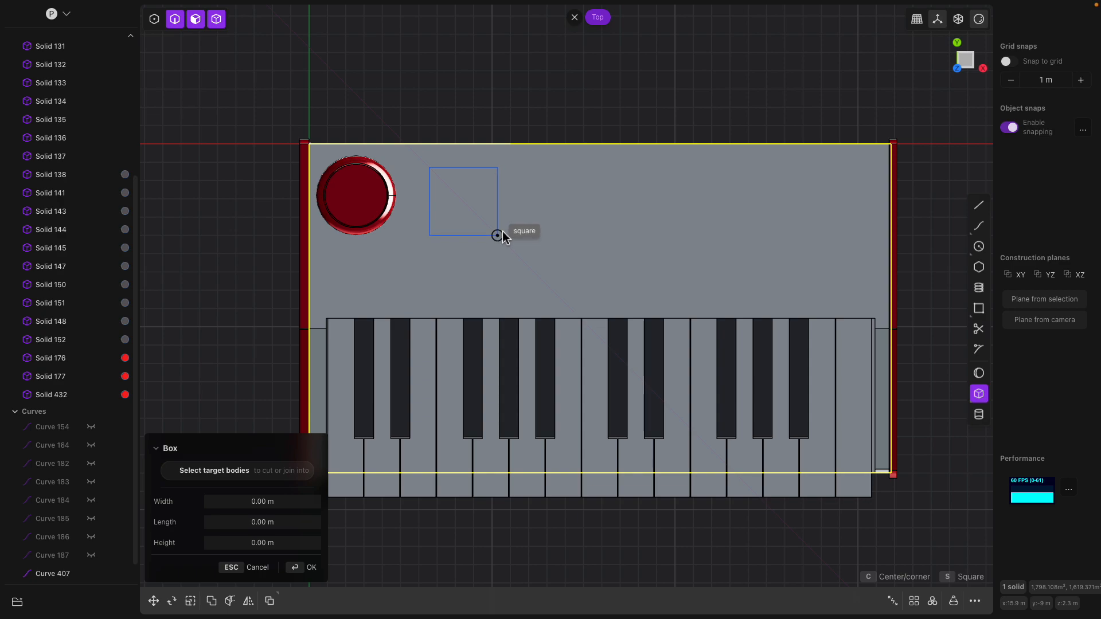
{"action": "left_click", "coordinate": [498, 236]}
{"action": "middle_click_drag", "start_coordinate": [505, 239], "coordinate": [500, 267]}
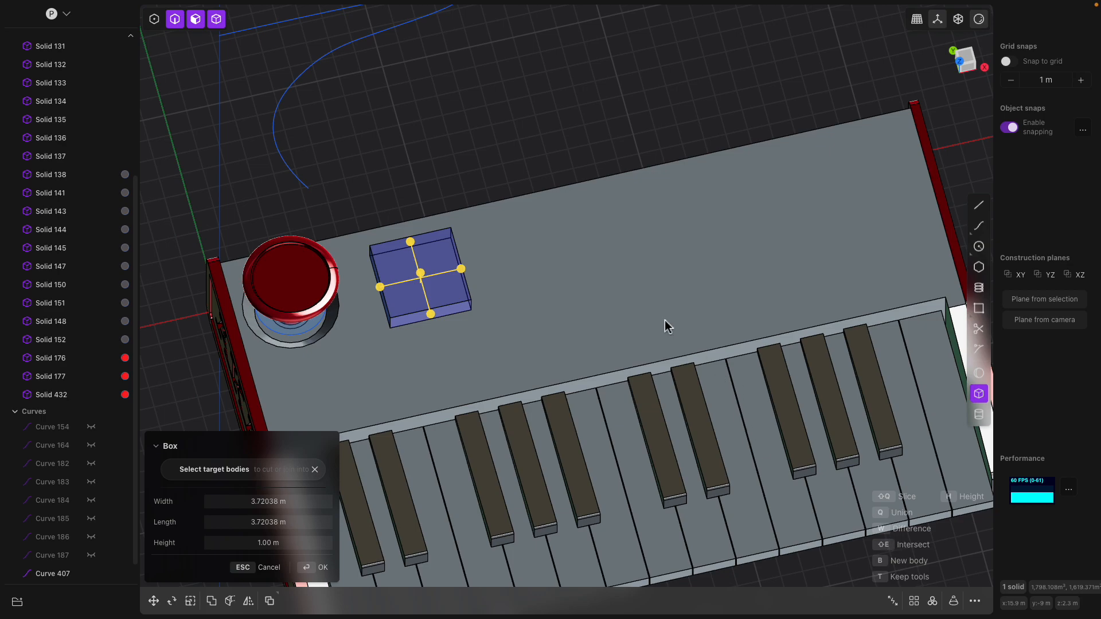
- Make the box a new solid about 1.01 m tall and confirm it
{"action": "key", "text": "b"}
{"action": "mouse_move", "coordinate": [466, 262]}
{"action": "middle_mouse_down", "text": "shift"}
{"action": "mouse_move", "coordinate": [530, 248]}
{"action": "mouse_move", "coordinate": [505, 265]}
{"action": "mouse_move", "coordinate": [507, 243]}
{"action": "mouse_move", "coordinate": [512, 262]}
{"action": "middle_mouse_up", "text": "shift"}
{"action": "scroll", "coordinate": [529, 248], "scroll_direction": "up", "scroll_amount": 3}
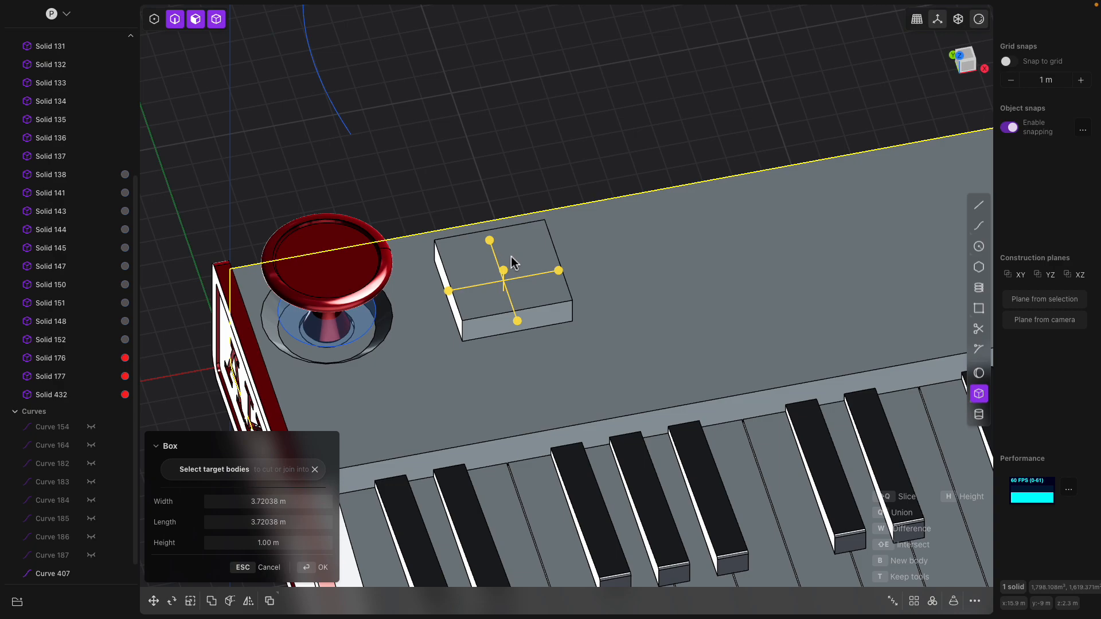
{"action": "left_click_drag", "start_coordinate": [504, 274], "coordinate": [504, 270]}
{"action": "middle_click_drag", "start_coordinate": [494, 287], "coordinate": [455, 386]}
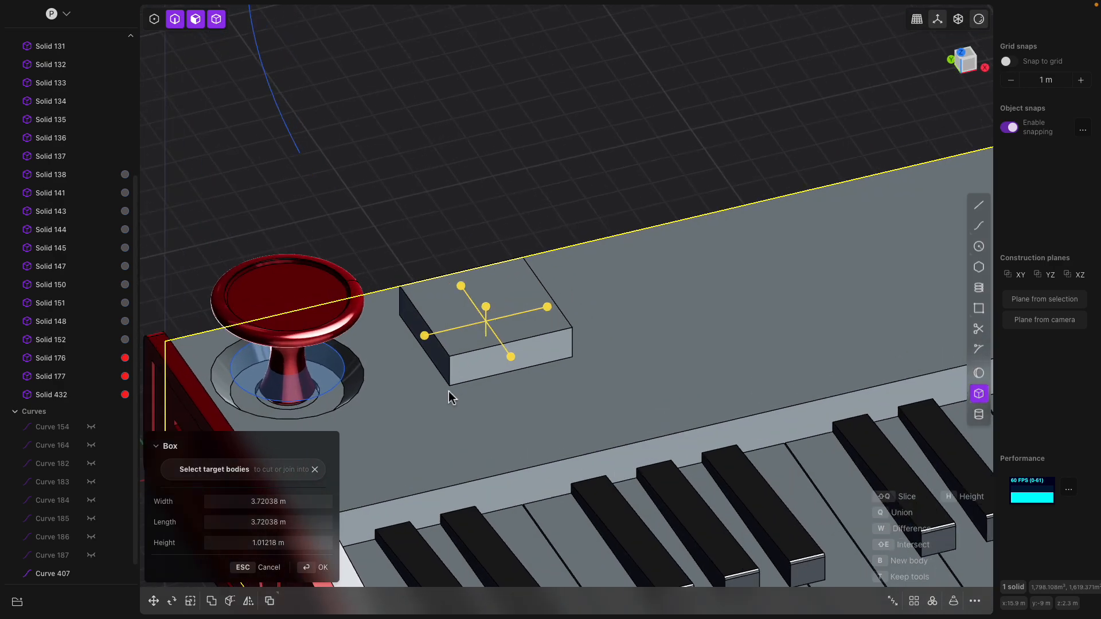
{"action": "right_click", "coordinate": [452, 371]}
{"action": "left_click", "coordinate": [450, 372]}
- Fillet the box's four vertical edges to about 0.37 m
{"action": "key", "text": "b"}
{"action": "left_click", "coordinate": [574, 345]}
{"action": "middle_click_drag", "start_coordinate": [574, 346], "coordinate": [445, 459]}
{"action": "left_click", "coordinate": [423, 503]}
{"action": "left_click", "coordinate": [352, 451]}
{"action": "middle_click_drag", "start_coordinate": [351, 451], "coordinate": [465, 331]}
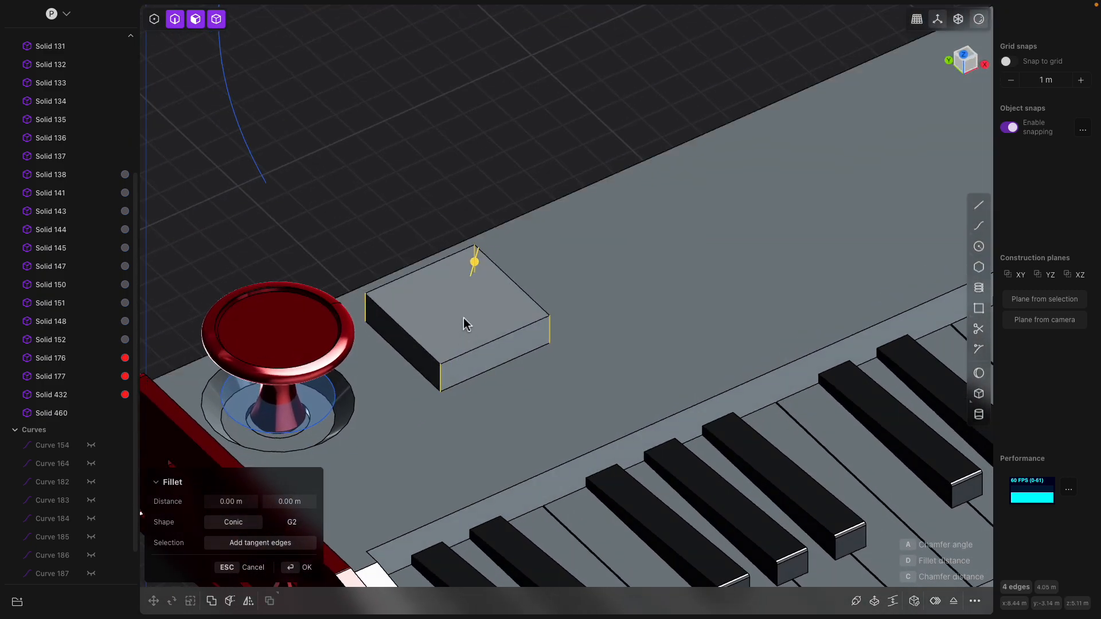
{"action": "left_click_drag", "start_coordinate": [478, 263], "coordinate": [493, 265]}
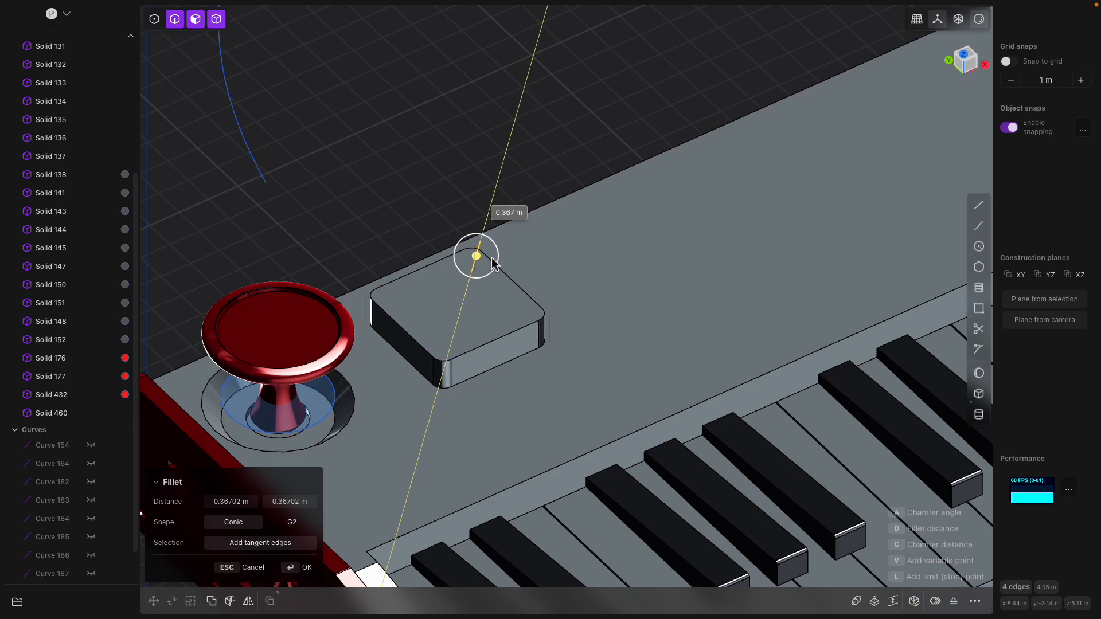
{"action": "middle_click_drag", "start_coordinate": [494, 264], "coordinate": [494, 219]}
{"action": "key", "text": "Return"}
- Clear the top-face selection and select the rounded pad solid
{"action": "left_click", "coordinate": [500, 208]}
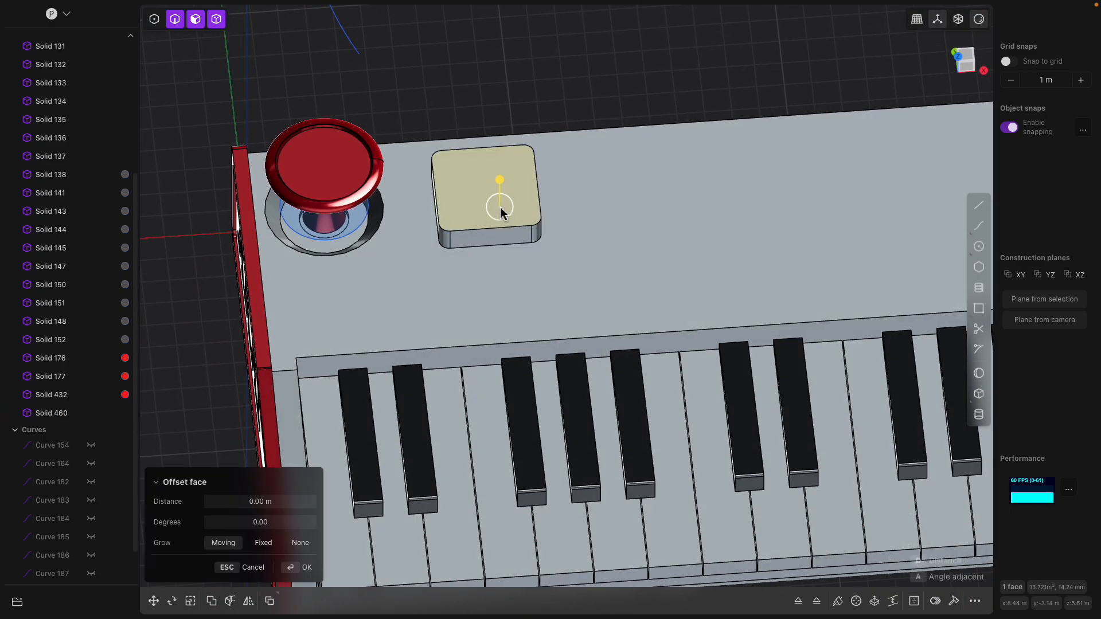
{"action": "key", "text": "Escape"}
{"action": "left_click", "coordinate": [483, 109]}
{"action": "scroll", "coordinate": [482, 180], "scroll_direction": "down", "scroll_amount": 3}
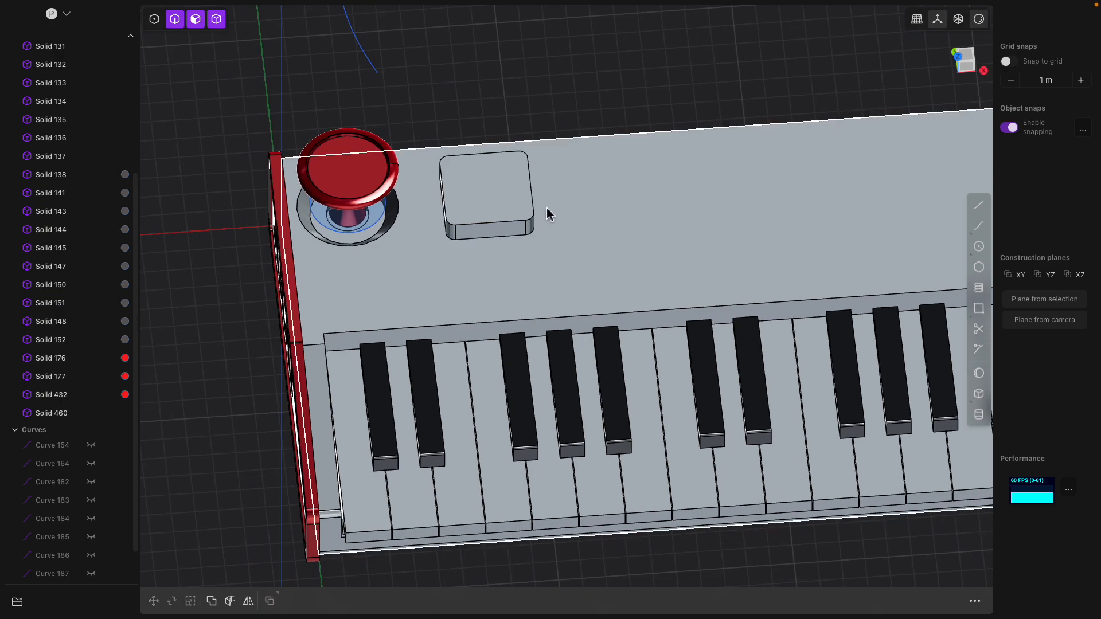
{"action": "middle_click_drag", "start_coordinate": [558, 217], "coordinate": [528, 211], "text": "shift"}
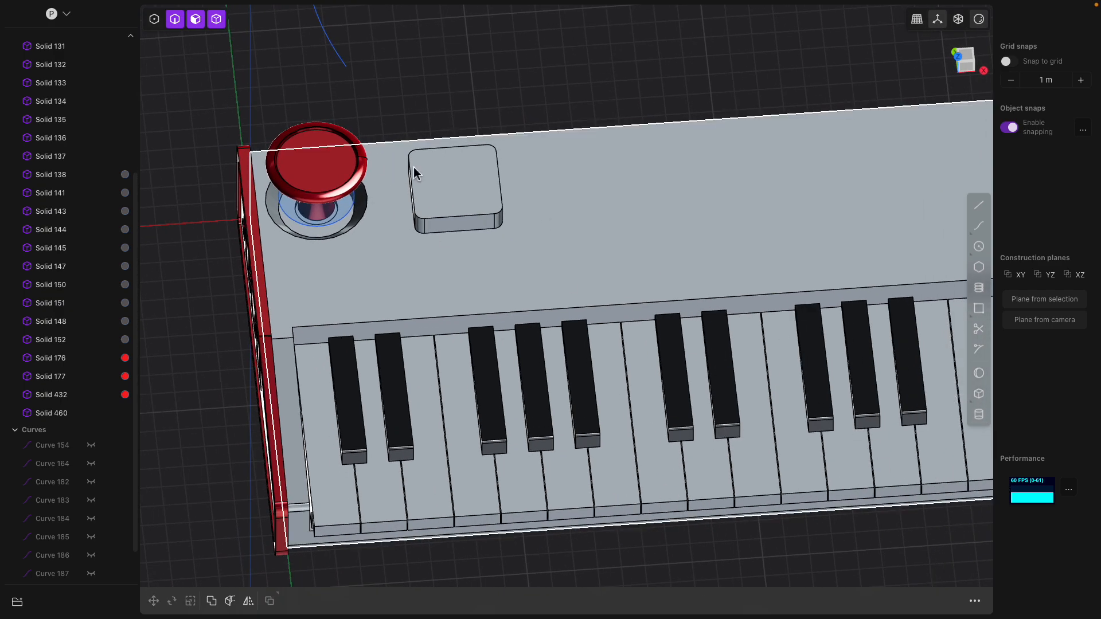
{"action": "left_click", "coordinate": [431, 202]}
{"action": "scroll", "coordinate": [336, 383], "scroll_direction": "down", "scroll_amount": 2}
{"action": "middle_click_drag", "start_coordinate": [333, 382], "coordinate": [215, 372], "text": "shift"}
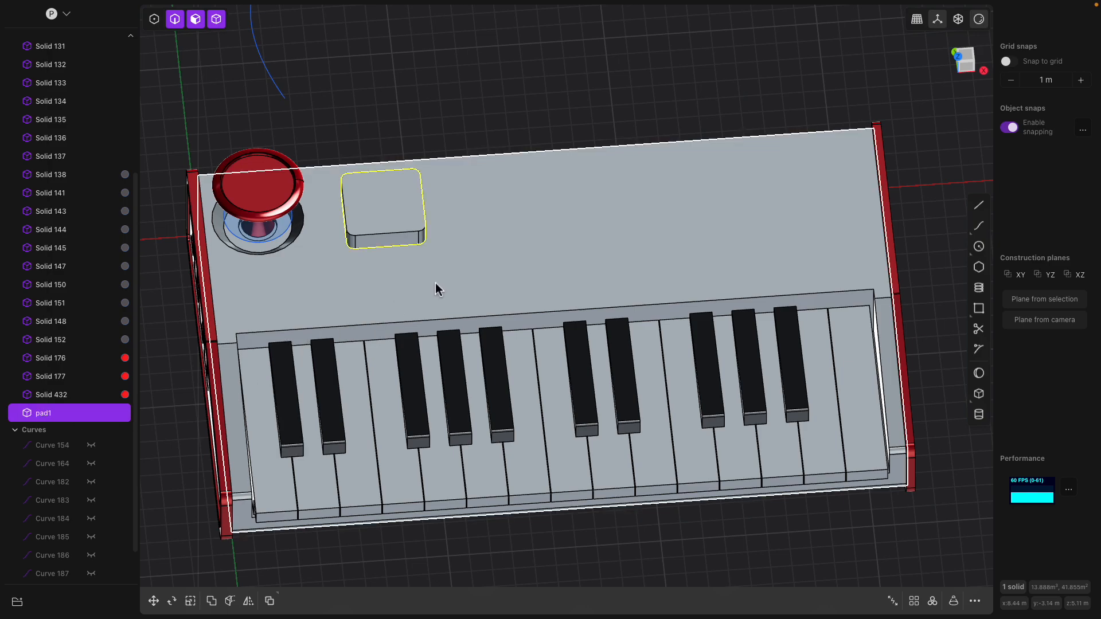
- Set the pad's material colour to dark grey (133,133,133)
{"action": "key", "text": "ctrl+m"}
{"action": "left_click", "coordinate": [260, 254]}
{"action": "left_click_drag", "start_coordinate": [212, 287], "coordinate": [207, 301]}
{"action": "left_click", "coordinate": [437, 90]}
{"action": "key", "text": "Return"}
- Select the whole pad1 solid in the outliner
{"action": "left_click", "coordinate": [404, 172]}
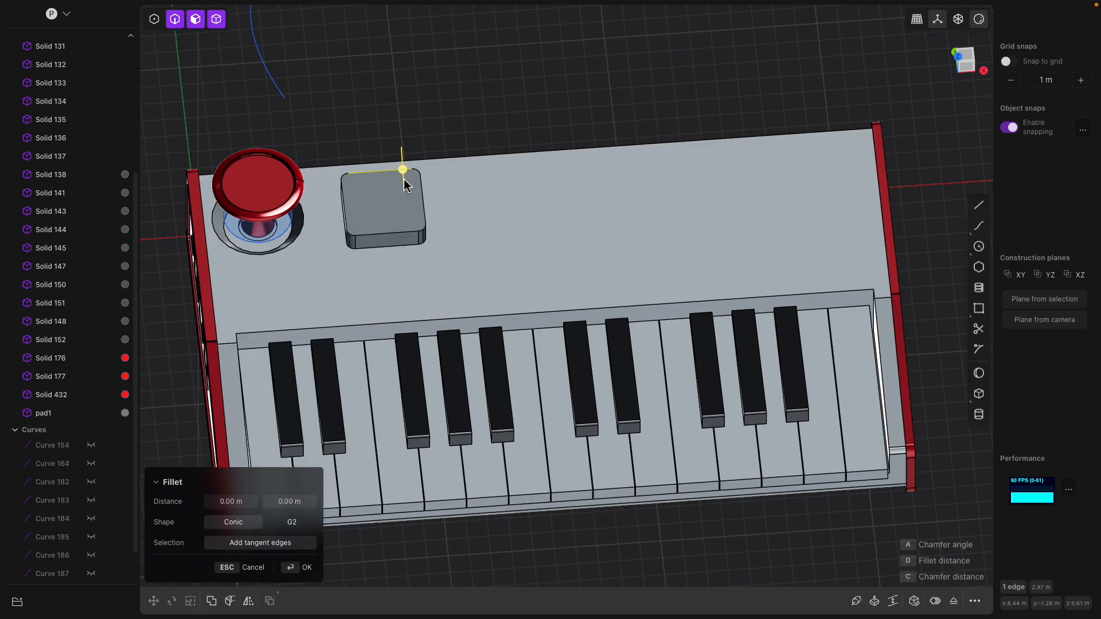
{"action": "middle_click_drag", "start_coordinate": [404, 185], "coordinate": [404, 191]}
{"action": "left_click", "coordinate": [404, 190]}
{"action": "left_click", "coordinate": [70, 414]}
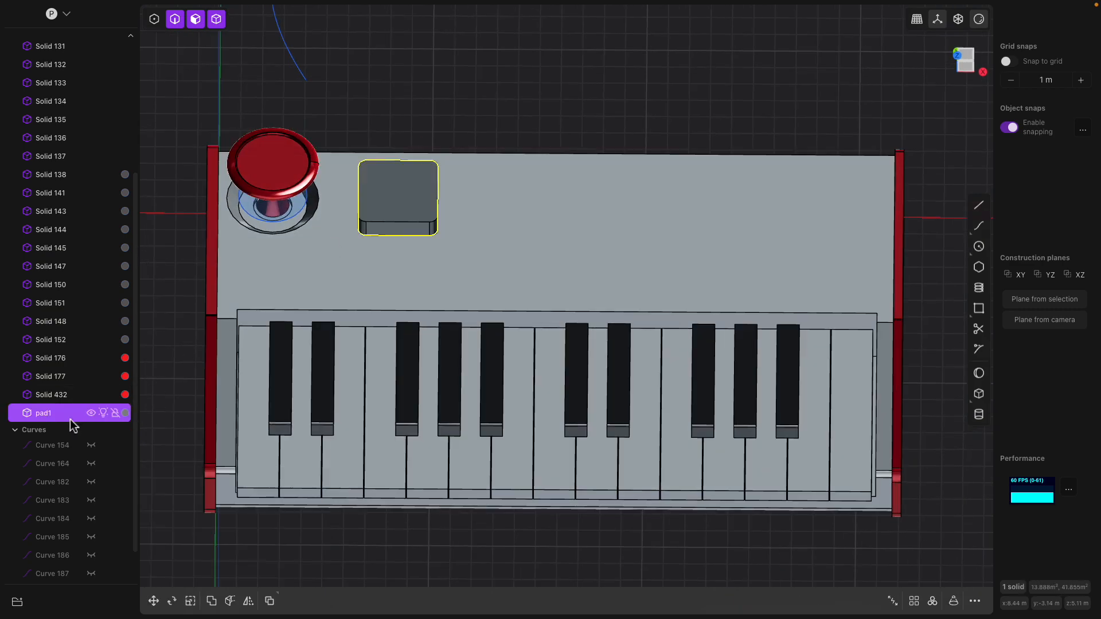
- Start a rectangular array of the pad with 4 per row and 2 rows
{"action": "left_click", "coordinate": [914, 602]}
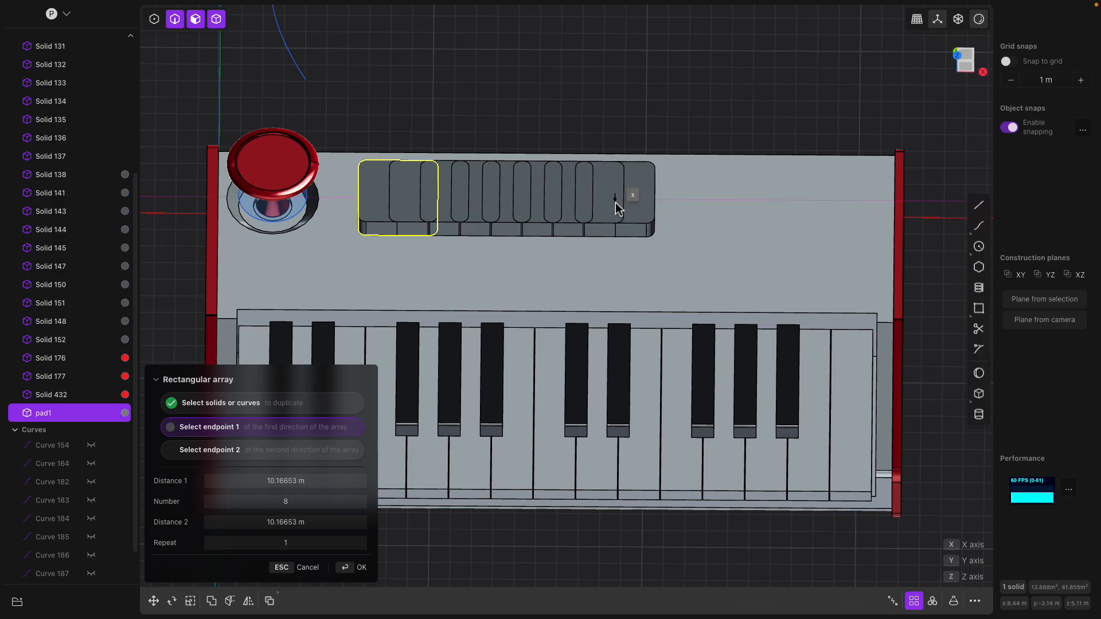
{"action": "left_click", "coordinate": [616, 200]}
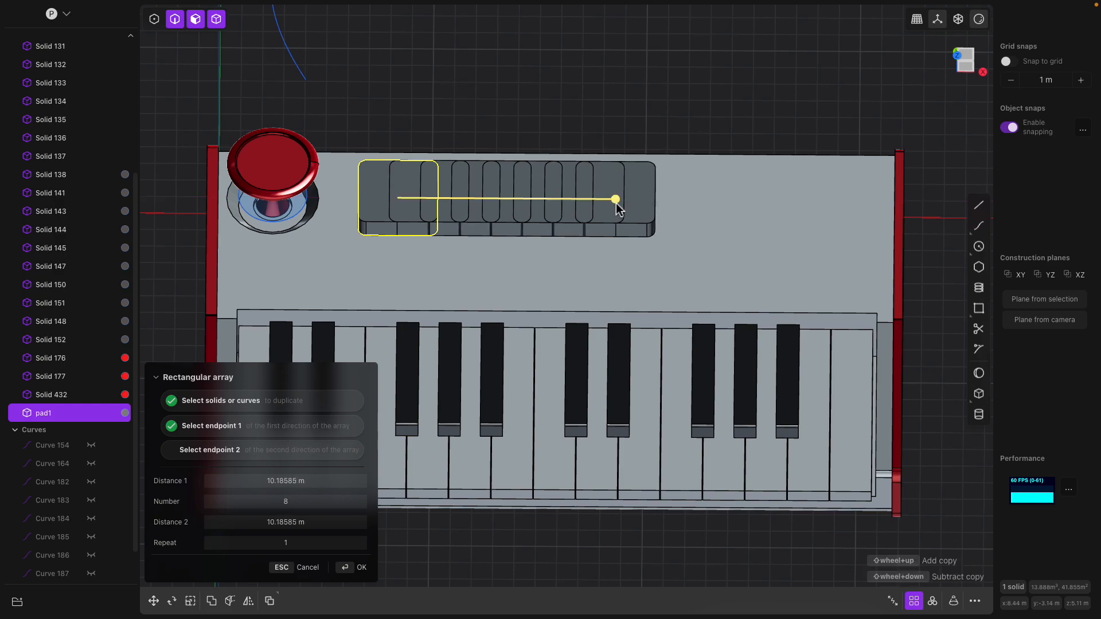
{"action": "left_click", "coordinate": [284, 507]}
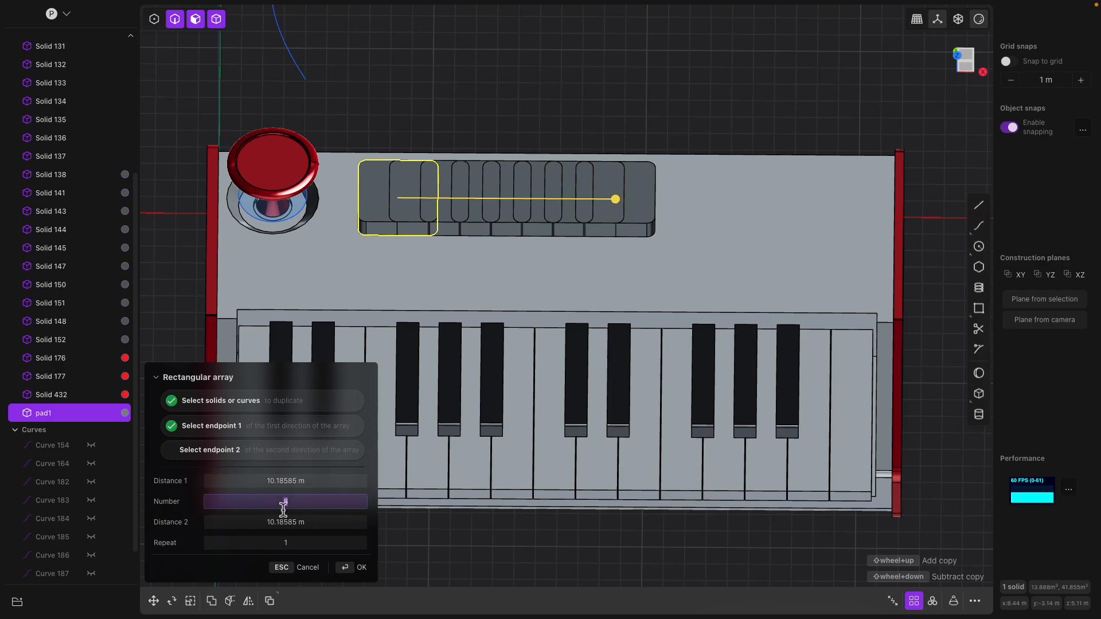
{"action": "type", "text": "4"}
{"action": "key", "text": "Tab"}
{"action": "left_click", "coordinate": [299, 542]}
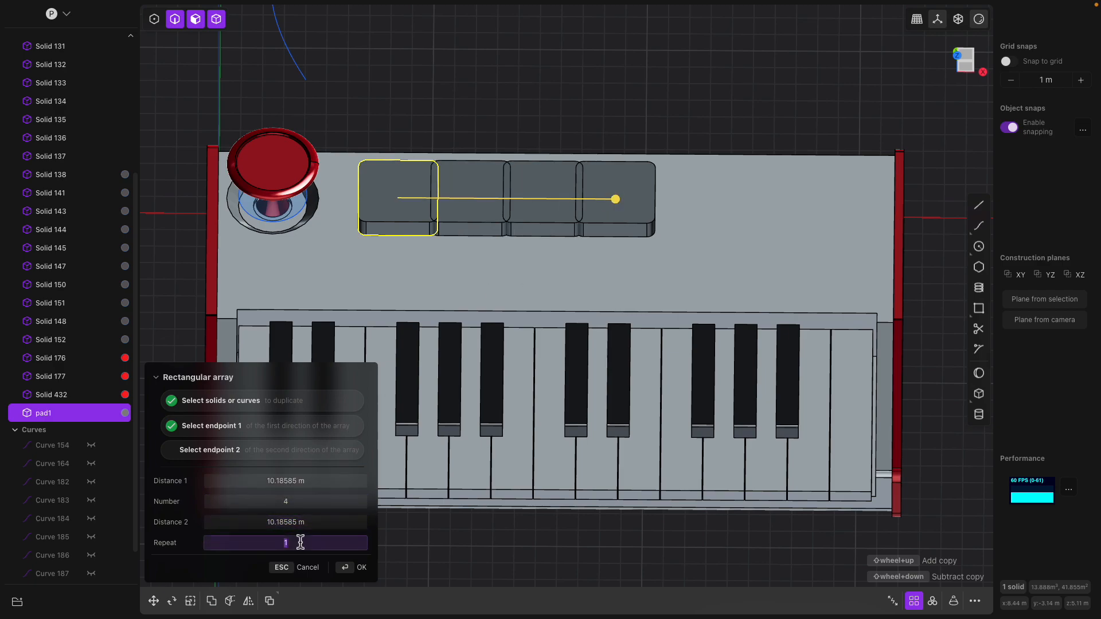
{"action": "key", "text": "Tab"}
- Adjust the pad spacing from a top-down view and confirm the eight-pad array
{"action": "scroll", "coordinate": [499, 263], "scroll_direction": "down", "scroll_amount": 2}
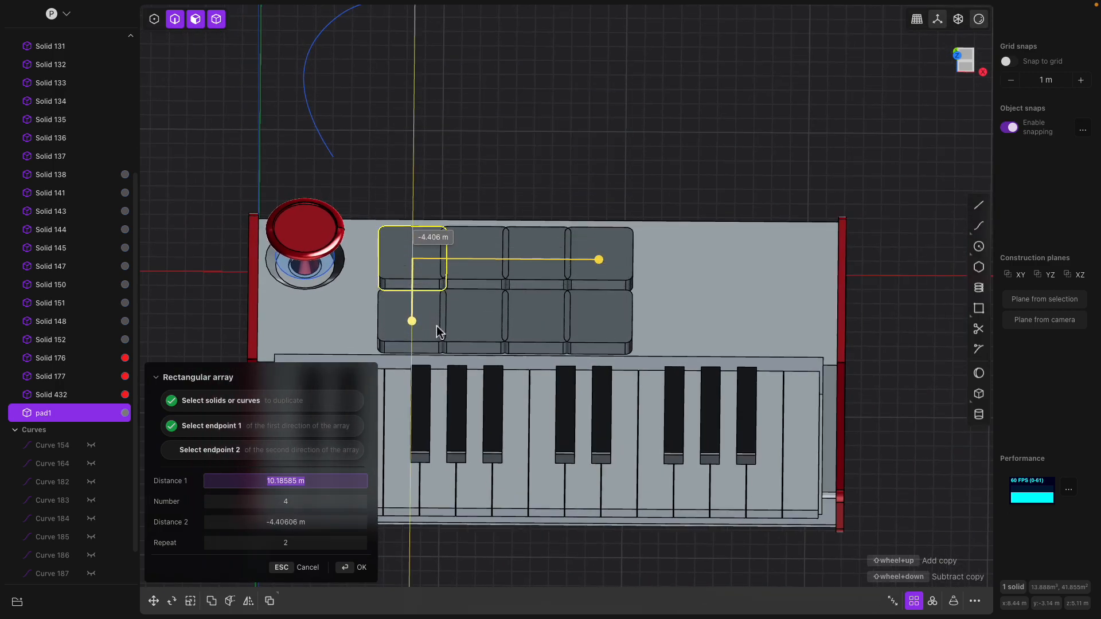
{"action": "left_click_drag", "start_coordinate": [603, 262], "coordinate": [634, 263]}
{"action": "middle_click_drag", "start_coordinate": [581, 258], "coordinate": [580, 310]}
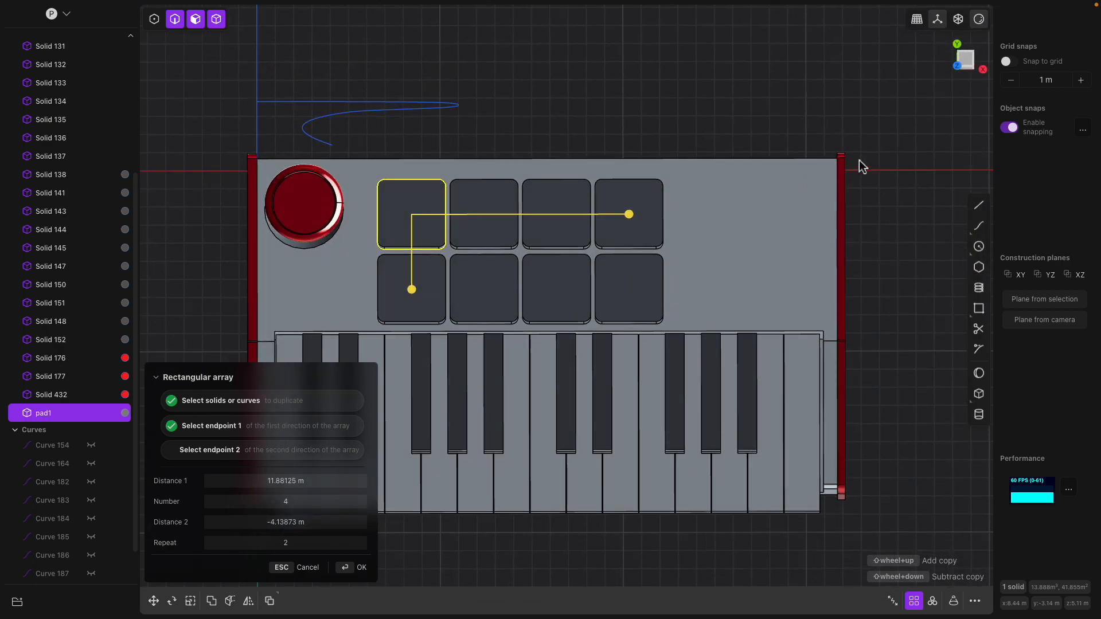
{"action": "left_click", "coordinate": [965, 60]}
{"action": "scroll", "coordinate": [707, 192], "scroll_direction": "up", "scroll_amount": 5}
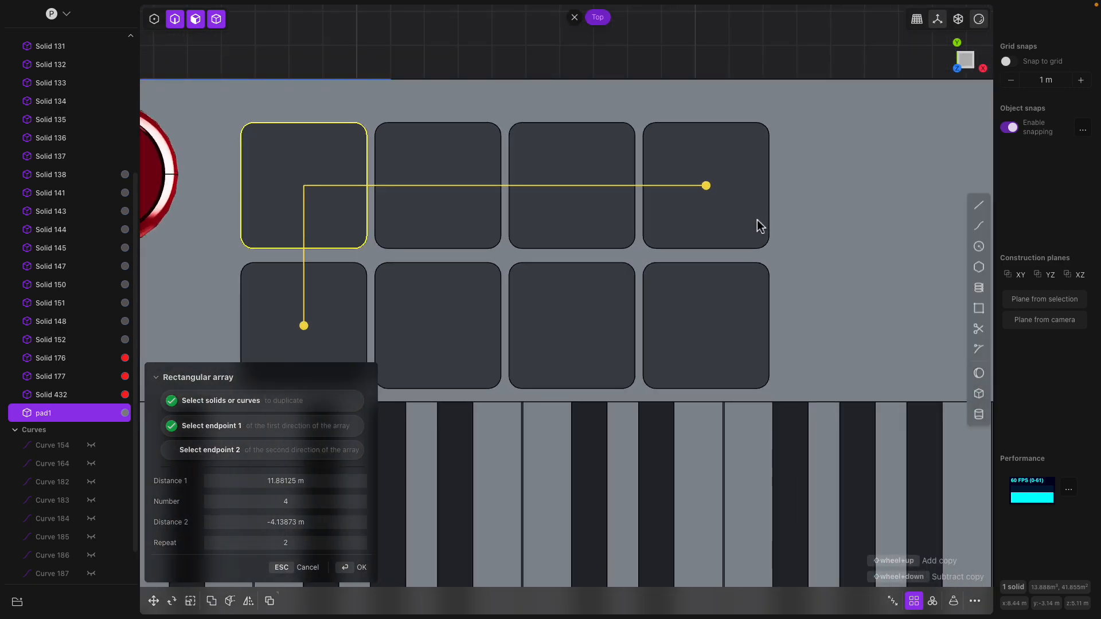
{"action": "scroll", "coordinate": [762, 226], "scroll_direction": "up", "scroll_amount": 1}
{"action": "left_click_drag", "start_coordinate": [703, 184], "coordinate": [740, 189]}
{"action": "scroll", "coordinate": [717, 218], "scroll_direction": "down", "scroll_amount": 1}
{"action": "middle_click_drag", "start_coordinate": [686, 249], "coordinate": [704, 194], "text": "shift"}
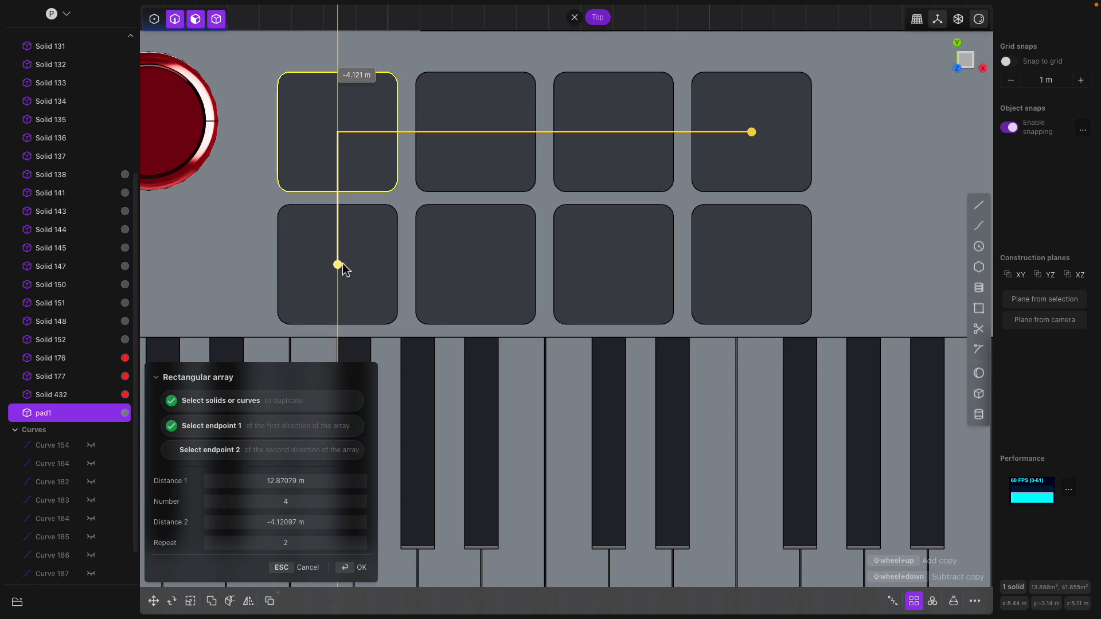
{"action": "left_click", "coordinate": [363, 266]}
- Move the eight pads 0.31659 m along Y
{"action": "scroll", "coordinate": [371, 270], "scroll_direction": "down", "scroll_amount": 3}
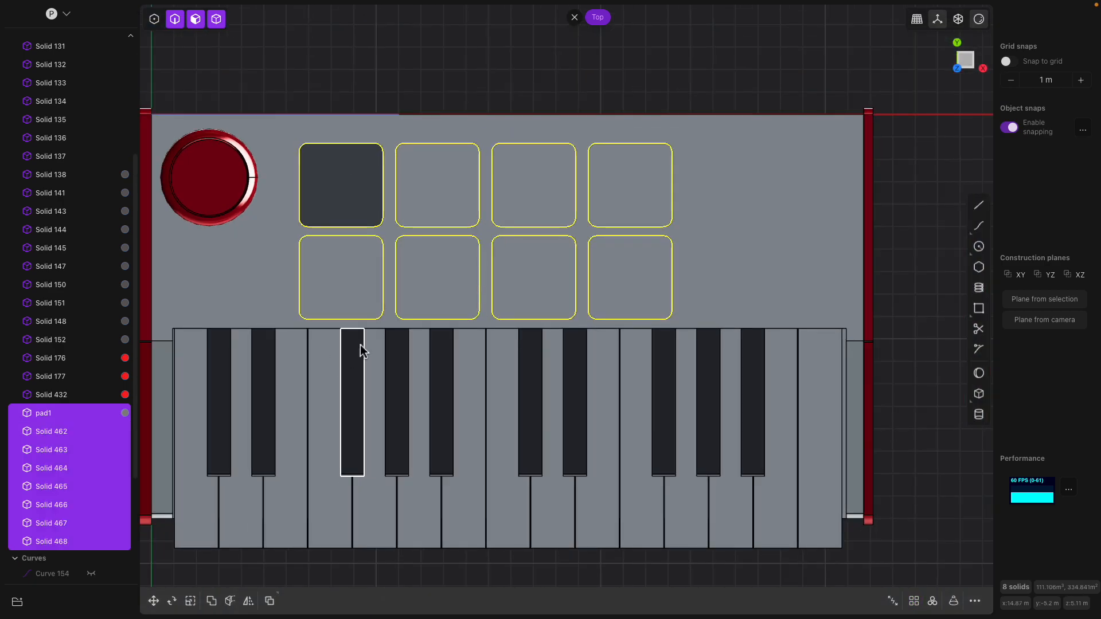
{"action": "middle_click_drag", "start_coordinate": [361, 351], "coordinate": [498, 403]}
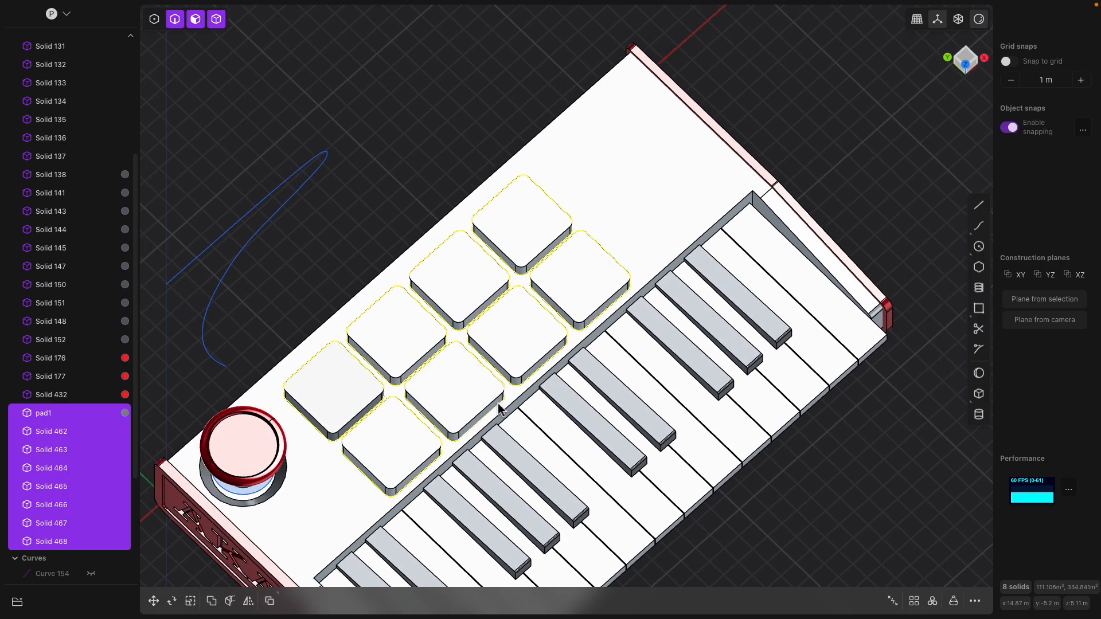
{"action": "key", "text": "g"}
{"action": "left_click_drag", "start_coordinate": [429, 310], "coordinate": [424, 305]}
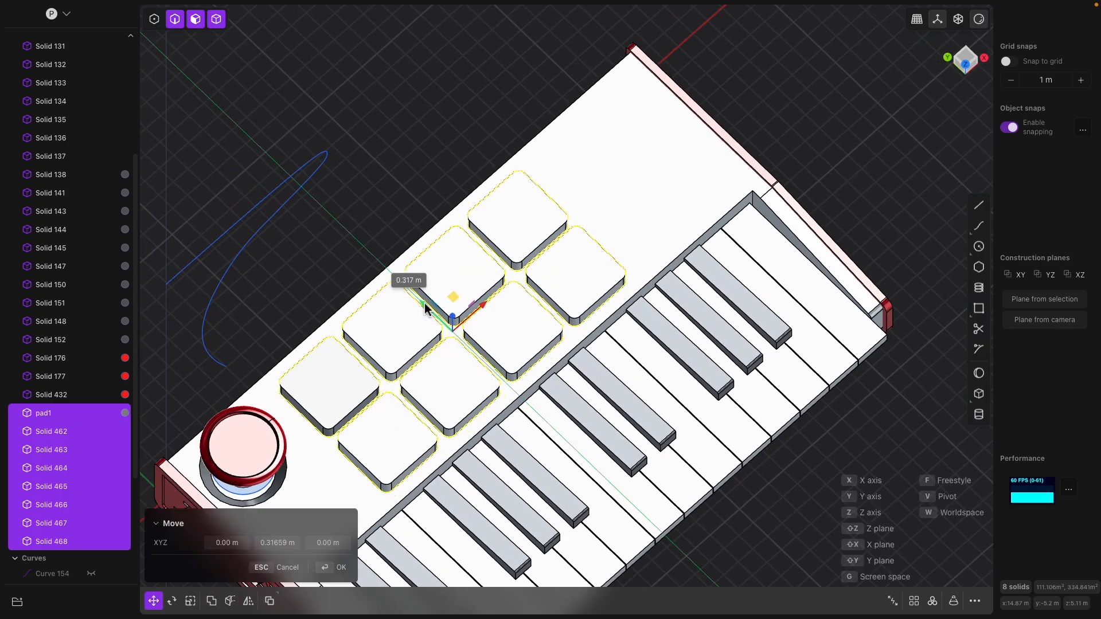
{"action": "middle_click_drag", "start_coordinate": [383, 196], "coordinate": [352, 307]}
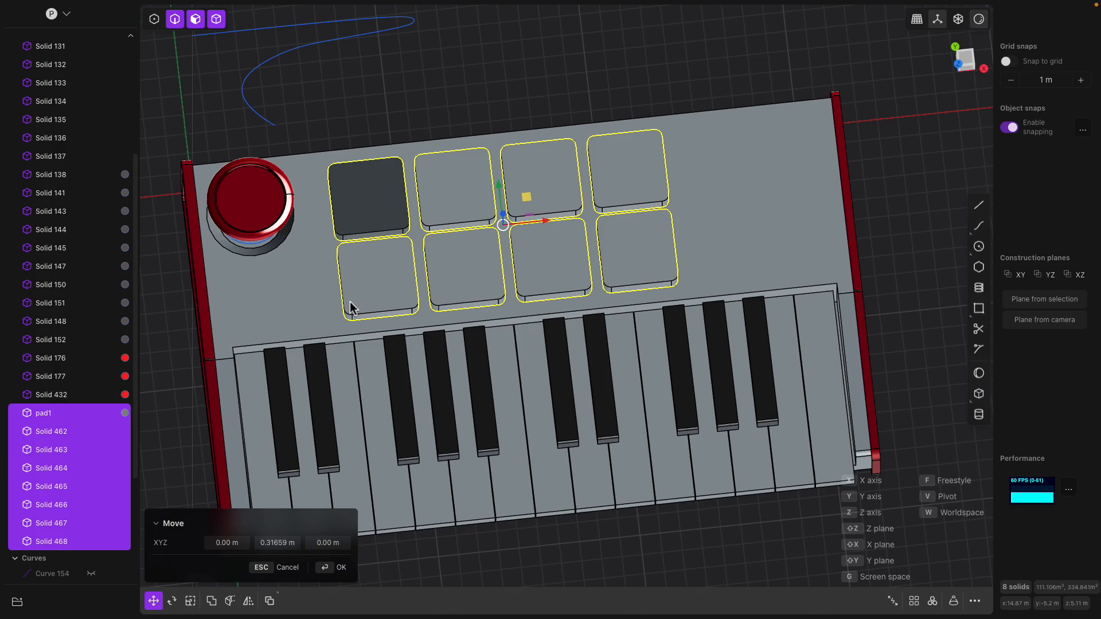
- Drag pad1's dark grey material onto the remaining pad solids and check them from above
{"action": "left_click_drag", "start_coordinate": [123, 431], "coordinate": [124, 433]}
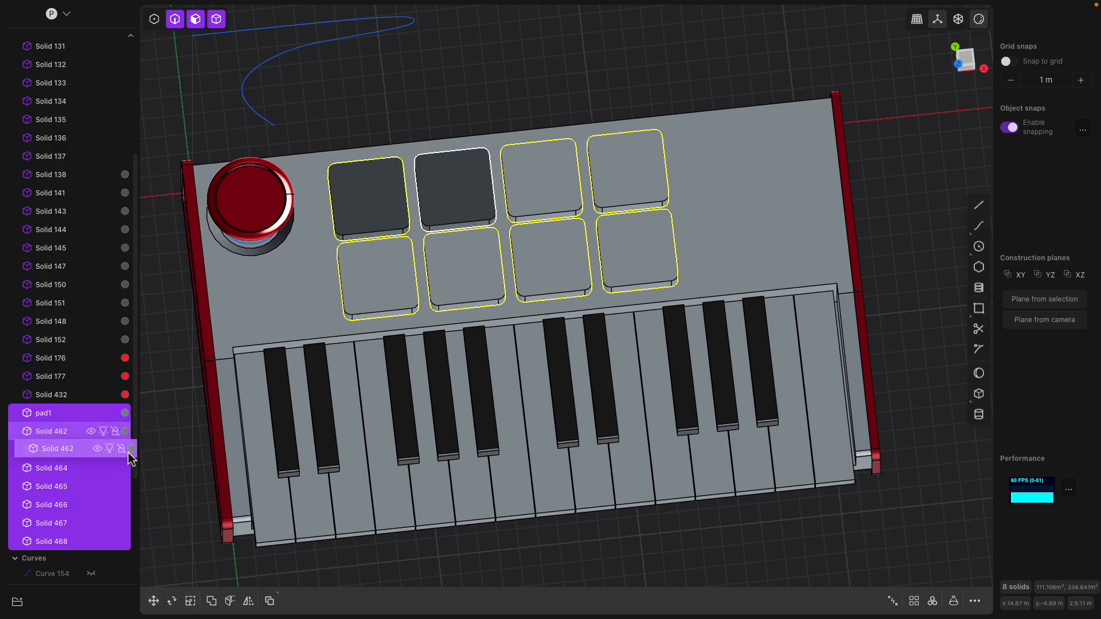
{"action": "key", "text": "Escape"}
{"action": "left_click_drag", "start_coordinate": [126, 433], "coordinate": [127, 543]}
{"action": "middle_click_drag", "start_coordinate": [584, 220], "coordinate": [585, 147]}
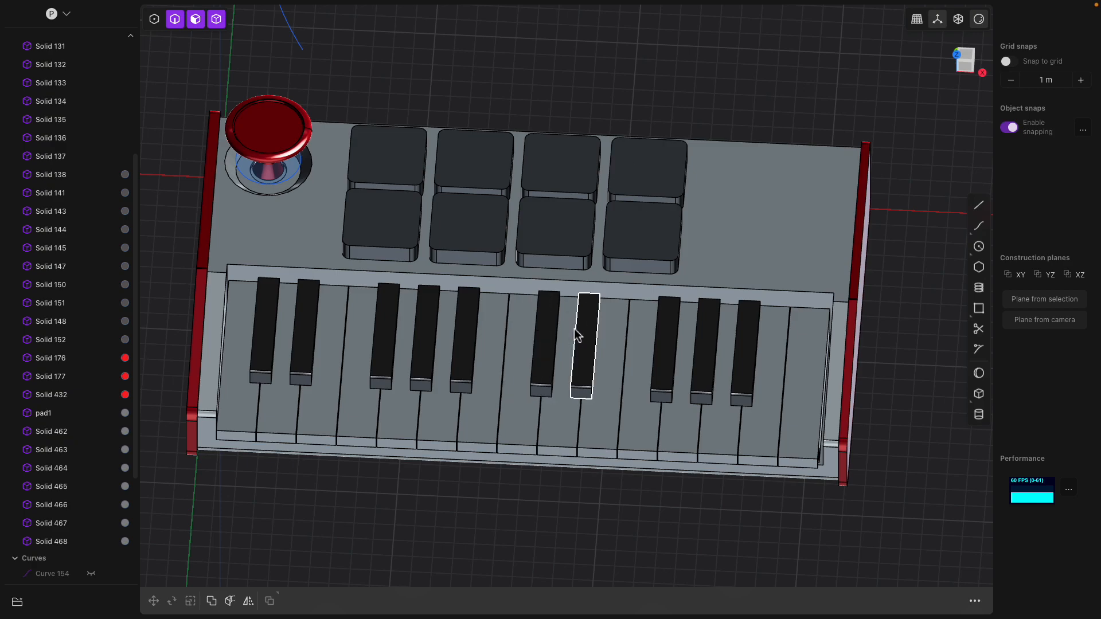
{"action": "middle_click_drag", "start_coordinate": [576, 336], "coordinate": [721, 298]}
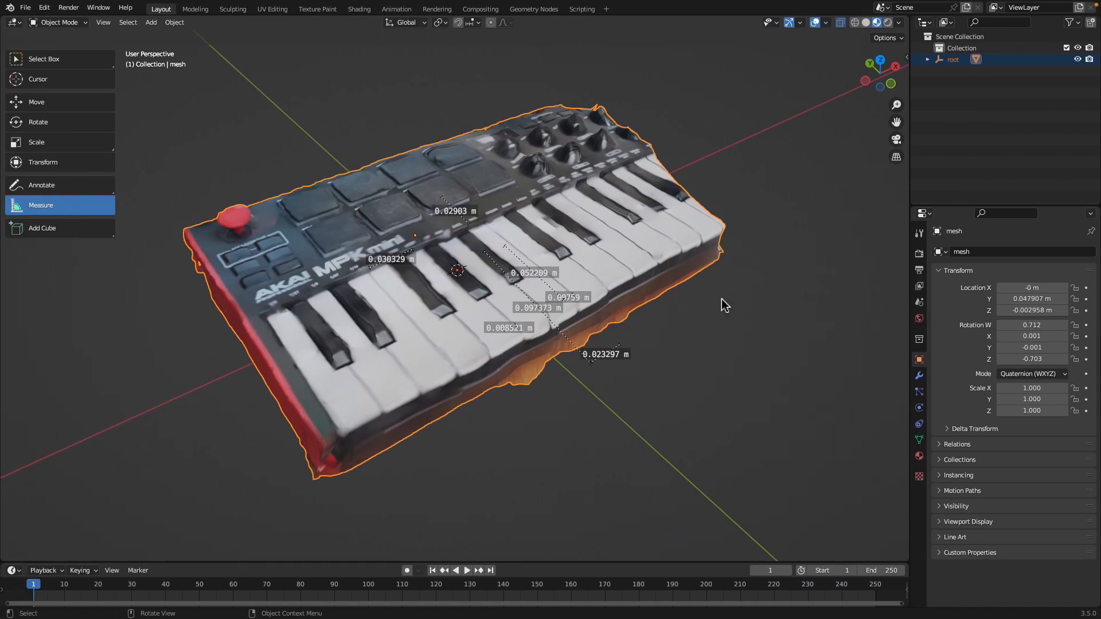
{"action": "middle_click_drag", "start_coordinate": [722, 298], "coordinate": [722, 201]}
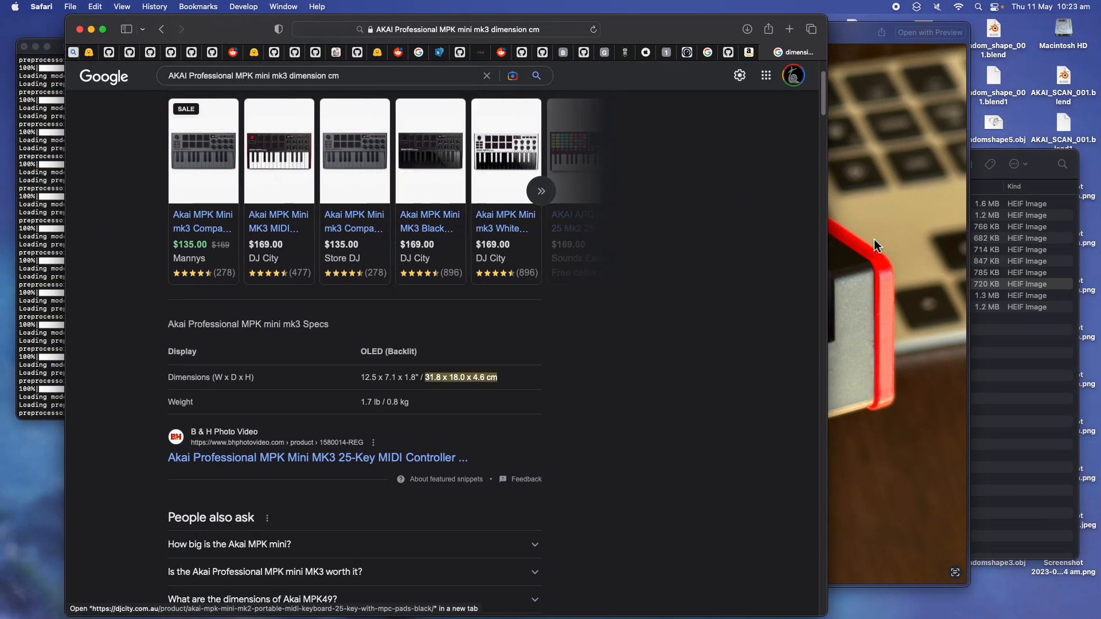
- View the IMG_6634.HEIC knob close-up, then return to the whole keyboard in Plasticity
{"action": "left_click", "coordinate": [874, 239]}
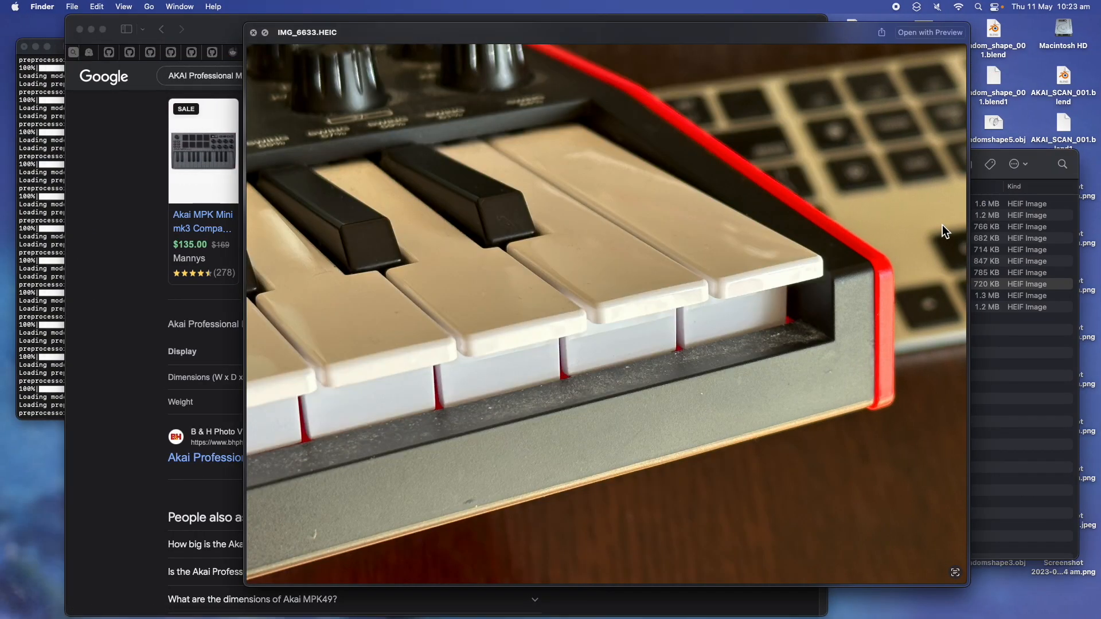
{"action": "key", "text": "Up"}
{"action": "key", "text": "Down"}
{"action": "key", "text": "Down"}
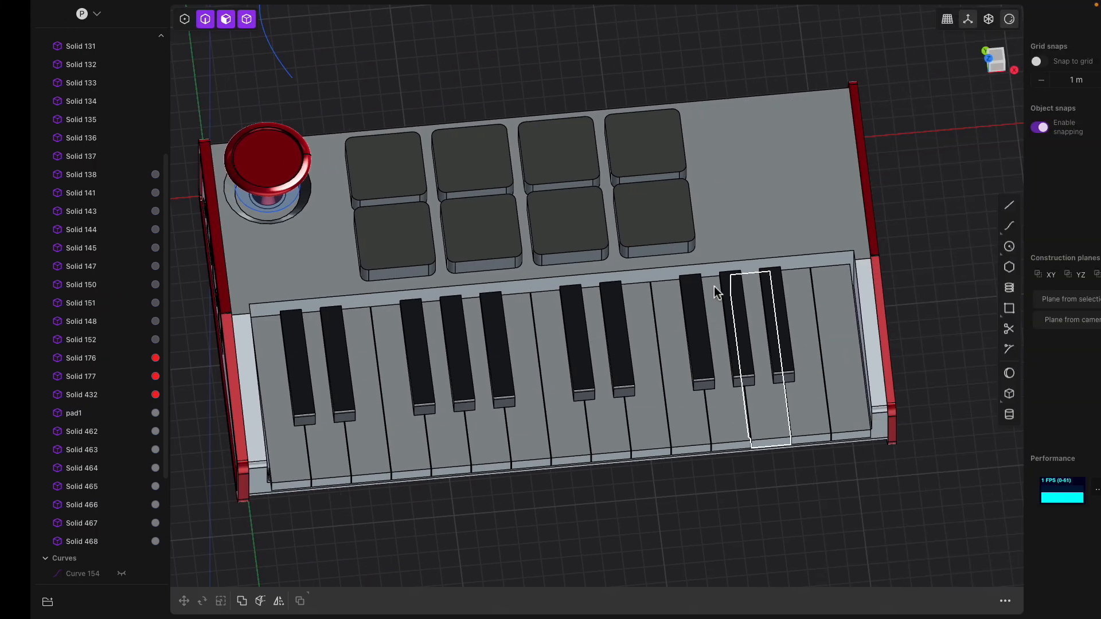
{"action": "scroll", "coordinate": [714, 287], "scroll_direction": "down", "scroll_amount": 2}
{"action": "middle_click_drag", "start_coordinate": [714, 287], "coordinate": [552, 187]}
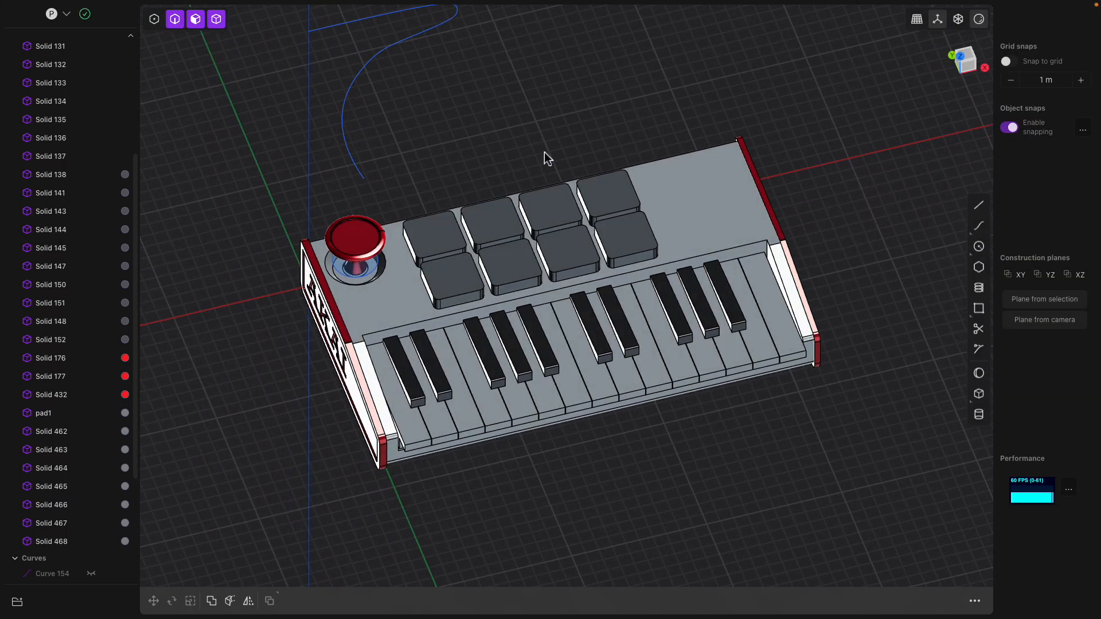
- Hide the entire keyboard model and switch to the top view
{"action": "key", "text": "ctrl+a"}
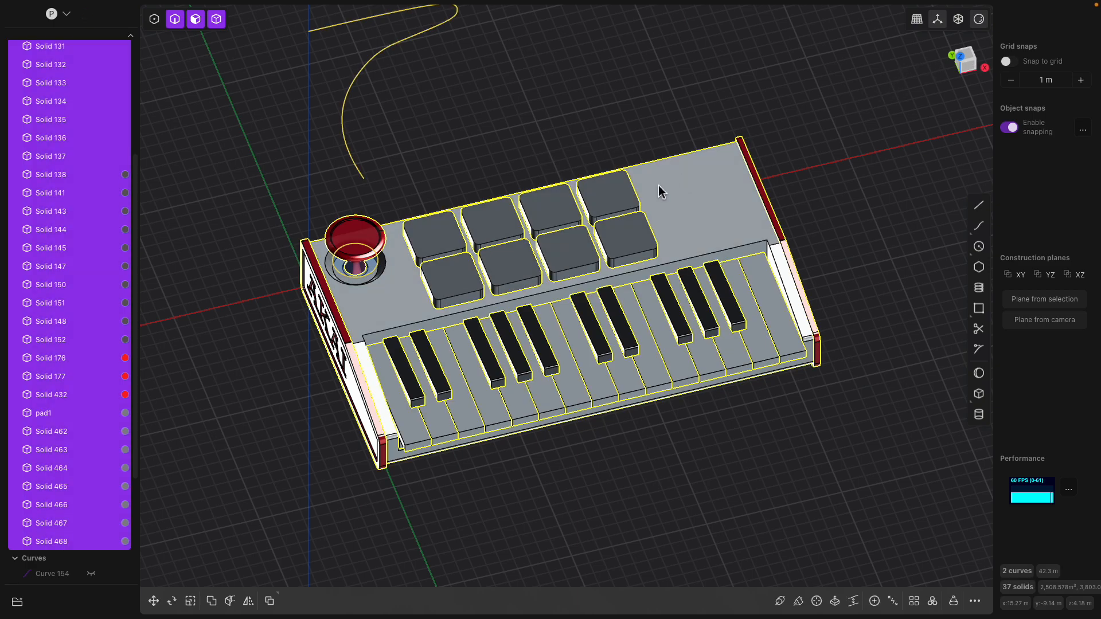
{"action": "key", "text": "h"}
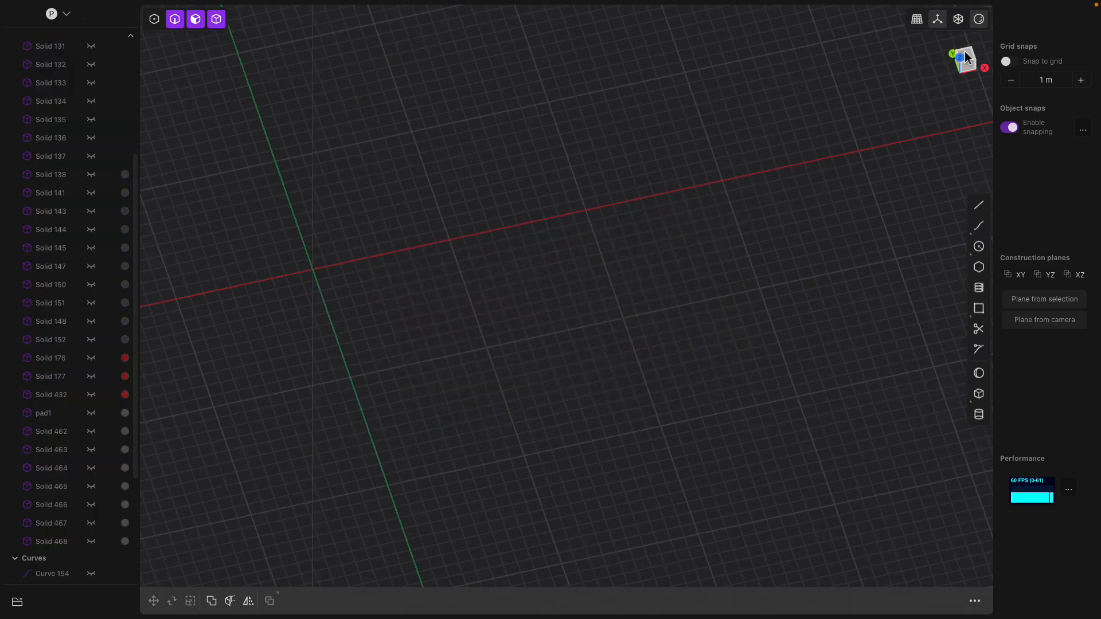
{"action": "left_click", "coordinate": [965, 58]}
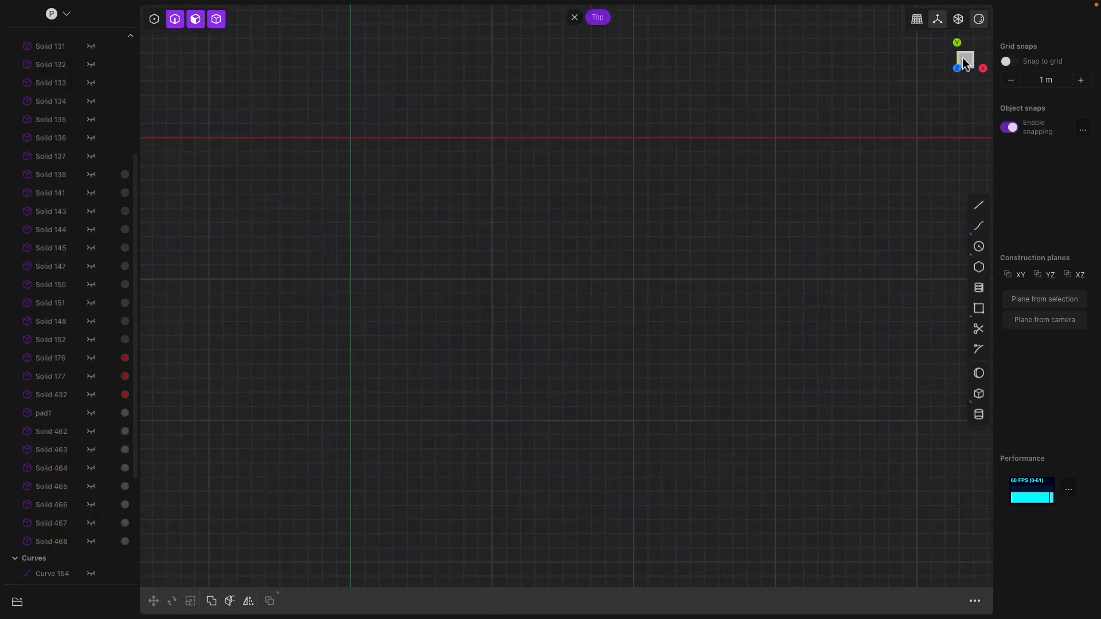
- Draw a cylinder at the origin with about 3.93 m radius and 7.91 m height
{"action": "left_click", "coordinate": [979, 415]}
{"action": "left_click", "coordinate": [506, 341]}
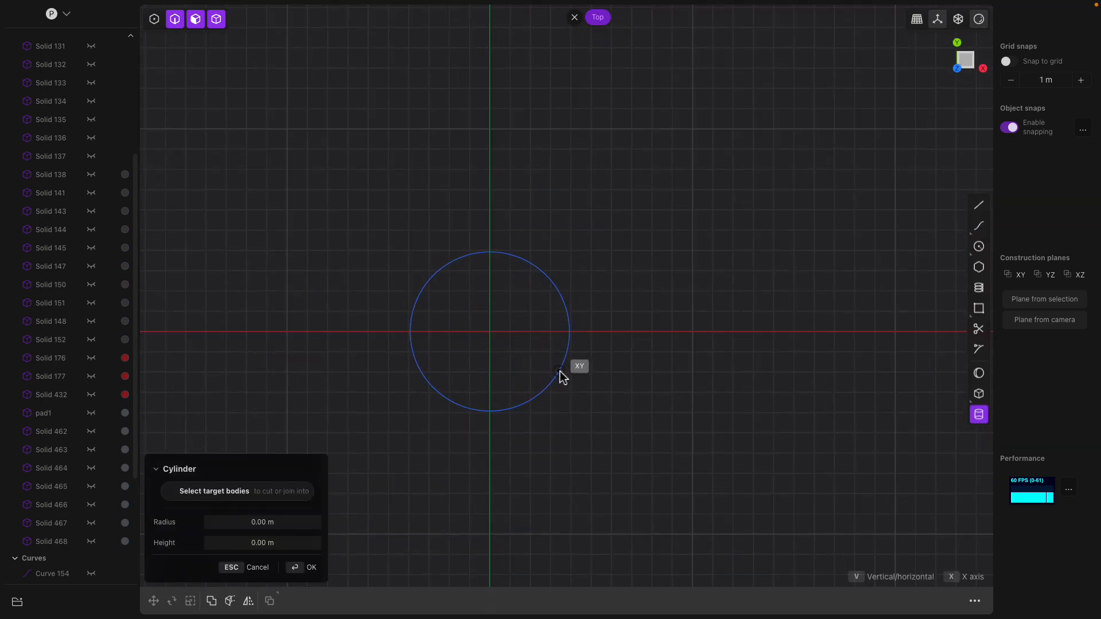
{"action": "left_click", "coordinate": [561, 375]}
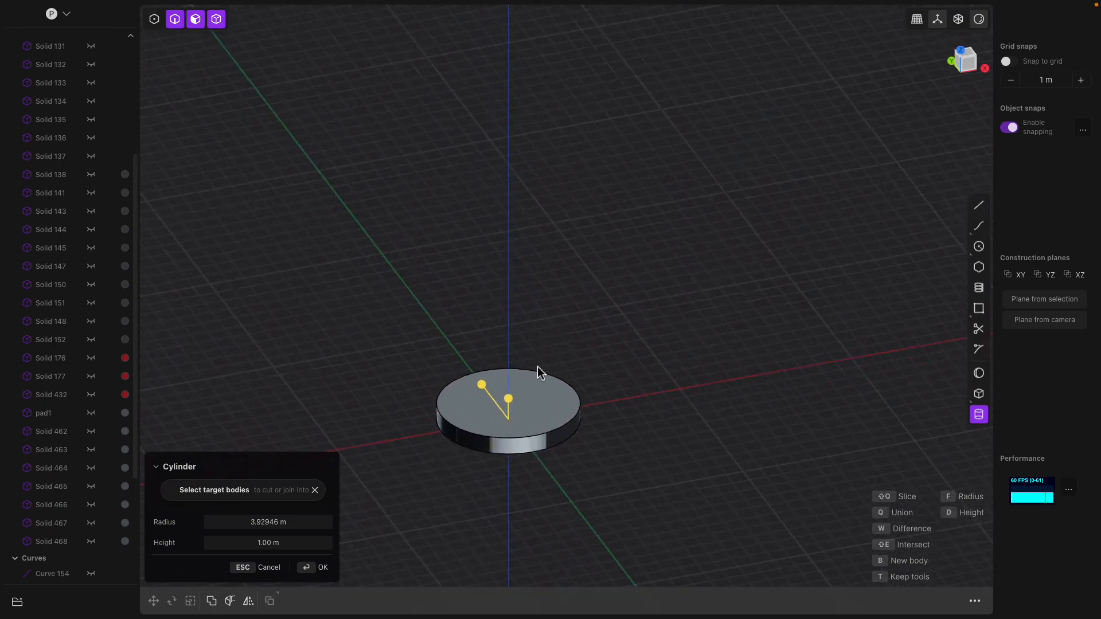
{"action": "left_click", "coordinate": [979, 19]}
{"action": "left_click", "coordinate": [979, 20]}
{"action": "mouse_move", "coordinate": [576, 281]}
{"action": "middle_mouse_down", "text": "shift"}
{"action": "mouse_move", "coordinate": [570, 209]}
{"action": "mouse_move", "coordinate": [560, 212]}
{"action": "middle_mouse_up", "text": "shift"}
{"action": "left_click_drag", "start_coordinate": [498, 238], "coordinate": [546, 238]}
- Confirm the cylinder and taper its top face inward about 3.97°
{"action": "key", "text": "Return"}
{"action": "left_click", "coordinate": [537, 241]}
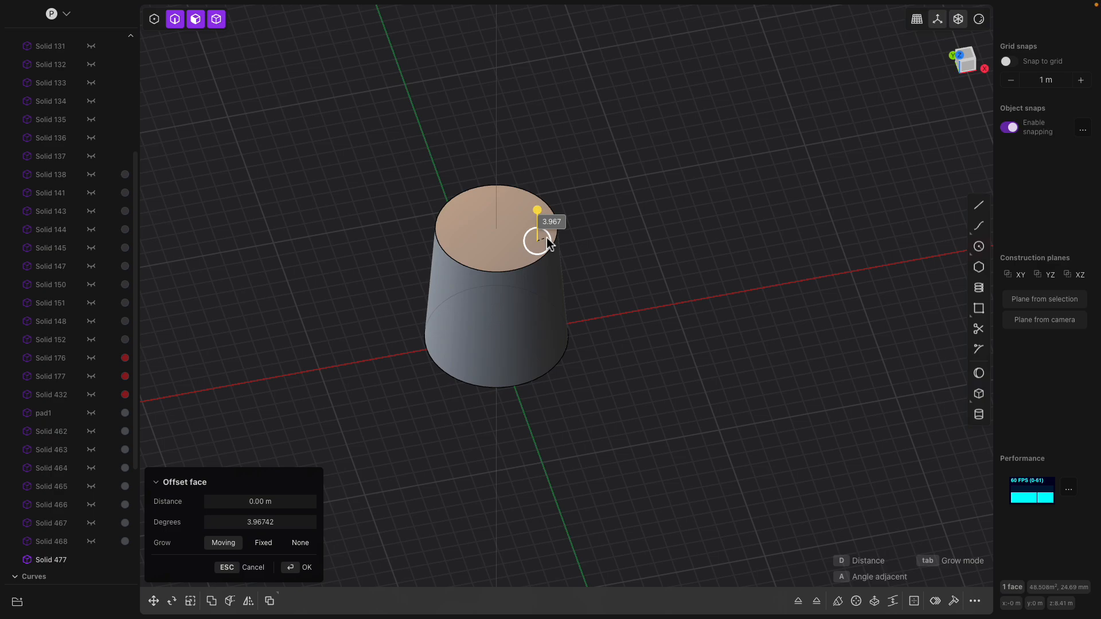
{"action": "key", "text": "Return"}
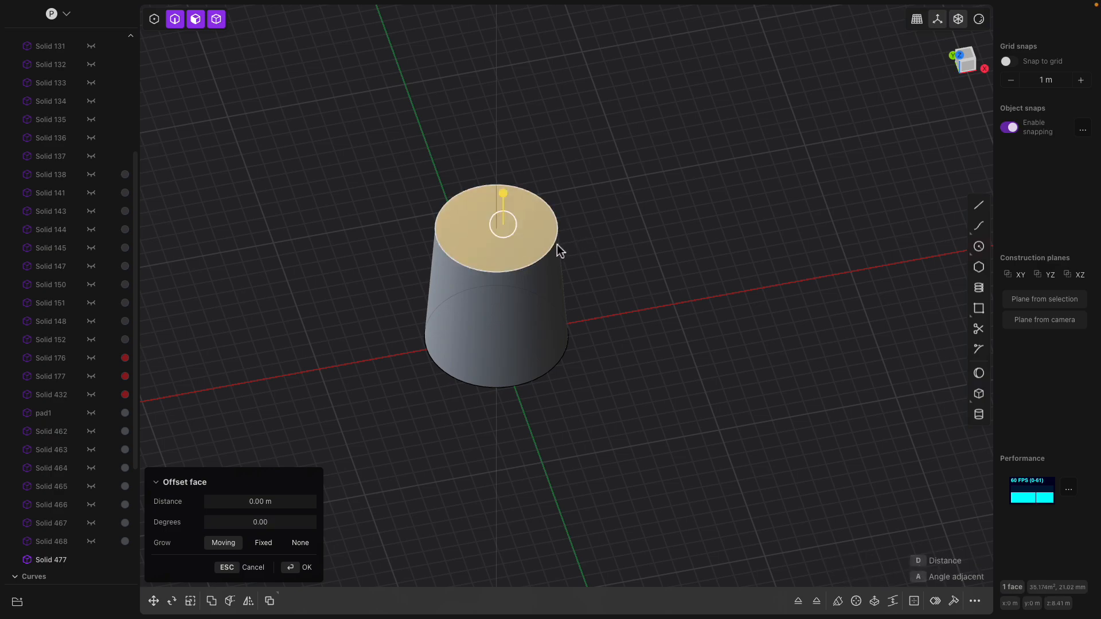
- Fillet the cylinder's top rim with a conic fillet of about -0.33 m
{"action": "left_click", "coordinate": [555, 245]}
{"action": "mouse_move", "coordinate": [552, 246]}
{"action": "left_mouse_down"}
{"action": "mouse_move", "coordinate": [561, 242]}
{"action": "mouse_move", "coordinate": [548, 248]}
{"action": "left_mouse_up"}
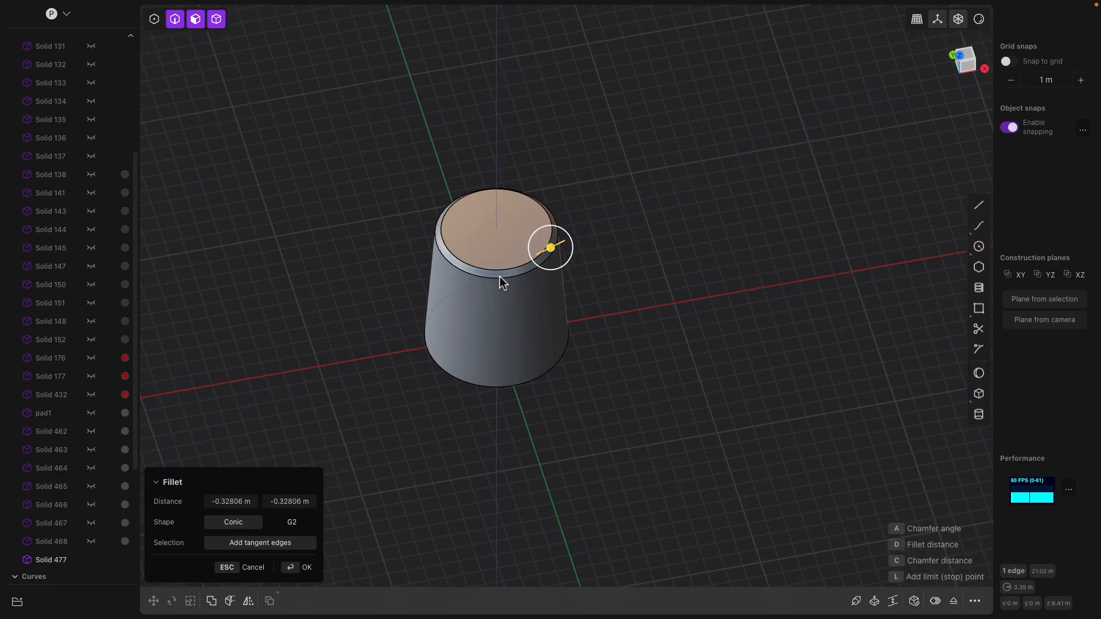
{"action": "scroll", "coordinate": [613, 276], "scroll_direction": "up", "scroll_amount": 3}
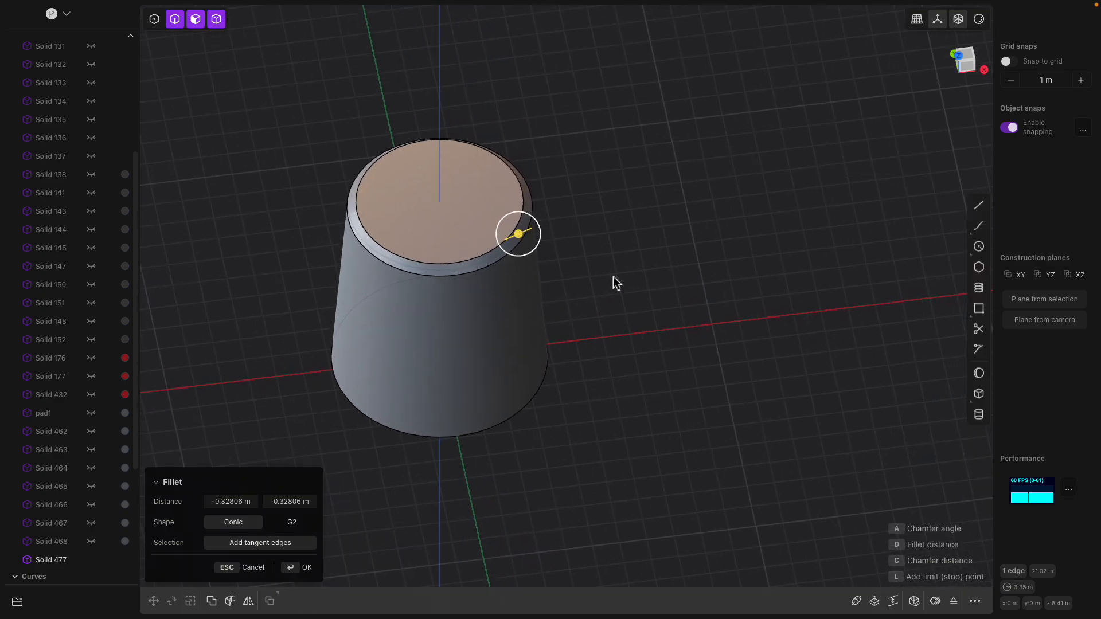
{"action": "middle_click_drag", "start_coordinate": [614, 276], "coordinate": [608, 268]}
{"action": "key", "text": "Return"}
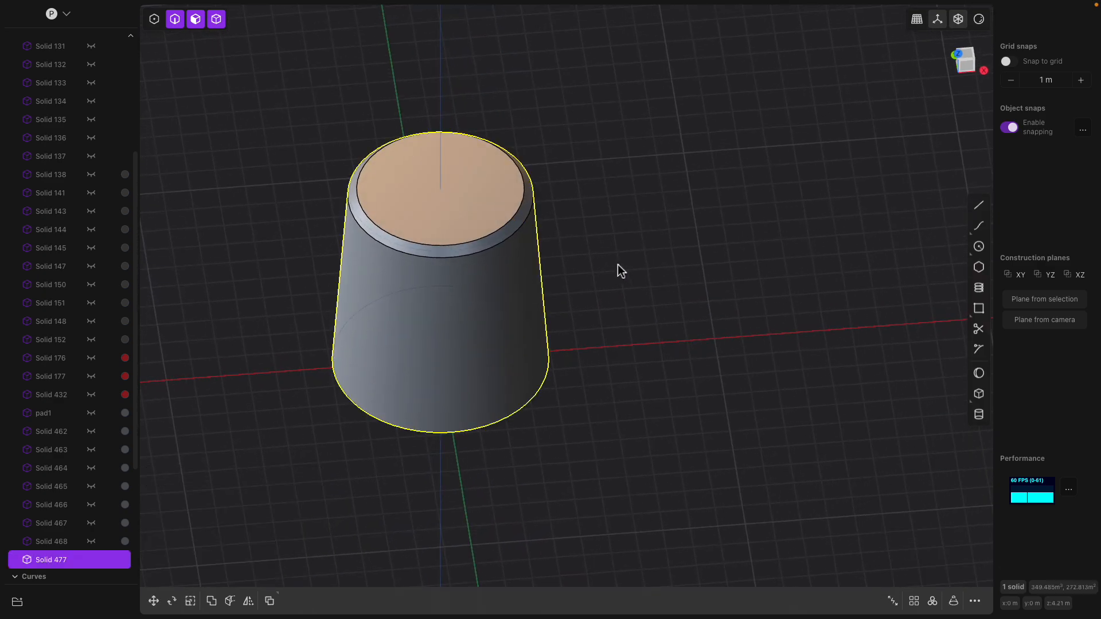
- Draw a trial line from the origin to the top centre, then delete it
{"action": "left_click", "coordinate": [979, 205]}
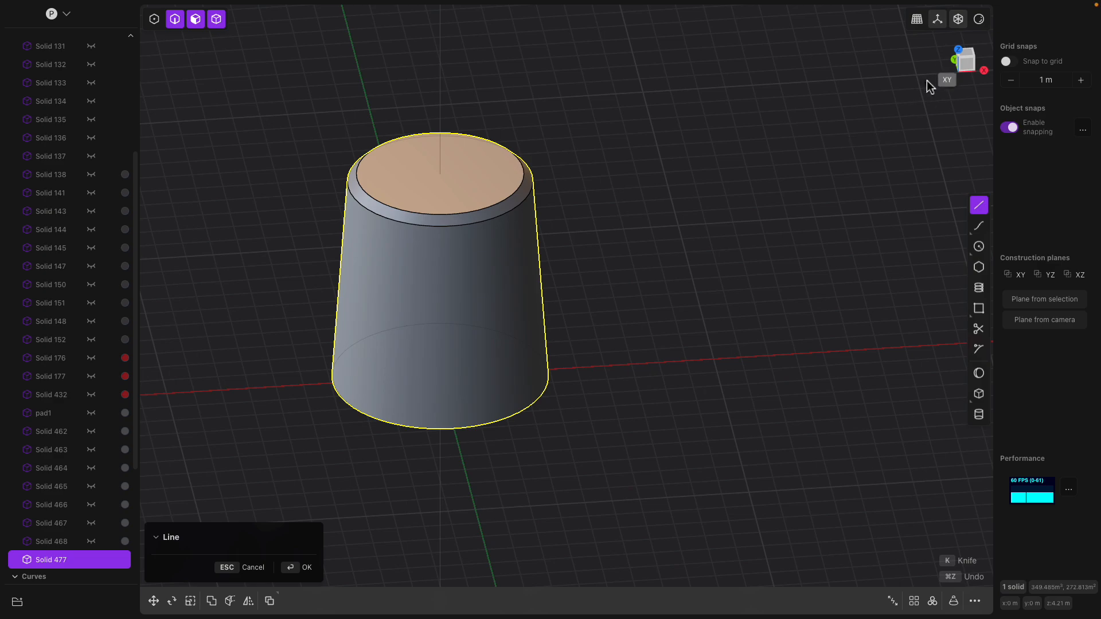
{"action": "left_click", "coordinate": [974, 68]}
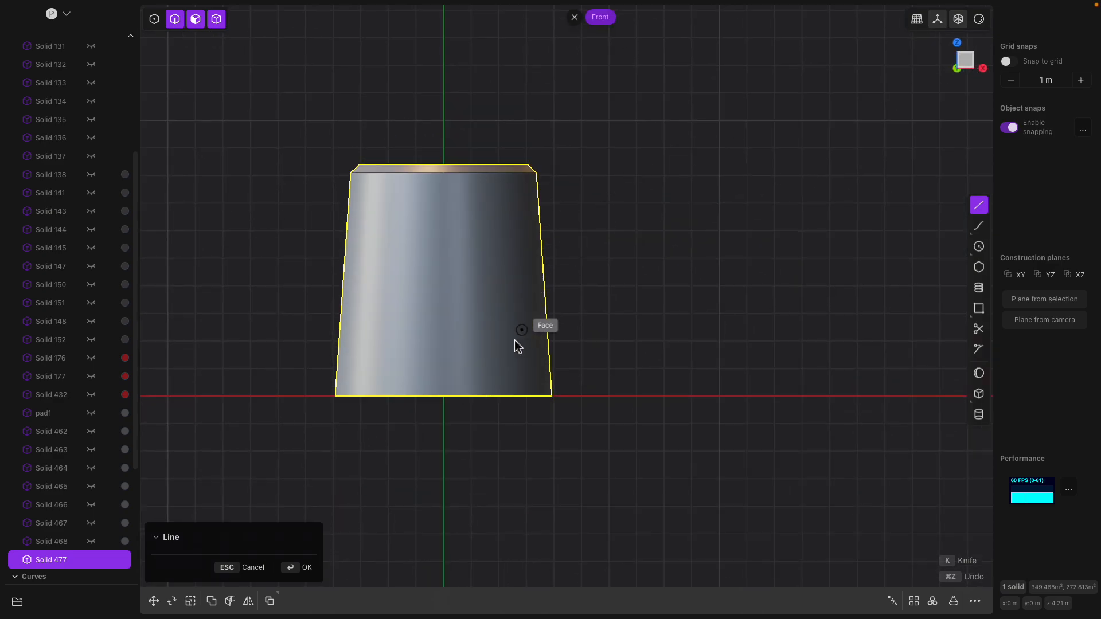
{"action": "left_click", "coordinate": [446, 396]}
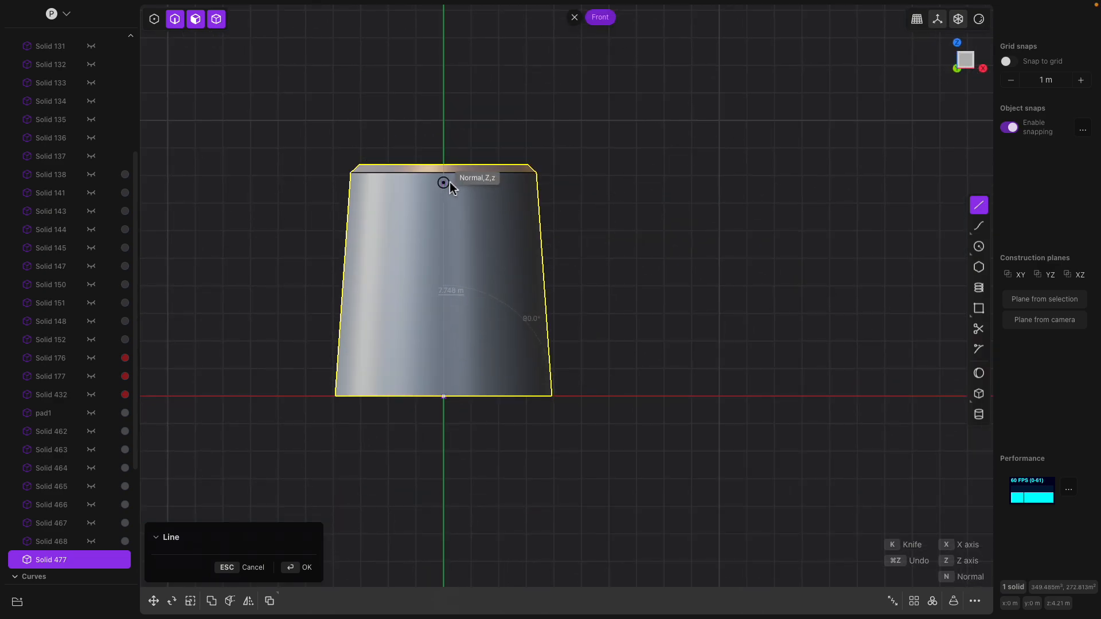
{"action": "left_click", "coordinate": [446, 168]}
{"action": "middle_click_drag", "start_coordinate": [498, 213], "coordinate": [545, 254]}
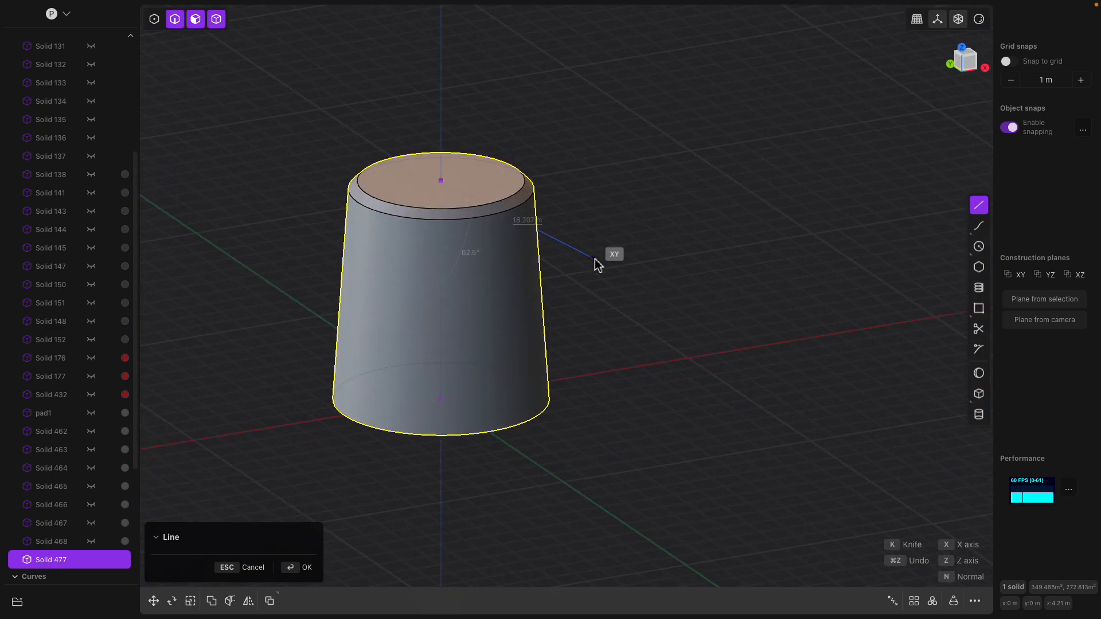
{"action": "left_click", "coordinate": [594, 260]}
{"action": "key", "text": "Return"}
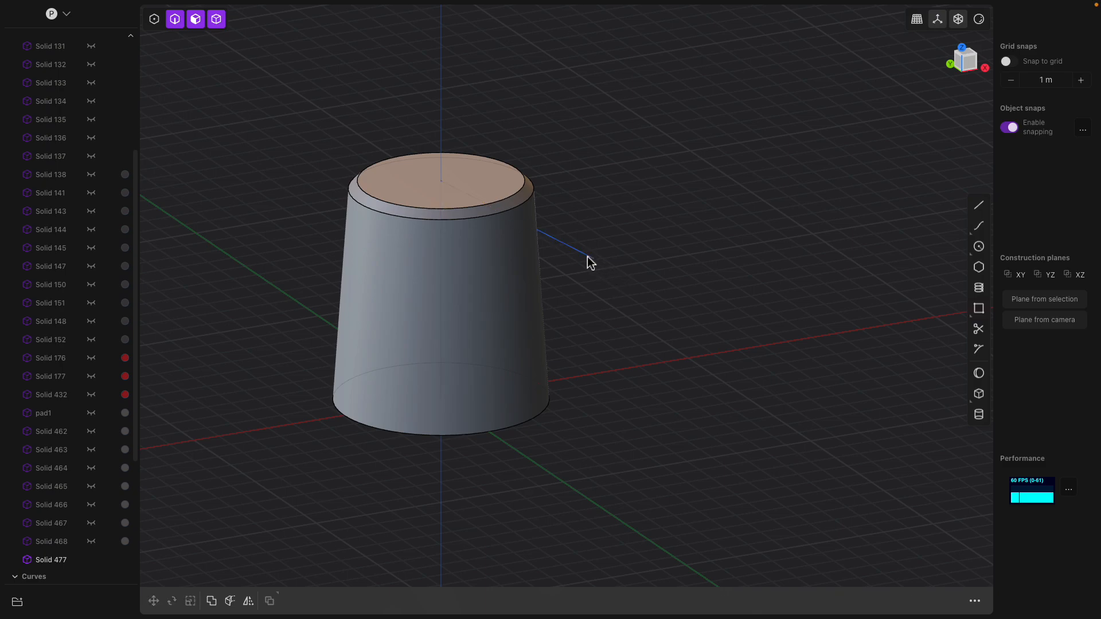
{"action": "scroll", "coordinate": [73, 574], "scroll_direction": "down", "scroll_amount": 4}
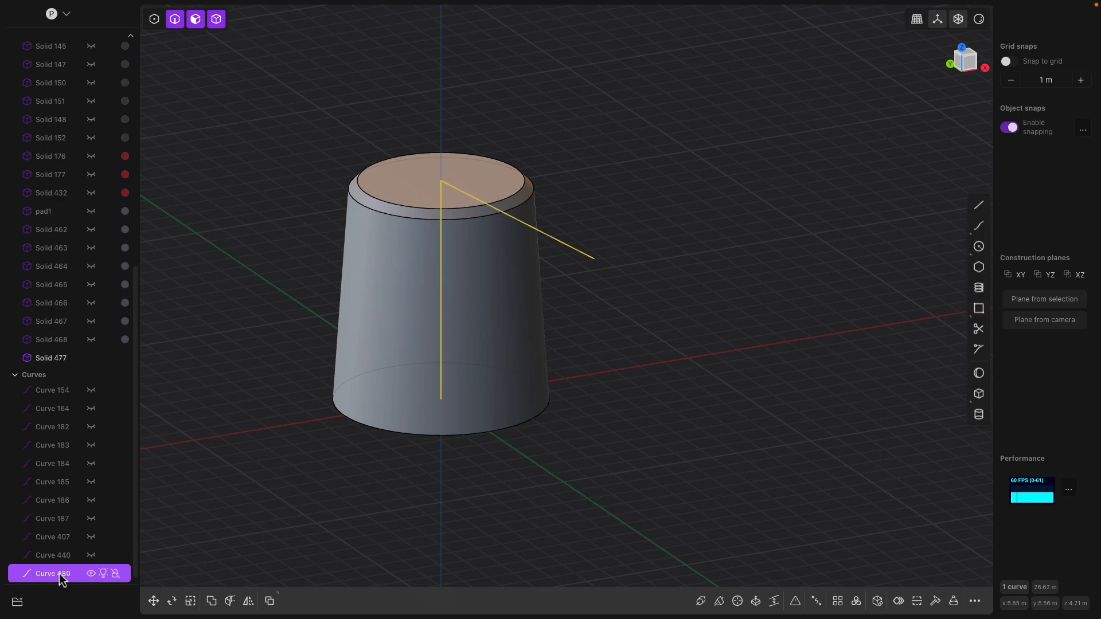
{"action": "key", "text": "Delete"}
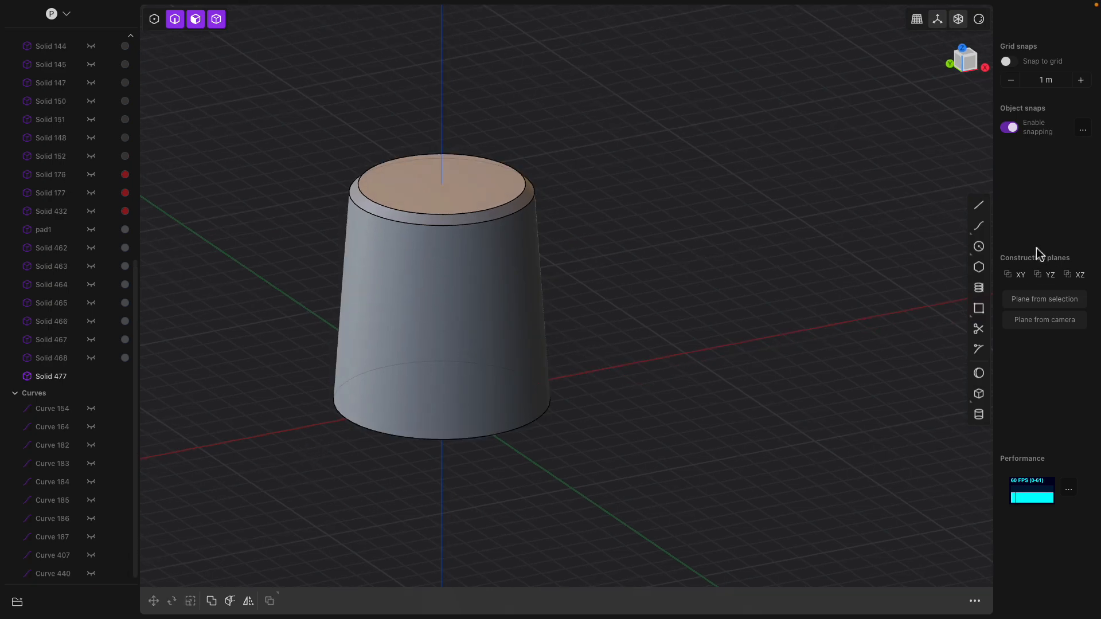
- Draw a straight line down the cylinder's side from top rim to bottom edge for a Pipe
{"action": "left_click", "coordinate": [979, 205]}
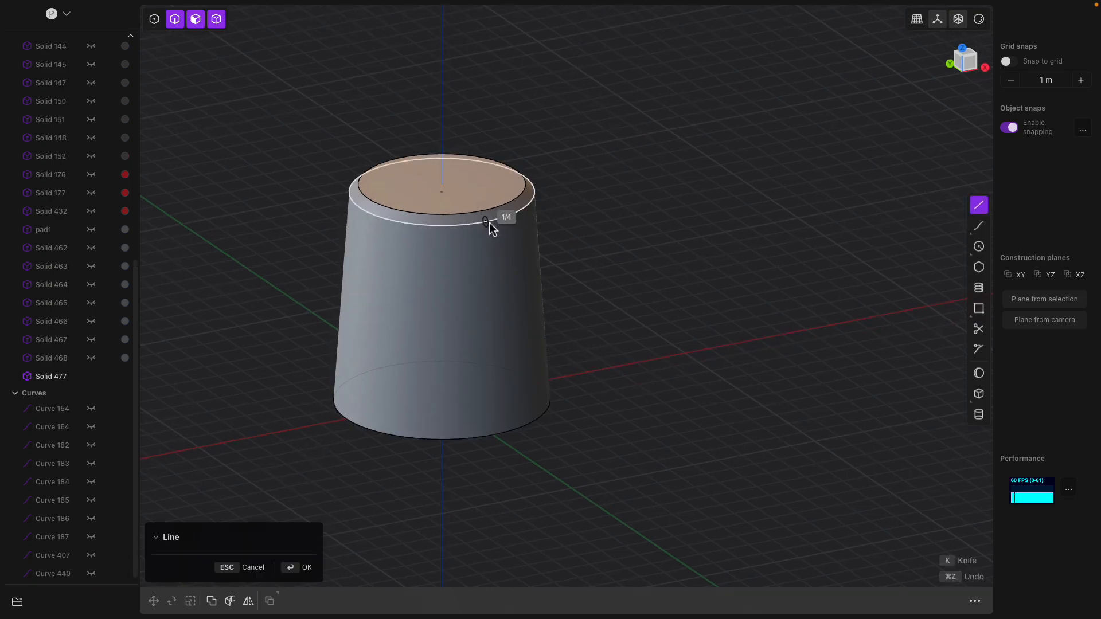
{"action": "scroll", "coordinate": [490, 223], "scroll_direction": "up", "scroll_amount": 3}
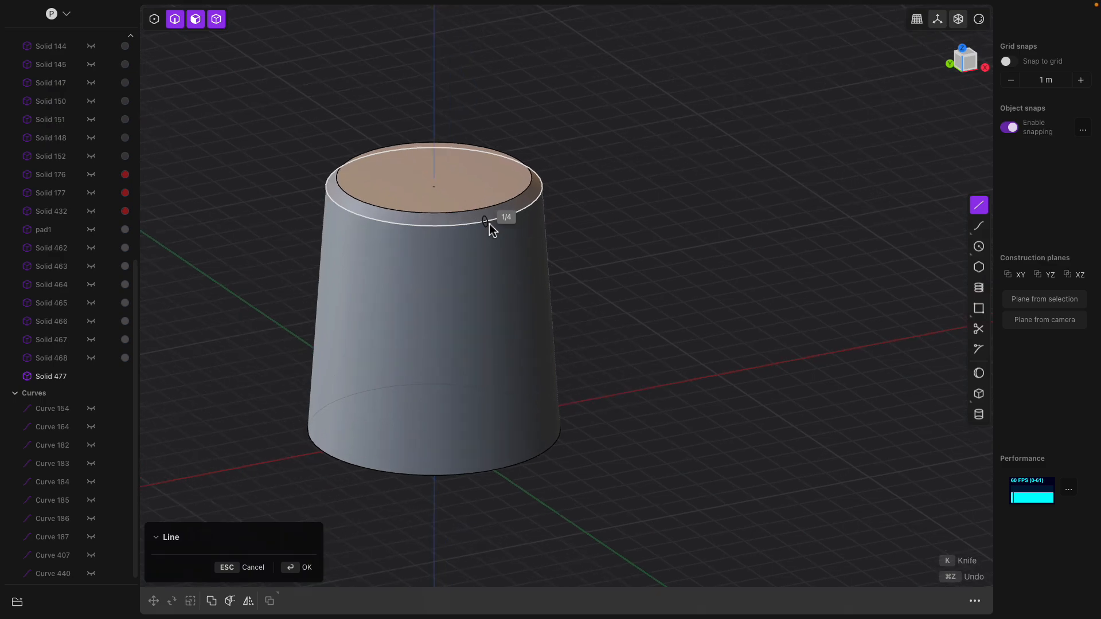
{"action": "left_click", "coordinate": [490, 224]}
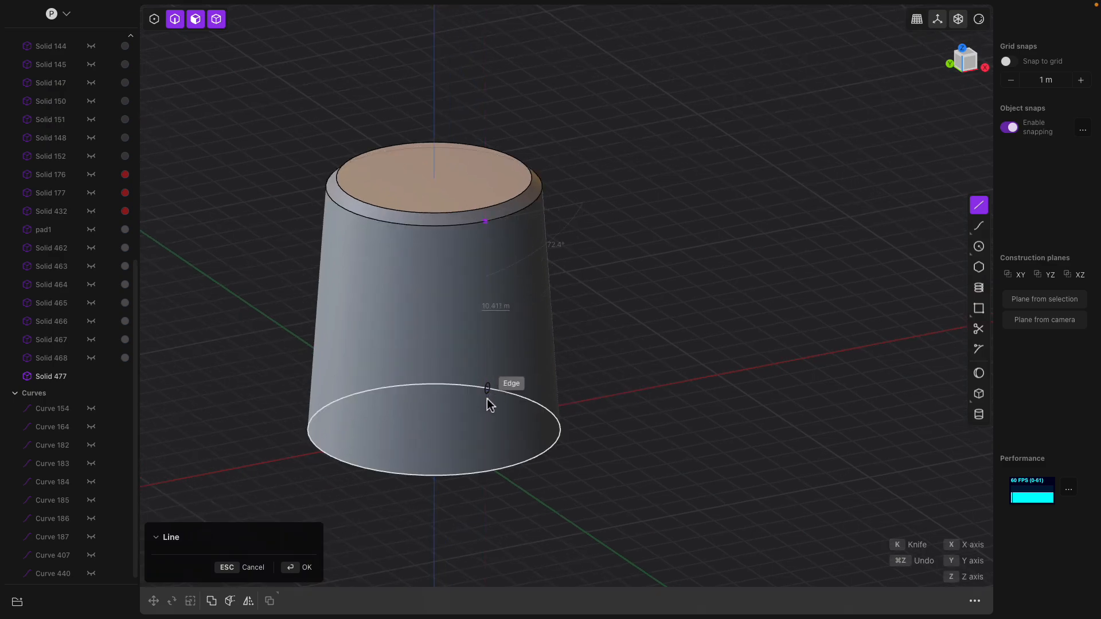
{"action": "left_click", "coordinate": [493, 472]}
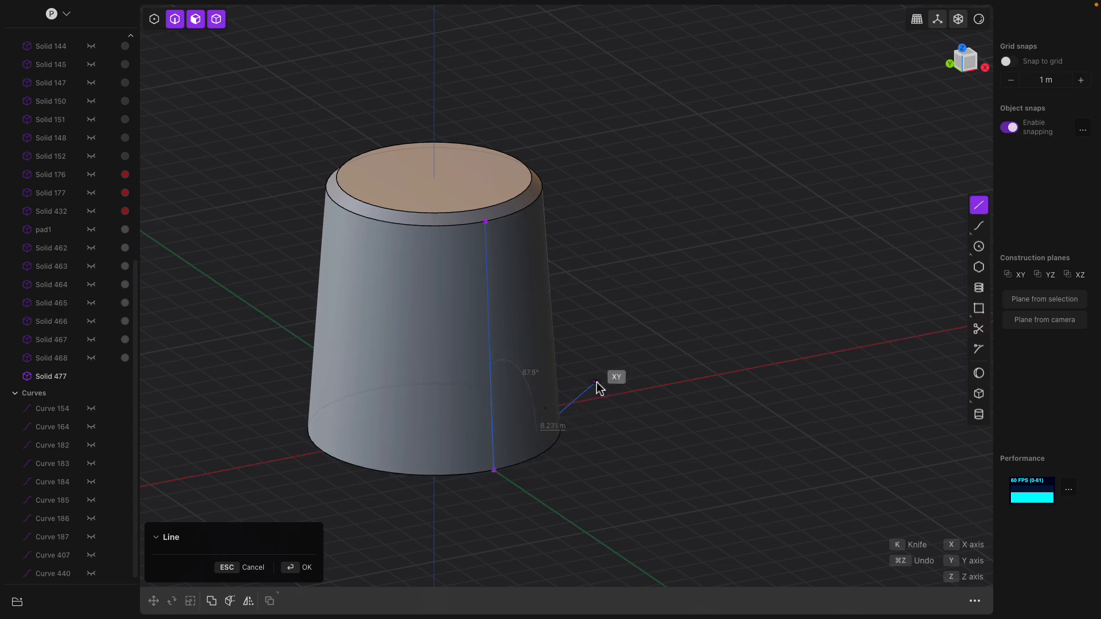
{"action": "key", "text": "Return"}
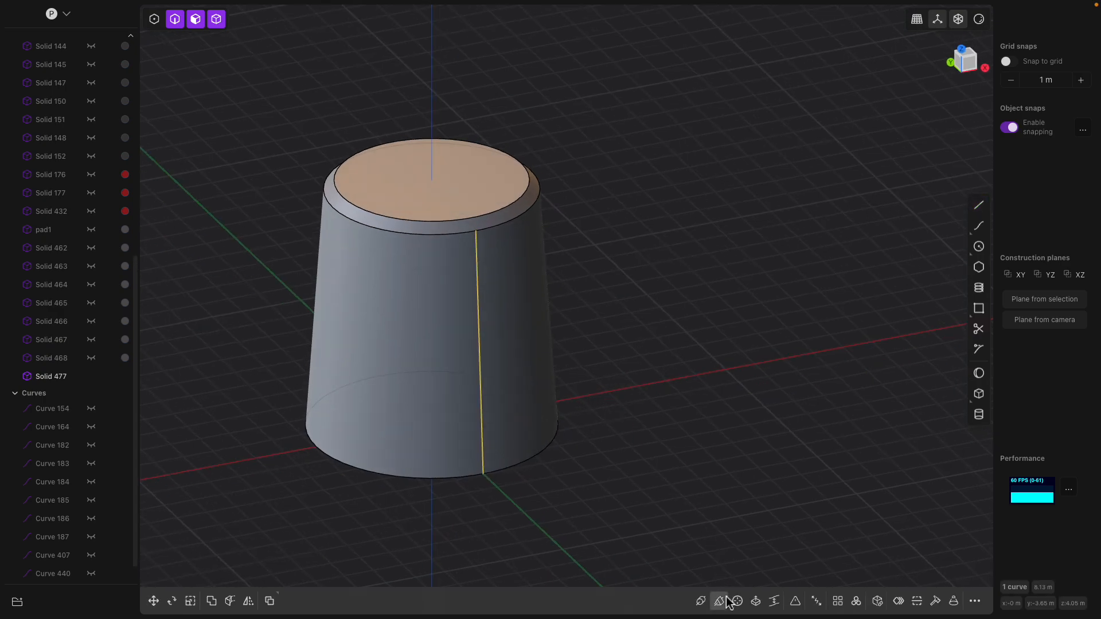
{"action": "left_click", "coordinate": [701, 602]}
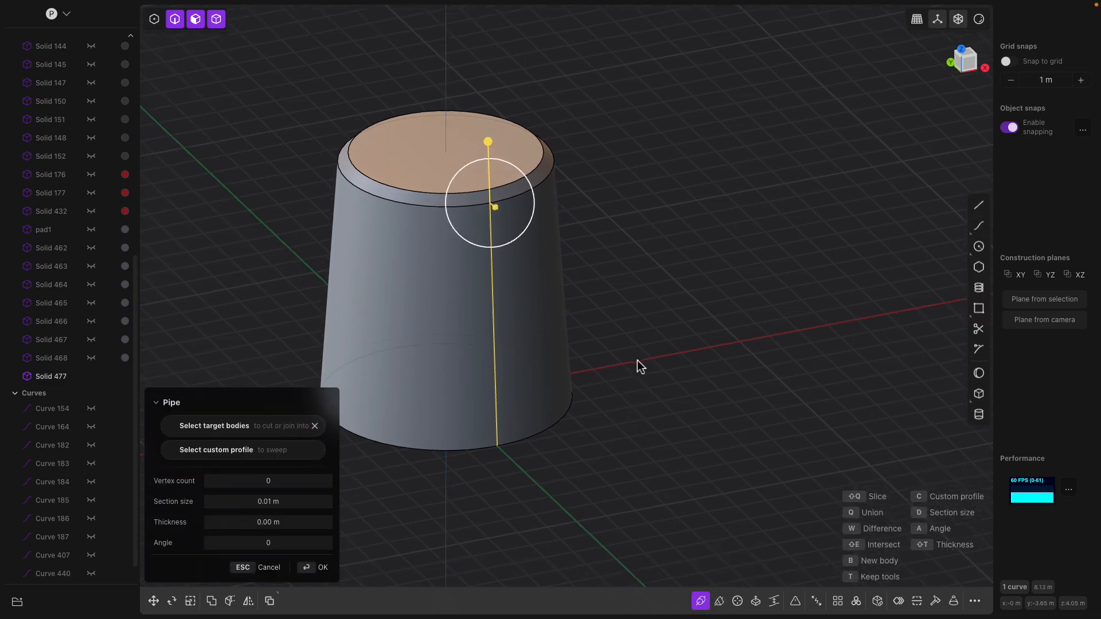
- Set the pipe thickness to about 0.059 m and confirm it
{"action": "left_click_drag", "start_coordinate": [500, 217], "coordinate": [507, 232]}
{"action": "middle_click_drag", "start_coordinate": [516, 339], "coordinate": [521, 245]}
{"action": "scroll", "coordinate": [529, 282], "scroll_direction": "up", "scroll_amount": 2}
{"action": "scroll", "coordinate": [509, 322], "scroll_direction": "up", "scroll_amount": 2}
{"action": "key", "text": "Return"}
- Offset the pipe's end face back up along the cylinder
{"action": "mouse_move", "coordinate": [501, 339]}
{"action": "left_mouse_down"}
{"action": "mouse_move", "coordinate": [491, 344]}
{"action": "mouse_move", "coordinate": [500, 324]}
{"action": "left_mouse_up"}
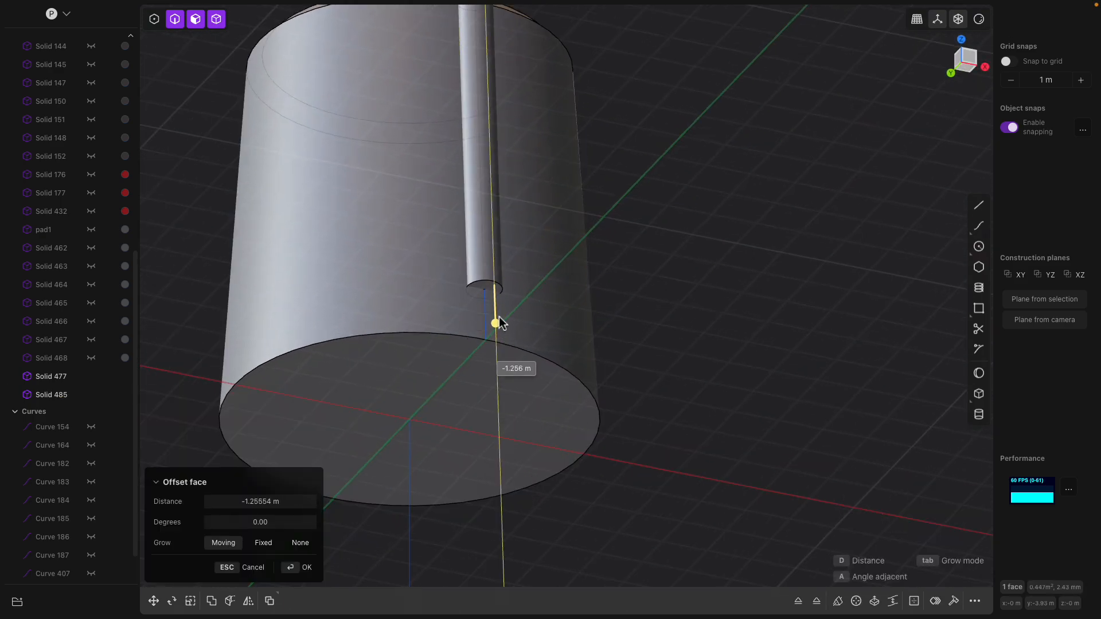
{"action": "middle_click_drag", "start_coordinate": [499, 321], "coordinate": [505, 209]}
{"action": "scroll", "coordinate": [498, 207], "scroll_direction": "up", "scroll_amount": 2}
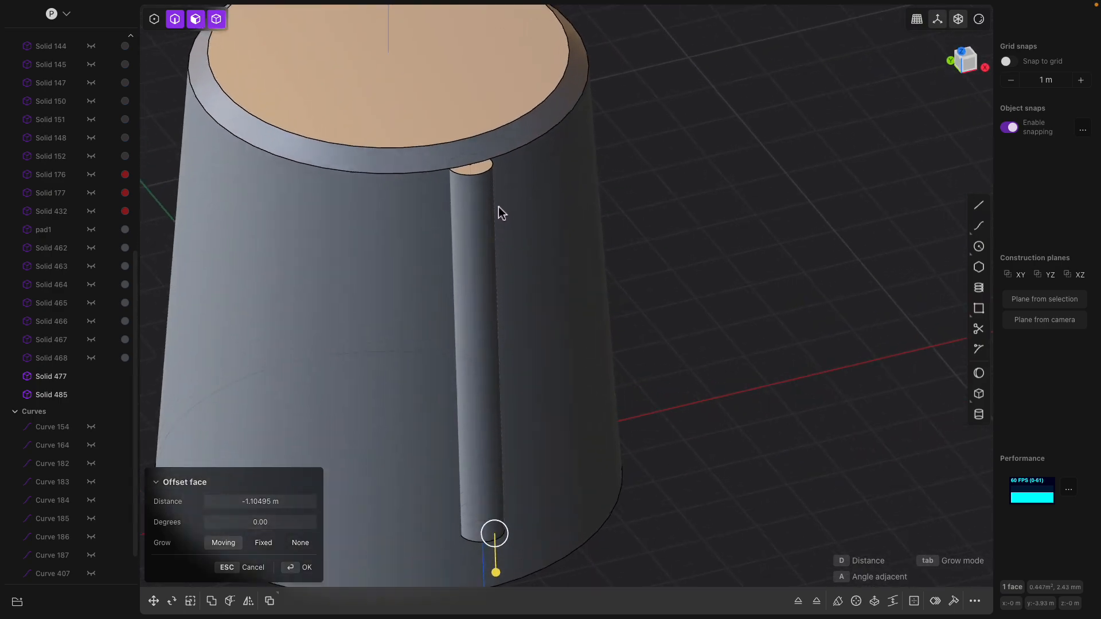
{"action": "key", "text": "Return"}
- Fillet the knob cylinder's top rim edge
{"action": "left_click", "coordinate": [483, 164]}
{"action": "left_click", "coordinate": [482, 162]}
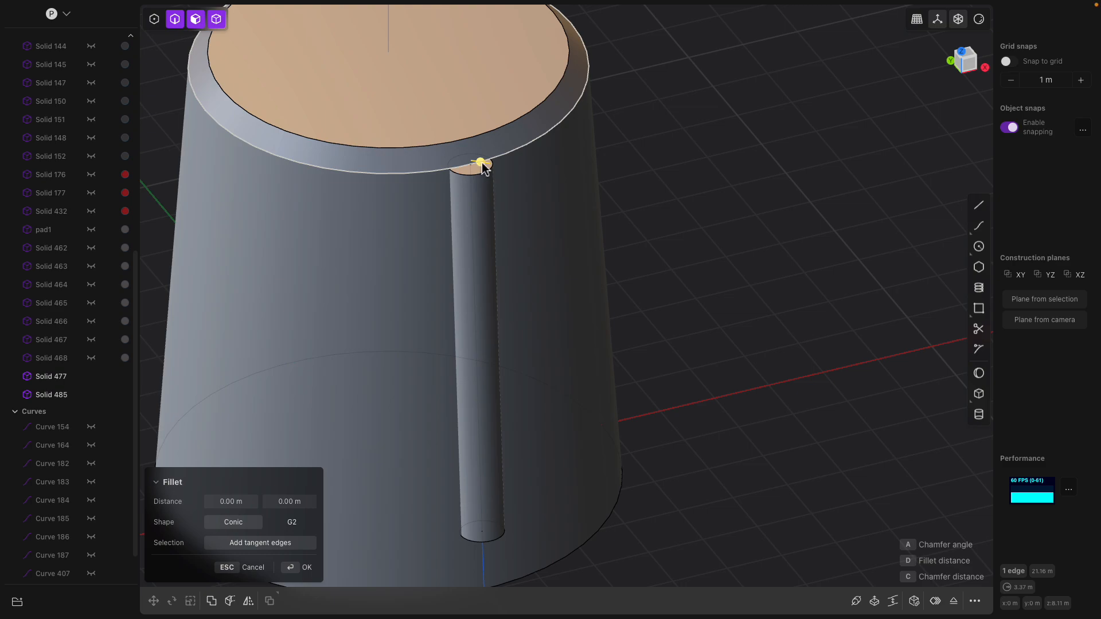
{"action": "left_click_drag", "start_coordinate": [483, 166], "coordinate": [488, 167]}
{"action": "key", "text": "Return"}
- Extend the rod's top face up past the knob rim
{"action": "scroll", "coordinate": [490, 184], "scroll_direction": "up", "scroll_amount": 2}
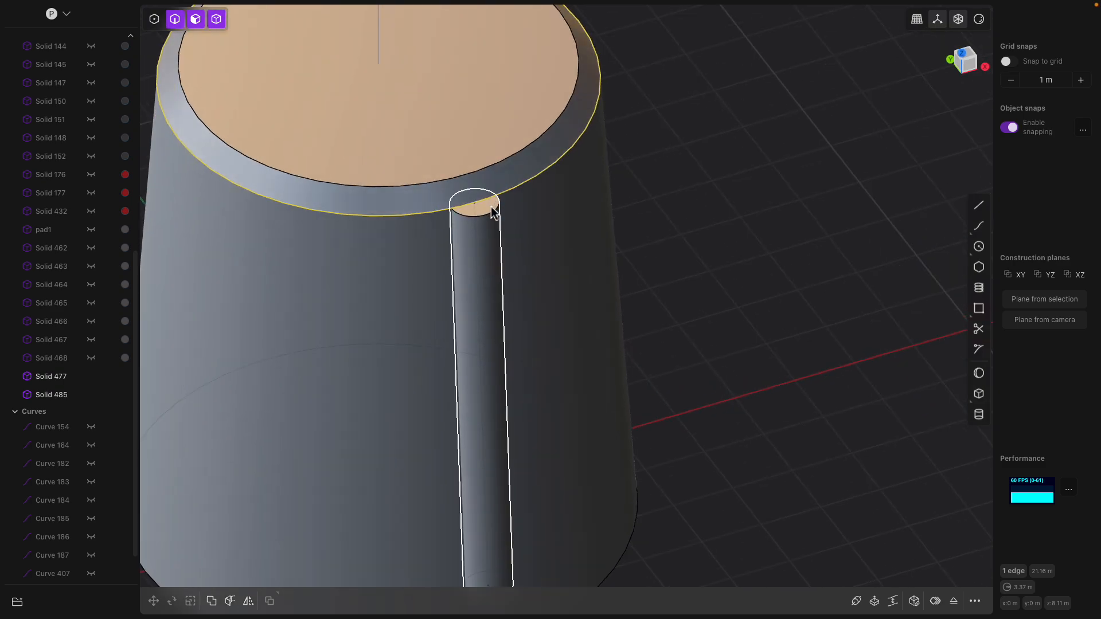
{"action": "left_click", "coordinate": [494, 212]}
{"action": "left_click", "coordinate": [492, 212]}
{"action": "left_click_drag", "start_coordinate": [493, 189], "coordinate": [496, 152]}
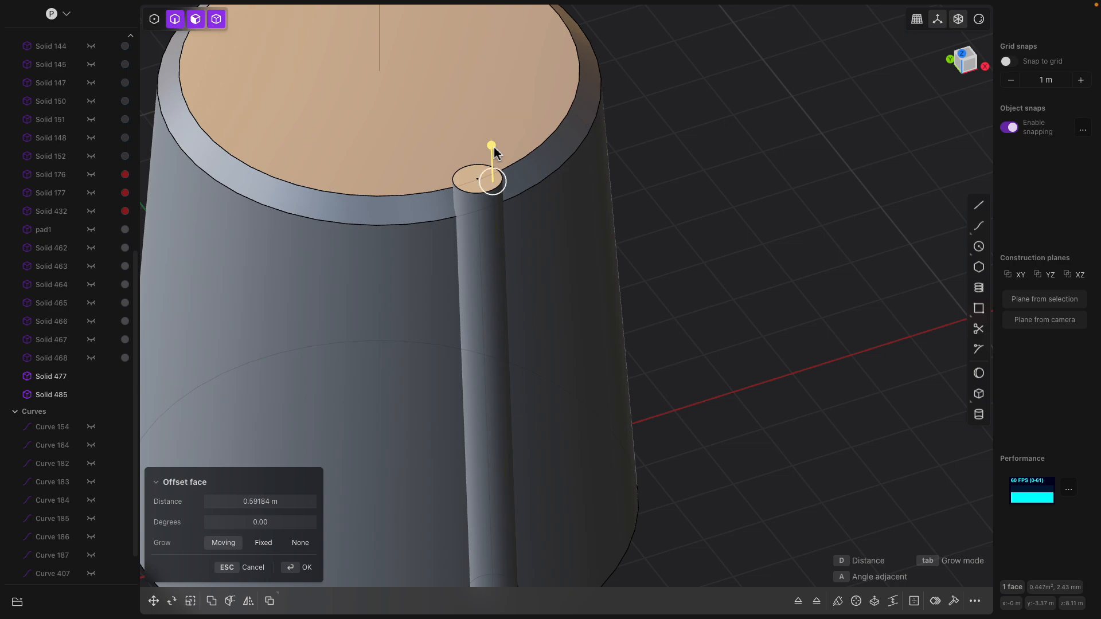
- Fillet the rod's top and bottom end edges to round them off
{"action": "middle_click_drag", "start_coordinate": [521, 172], "coordinate": [524, 221]}
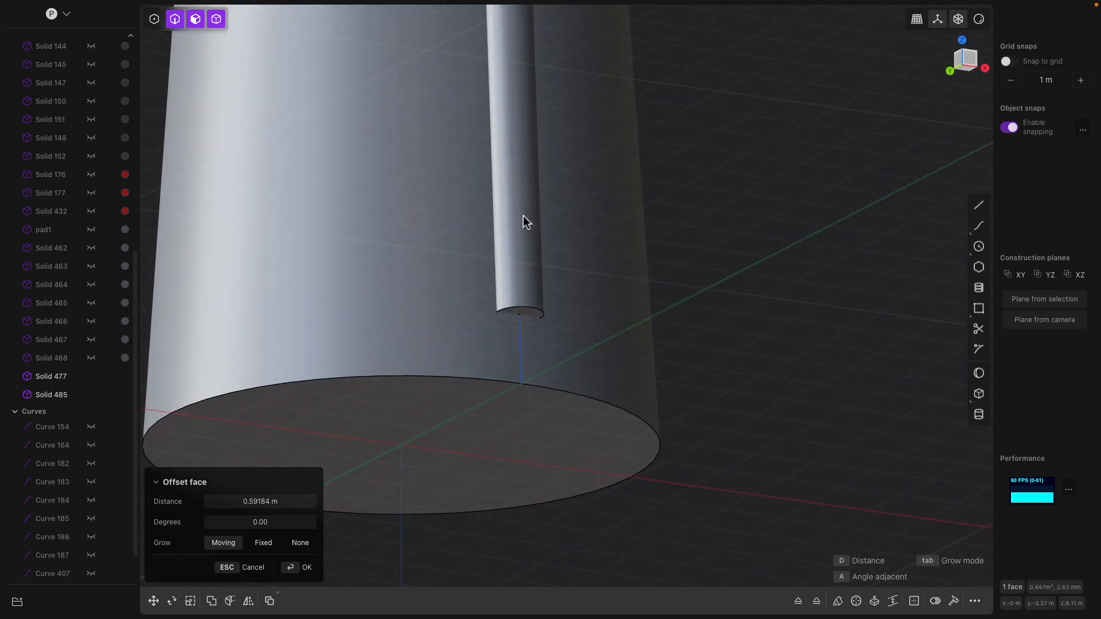
{"action": "left_click", "coordinate": [535, 310]}
{"action": "middle_click_drag", "start_coordinate": [533, 312], "coordinate": [499, 136]}
{"action": "left_click", "coordinate": [498, 130], "text": "shift"}
{"action": "mouse_move", "coordinate": [498, 126]}
{"action": "left_mouse_down"}
{"action": "mouse_move", "coordinate": [523, 133]}
{"action": "mouse_move", "coordinate": [507, 122]}
{"action": "left_mouse_up"}
{"action": "key", "text": "Return"}
- Select the rod to be duplicated from a top-down view
{"action": "scroll", "coordinate": [742, 235], "scroll_direction": "down", "scroll_amount": 6}
{"action": "middle_click_drag", "start_coordinate": [710, 274], "coordinate": [690, 275]}
{"action": "scroll", "coordinate": [690, 277], "scroll_direction": "down", "scroll_amount": 1}
{"action": "left_click", "coordinate": [970, 59]}
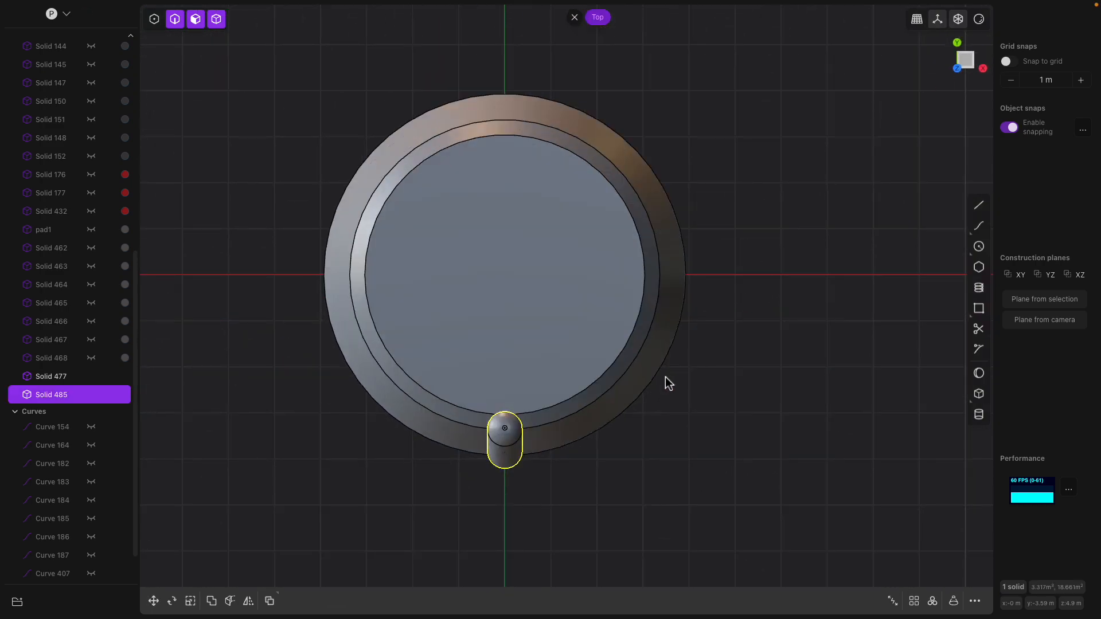
{"action": "left_click", "coordinate": [528, 487]}
{"action": "left_click", "coordinate": [510, 456]}
{"action": "left_click", "coordinate": [510, 426]}
- Radially array the rod 16 times over 360° around the knob's centre
{"action": "left_click", "coordinate": [934, 601]}
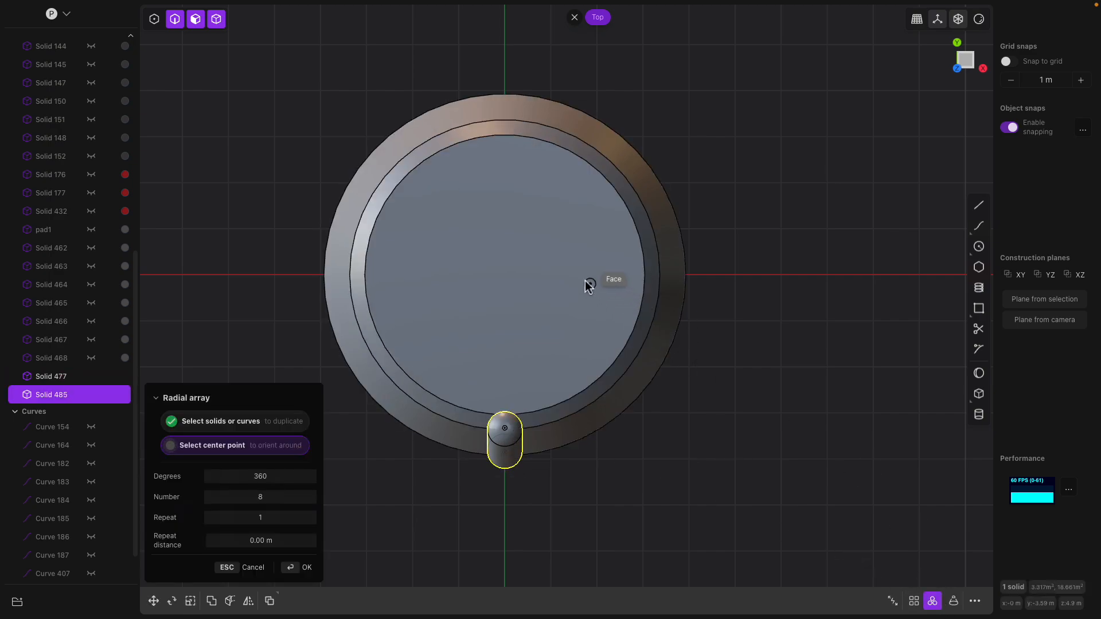
{"action": "left_click", "coordinate": [504, 277]}
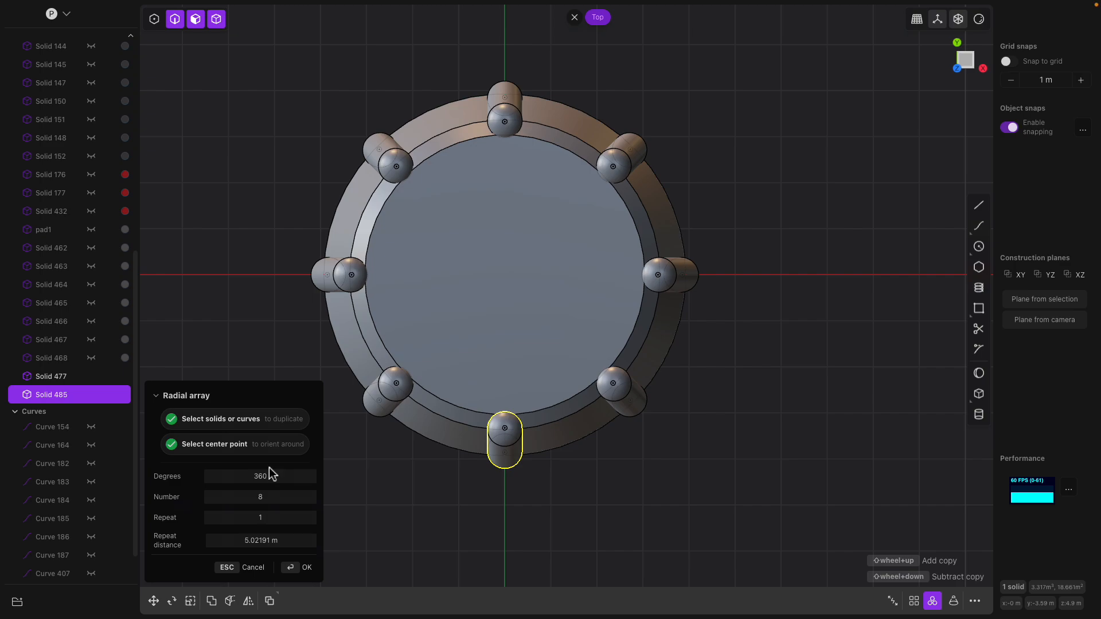
{"action": "left_click_drag", "start_coordinate": [258, 476], "coordinate": [260, 476]}
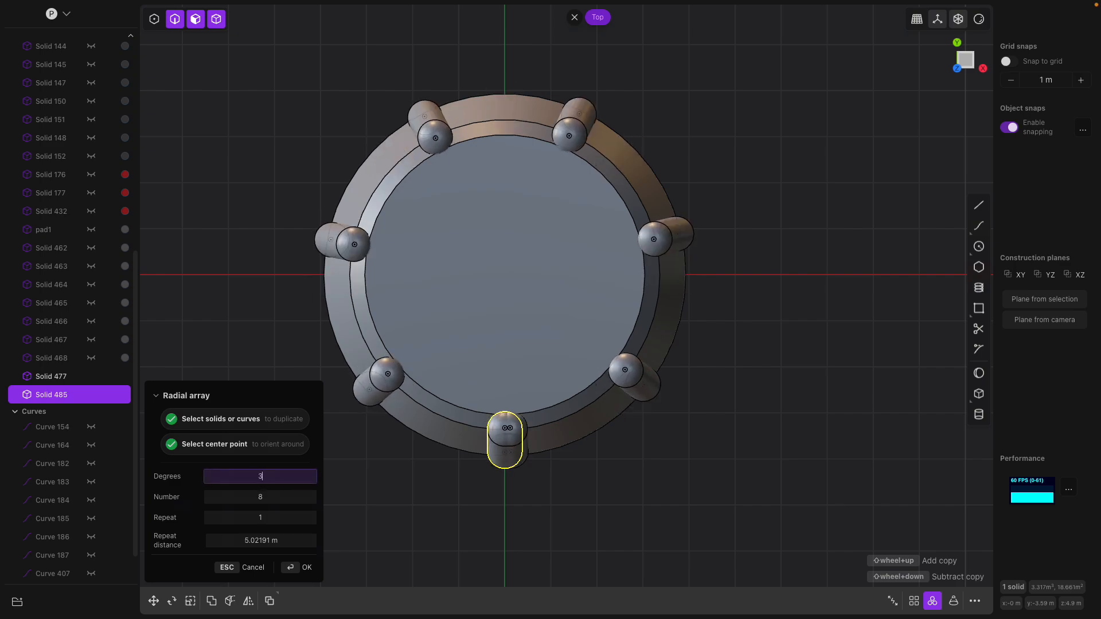
{"action": "left_click", "coordinate": [275, 500]}
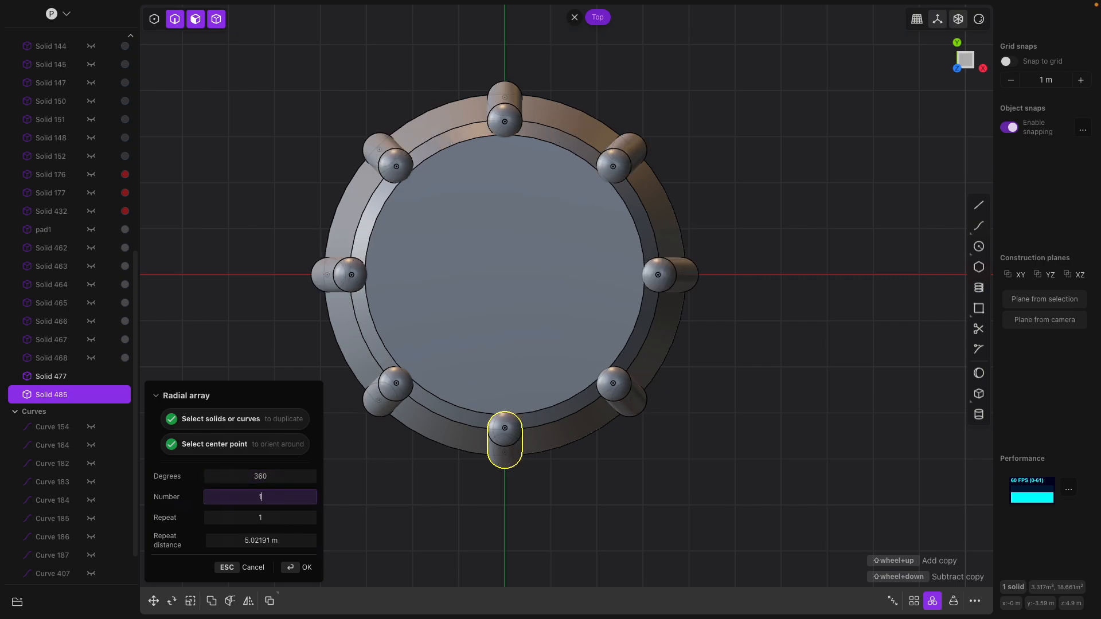
{"action": "key", "text": "Return"}
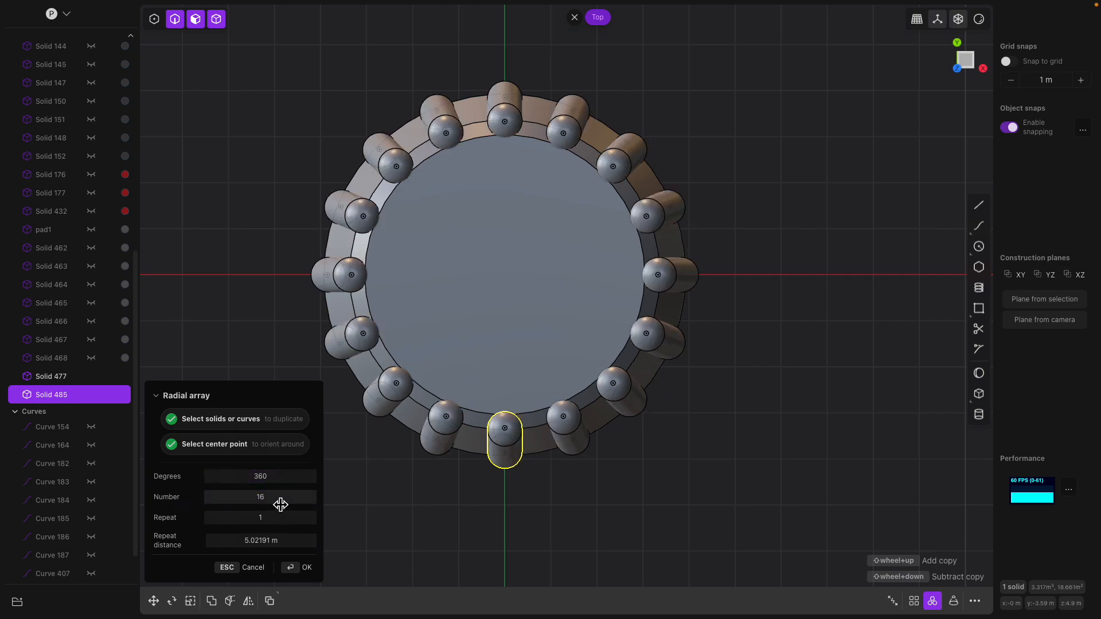
{"action": "middle_click_drag", "start_coordinate": [658, 411], "coordinate": [722, 359]}
{"action": "key", "text": "Return"}
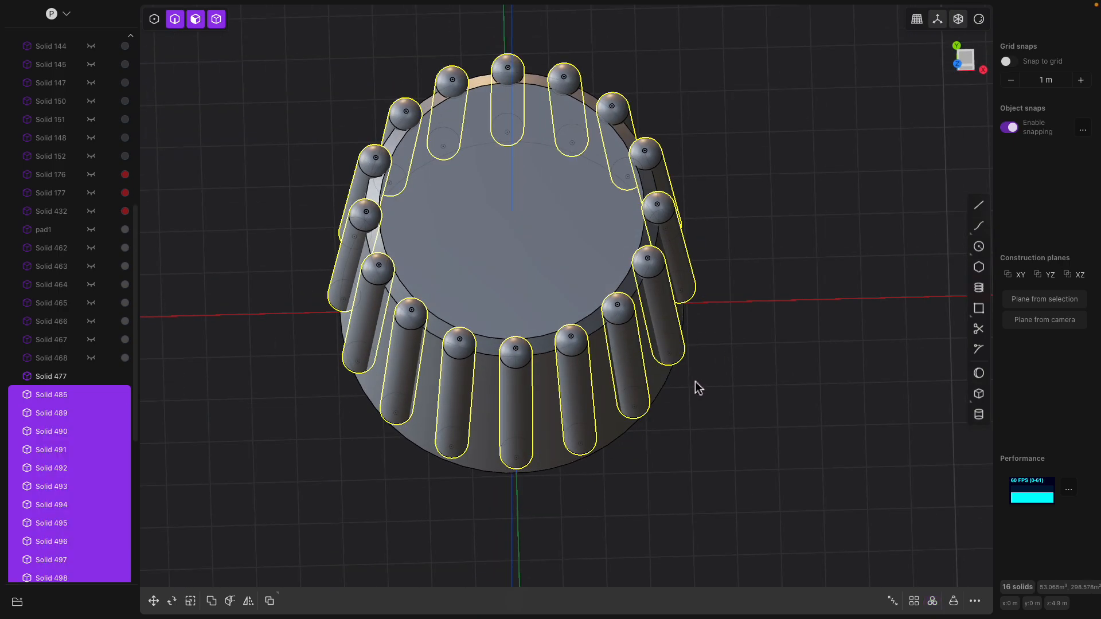
{"action": "left_click", "coordinate": [667, 378]}
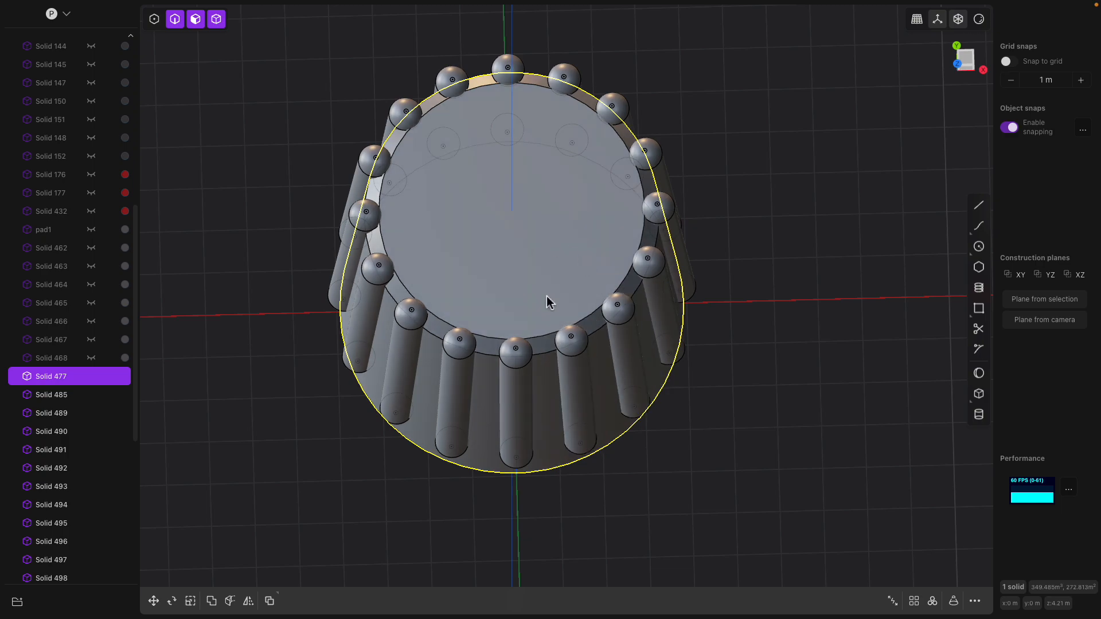
- Subtract all sixteen rods from the knob body so rounded grooves replace the ridges
{"action": "scroll", "coordinate": [559, 310], "scroll_direction": "down", "scroll_amount": 2}
{"action": "key", "text": "ctrl+a"}
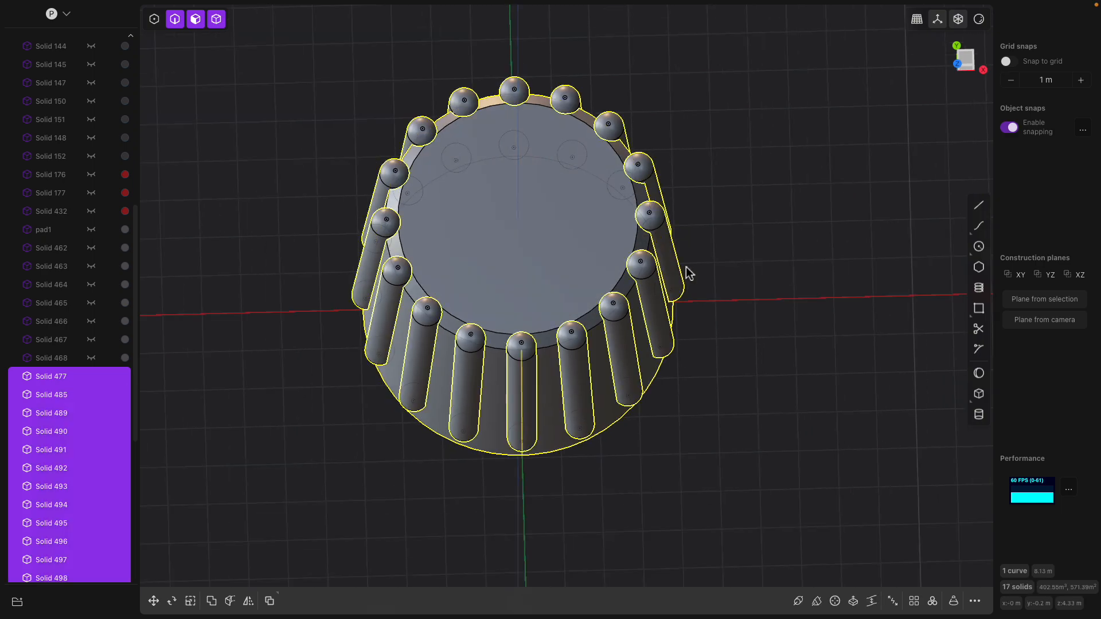
{"action": "key", "text": "q"}
{"action": "key", "text": "Return"}
{"action": "left_click", "coordinate": [709, 205]}
{"action": "middle_click_drag", "start_coordinate": [709, 207], "coordinate": [690, 157]}
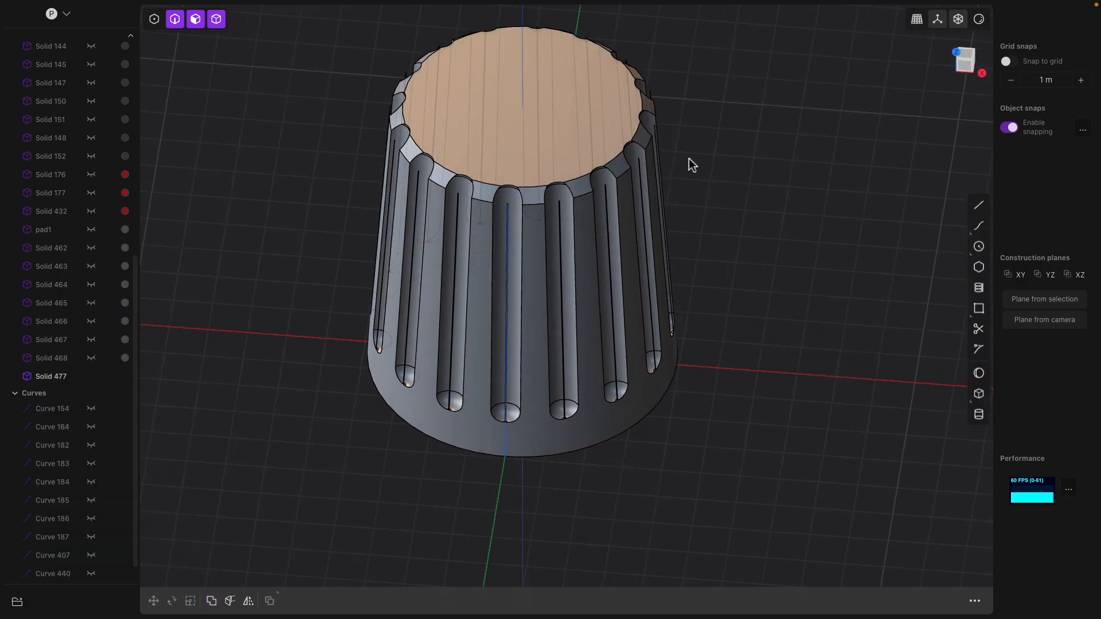
{"action": "scroll", "coordinate": [89, 436], "scroll_direction": "down", "scroll_amount": 1}
{"action": "middle_click_drag", "start_coordinate": [382, 388], "coordinate": [394, 408]}
- Select the ridged knob and start a fillet on one of its groove edges
{"action": "left_click", "coordinate": [515, 337]}
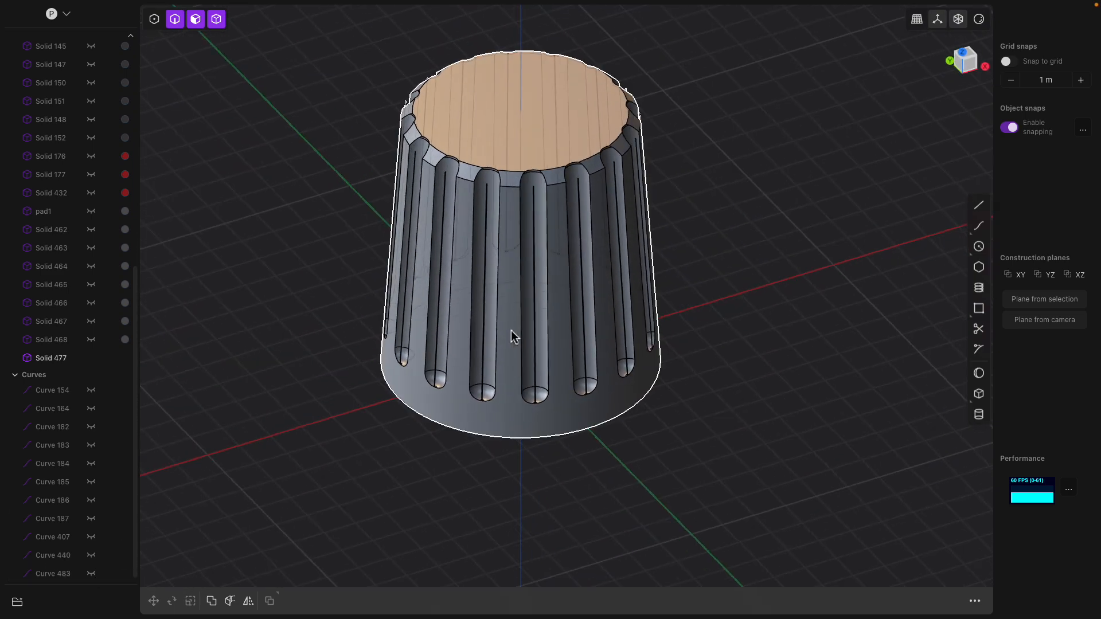
{"action": "scroll", "coordinate": [532, 381], "scroll_direction": "up", "scroll_amount": 3}
{"action": "scroll", "coordinate": [545, 428], "scroll_direction": "up", "scroll_amount": 5}
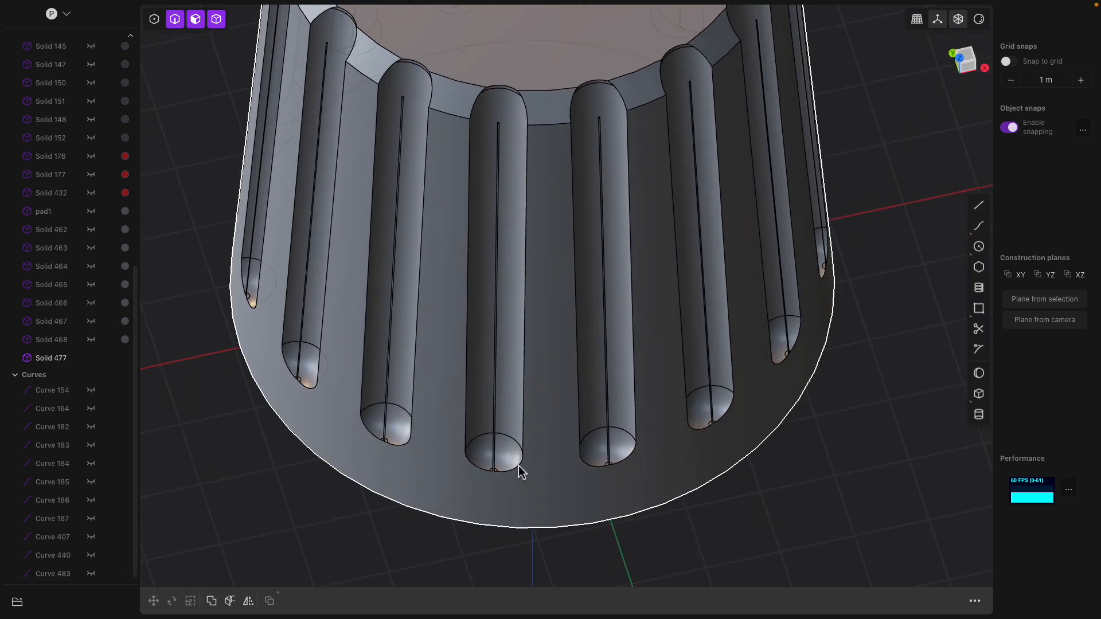
{"action": "left_click", "coordinate": [490, 468]}
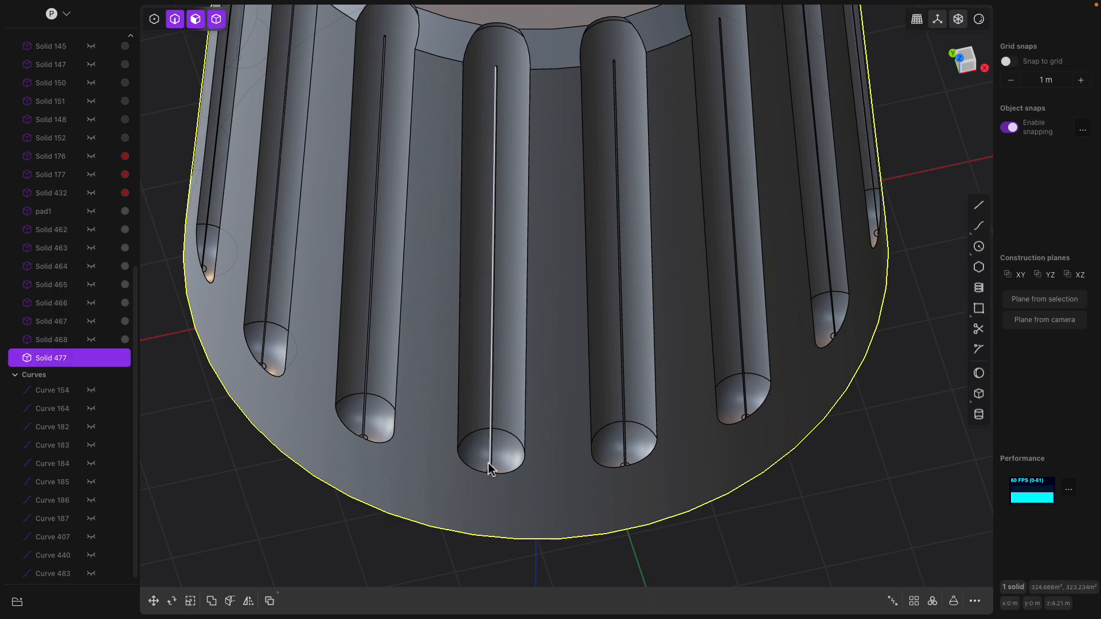
{"action": "left_click", "coordinate": [495, 310]}
{"action": "key", "text": "b"}
{"action": "middle_click_drag", "start_coordinate": [495, 310], "coordinate": [498, 366]}
{"action": "scroll", "coordinate": [498, 366], "scroll_direction": "up", "scroll_amount": 1}
{"action": "left_click", "coordinate": [495, 353]}
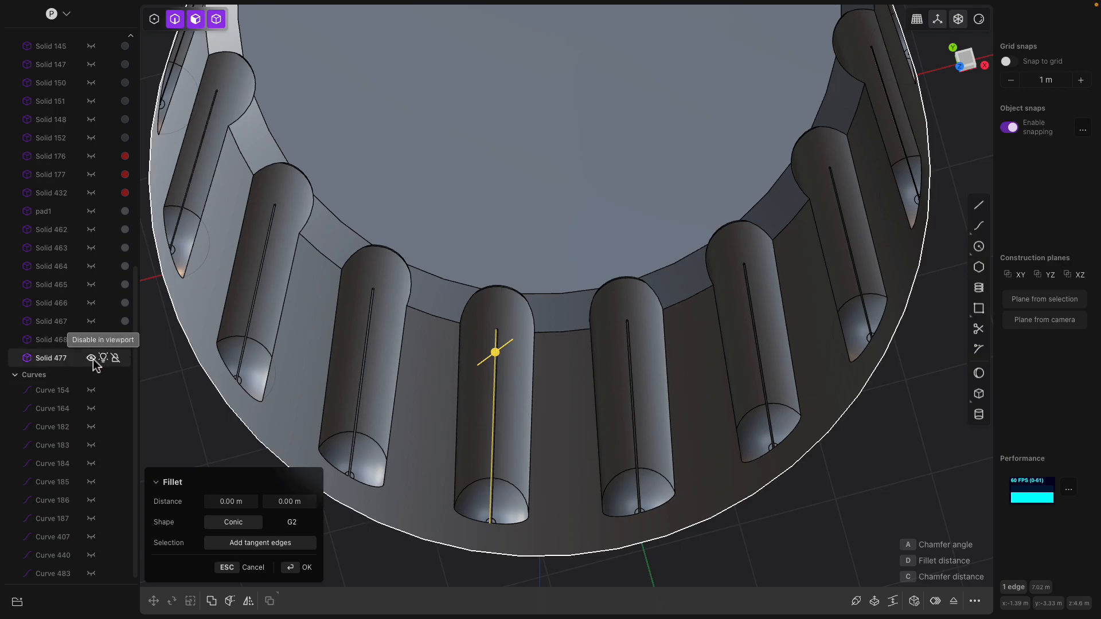
- Toggle the knob body's visibility and reselect the ridged knob to inspect its side
{"action": "left_click", "coordinate": [93, 359]}
{"action": "left_click", "coordinate": [93, 360]}
{"action": "scroll", "coordinate": [428, 346], "scroll_direction": "down", "scroll_amount": 5}
{"action": "left_click", "coordinate": [475, 189]}
{"action": "scroll", "coordinate": [477, 195], "scroll_direction": "down", "scroll_amount": 4}
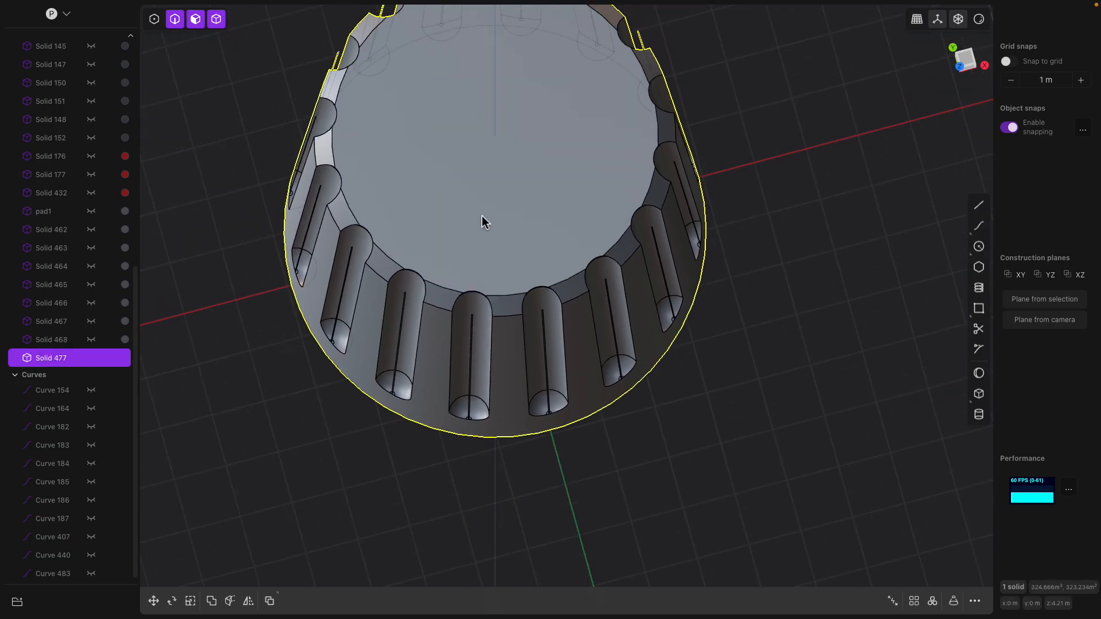
{"action": "middle_click_drag", "start_coordinate": [511, 192], "coordinate": [492, 154]}
{"action": "scroll", "coordinate": [510, 185], "scroll_direction": "down", "scroll_amount": 3}
{"action": "scroll", "coordinate": [562, 218], "scroll_direction": "down", "scroll_amount": 3}
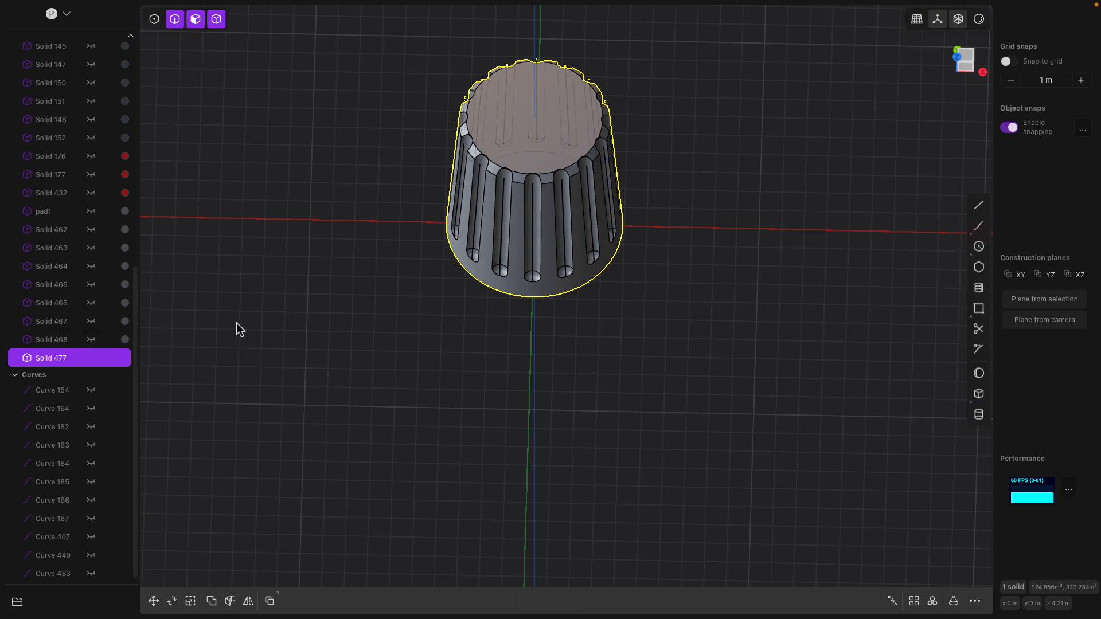
- Unhide all the keyboard parts, then hide Curves 154 through 483
{"action": "key", "text": "alt+h"}
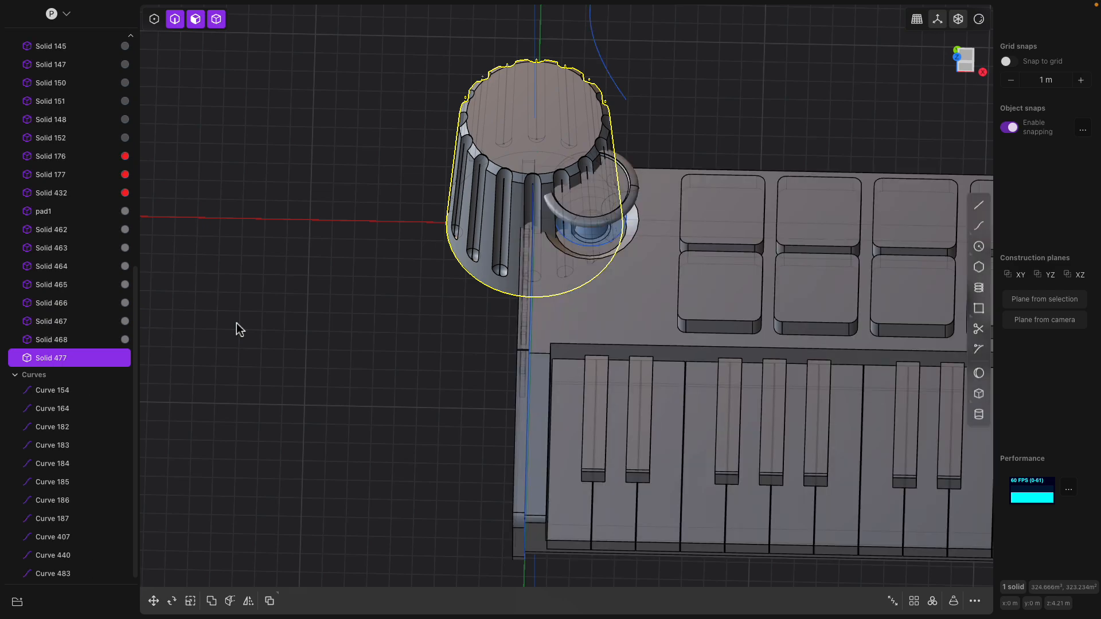
{"action": "scroll", "coordinate": [348, 336], "scroll_direction": "down", "scroll_amount": 4}
{"action": "left_click", "coordinate": [388, 322]}
{"action": "middle_click_drag", "start_coordinate": [348, 337], "coordinate": [370, 311]}
{"action": "scroll", "coordinate": [378, 325], "scroll_direction": "down", "scroll_amount": 1}
{"action": "left_click", "coordinate": [57, 390]}
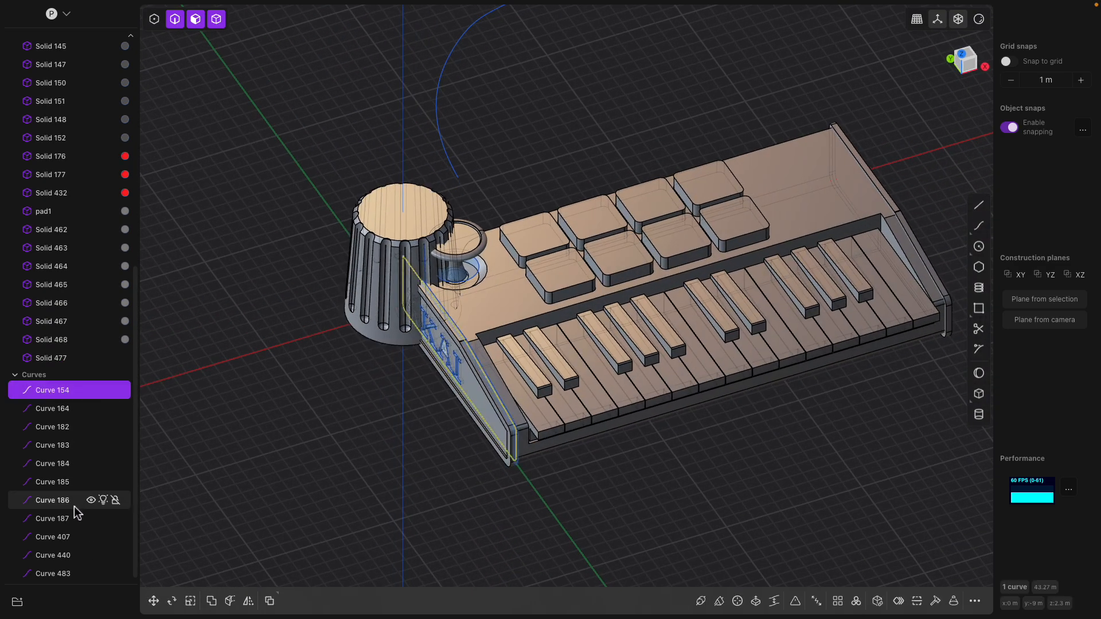
{"action": "left_click", "coordinate": [61, 574], "text": "shift"}
{"action": "key", "text": "h"}
{"action": "middle_click_drag", "start_coordinate": [316, 417], "coordinate": [309, 422]}
- In top view, move the knob to the pads' right end and shrink it to about quarter size
{"action": "left_click", "coordinate": [400, 220]}
{"action": "middle_click_drag", "start_coordinate": [402, 220], "coordinate": [400, 220]}
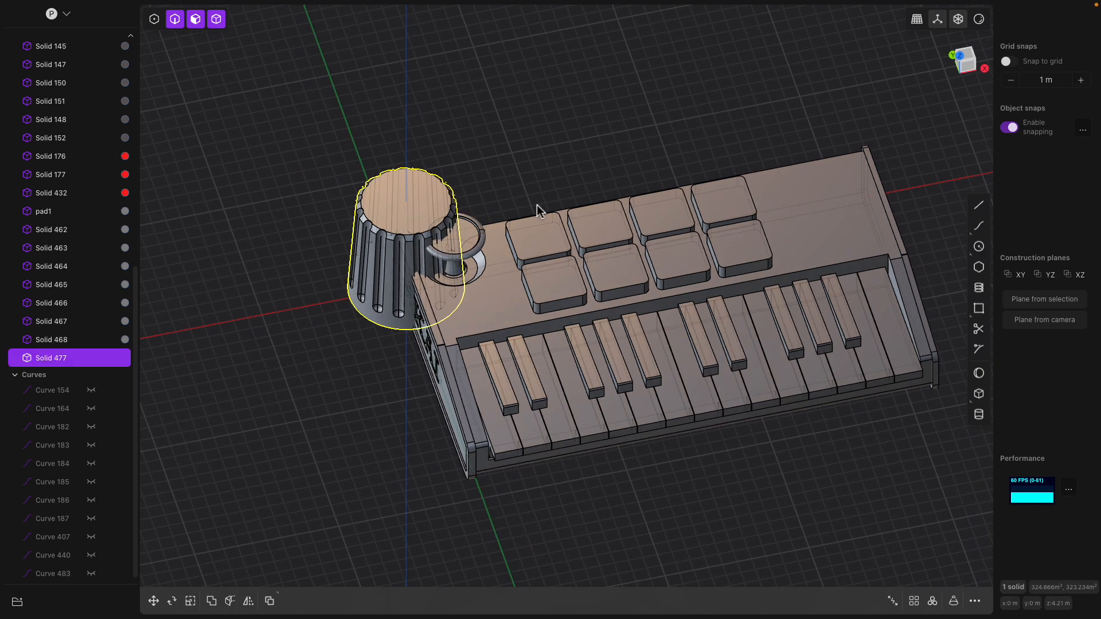
{"action": "left_click", "coordinate": [975, 60]}
{"action": "key", "text": "g"}
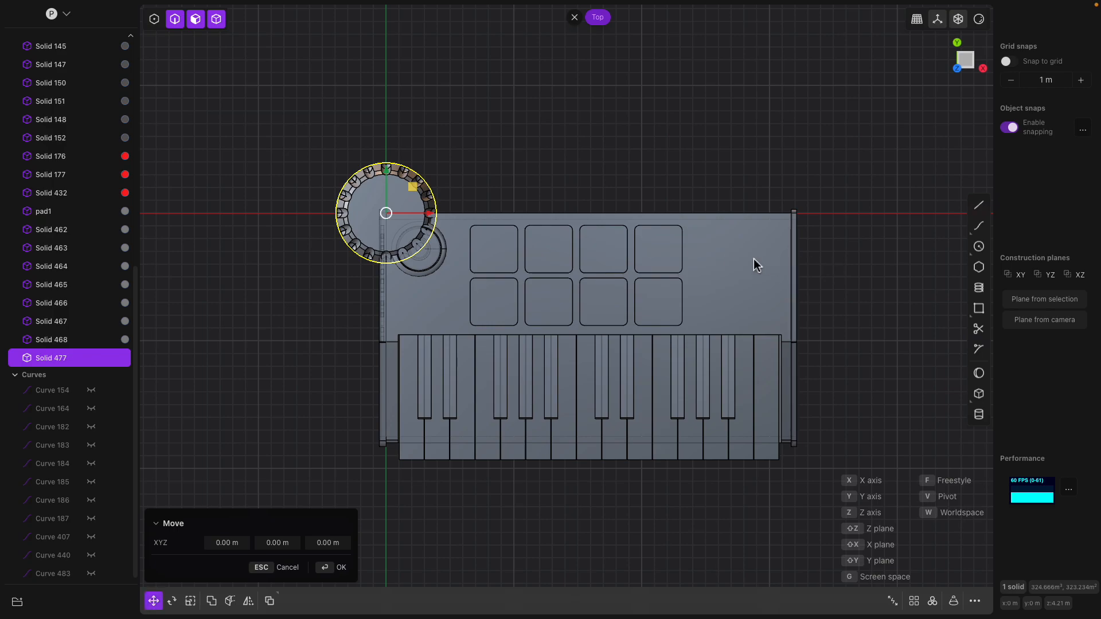
{"action": "left_click", "coordinate": [794, 277]}
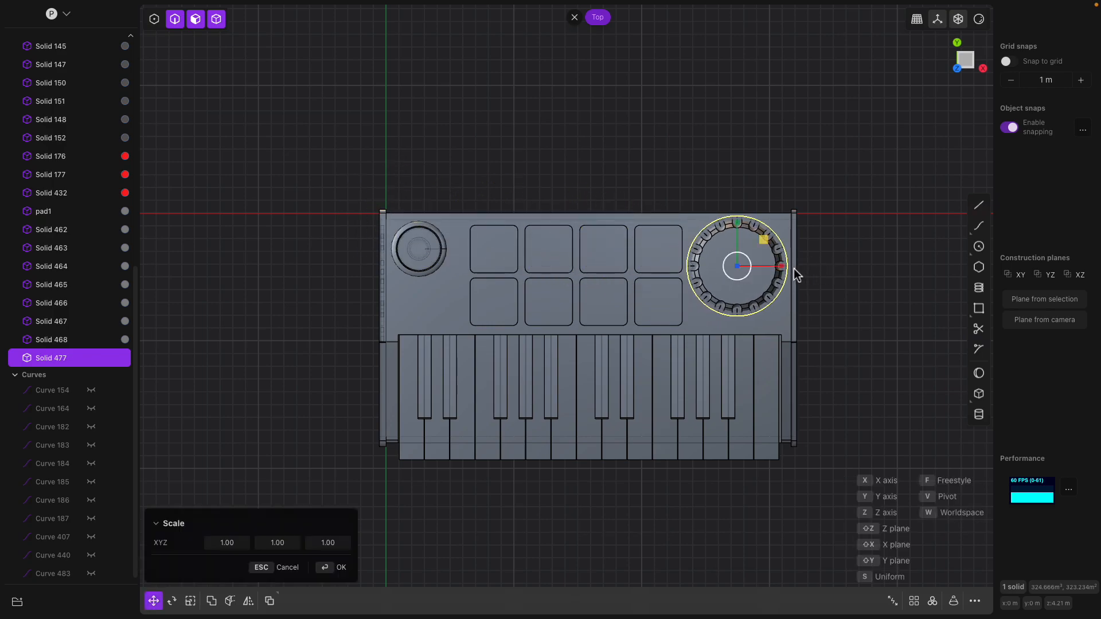
{"action": "key", "text": "s"}
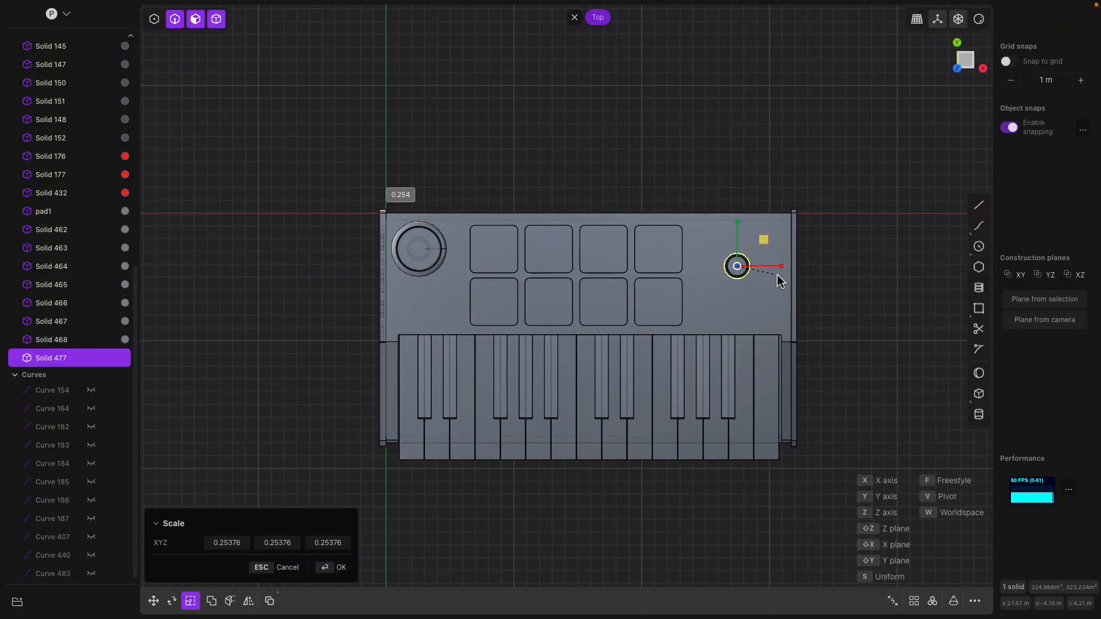
{"action": "left_click", "coordinate": [778, 275]}
- Adjust the knob along Y and rescale it, confirming the new size
{"action": "key", "text": "g"}
{"action": "key", "text": "g"}
{"action": "middle_click_drag", "start_coordinate": [708, 301], "coordinate": [676, 157], "text": "shift"}
{"action": "scroll", "coordinate": [688, 294], "scroll_direction": "up", "scroll_amount": 8}
{"action": "key", "text": "y"}
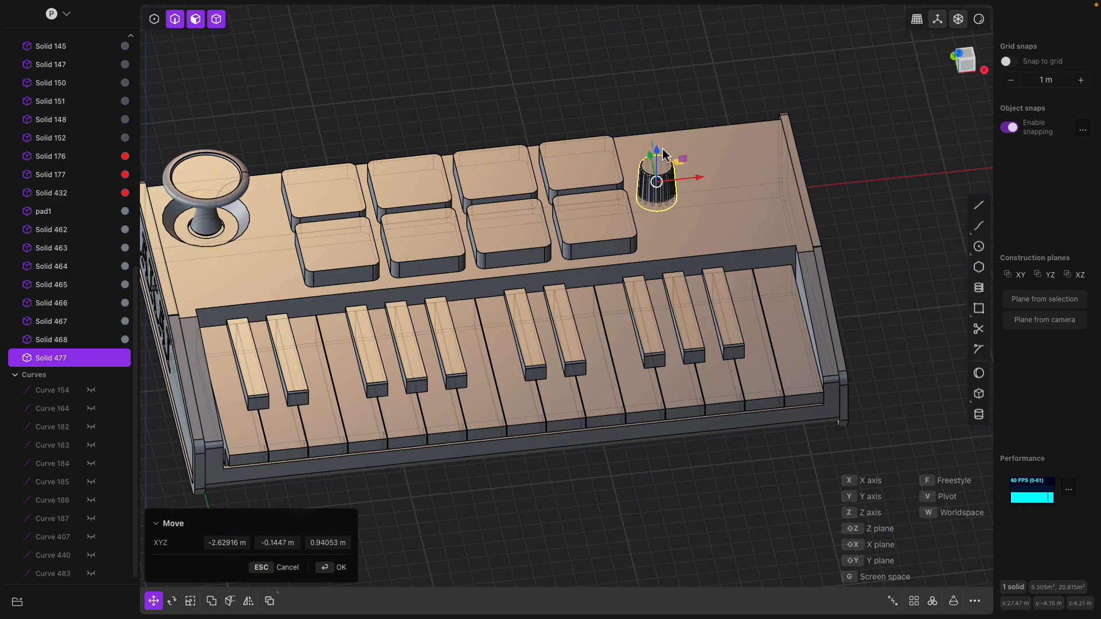
{"action": "key", "text": "s"}
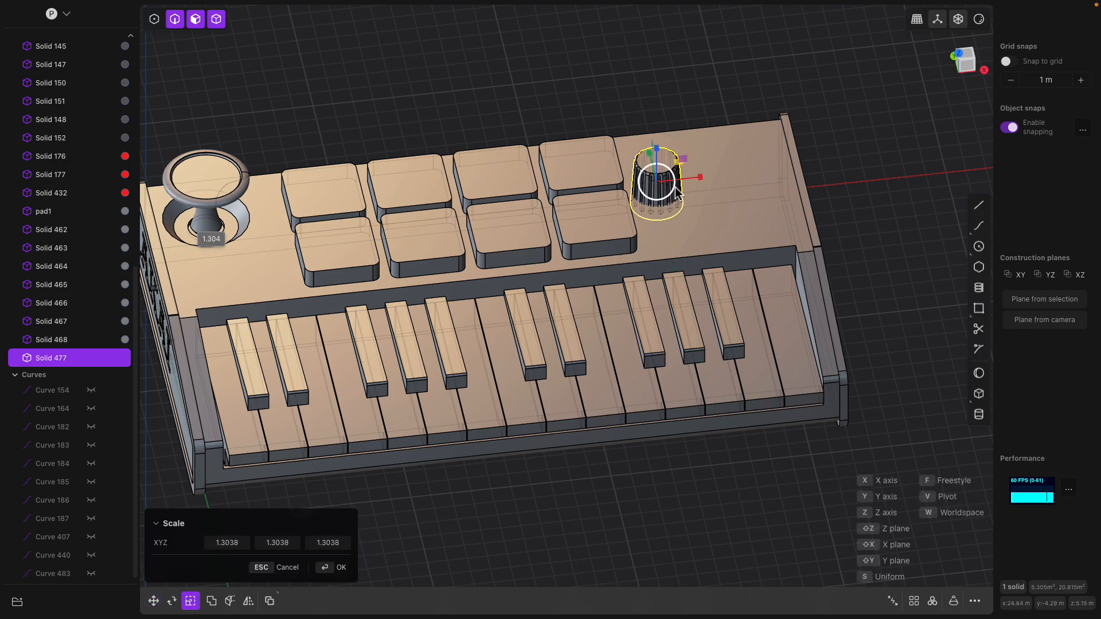
{"action": "scroll", "coordinate": [668, 156], "scroll_direction": "up", "scroll_amount": 3}
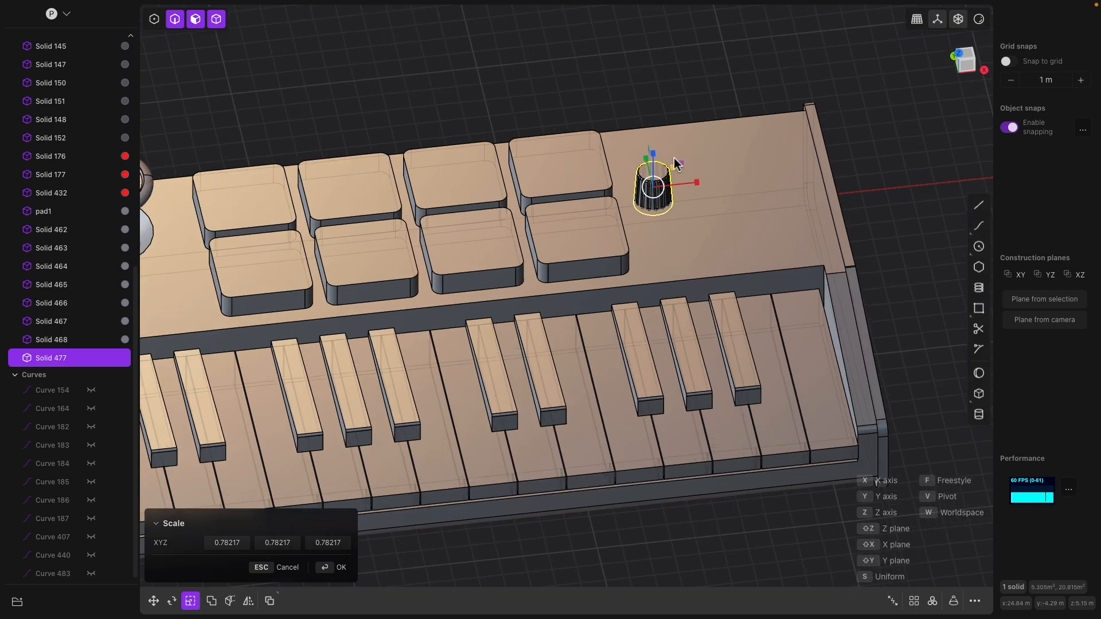
{"action": "key", "text": "Return"}
- Raise the knob onto the top panel and shift it right of the pads, level with the upper row
{"action": "key", "text": "g"}
{"action": "middle_click_drag", "start_coordinate": [651, 160], "coordinate": [661, 159]}
{"action": "scroll", "coordinate": [662, 159], "scroll_direction": "up", "scroll_amount": 2}
{"action": "left_click_drag", "start_coordinate": [644, 151], "coordinate": [644, 149]}
{"action": "middle_click_drag", "start_coordinate": [852, 97], "coordinate": [841, 116]}
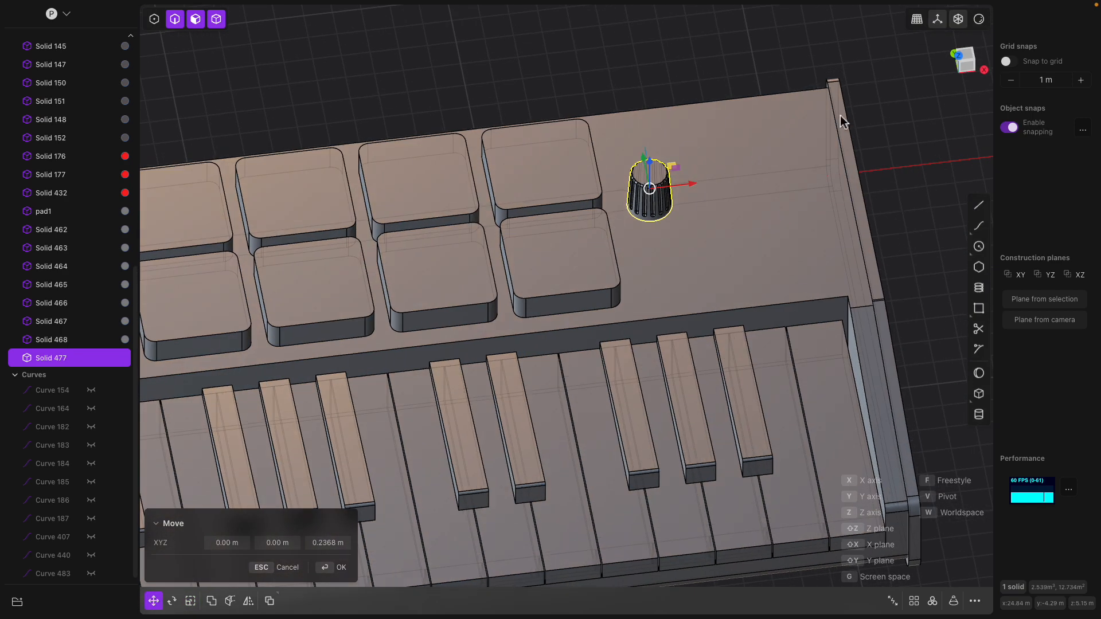
{"action": "left_click", "coordinate": [969, 62]}
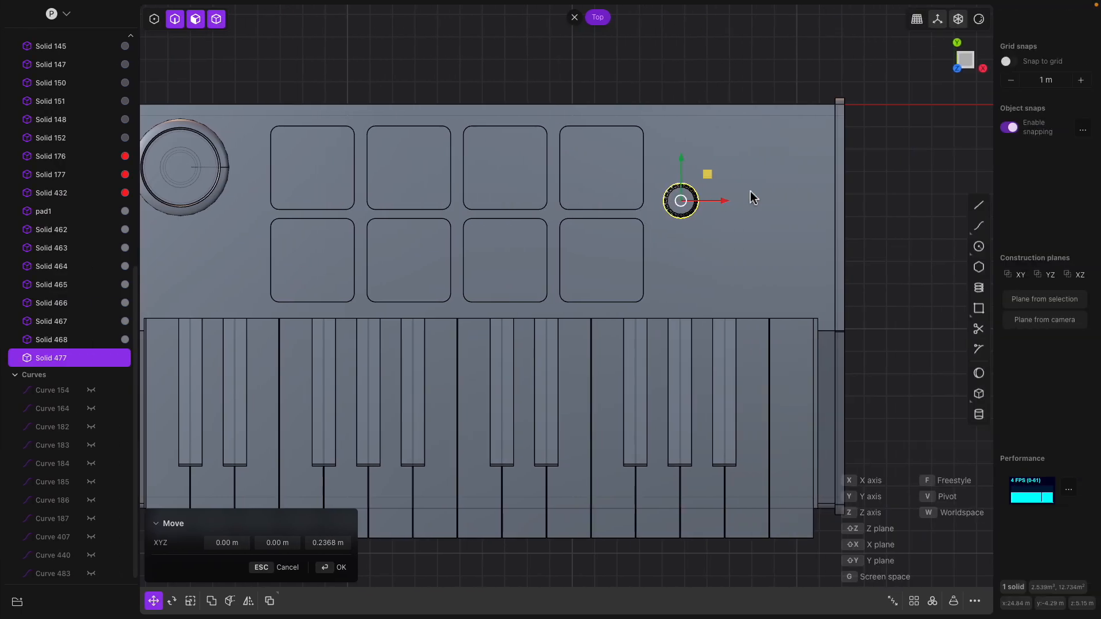
{"action": "left_click_drag", "start_coordinate": [676, 163], "coordinate": [686, 174]}
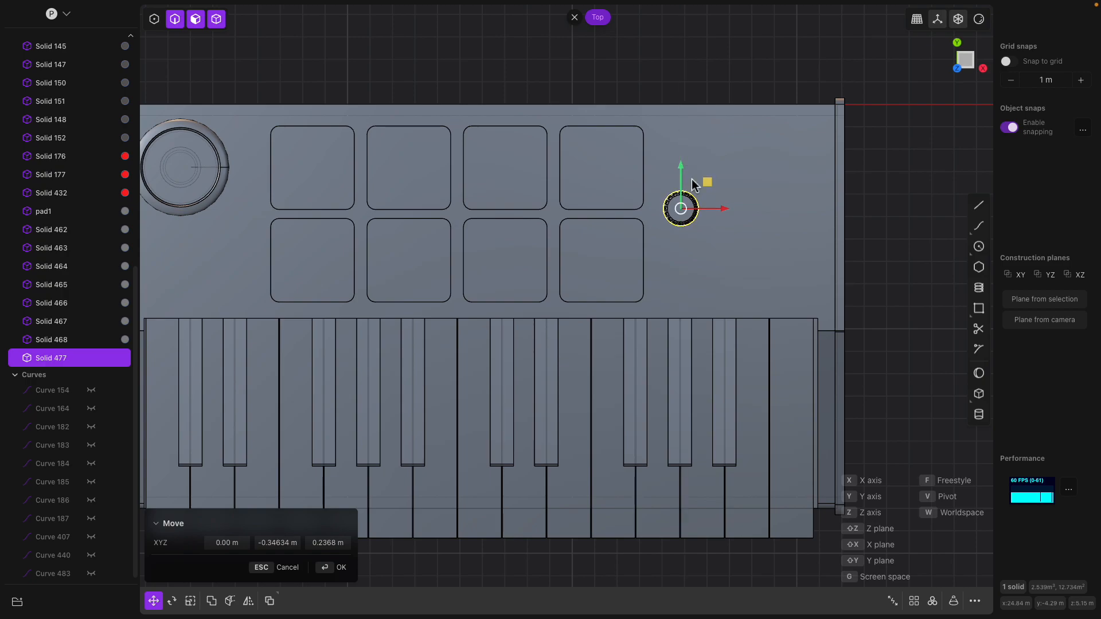
{"action": "left_click_drag", "start_coordinate": [727, 215], "coordinate": [731, 214]}
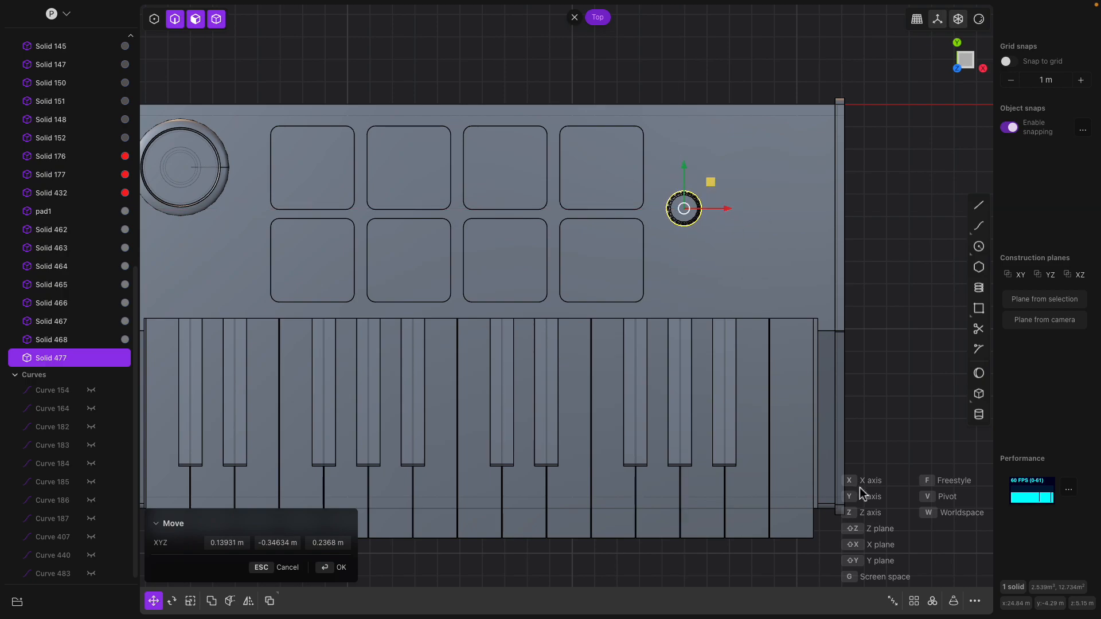
- Make a rectangular array of the knob: 4 per row, 2 rows, second row below the first
{"action": "left_click", "coordinate": [914, 603]}
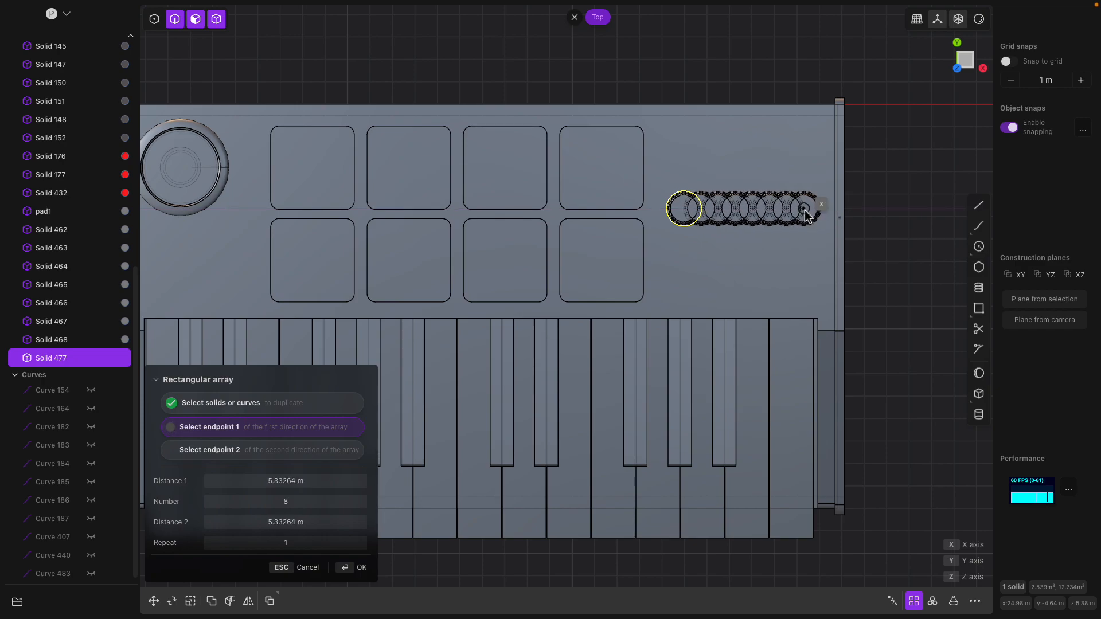
{"action": "left_click", "coordinate": [801, 209]}
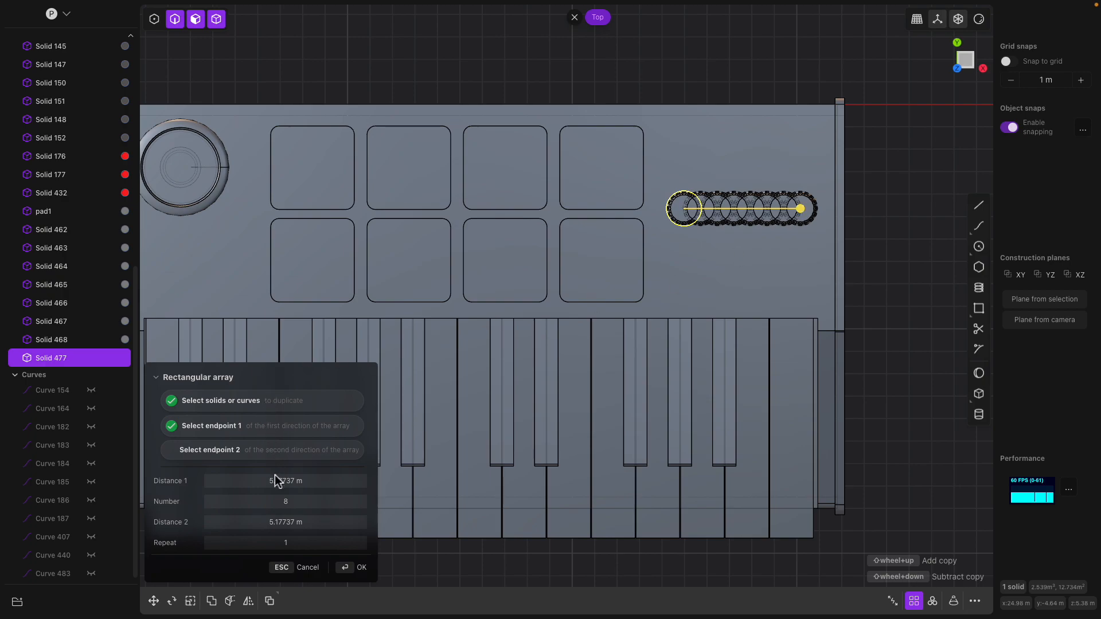
{"action": "left_click", "coordinate": [308, 509]}
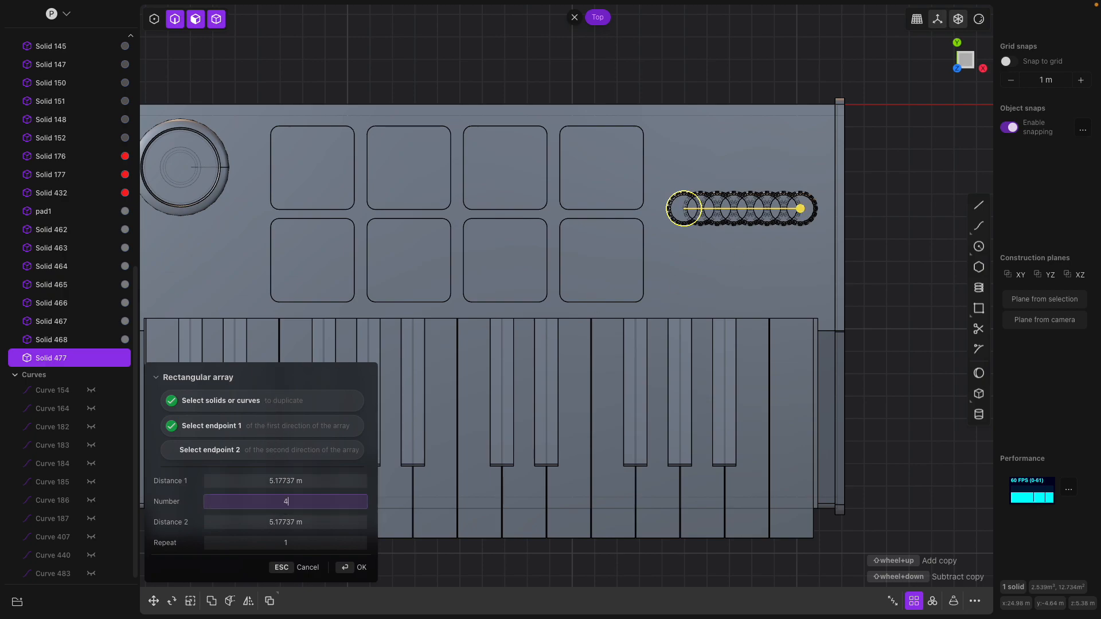
{"action": "key", "text": "Tab"}
{"action": "key", "text": "Tab"}
{"action": "key", "text": "Tab"}
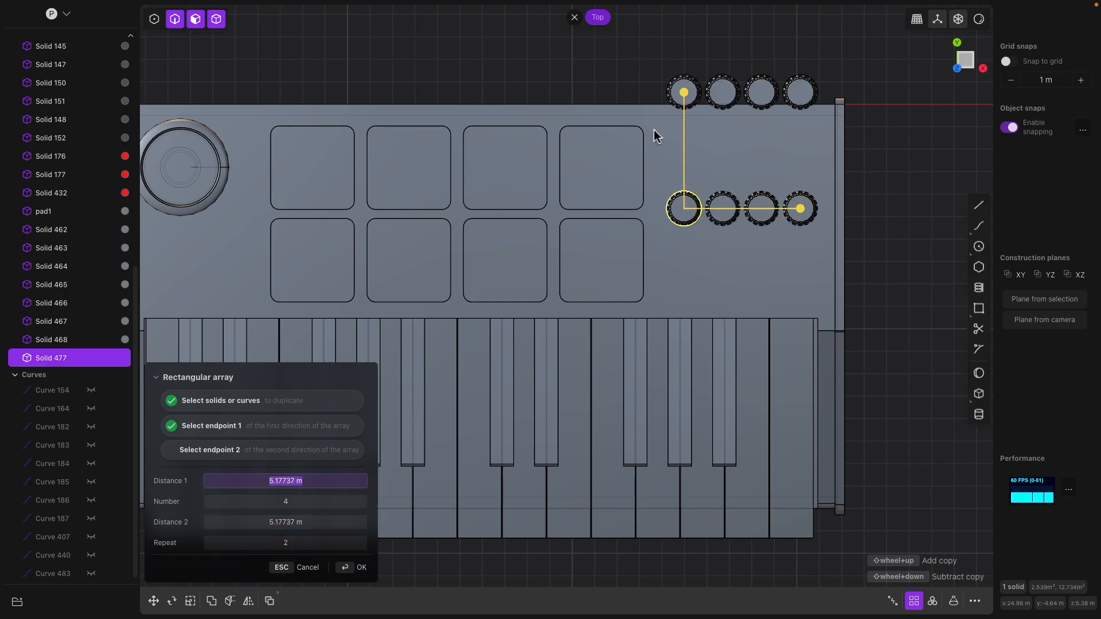
{"action": "left_click_drag", "start_coordinate": [694, 250], "coordinate": [695, 255]}
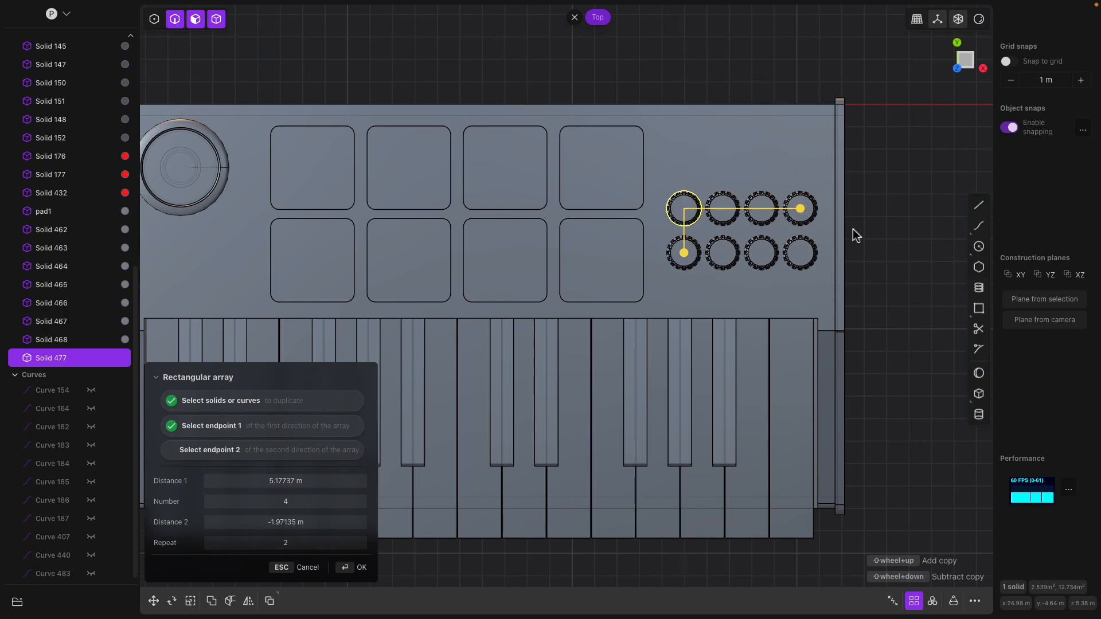
{"action": "key", "text": "Return"}
- Try nudging a single knob downward, then cancel the move
{"action": "left_click", "coordinate": [724, 208]}
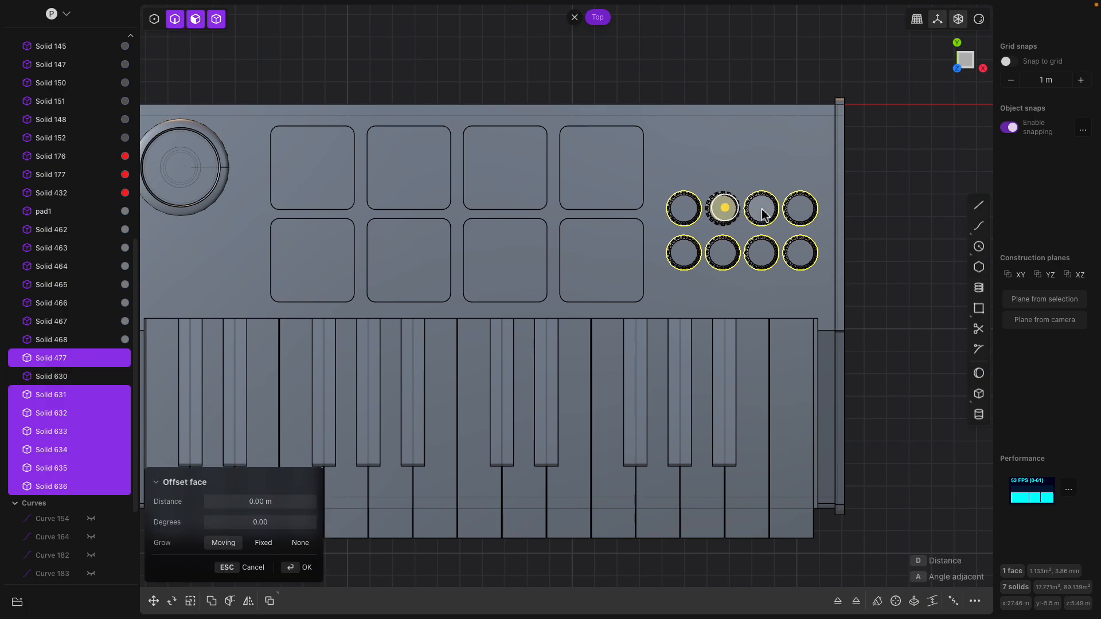
{"action": "key", "text": "g"}
{"action": "left_click_drag", "start_coordinate": [724, 170], "coordinate": [723, 188]}
{"action": "key", "text": "Escape"}
{"action": "middle_click_drag", "start_coordinate": [742, 219], "coordinate": [734, 160]}
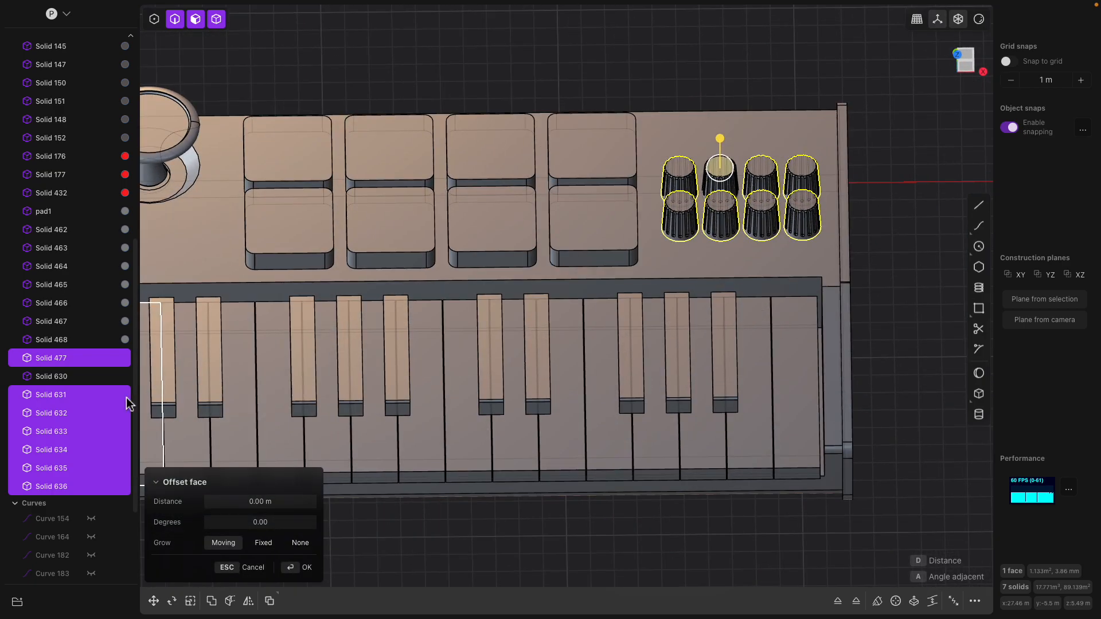
- Move all eight knobs together down beside the pads and confirm their position
{"action": "left_click", "coordinate": [64, 360]}
{"action": "left_click", "coordinate": [64, 486], "text": "shift"}
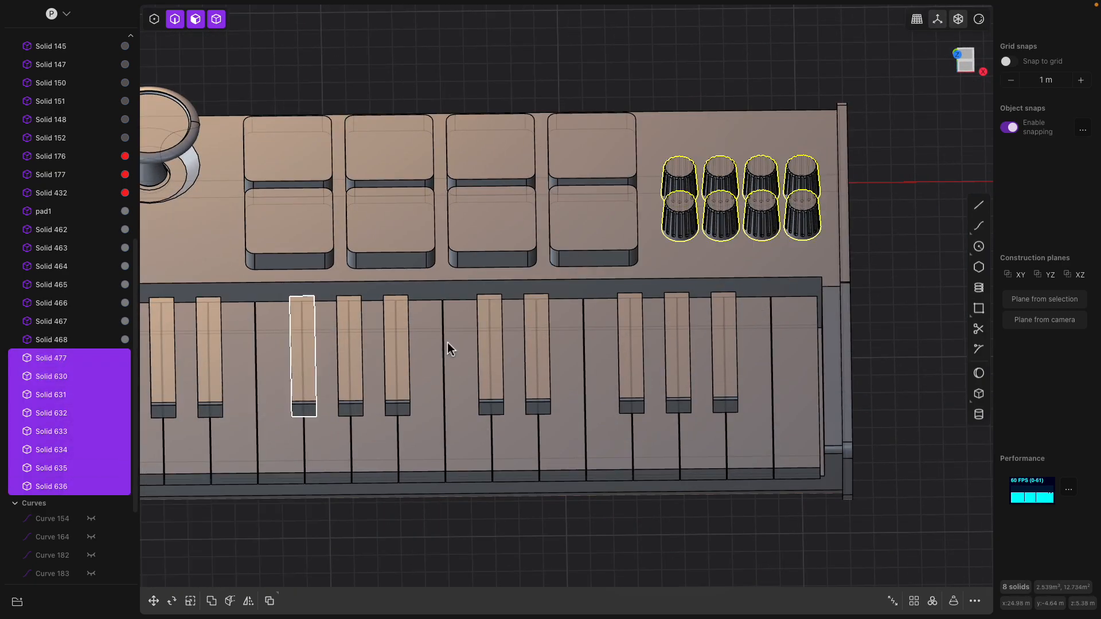
{"action": "middle_click_drag", "start_coordinate": [337, 381], "coordinate": [714, 249]}
{"action": "key", "text": "g"}
{"action": "left_click_drag", "start_coordinate": [702, 140], "coordinate": [710, 160]}
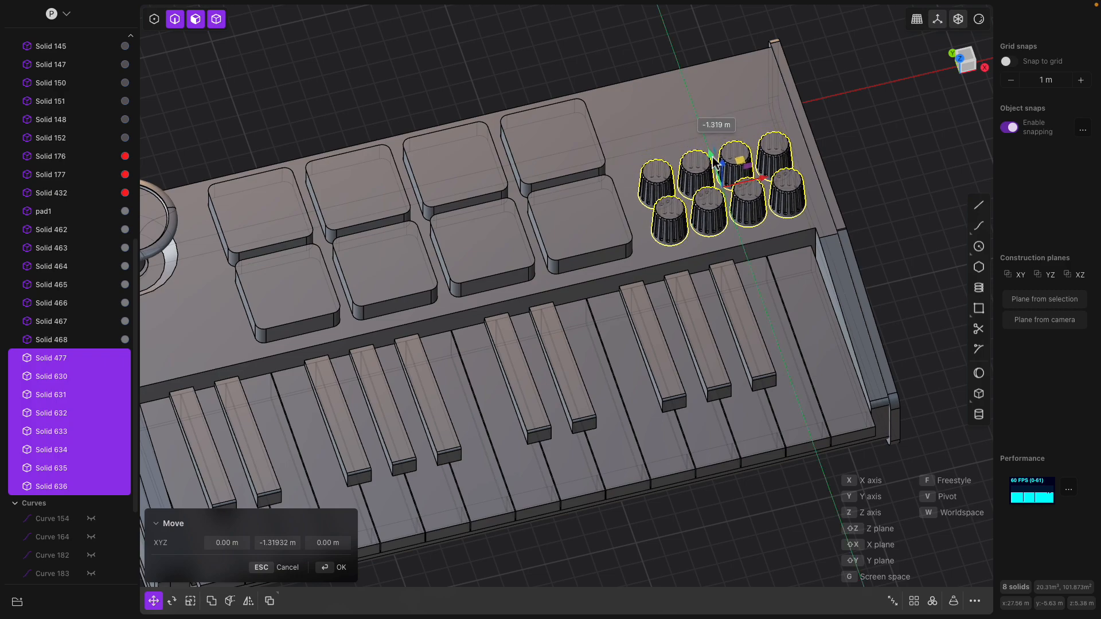
{"action": "left_click", "coordinate": [969, 59]}
{"action": "left_click_drag", "start_coordinate": [742, 223], "coordinate": [742, 221]}
{"action": "left_click_drag", "start_coordinate": [786, 261], "coordinate": [781, 261]}
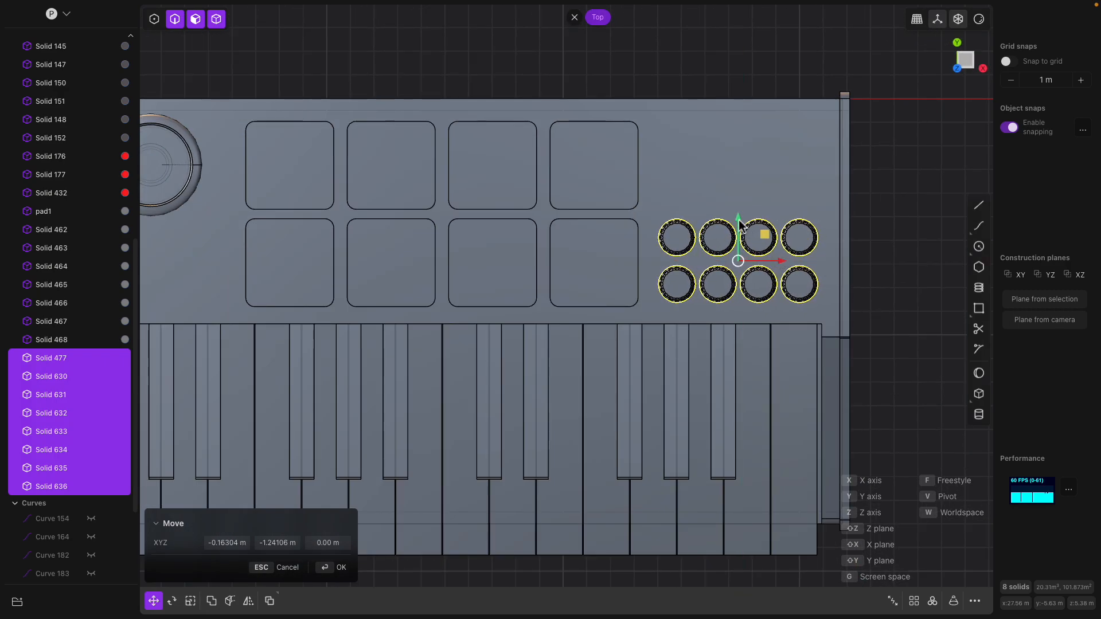
{"action": "key", "text": "Return"}
{"action": "middle_click_drag", "start_coordinate": [858, 199], "coordinate": [726, 266]}
{"action": "left_click", "coordinate": [656, 192]}
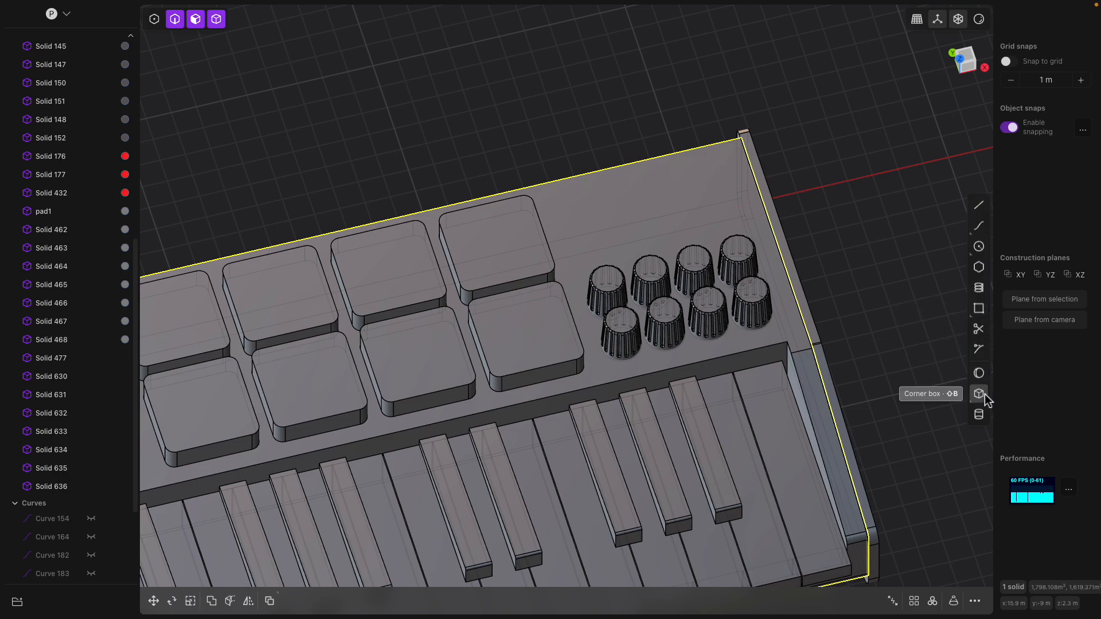
- Draw a corner box above the knobs and push it into the top panel to cut a rectangular pocket
{"action": "left_click", "coordinate": [983, 398]}
{"action": "middle_click_drag", "start_coordinate": [696, 256], "coordinate": [545, 264]}
{"action": "left_click", "coordinate": [975, 54]}
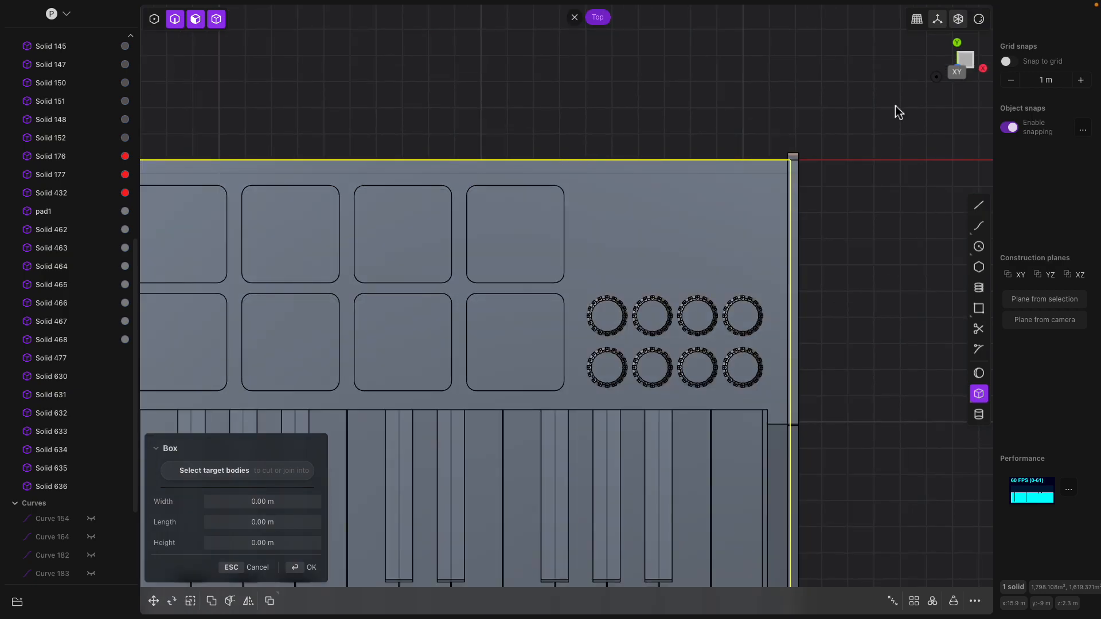
{"action": "left_click", "coordinate": [591, 195]}
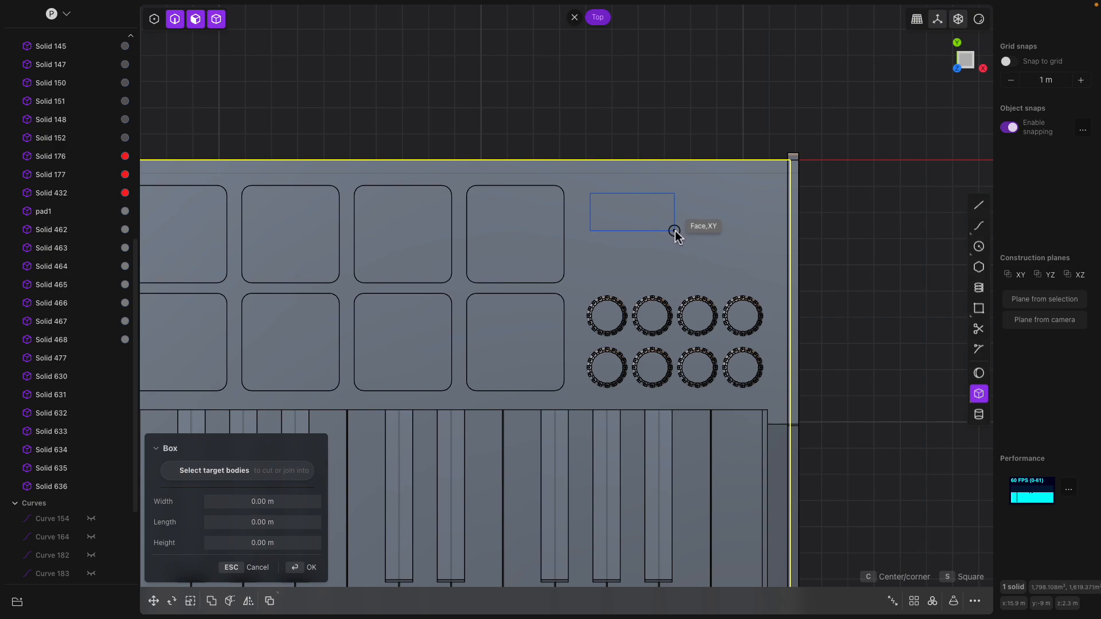
{"action": "left_click", "coordinate": [672, 231]}
{"action": "middle_click_drag", "start_coordinate": [659, 246], "coordinate": [611, 191]}
{"action": "left_click_drag", "start_coordinate": [592, 202], "coordinate": [599, 226]}
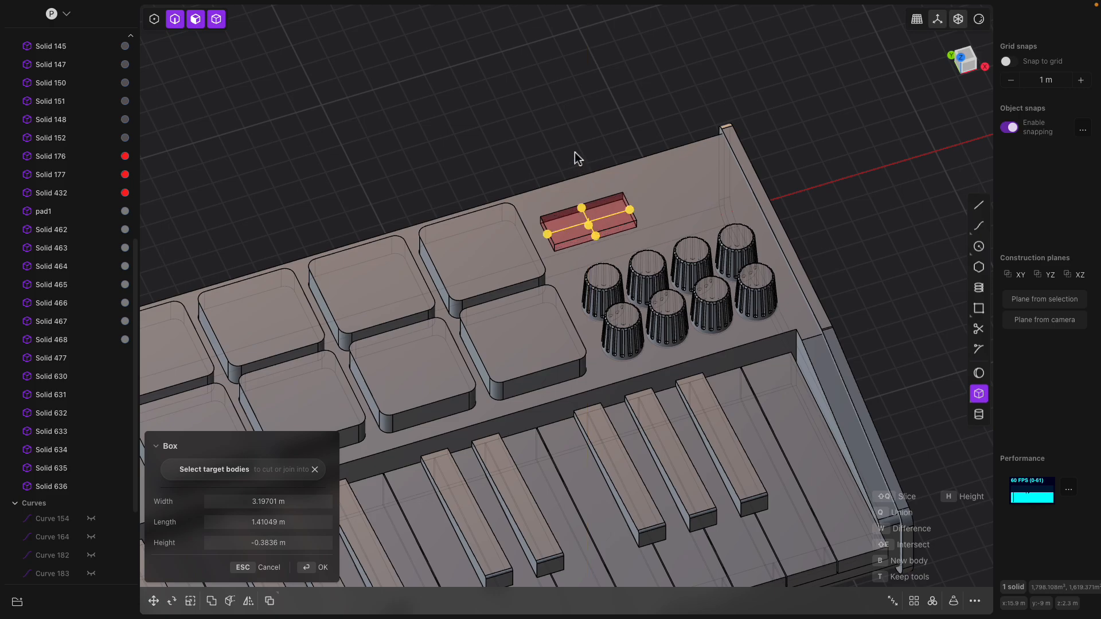
{"action": "key", "text": "Return"}
- Fillet the pocket's vertical corner edges by about 0.1 m
{"action": "scroll", "coordinate": [607, 192], "scroll_direction": "up", "scroll_amount": 5}
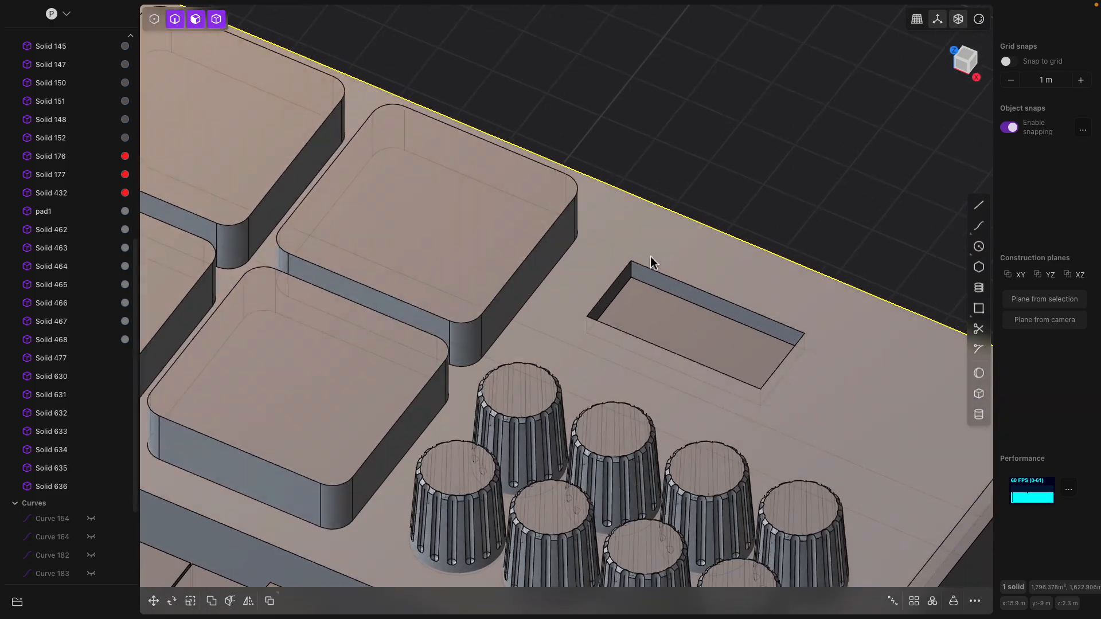
{"action": "left_click", "coordinate": [633, 270]}
{"action": "key", "text": "b"}
{"action": "middle_click_drag", "start_coordinate": [638, 310], "coordinate": [617, 213], "text": "shift"}
{"action": "scroll", "coordinate": [617, 212], "scroll_direction": "up", "scroll_amount": 2}
{"action": "left_click", "coordinate": [557, 237], "text": "shift"}
{"action": "left_click", "coordinate": [759, 312], "text": "shift"}
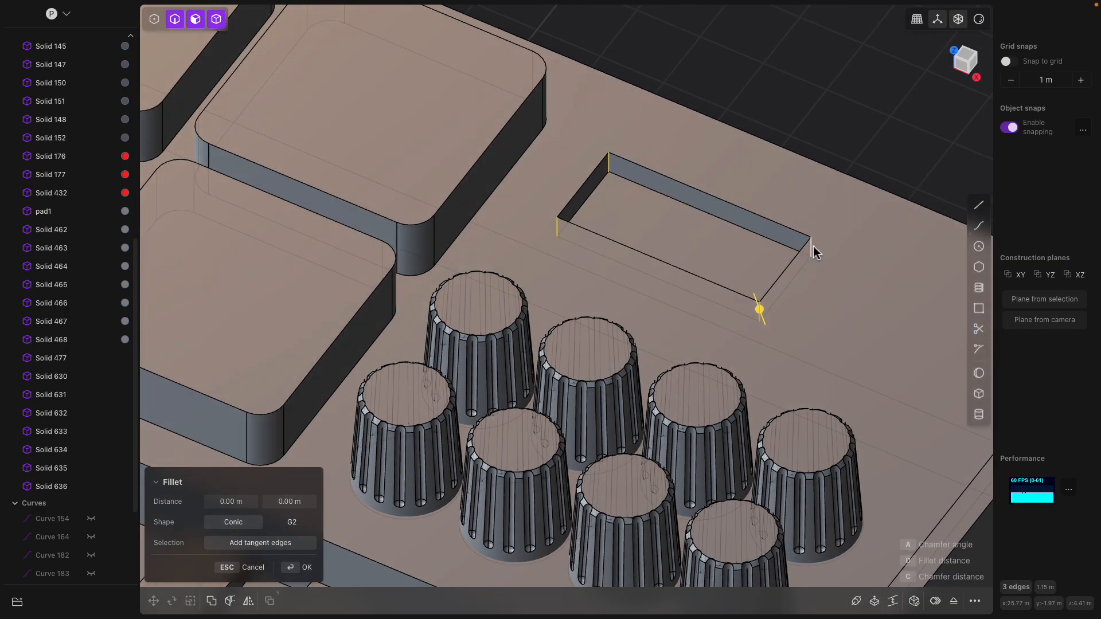
{"action": "left_click_drag", "start_coordinate": [813, 248], "coordinate": [803, 247]}
{"action": "left_click", "coordinate": [796, 97]}
- Offset the pocket's floor face upward to make the recess shallow
{"action": "left_click", "coordinate": [632, 223]}
{"action": "left_click", "coordinate": [633, 223]}
{"action": "left_click_drag", "start_coordinate": [632, 193], "coordinate": [632, 180]}
{"action": "middle_click_drag", "start_coordinate": [633, 180], "coordinate": [732, 124]}
{"action": "left_click", "coordinate": [633, 57]}
{"action": "middle_click_drag", "start_coordinate": [631, 102], "coordinate": [648, 107]}
{"action": "scroll", "coordinate": [574, 171], "scroll_direction": "up", "scroll_amount": 5}
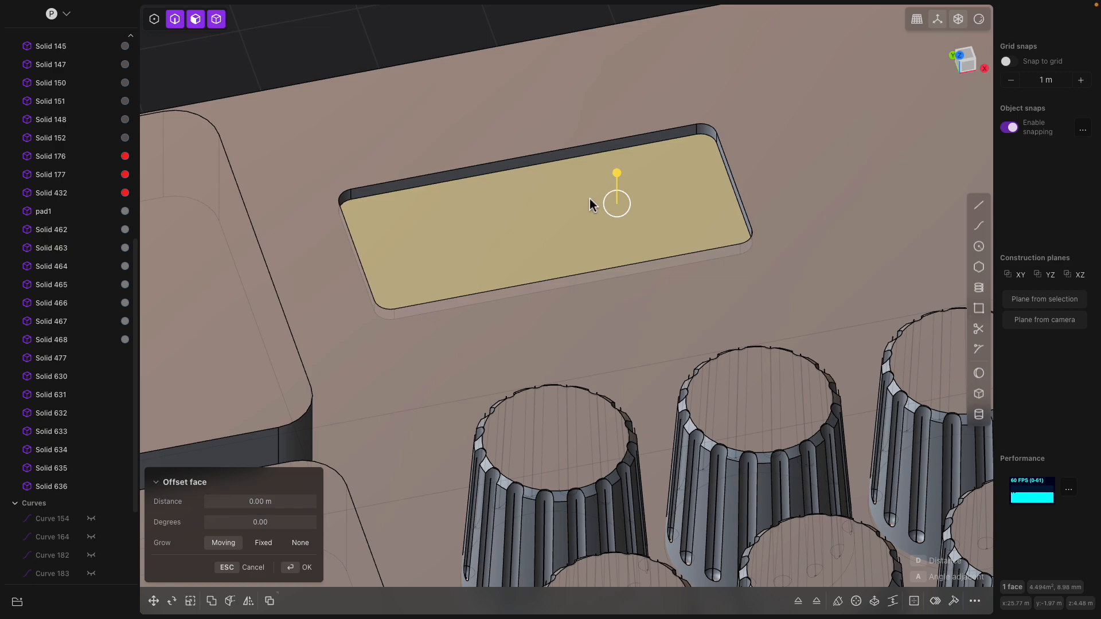
{"action": "middle_click_drag", "start_coordinate": [582, 180], "coordinate": [588, 244]}
{"action": "middle_click_drag", "start_coordinate": [583, 282], "coordinate": [660, 291]}
{"action": "scroll", "coordinate": [675, 315], "scroll_direction": "down", "scroll_amount": 8}
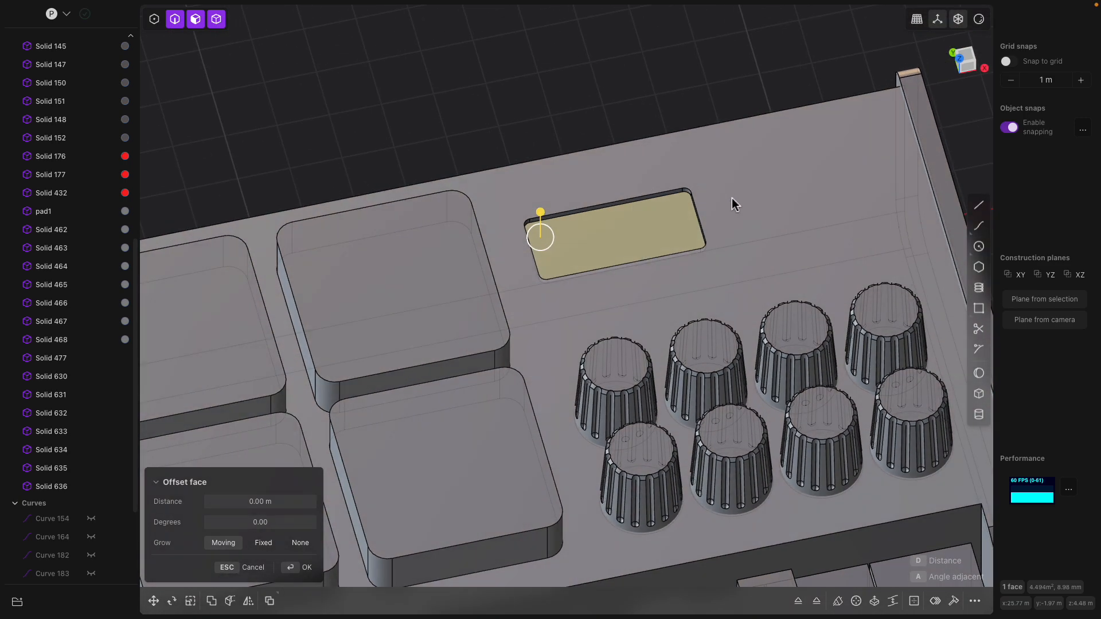
{"action": "left_click", "coordinate": [732, 197]}
{"action": "scroll", "coordinate": [687, 238], "scroll_direction": "down", "scroll_amount": 2}
{"action": "middle_click_drag", "start_coordinate": [693, 250], "coordinate": [680, 259]}
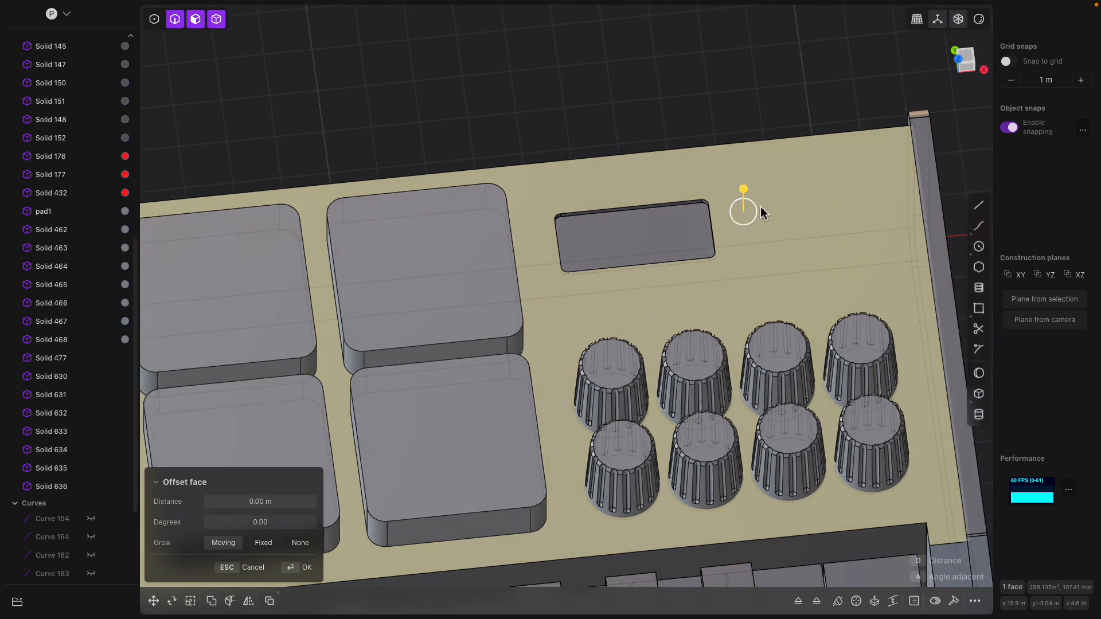
{"action": "middle_click_drag", "start_coordinate": [831, 263], "coordinate": [675, 281]}
{"action": "left_click", "coordinate": [967, 62]}
- Select four of the knobs and start a move, then cancel it
{"action": "left_click", "coordinate": [603, 316]}
{"action": "left_click", "coordinate": [656, 322], "text": "shift"}
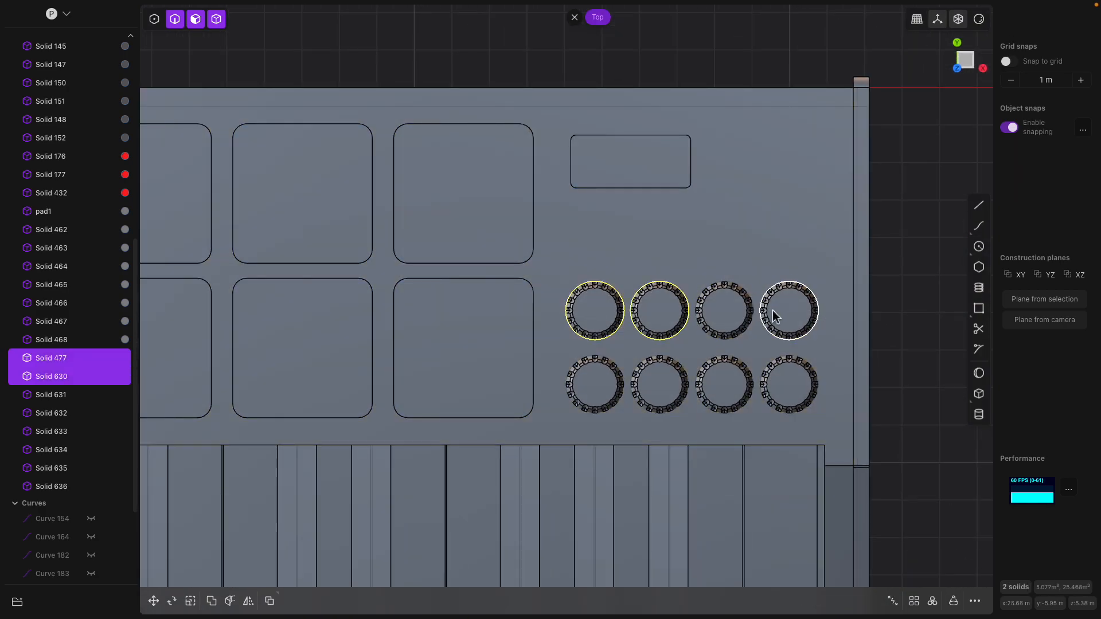
{"action": "left_click", "coordinate": [778, 378], "text": "shift"}
{"action": "left_click", "coordinate": [723, 384], "text": "shift"}
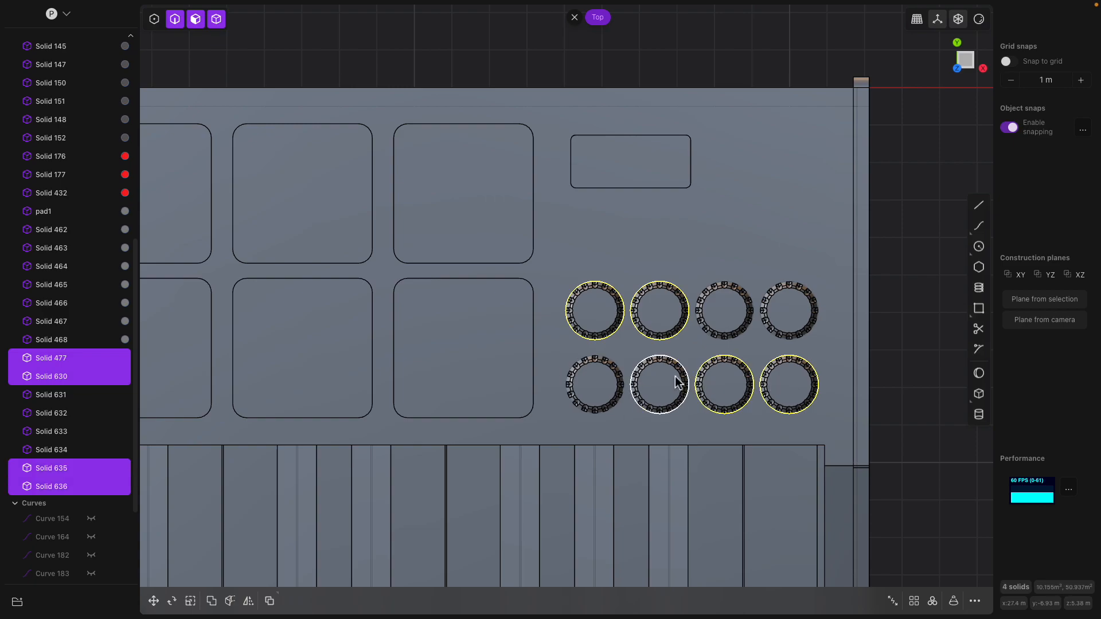
{"action": "key", "text": "g"}
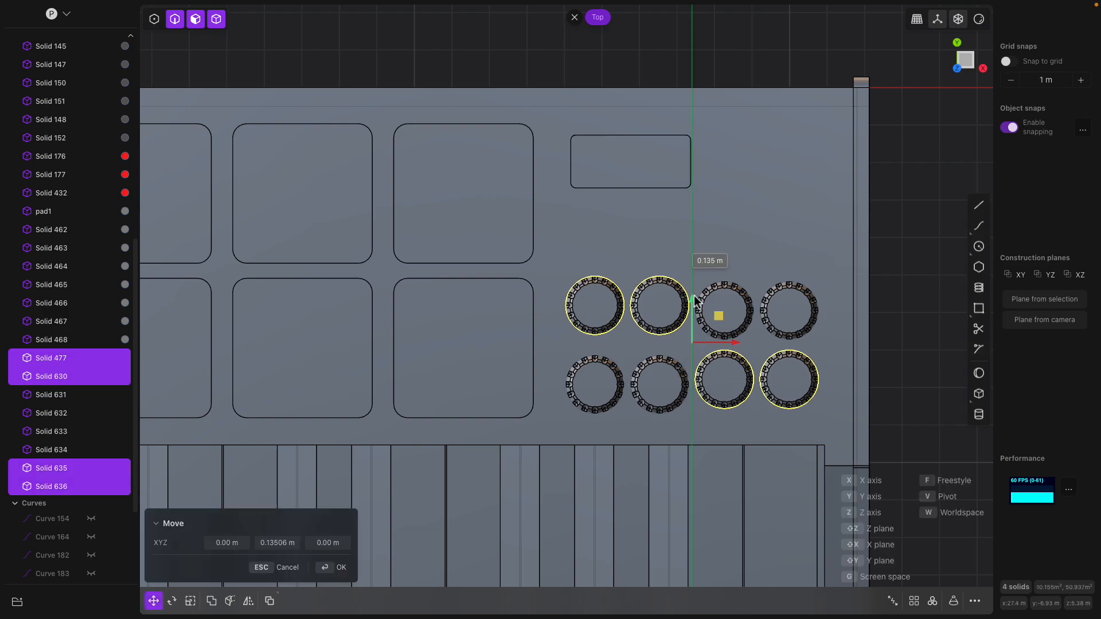
{"action": "key", "text": "Escape"}
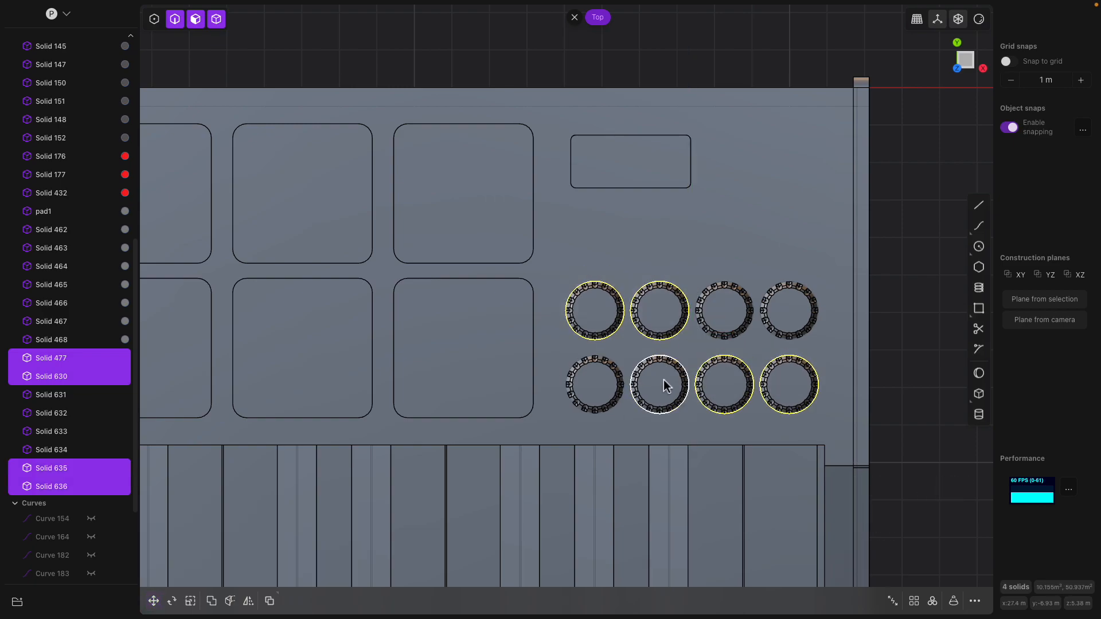
- Select all eight knobs and move the grid up beside the pads, slightly left
{"action": "left_click", "coordinate": [69, 360]}
{"action": "left_click", "coordinate": [63, 484], "text": "shift"}
{"action": "key", "text": "g"}
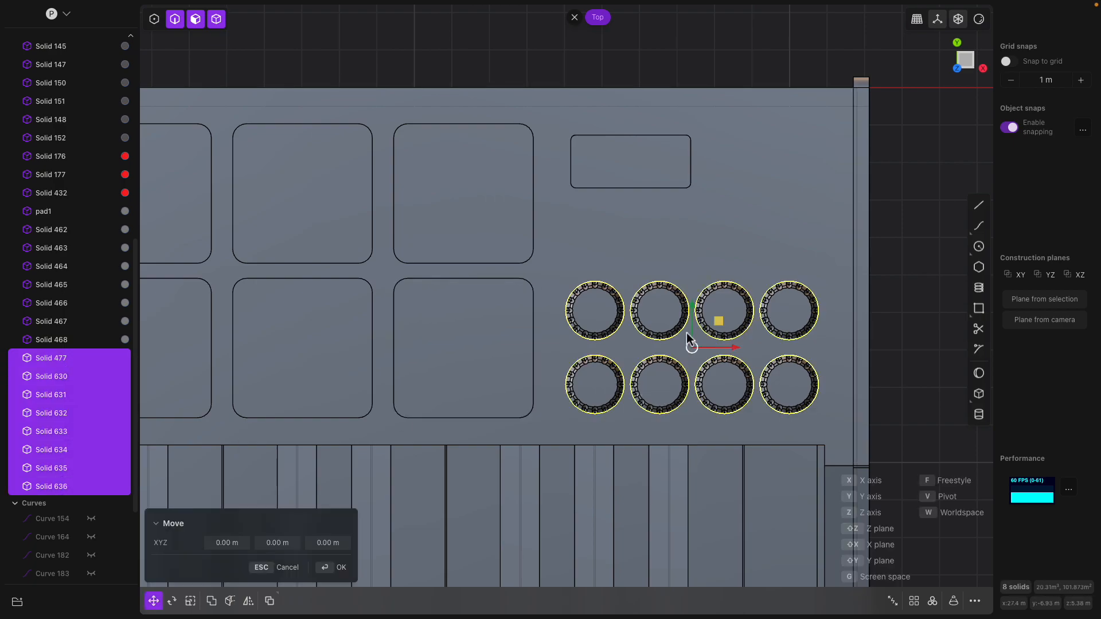
{"action": "left_click_drag", "start_coordinate": [693, 304], "coordinate": [693, 284]}
{"action": "mouse_move", "coordinate": [729, 329]}
{"action": "left_mouse_down"}
{"action": "mouse_move", "coordinate": [717, 330]}
{"action": "mouse_move", "coordinate": [735, 330]}
{"action": "left_mouse_up"}
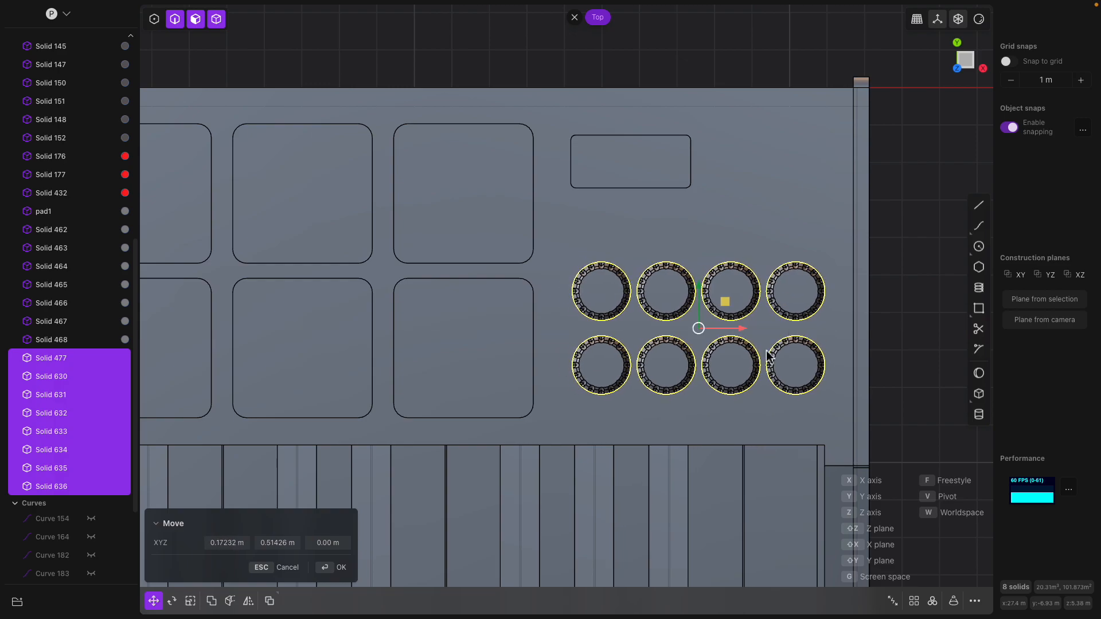
{"action": "key", "text": "Return"}
- Move the knob grid about 0.83 m along −Y to widen the gap below the screen slot
{"action": "key", "text": "s"}
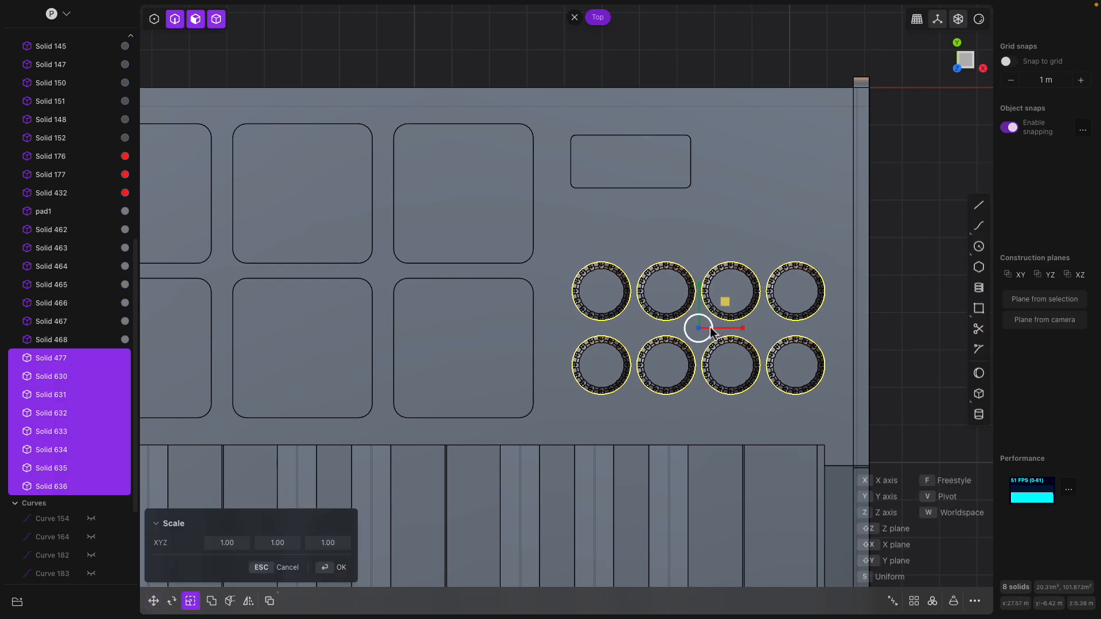
{"action": "key", "text": "g"}
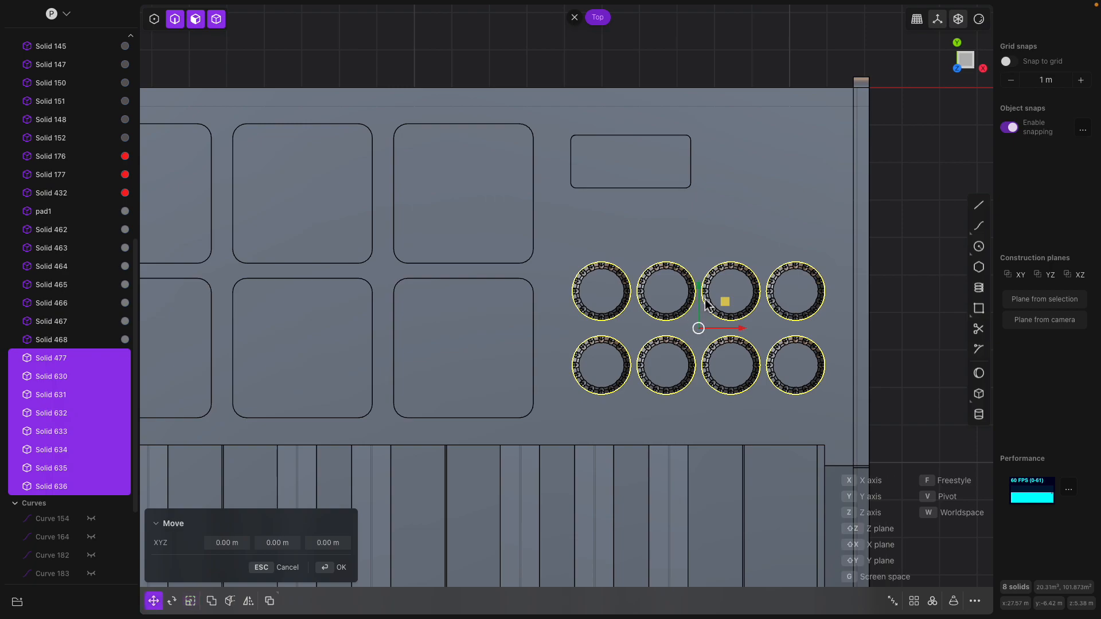
{"action": "left_click_drag", "start_coordinate": [705, 300], "coordinate": [741, 366]}
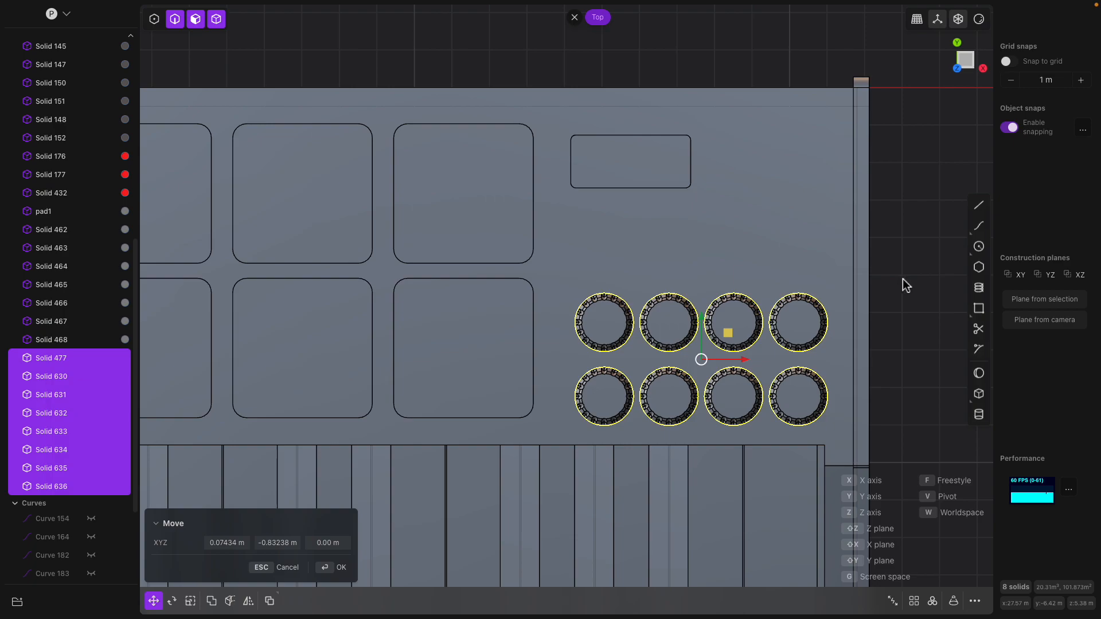
{"action": "key", "text": "Return"}
{"action": "middle_click_drag", "start_coordinate": [656, 165], "coordinate": [856, 164]}
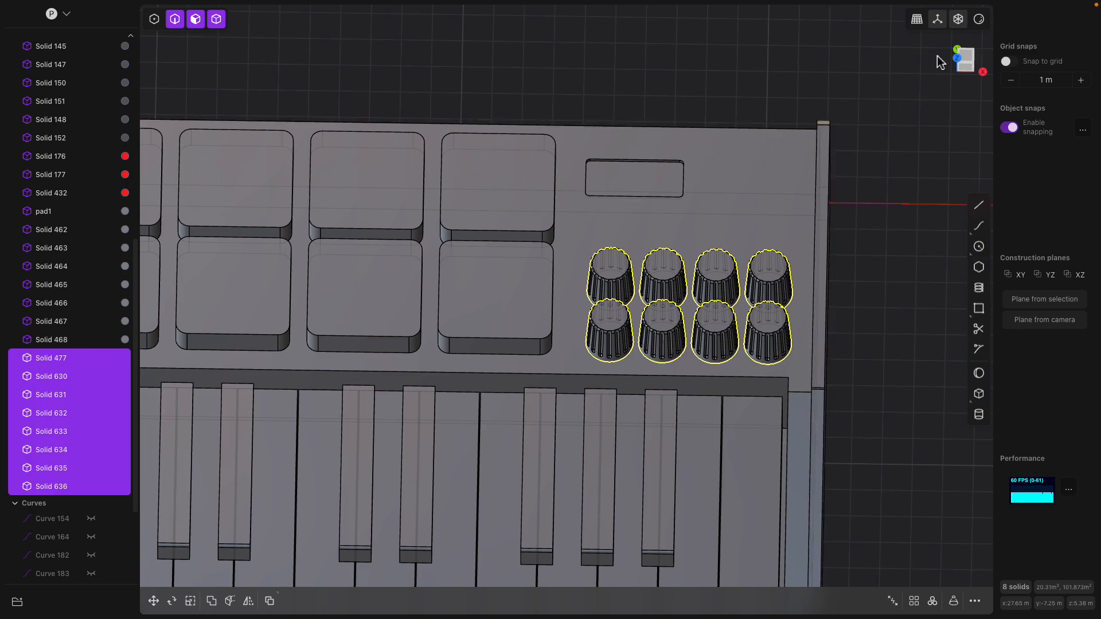
- Zoom out, switch the viewport to material rendering, and orbit the whole keyboard to check its colours
{"action": "left_click", "coordinate": [965, 59]}
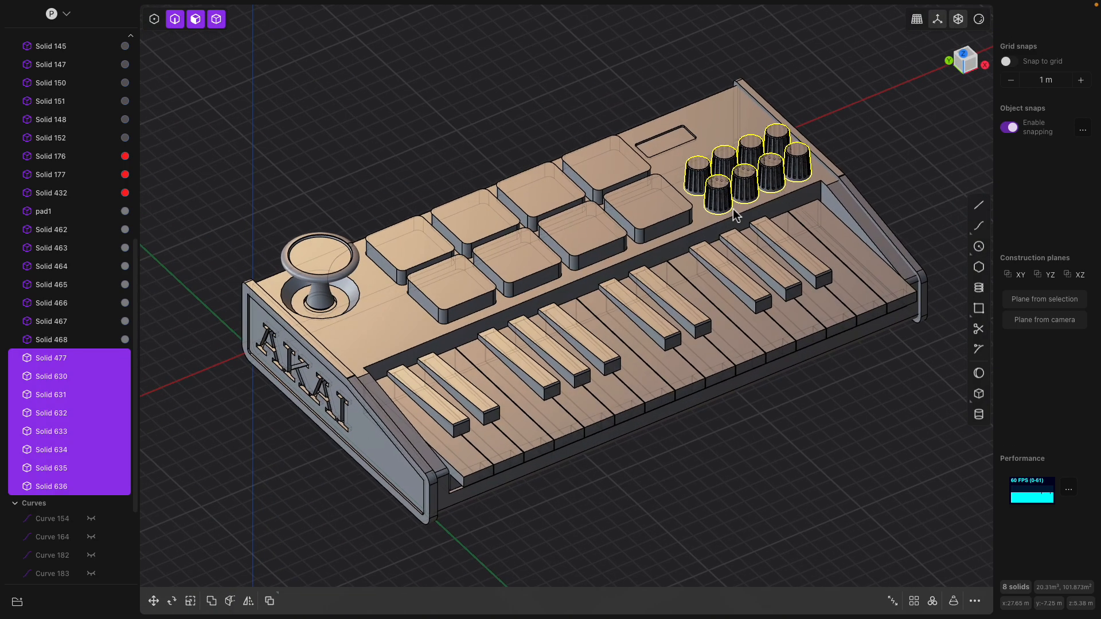
{"action": "middle_click_drag", "start_coordinate": [736, 214], "coordinate": [665, 255]}
{"action": "left_click", "coordinate": [979, 24]}
{"action": "mouse_move", "coordinate": [777, 117]}
{"action": "middle_mouse_down"}
{"action": "mouse_move", "coordinate": [735, 137]}
{"action": "mouse_move", "coordinate": [727, 112]}
{"action": "mouse_move", "coordinate": [627, 142]}
{"action": "mouse_move", "coordinate": [708, 138]}
{"action": "mouse_move", "coordinate": [712, 127]}
{"action": "middle_mouse_up"}
{"action": "left_click", "coordinate": [726, 112]}
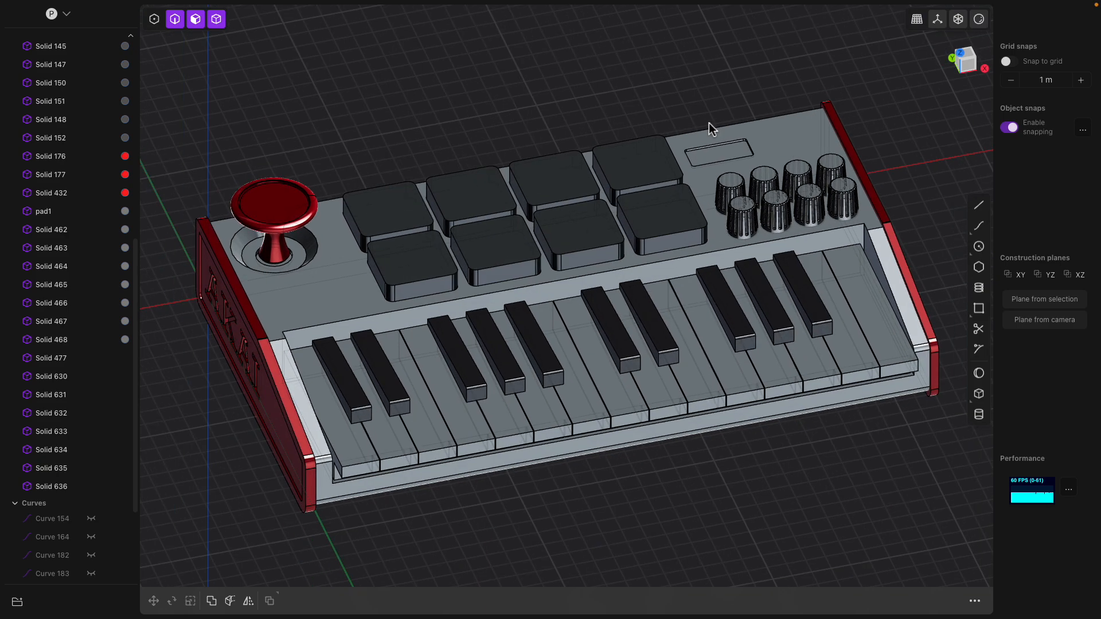
{"action": "middle_click_drag", "start_coordinate": [280, 296], "coordinate": [303, 309]}
{"action": "mouse_move", "coordinate": [430, 371]}
{"action": "middle_mouse_down"}
{"action": "mouse_move", "coordinate": [425, 313]}
{"action": "mouse_move", "coordinate": [461, 350]}
{"action": "mouse_move", "coordinate": [458, 360]}
{"action": "mouse_move", "coordinate": [442, 353]}
{"action": "middle_mouse_up"}
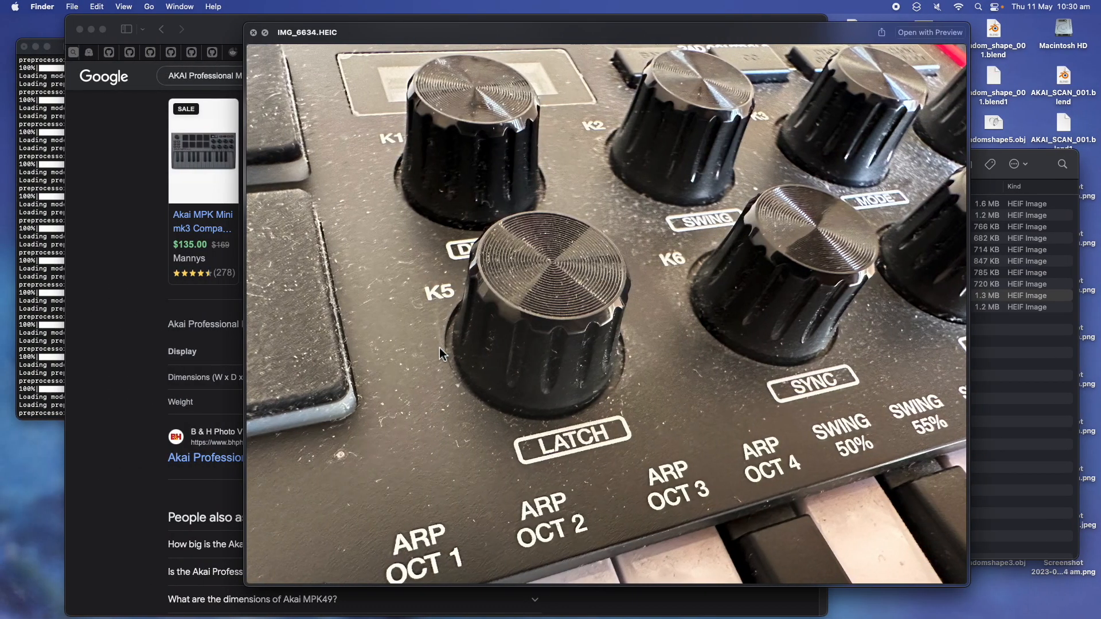
- Open the Amazon MPK mini mk3 product page, view the third gallery photo, then return to the knob close-up
{"action": "left_click", "coordinate": [223, 35]}
{"action": "scroll", "coordinate": [602, 208], "scroll_direction": "up", "scroll_amount": 3}
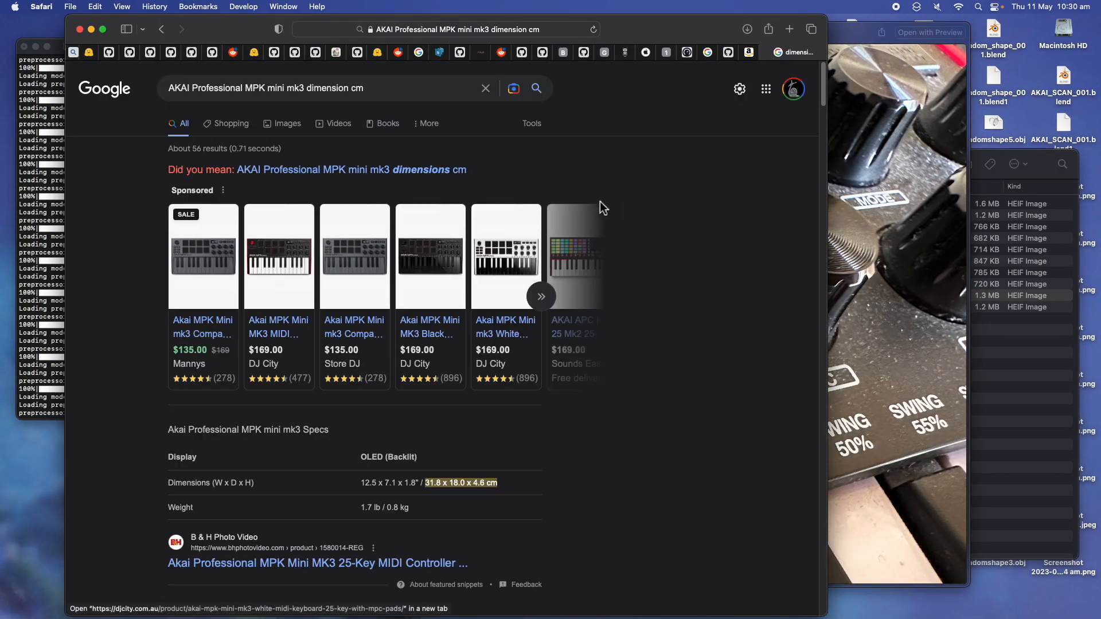
{"action": "left_click", "coordinate": [749, 52]}
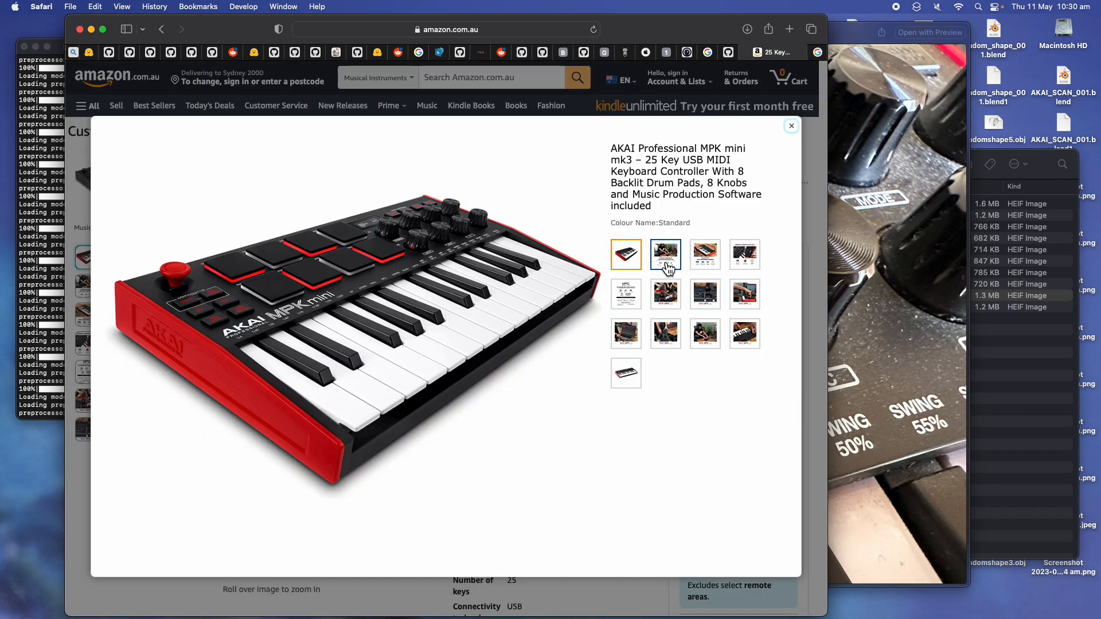
{"action": "left_click", "coordinate": [705, 258]}
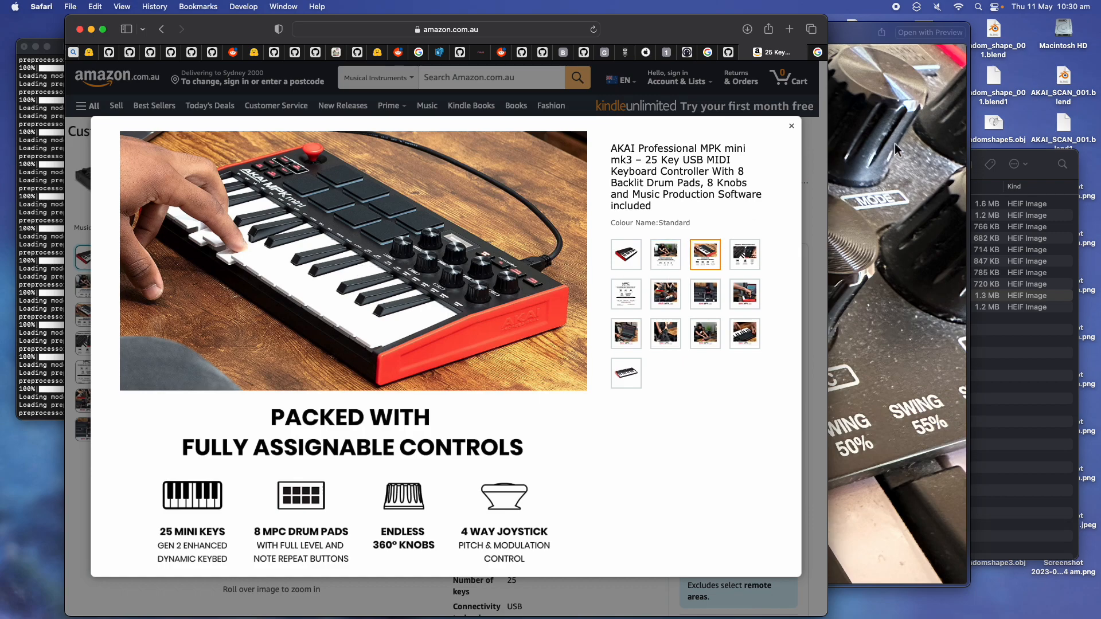
{"action": "left_click", "coordinate": [994, 294]}
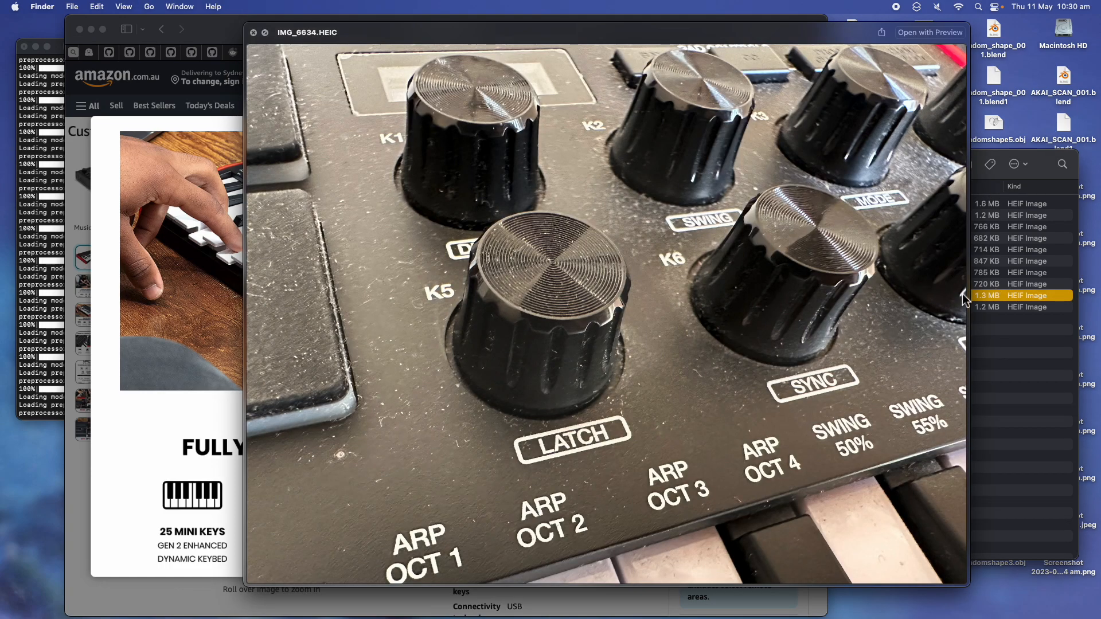
- Page through reference photos IMG_6633, IMG_6631 and IMG_6632 of the knobs, pads and keys
{"action": "key", "text": "Down"}
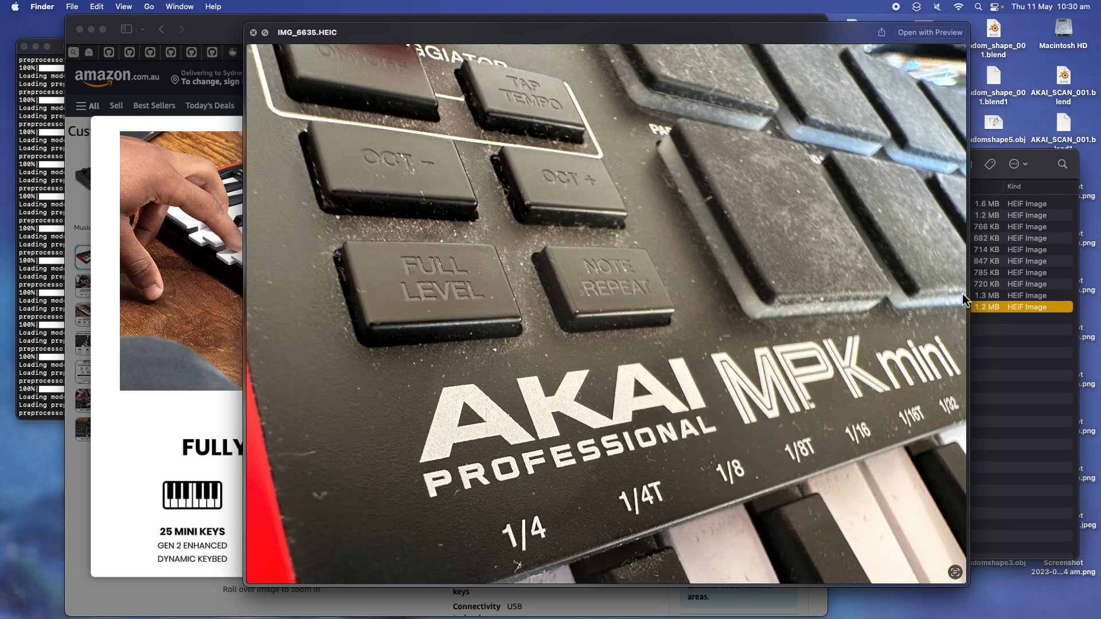
{"action": "key", "text": "Up"}
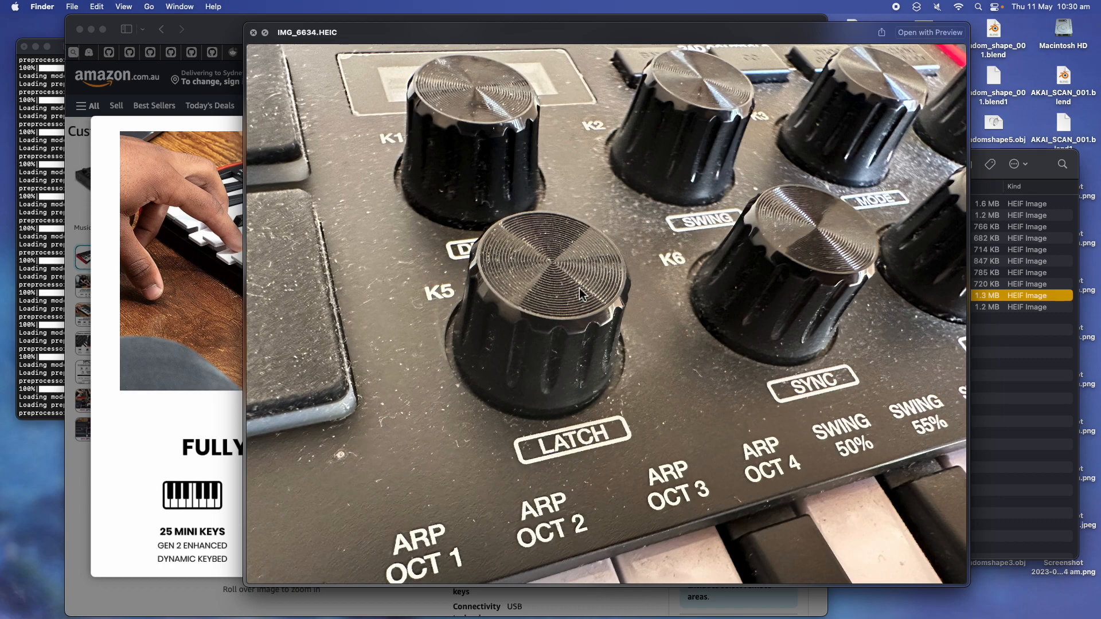
{"action": "key", "text": "Up"}
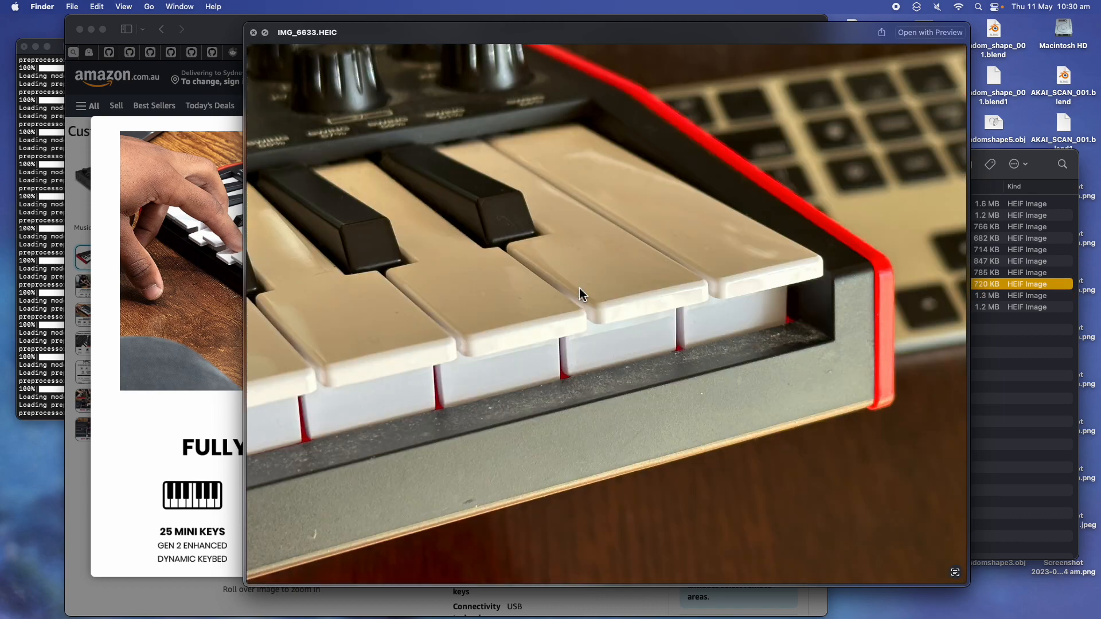
{"action": "key", "text": "Up"}
{"action": "key", "text": "Up"}
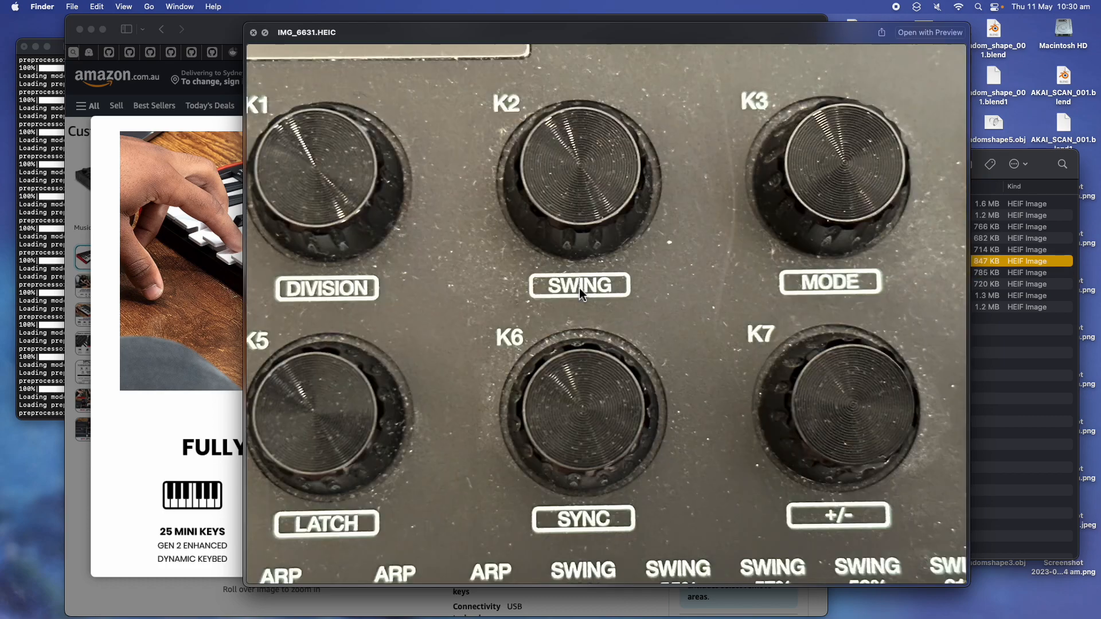
{"action": "key", "text": "Down"}
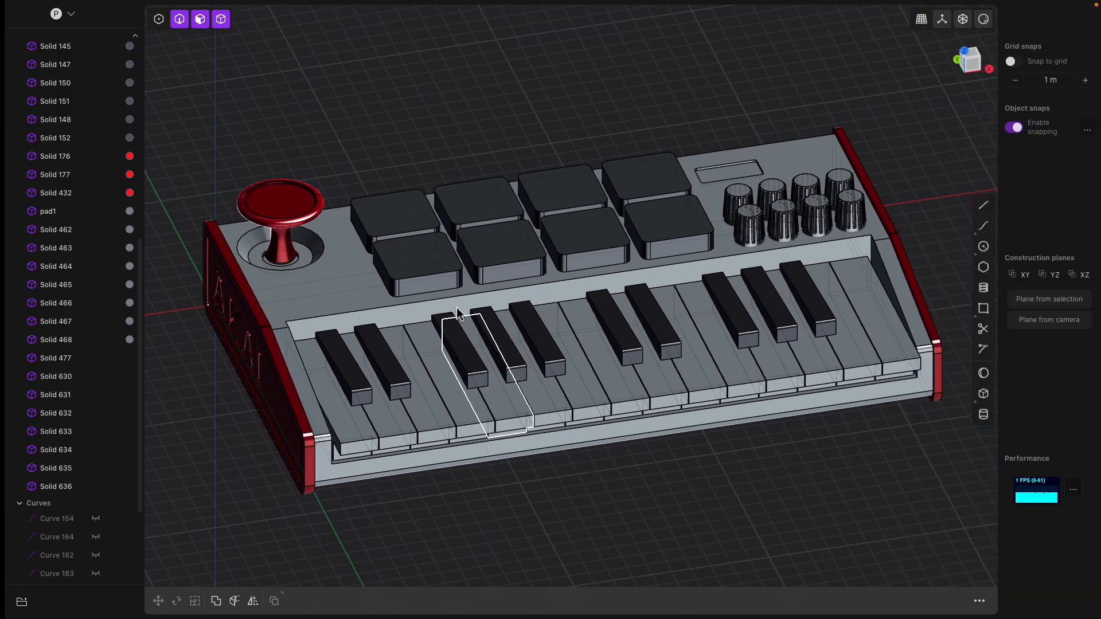
- Try a fillet on a top edge of the keyboard body, then cancel it
{"action": "scroll", "coordinate": [413, 303], "scroll_direction": "up", "scroll_amount": 5}
{"action": "middle_click_drag", "start_coordinate": [413, 303], "coordinate": [352, 223]}
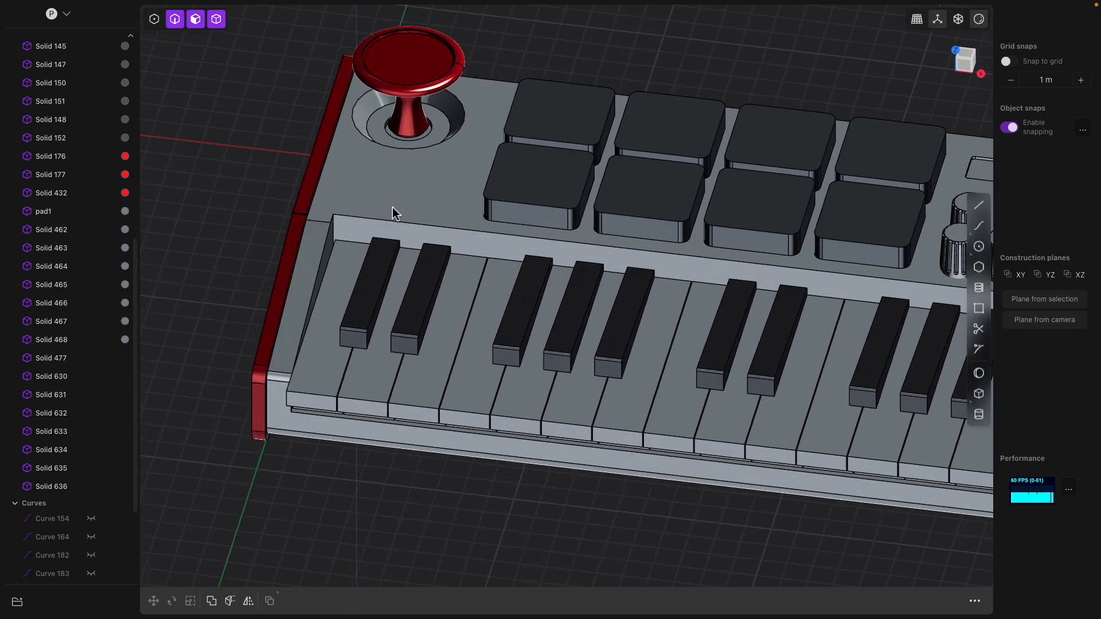
{"action": "left_click", "coordinate": [404, 224]}
{"action": "key", "text": "f"}
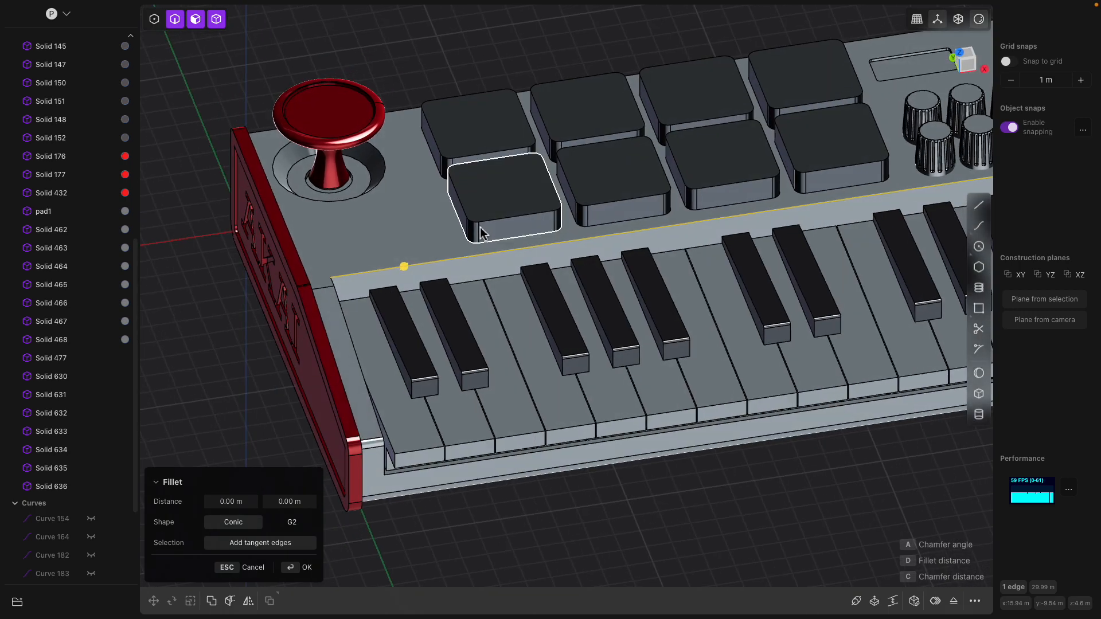
{"action": "left_click_drag", "start_coordinate": [410, 268], "coordinate": [408, 269]}
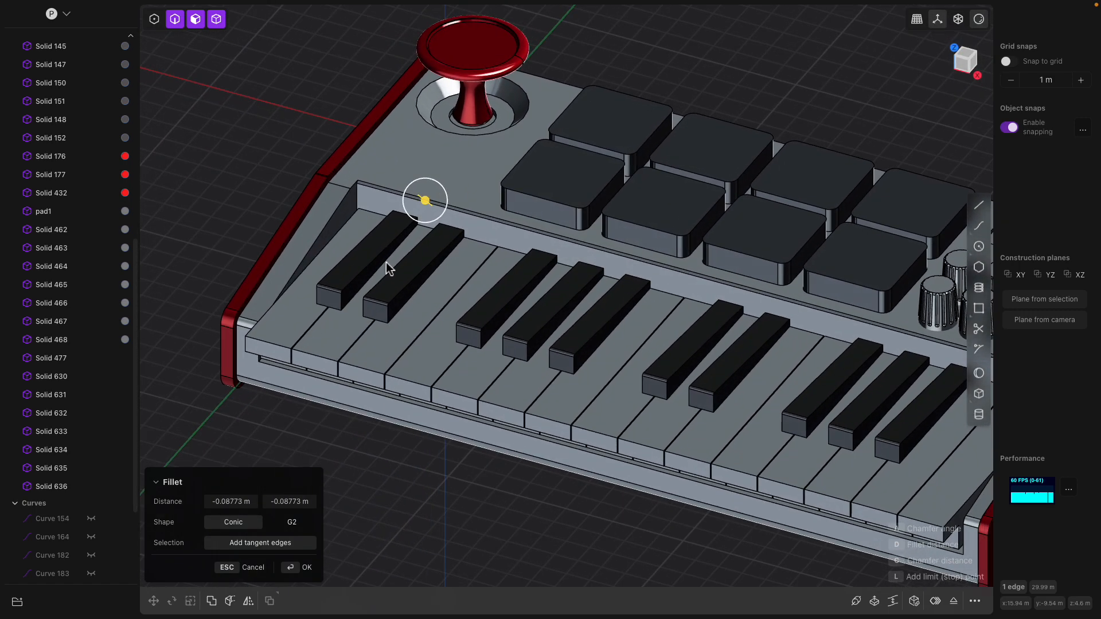
{"action": "key", "text": "Escape"}
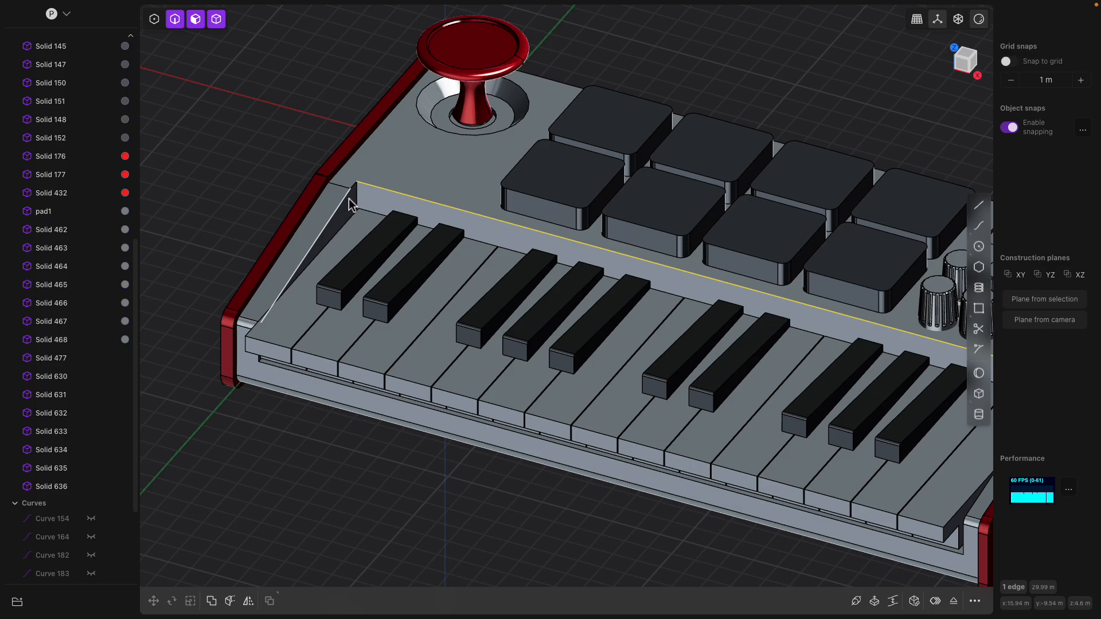
- Select the body's rear top edge and size its fillet to 0.116 m
{"action": "left_click", "coordinate": [408, 170]}
{"action": "middle_click_drag", "start_coordinate": [415, 172], "coordinate": [369, 184], "text": "shift"}
{"action": "scroll", "coordinate": [542, 262], "scroll_direction": "down", "scroll_amount": 3}
{"action": "middle_click_drag", "start_coordinate": [542, 266], "coordinate": [563, 309]}
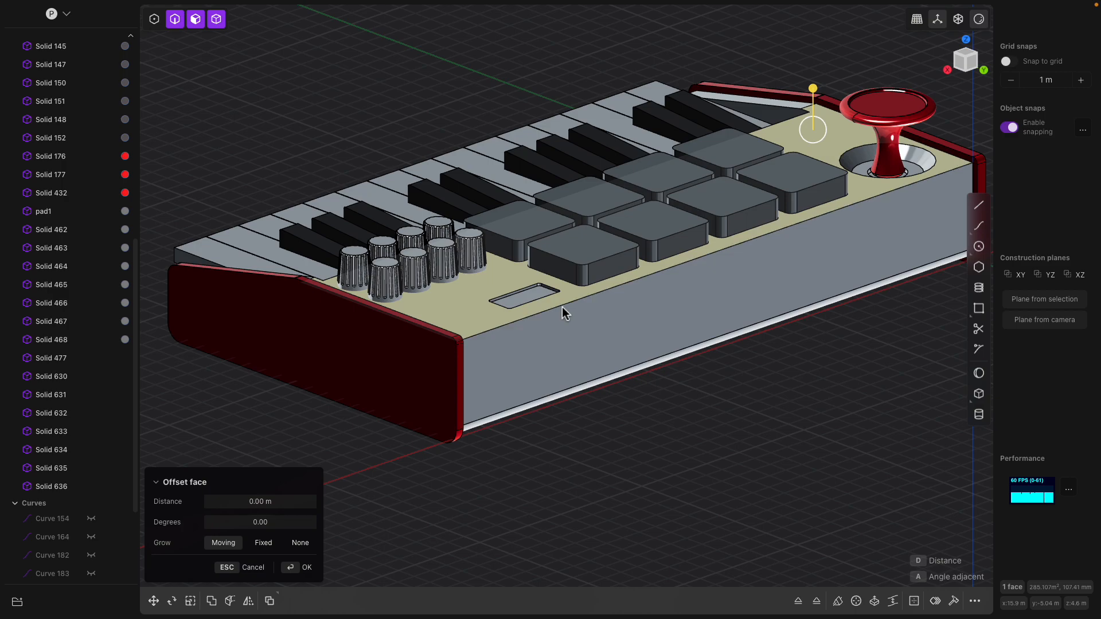
{"action": "left_click", "coordinate": [562, 308]}
{"action": "left_click_drag", "start_coordinate": [564, 308], "coordinate": [567, 311]}
- Confirm the 0.116 m fillet on the body's top edge
{"action": "middle_click_drag", "start_coordinate": [567, 311], "coordinate": [530, 150]}
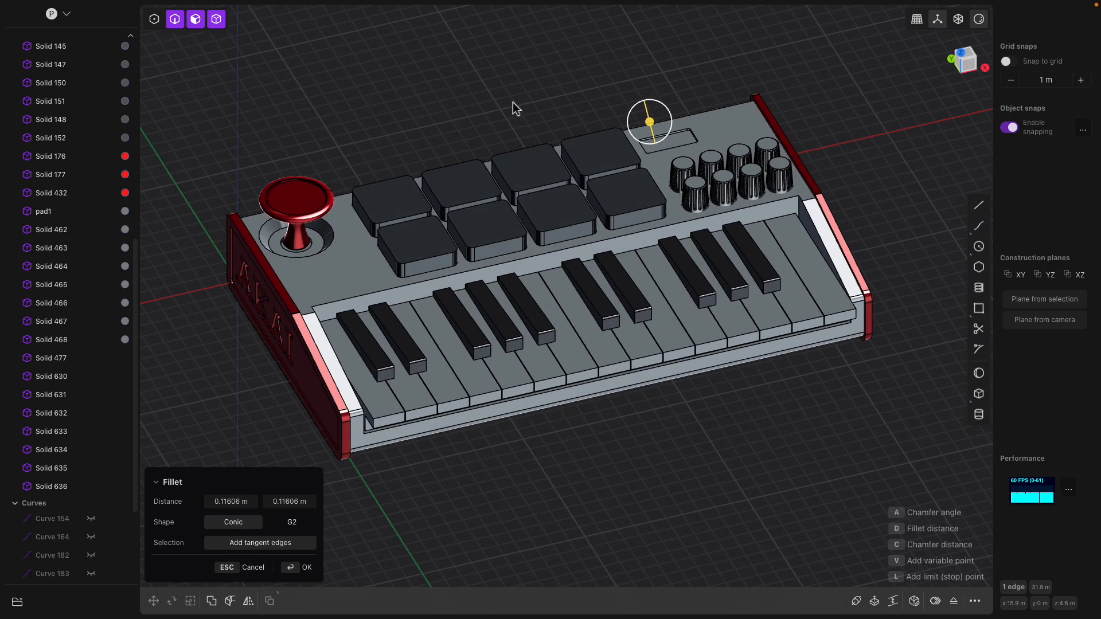
{"action": "middle_click_drag", "start_coordinate": [513, 102], "coordinate": [498, 143]}
{"action": "scroll", "coordinate": [479, 183], "scroll_direction": "up", "scroll_amount": 4}
{"action": "middle_click_drag", "start_coordinate": [421, 291], "coordinate": [491, 234], "text": "shift"}
{"action": "scroll", "coordinate": [472, 264], "scroll_direction": "up", "scroll_amount": 3}
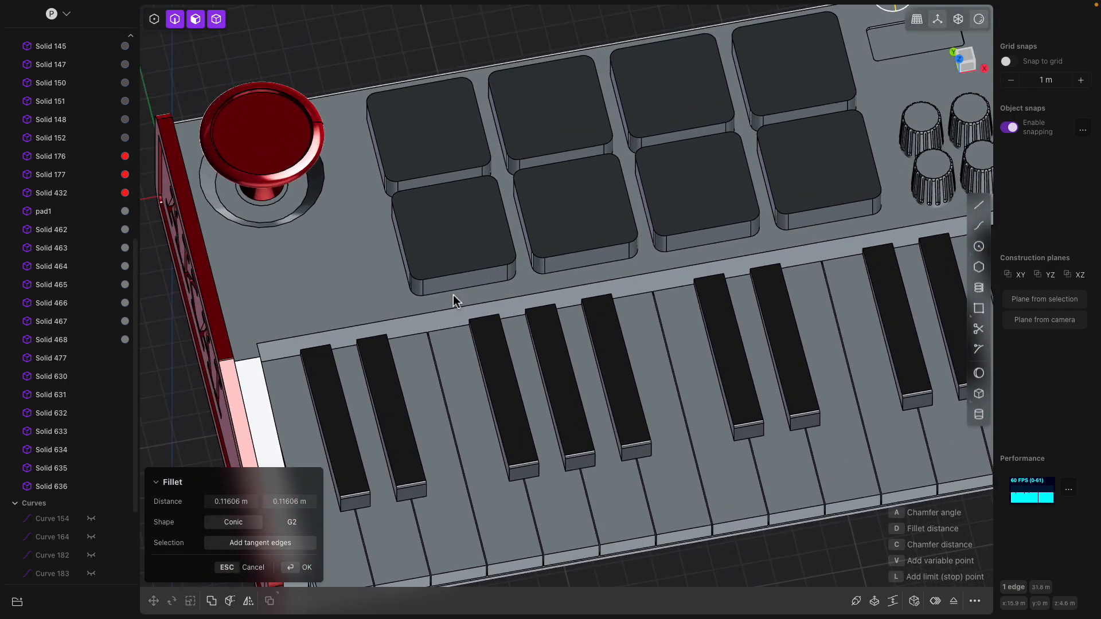
{"action": "middle_click_drag", "start_coordinate": [470, 285], "coordinate": [482, 290]}
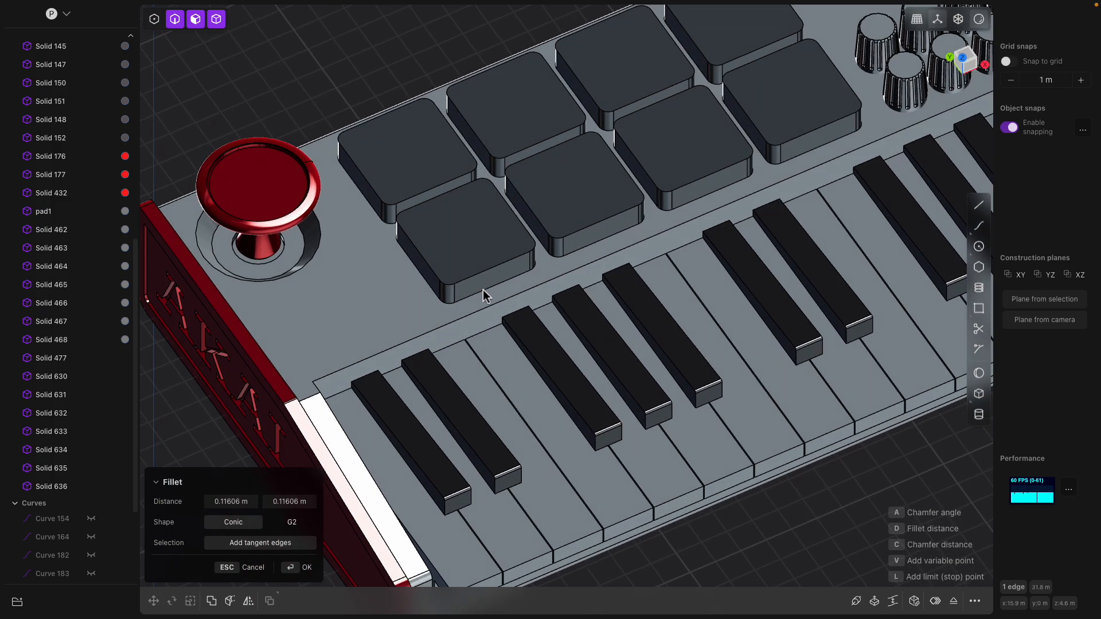
{"action": "middle_click_drag", "start_coordinate": [499, 363], "coordinate": [491, 294]}
{"action": "key", "text": "Return"}
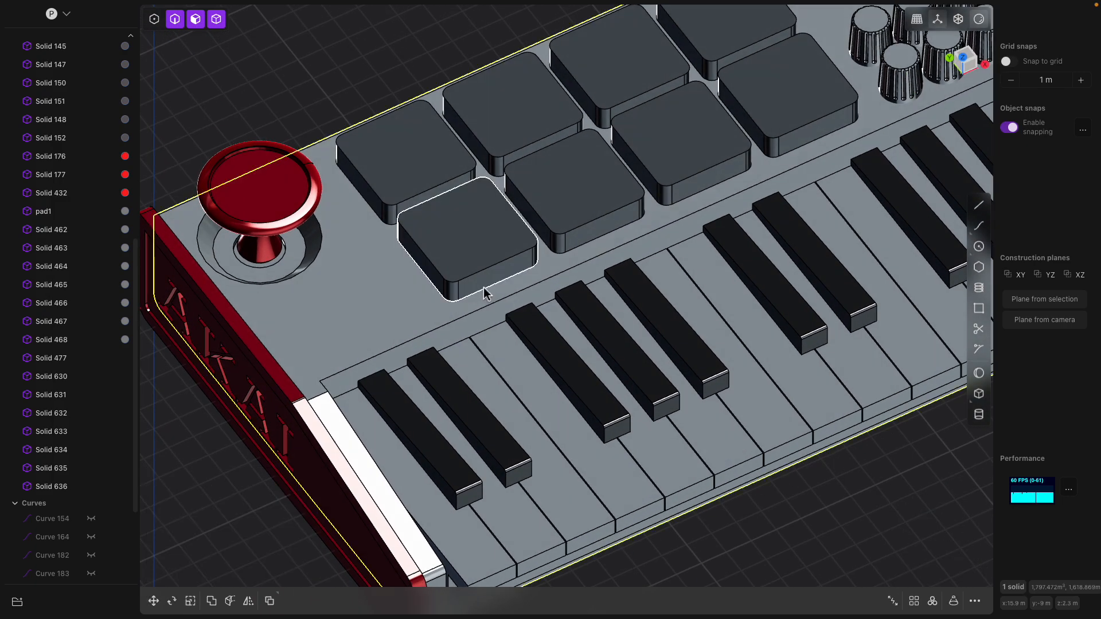
- Select the whole bottom edge loop of the lower-left drum pad
{"action": "left_click", "coordinate": [484, 287]}
{"action": "middle_click_drag", "start_coordinate": [572, 256], "coordinate": [542, 241]}
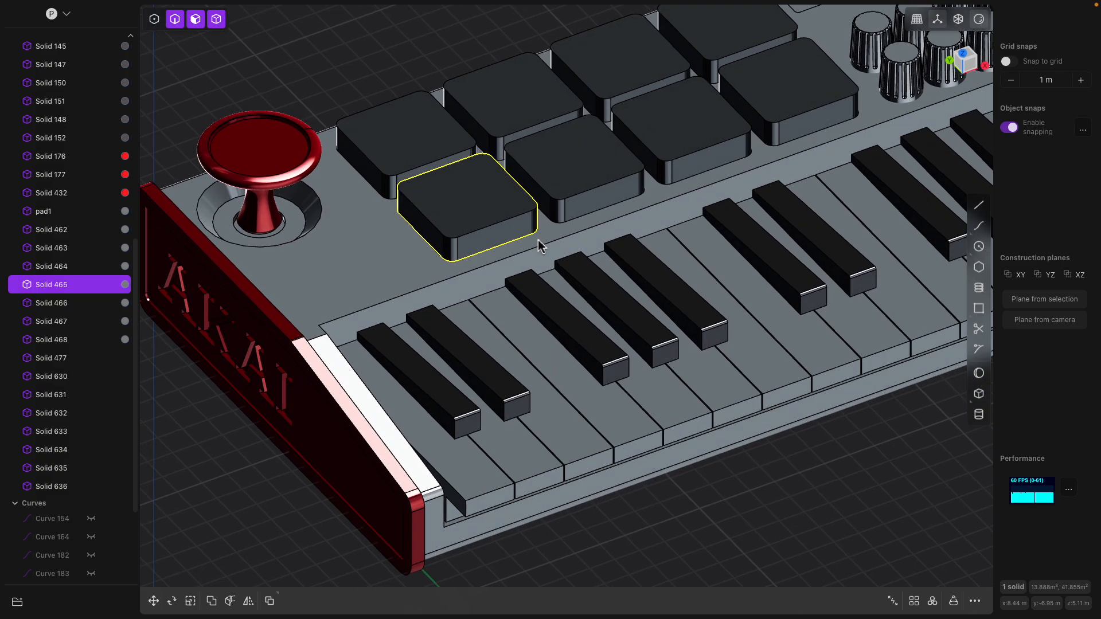
{"action": "scroll", "coordinate": [542, 242], "scroll_direction": "up", "scroll_amount": 2}
{"action": "left_click", "coordinate": [513, 241]}
{"action": "key", "text": "b"}
{"action": "scroll", "coordinate": [455, 262], "scroll_direction": "up", "scroll_amount": 2}
{"action": "double_click", "coordinate": [440, 264]}
- Select the neighbouring pad's whole bottom edge loop as well
{"action": "left_click", "coordinate": [656, 215]}
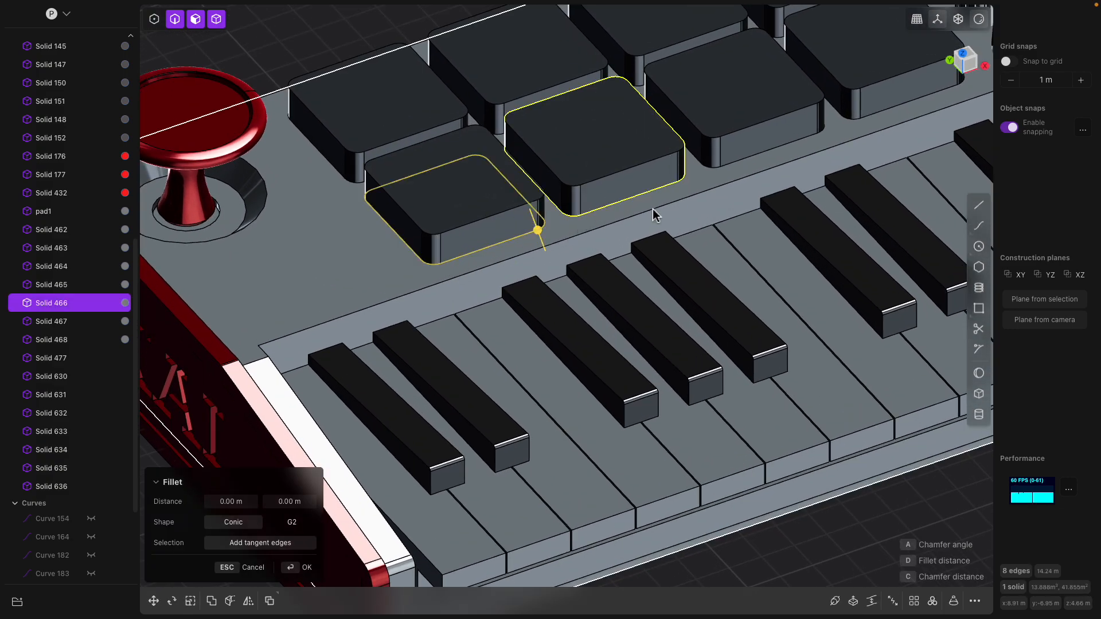
{"action": "left_click", "coordinate": [658, 189]}
{"action": "double_click", "coordinate": [580, 217]}
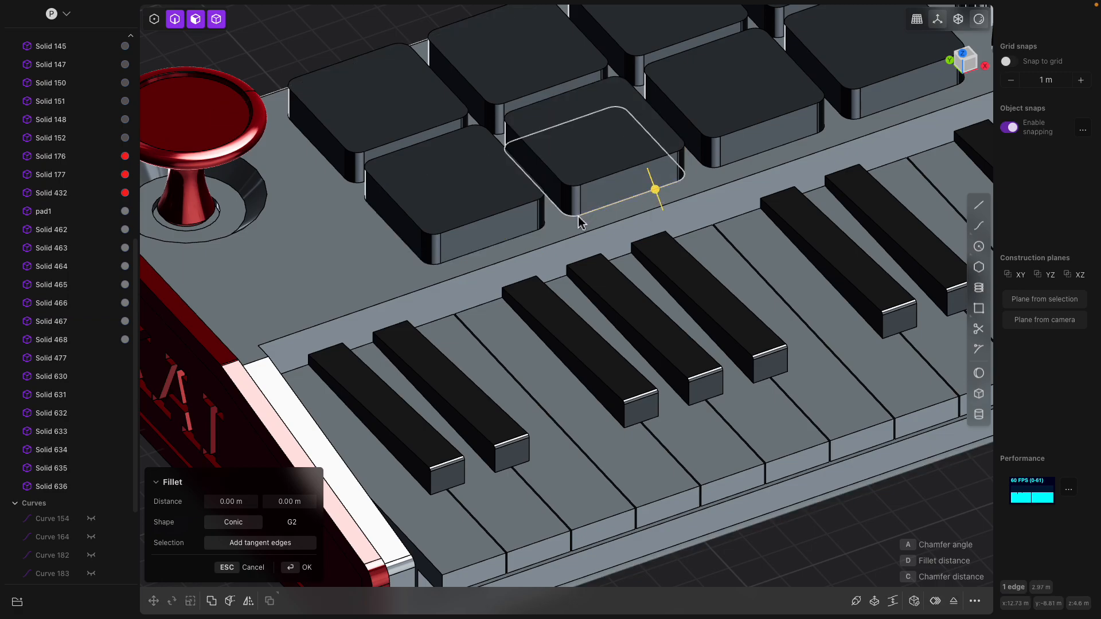
{"action": "scroll", "coordinate": [579, 222], "scroll_direction": "down", "scroll_amount": 2}
{"action": "middle_click_drag", "start_coordinate": [723, 167], "coordinate": [511, 300], "text": "shift"}
- Cancel the pending pad-edge fillet and orbit to front-facing views of the keyboard
{"action": "middle_click_drag", "start_coordinate": [617, 250], "coordinate": [722, 142]}
{"action": "mouse_move", "coordinate": [872, 140]}
{"action": "middle_mouse_down"}
{"action": "mouse_move", "coordinate": [789, 113]}
{"action": "mouse_move", "coordinate": [868, 123]}
{"action": "middle_mouse_up"}
{"action": "key", "text": "Escape"}
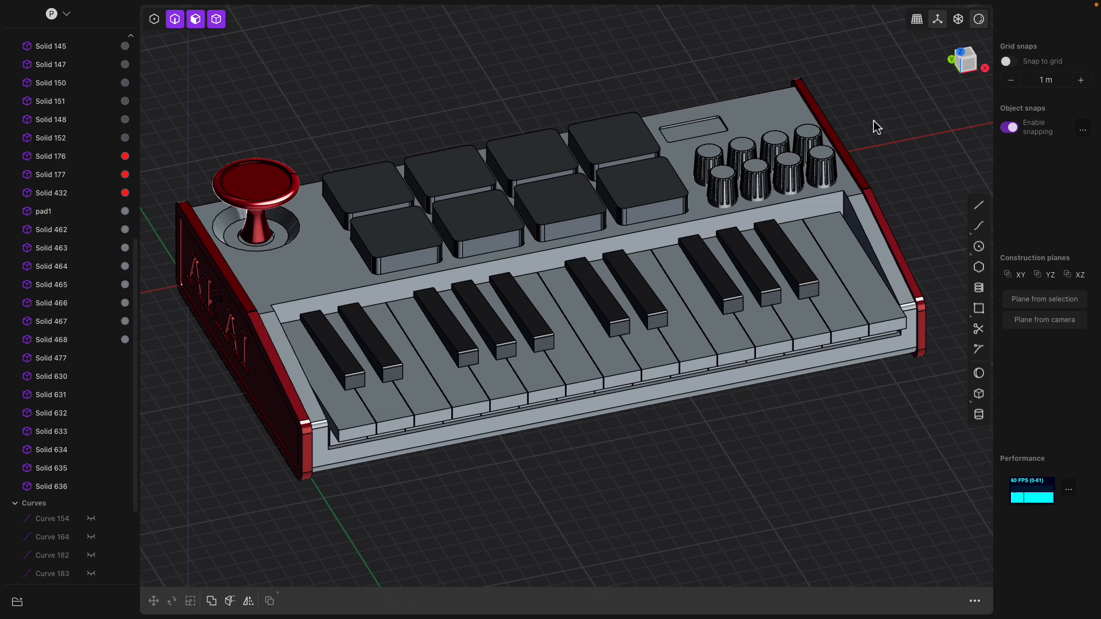
{"action": "middle_click_drag", "start_coordinate": [855, 136], "coordinate": [746, 156]}
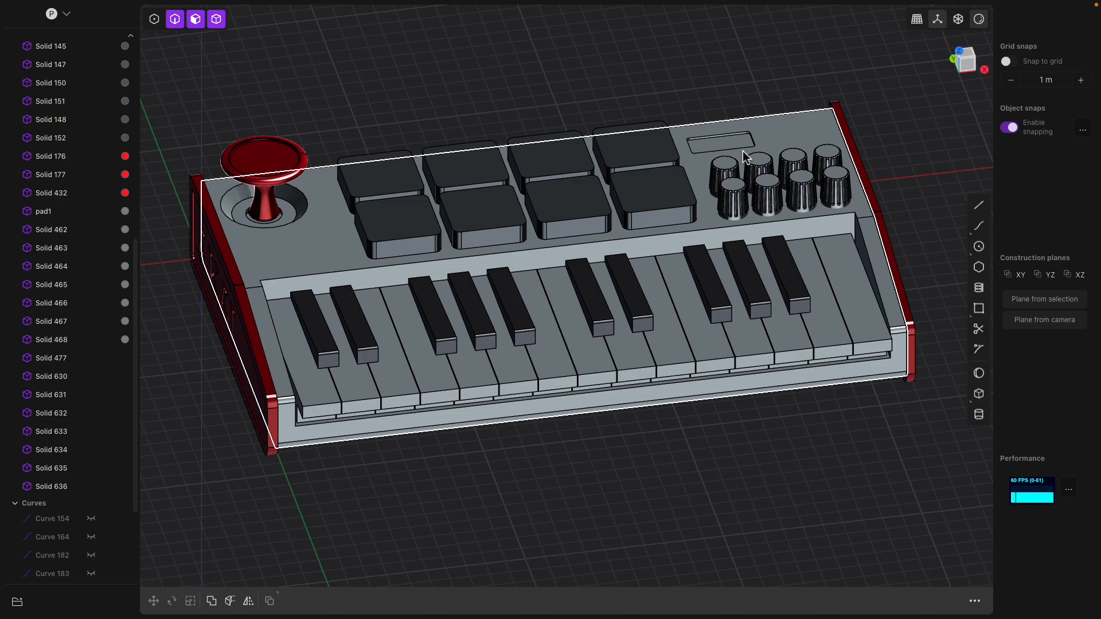
{"action": "middle_click_drag", "start_coordinate": [742, 151], "coordinate": [706, 172]}
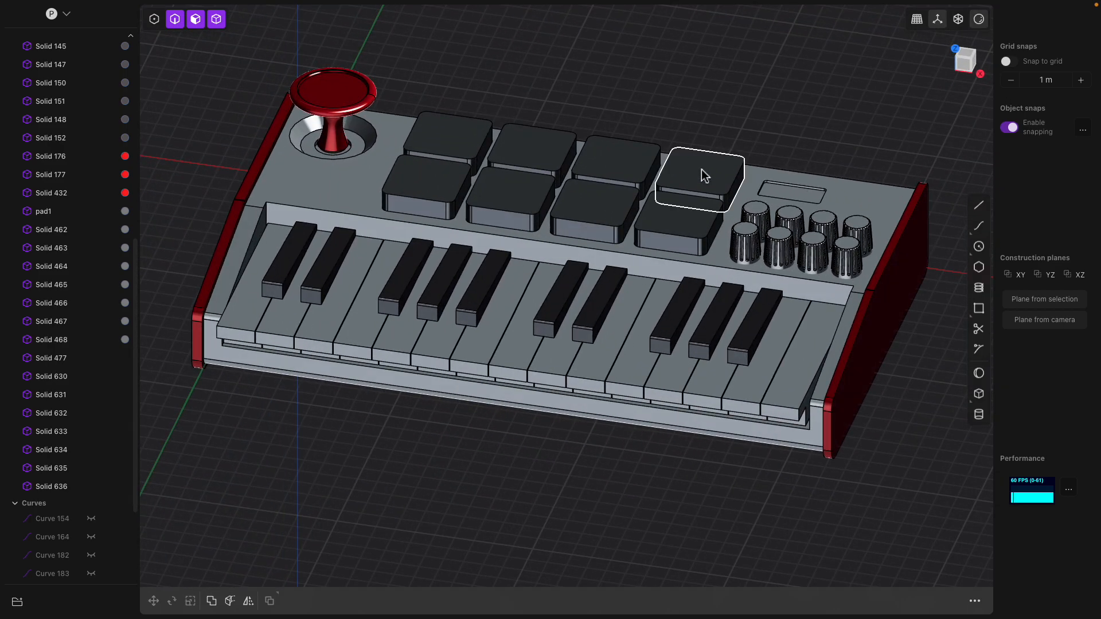